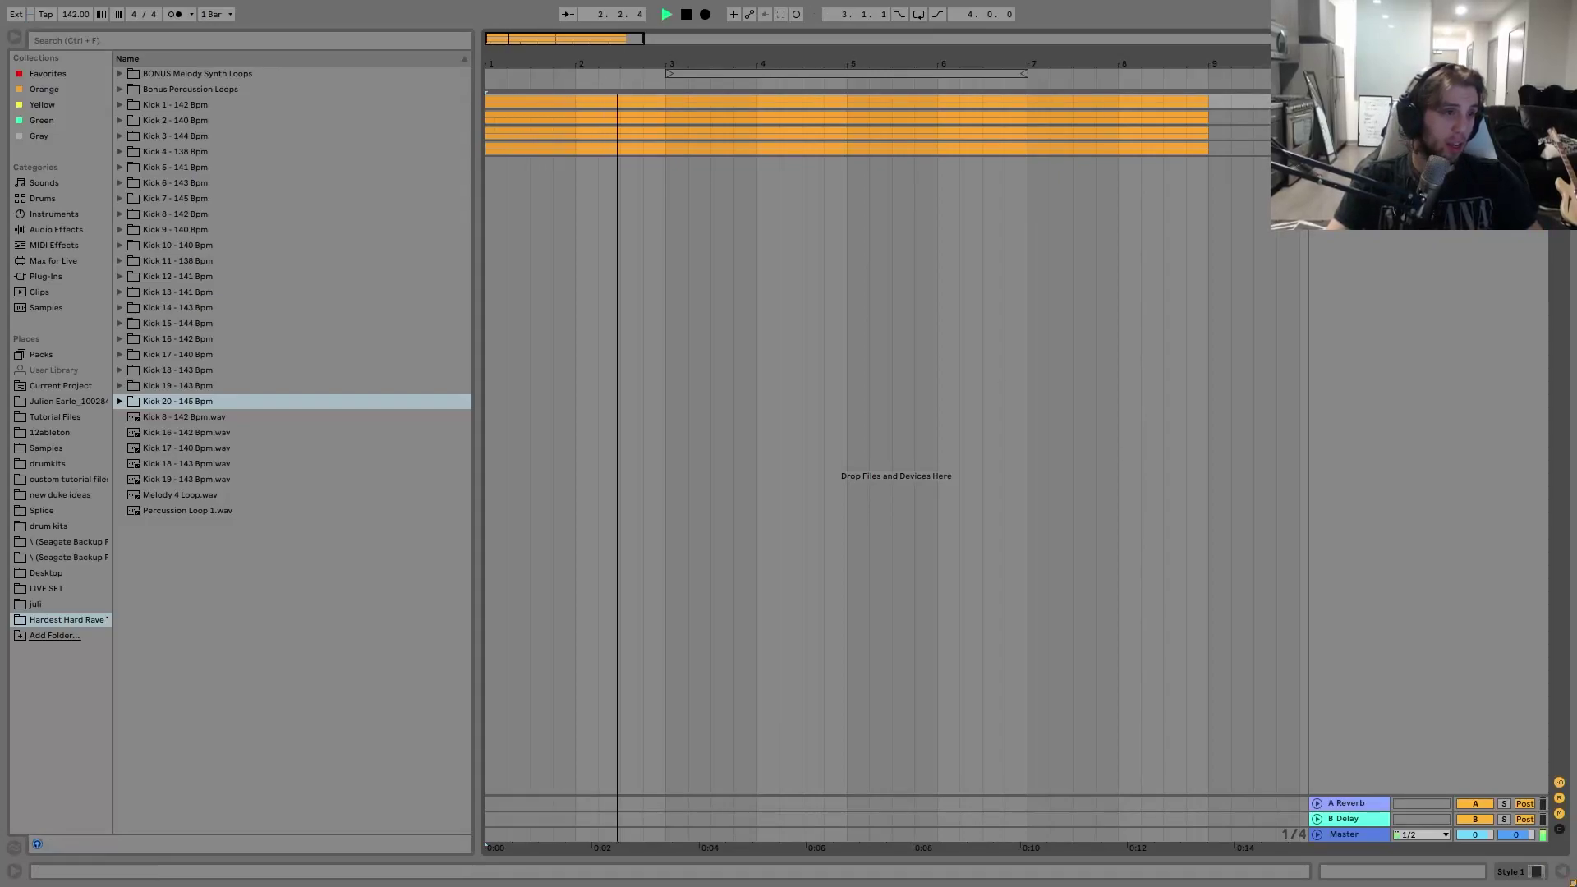
- Play and stop the arrangement from bar 1 a few times
key(space)
key(space)
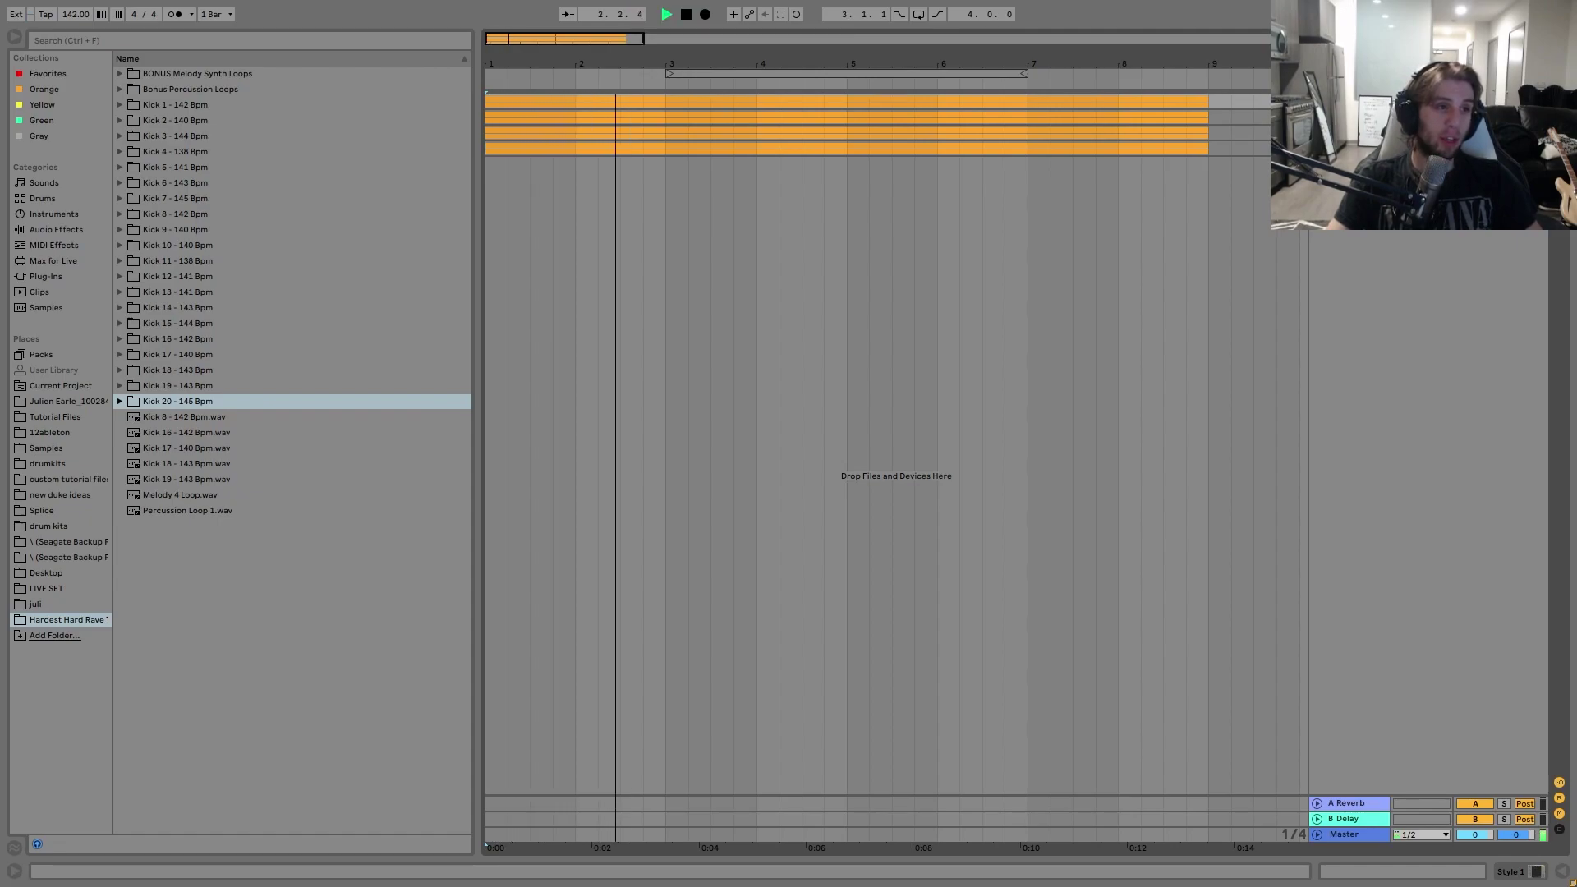
key(space)
key(space)
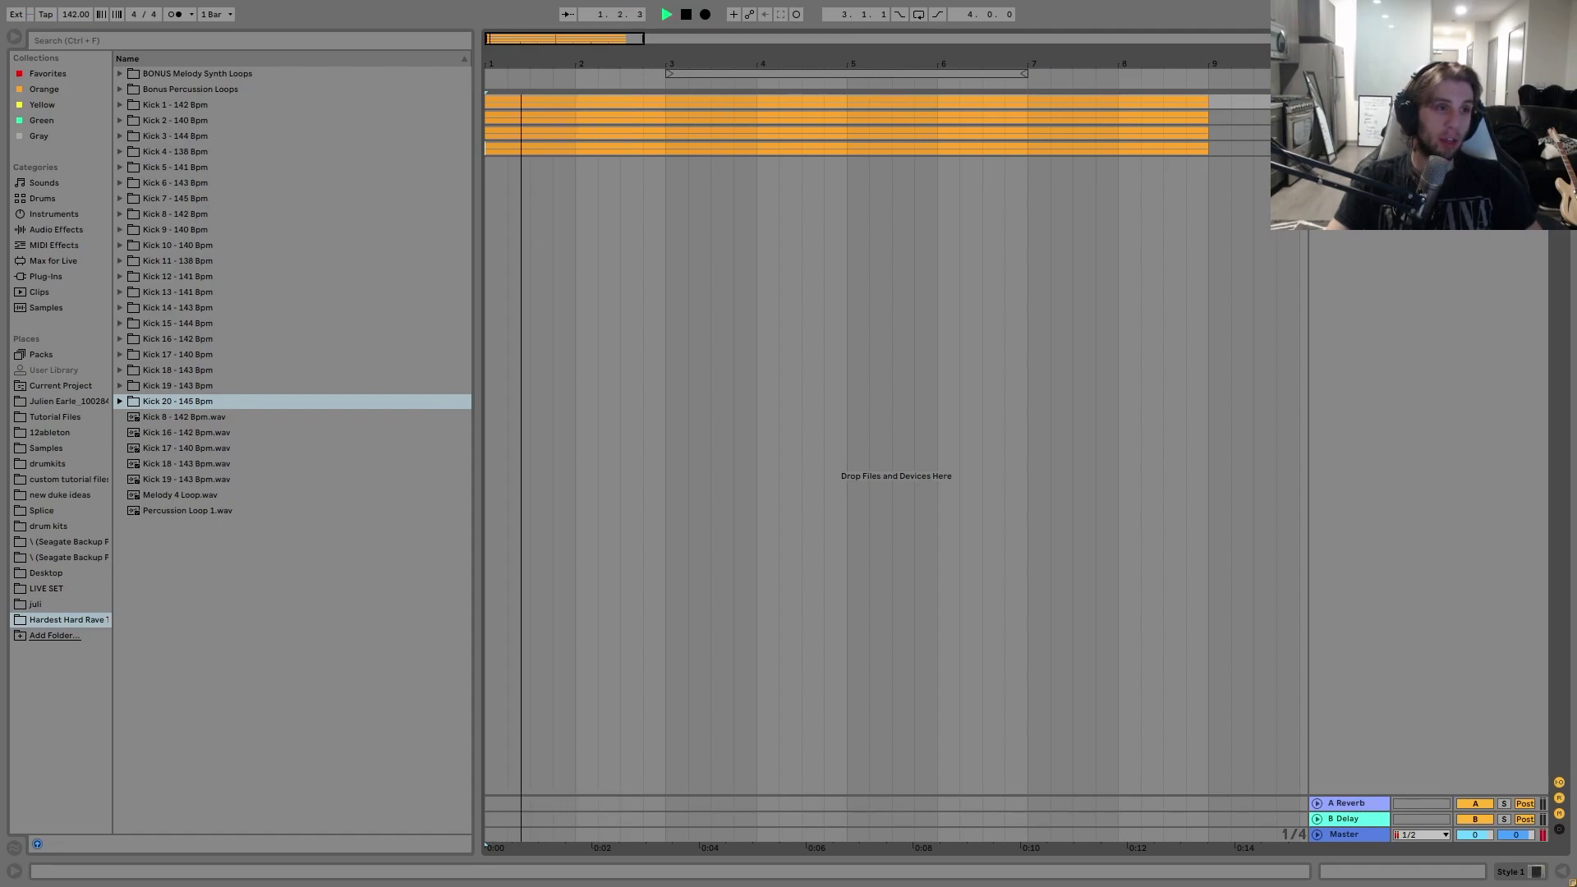
key(space)
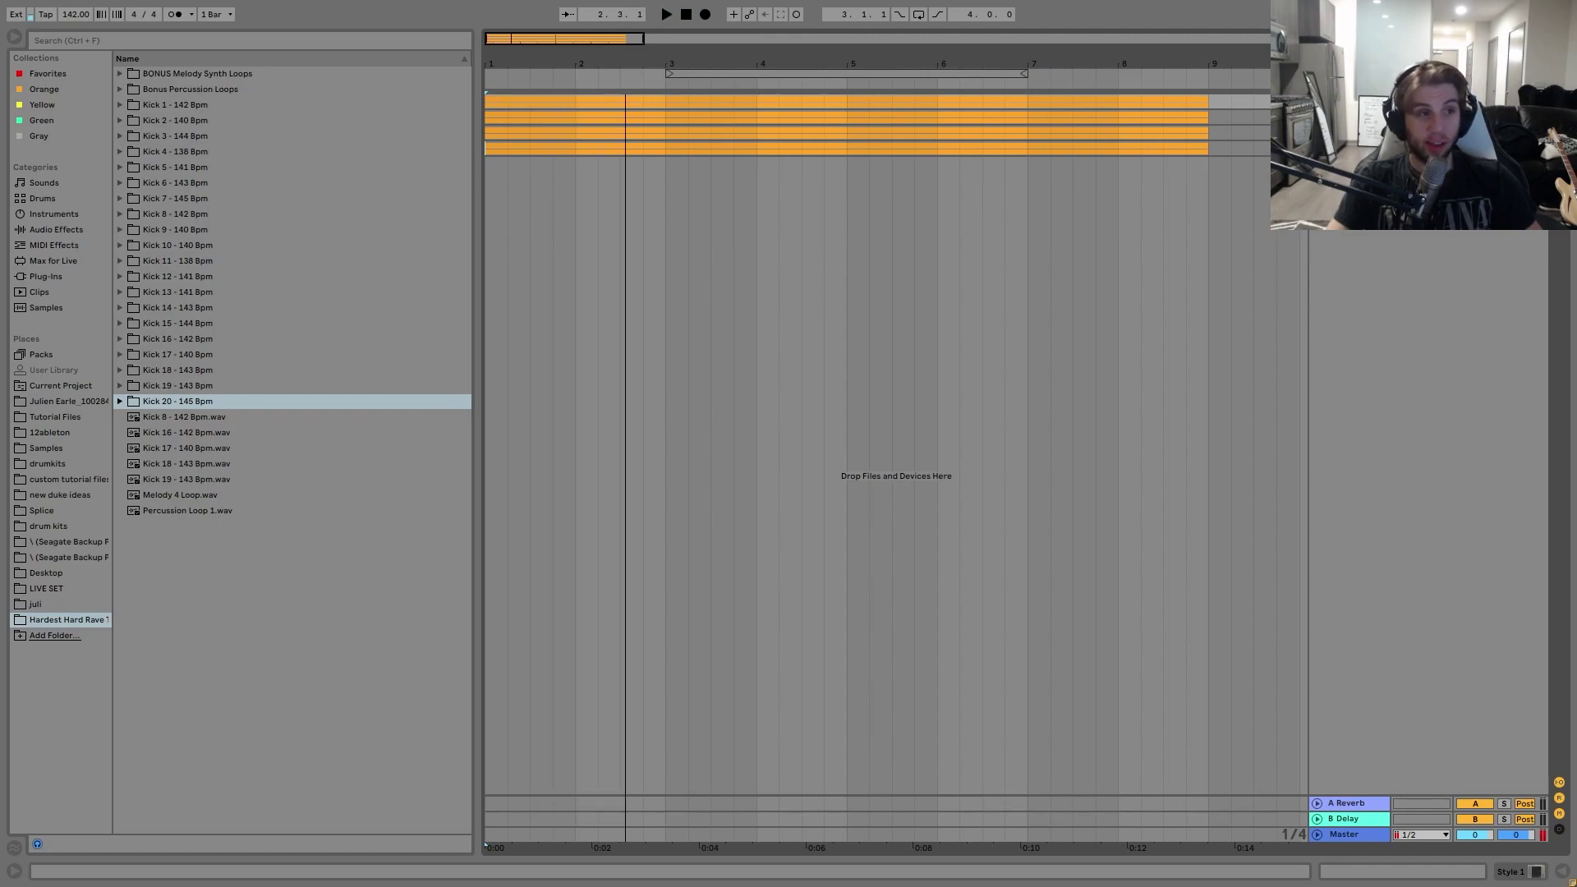
key(space)
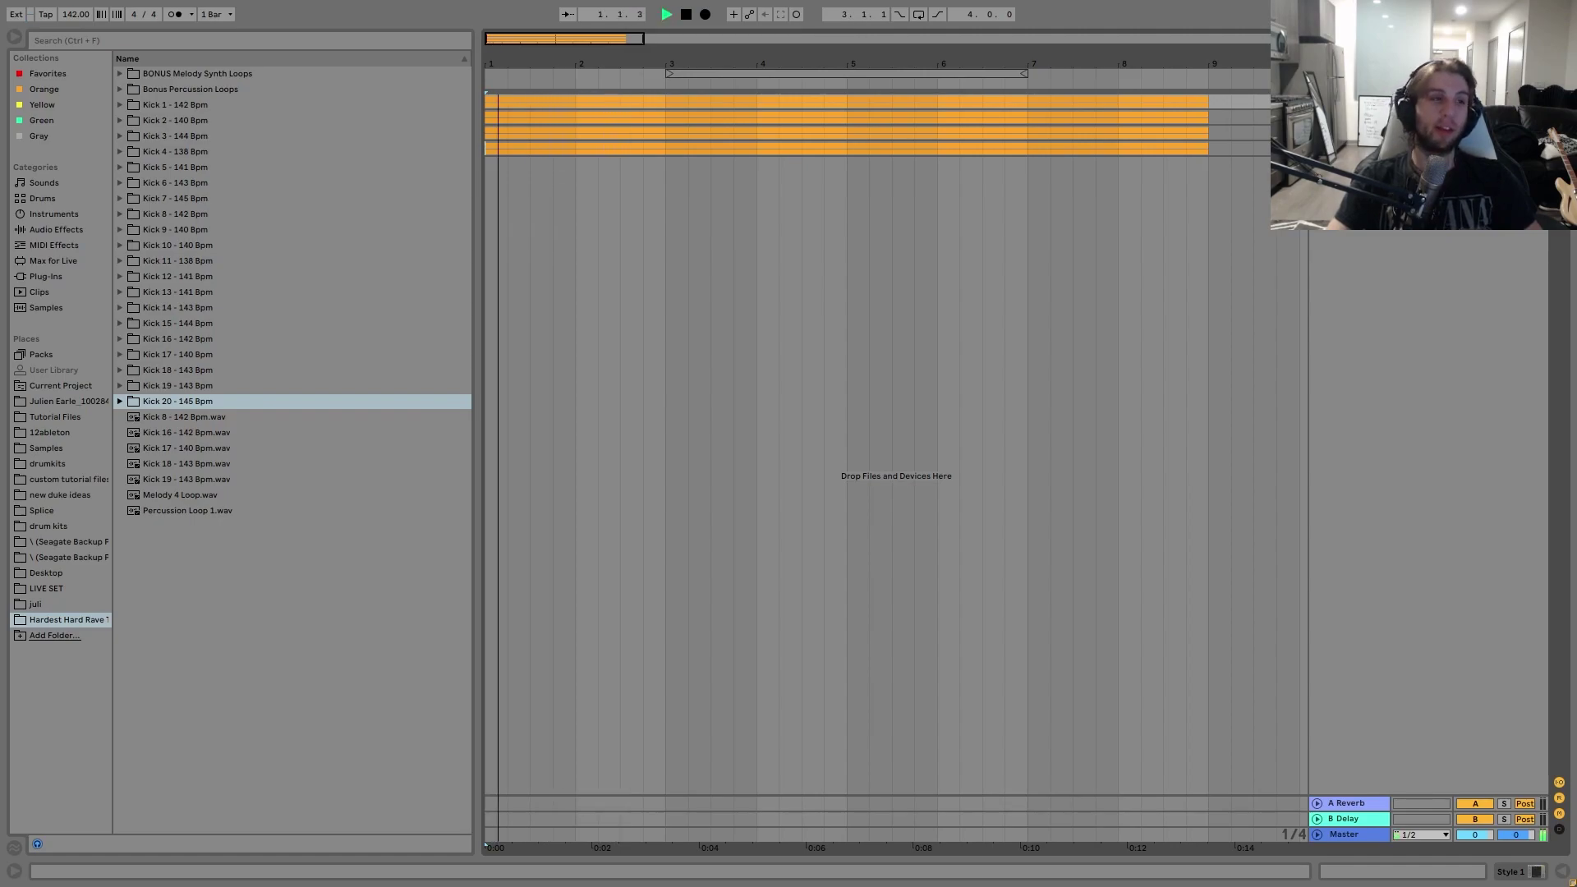
key(space)
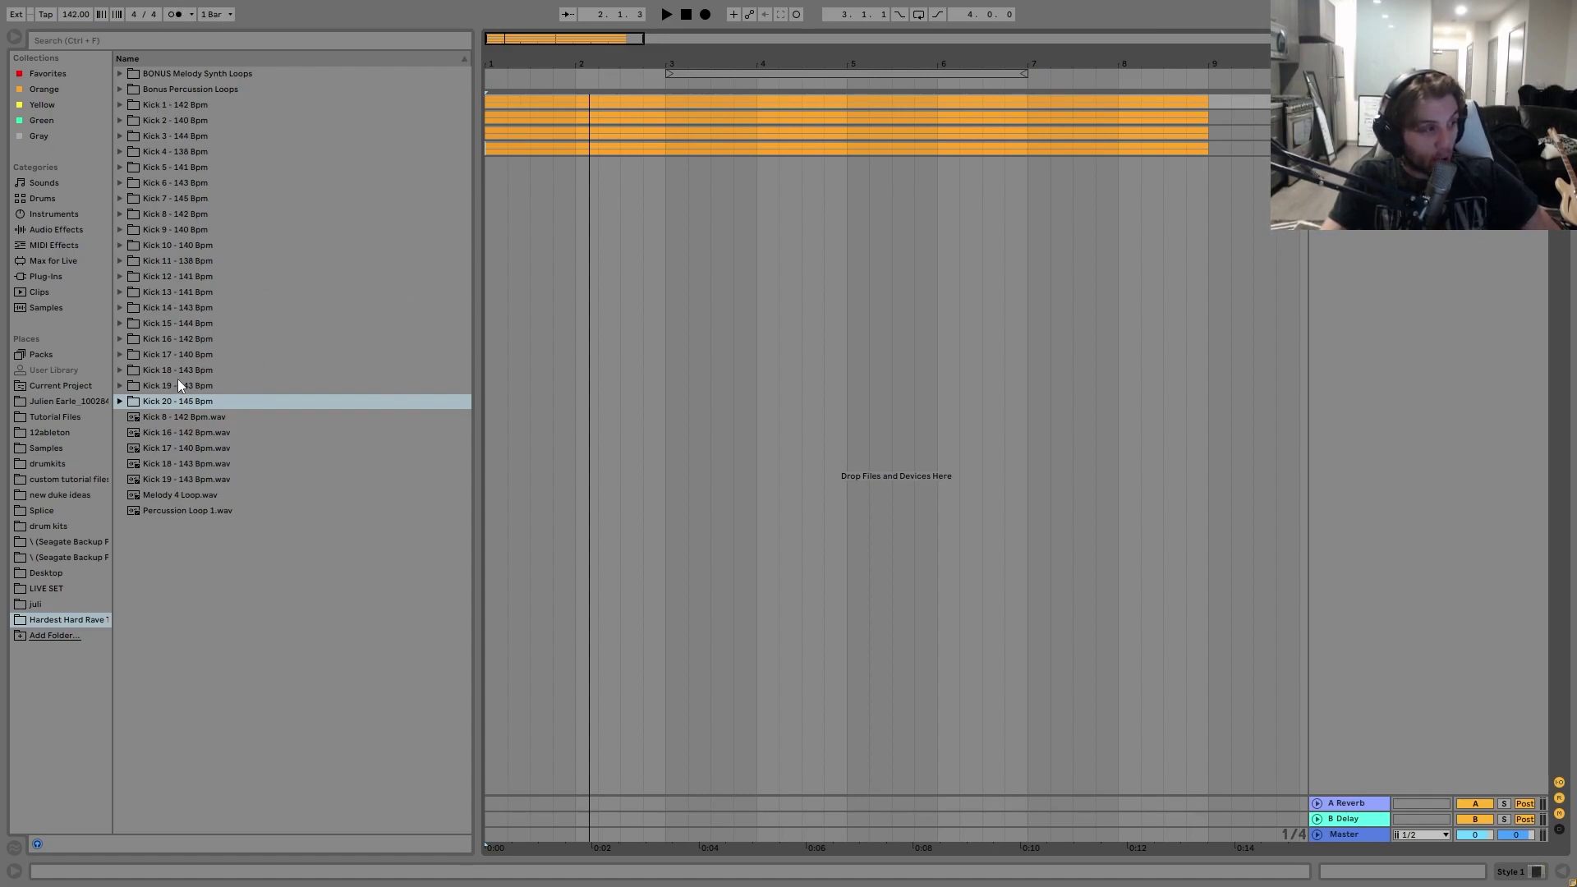
- Expand Kick 14 - 143 Bpm and preview Kicks 8, 16-19, Melody 4 Loop and Percussion Loop 1
double_click(169, 307)
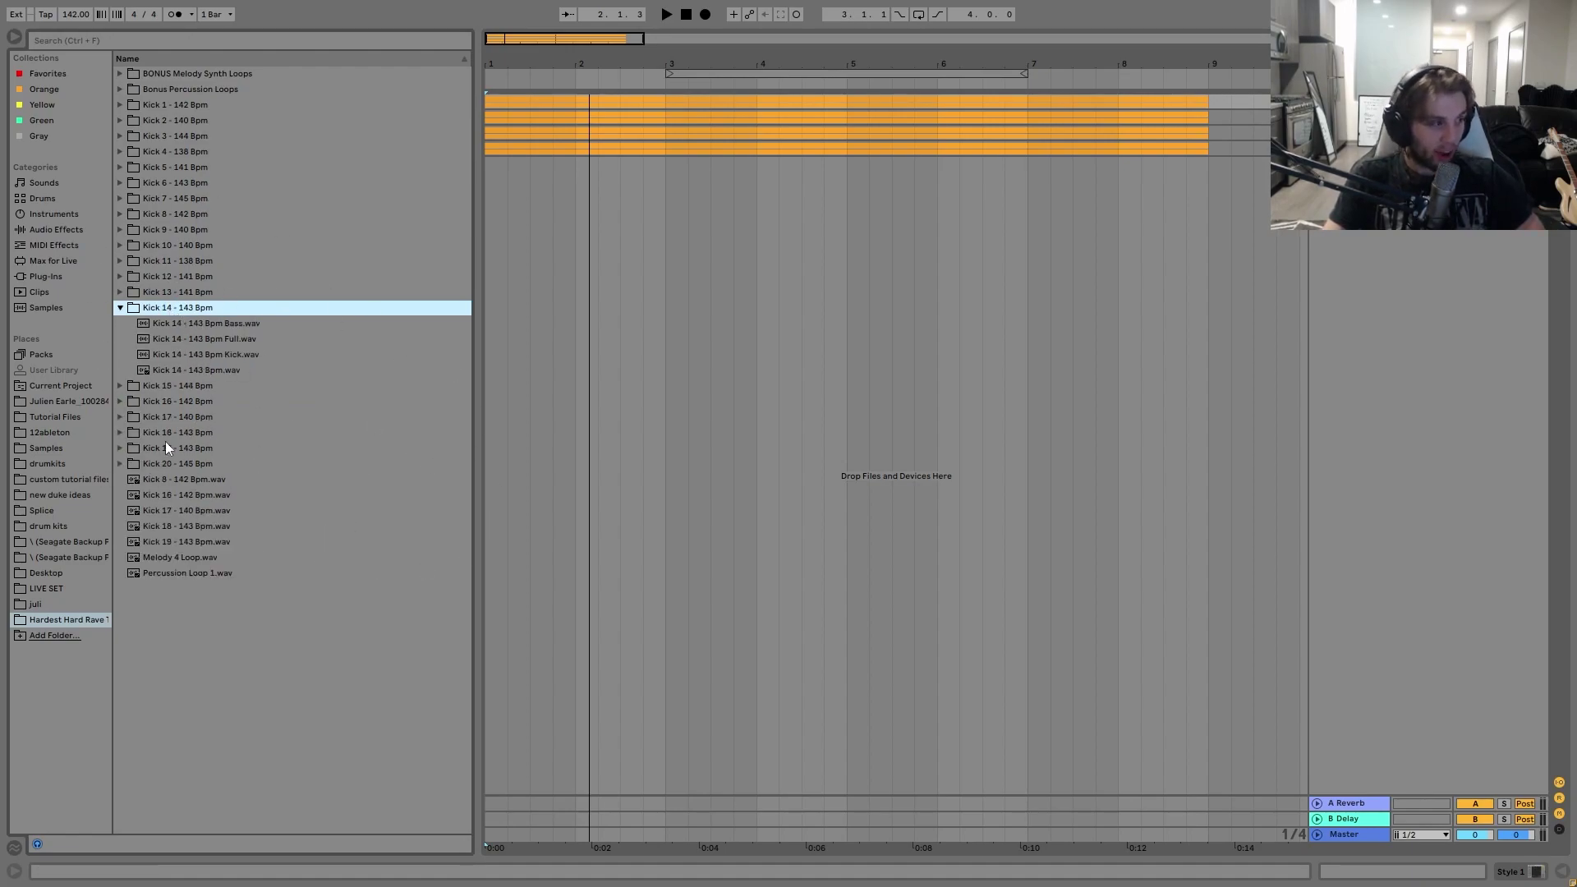
click(168, 484)
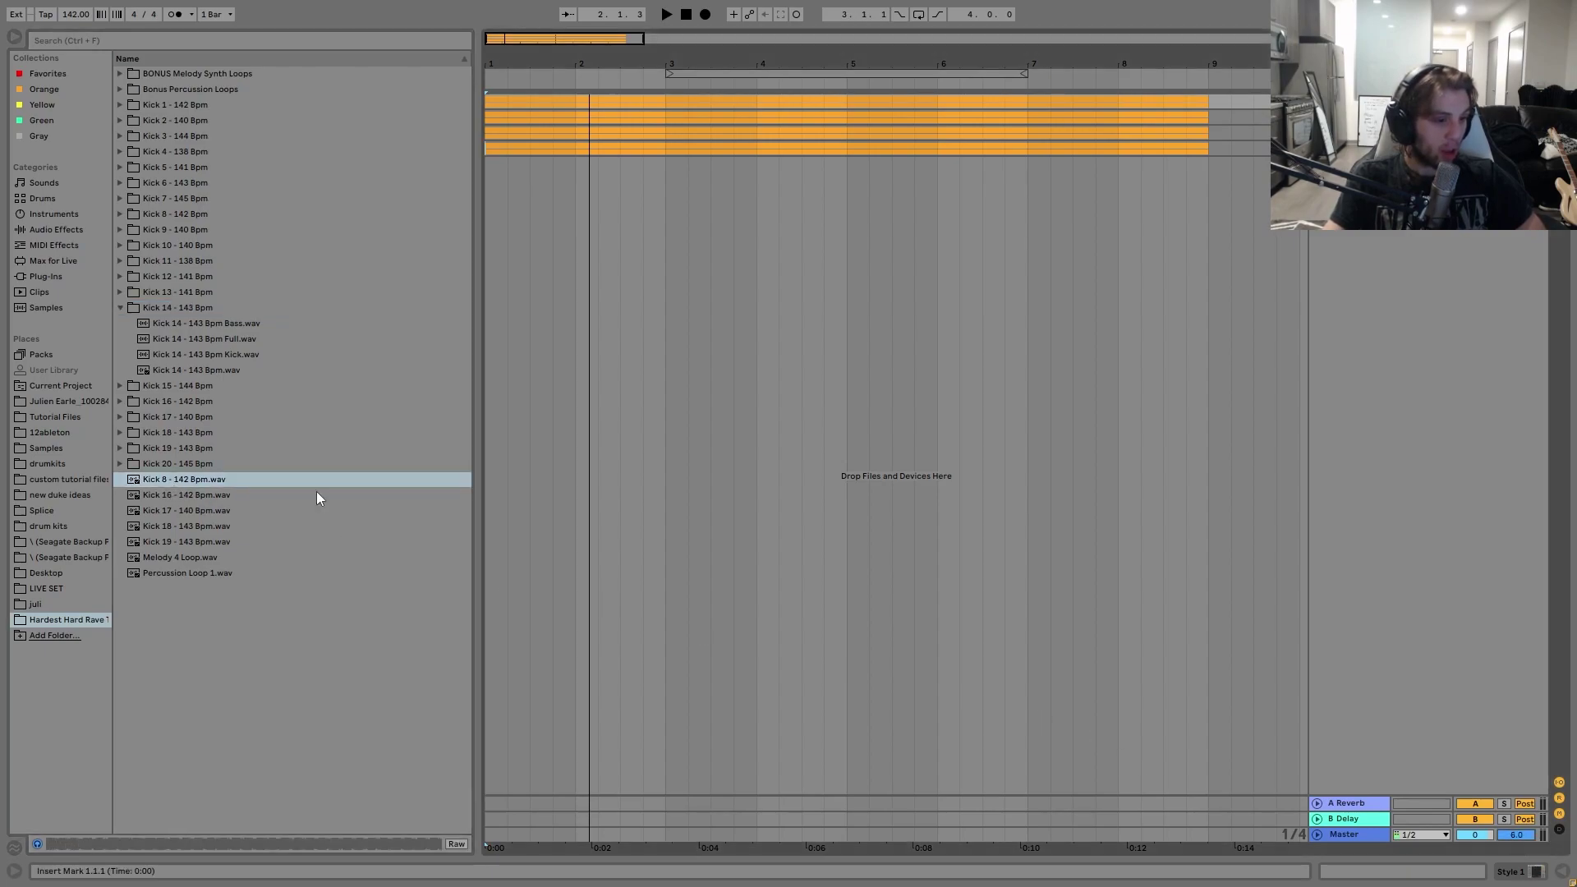
click(170, 496)
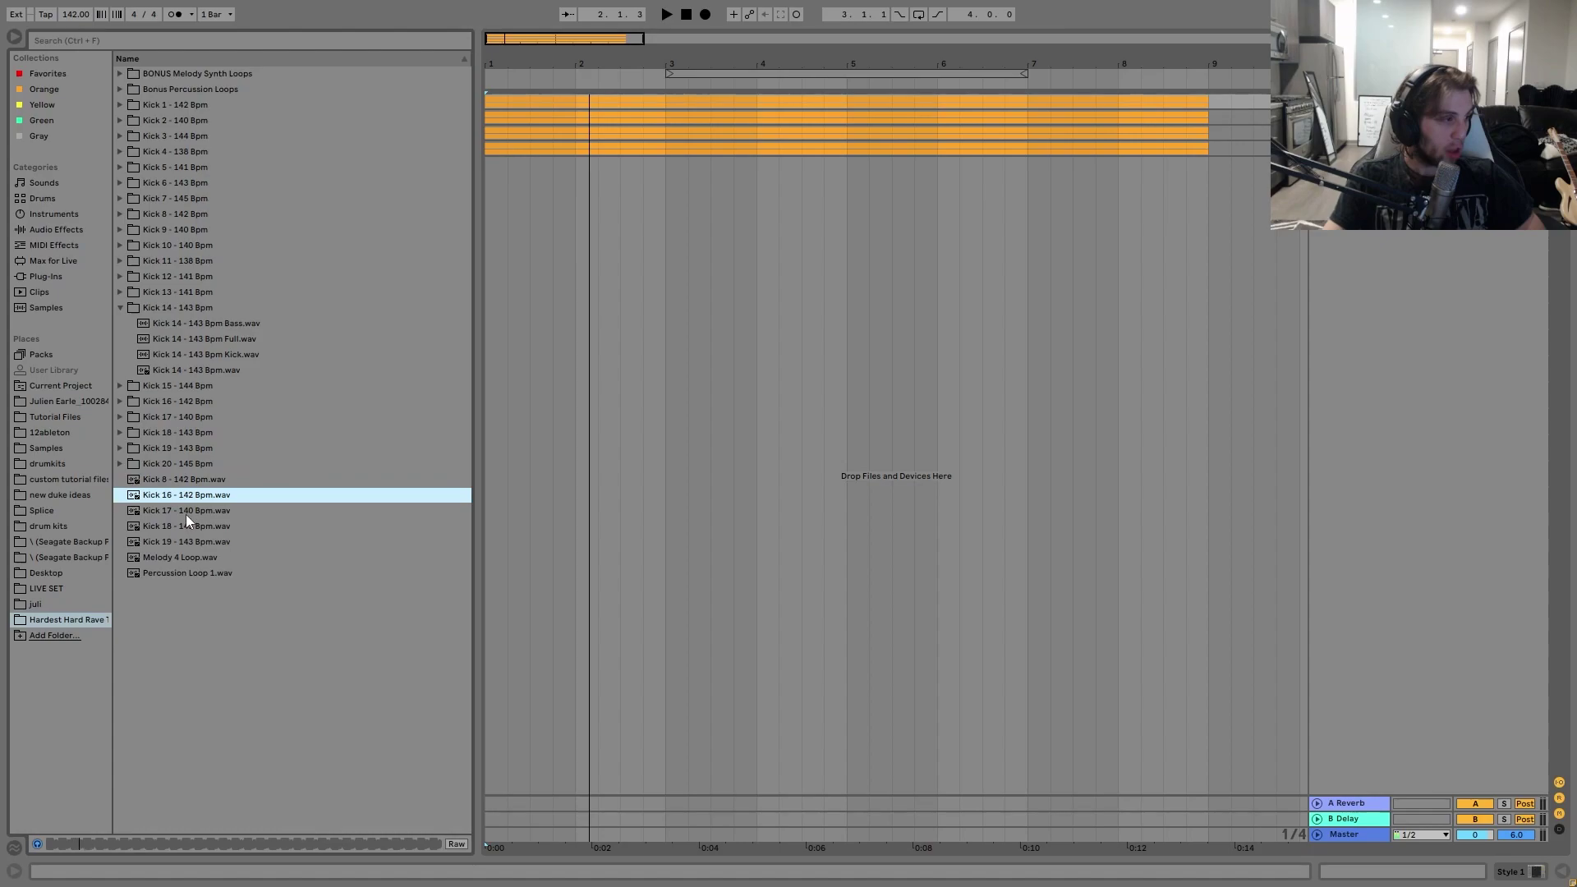
click(185, 514)
click(209, 526)
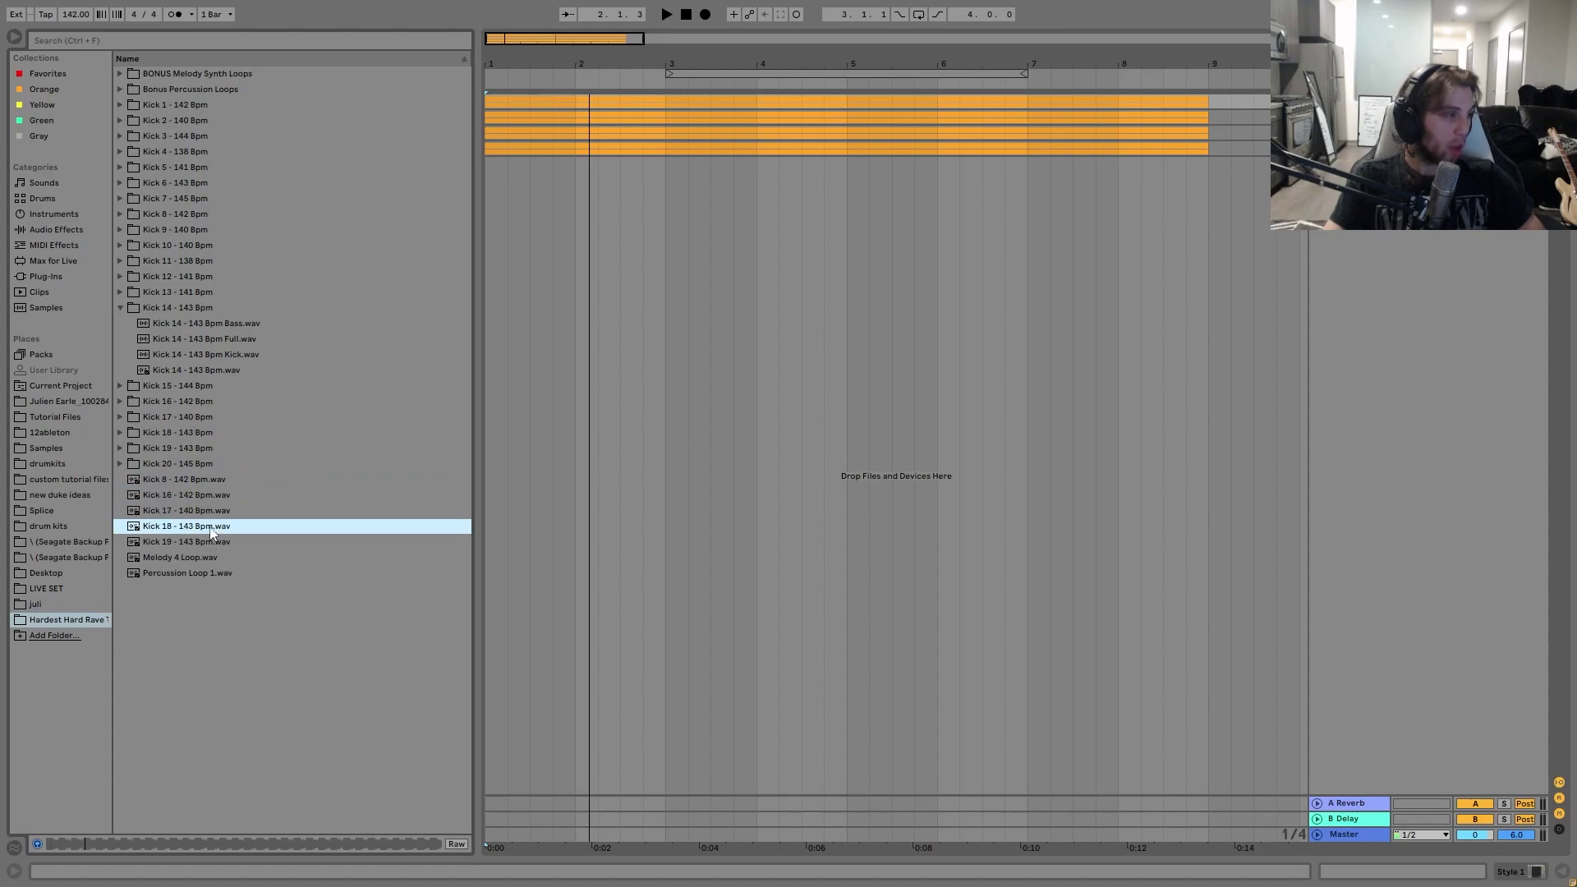
click(219, 544)
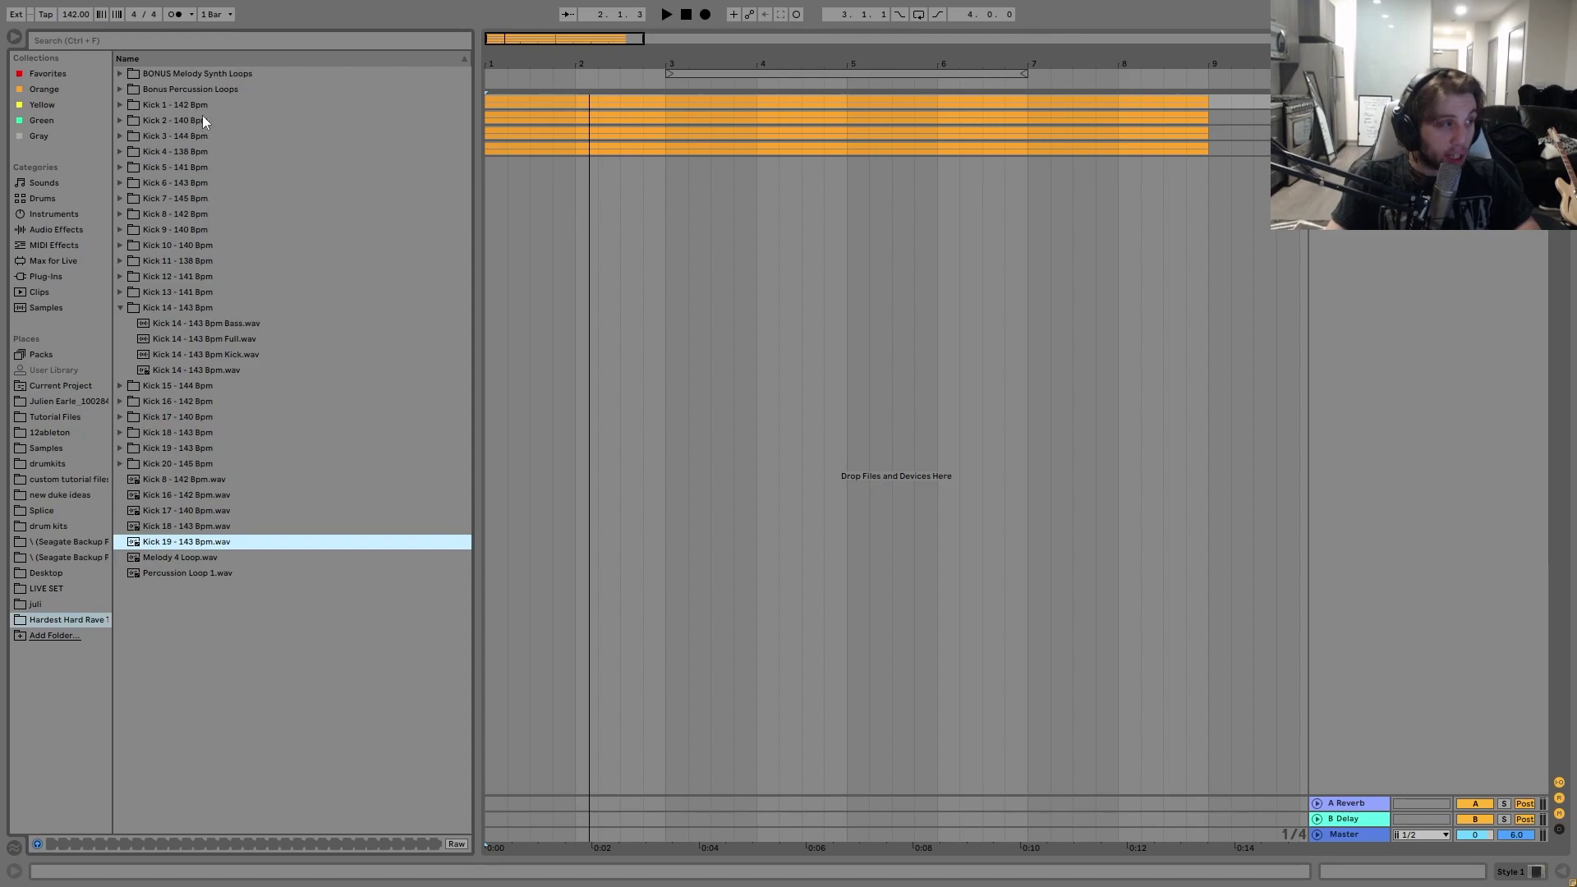
click(149, 558)
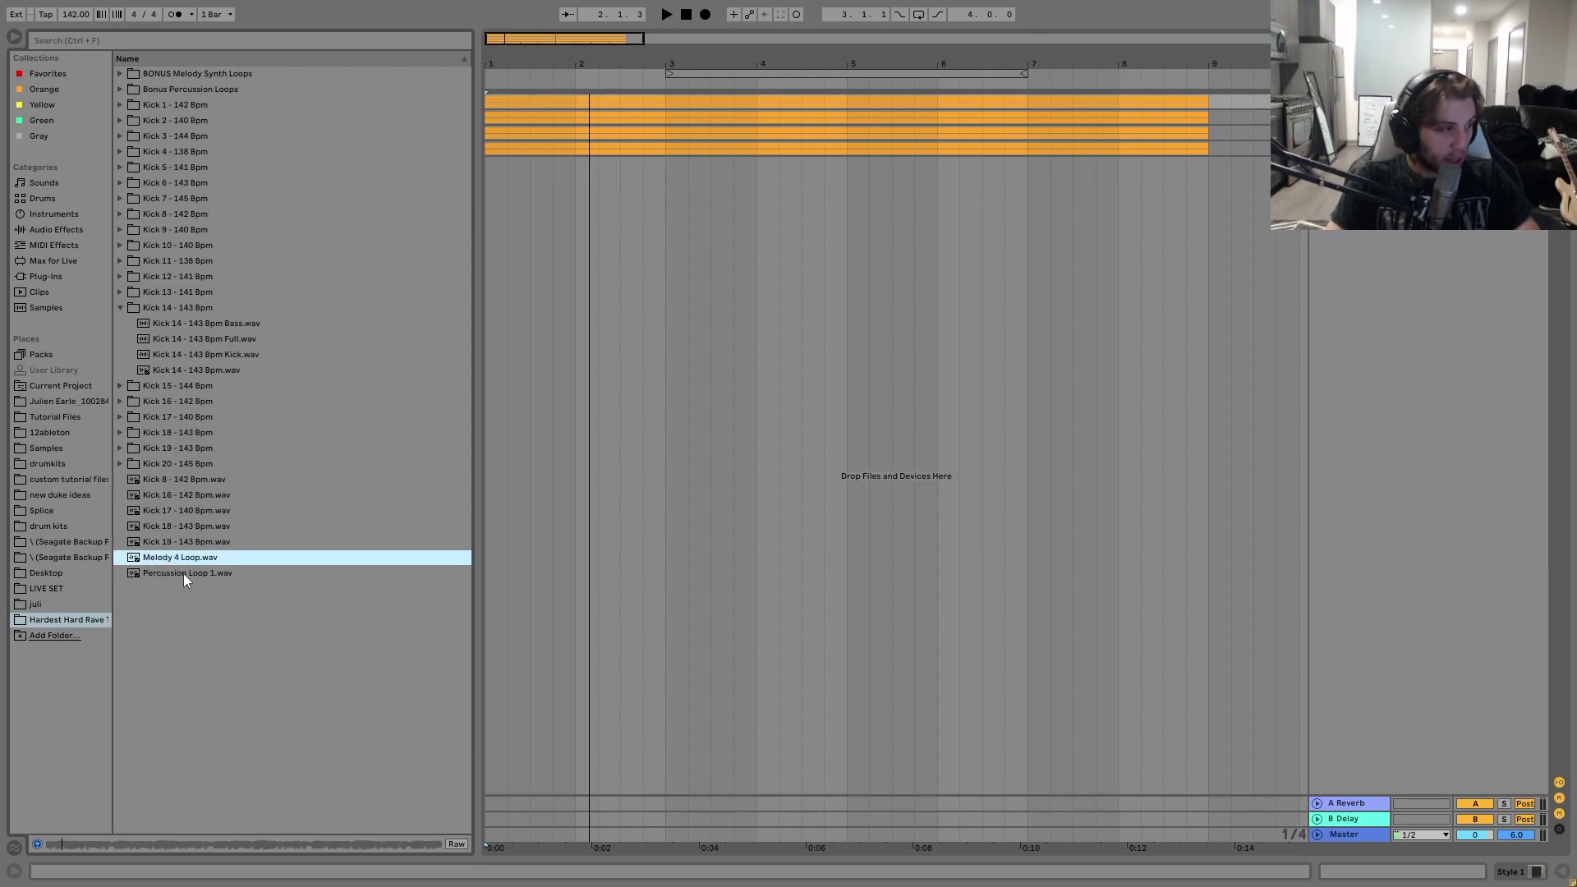
click(185, 573)
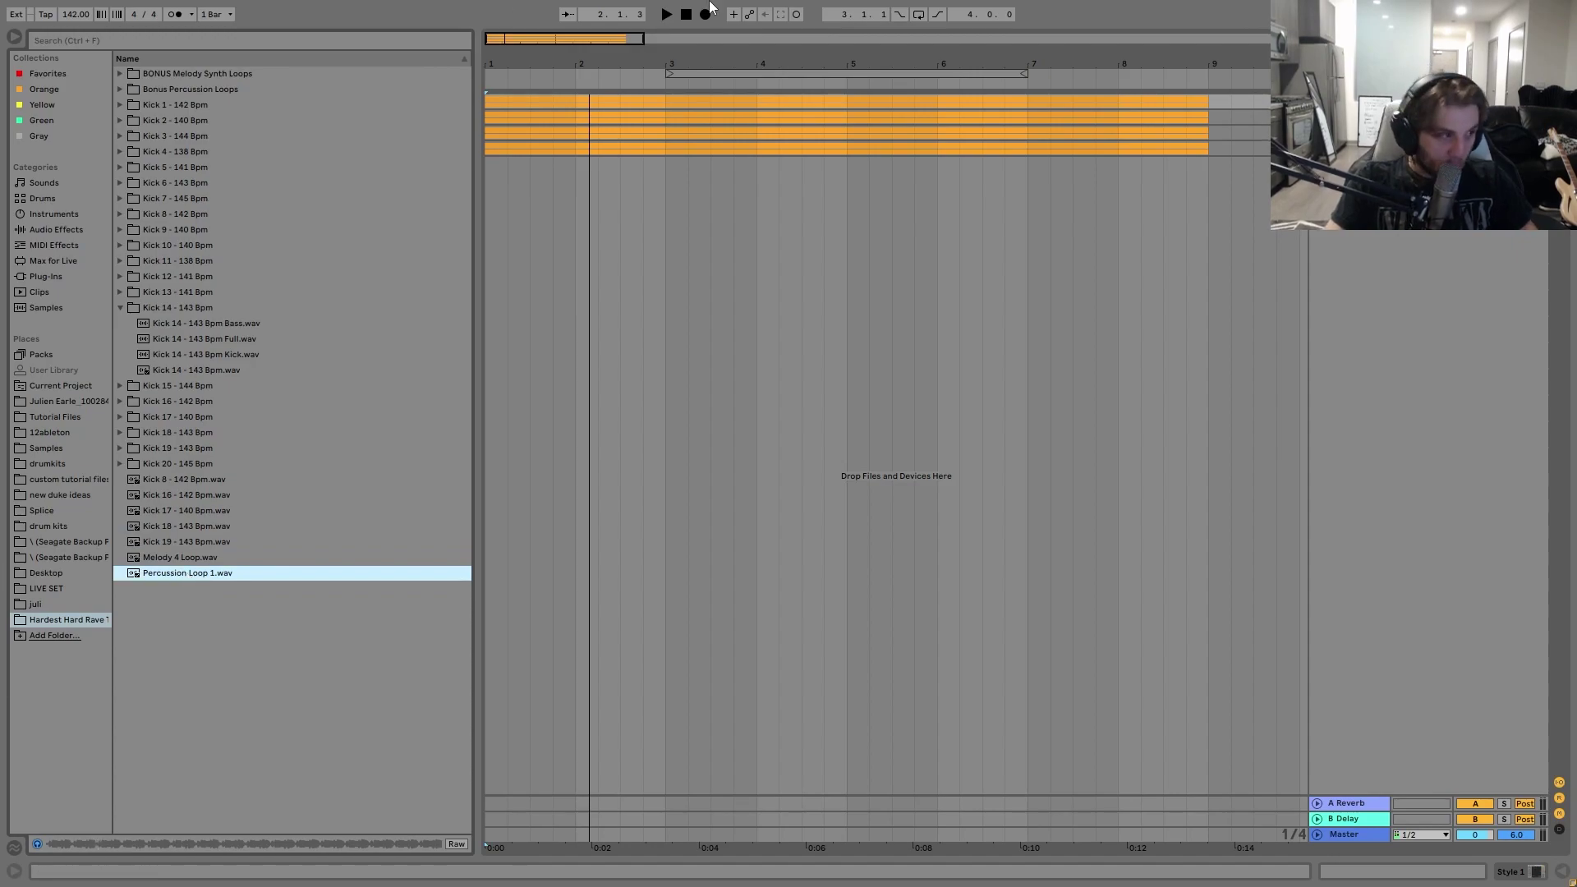
click(1163, 348)
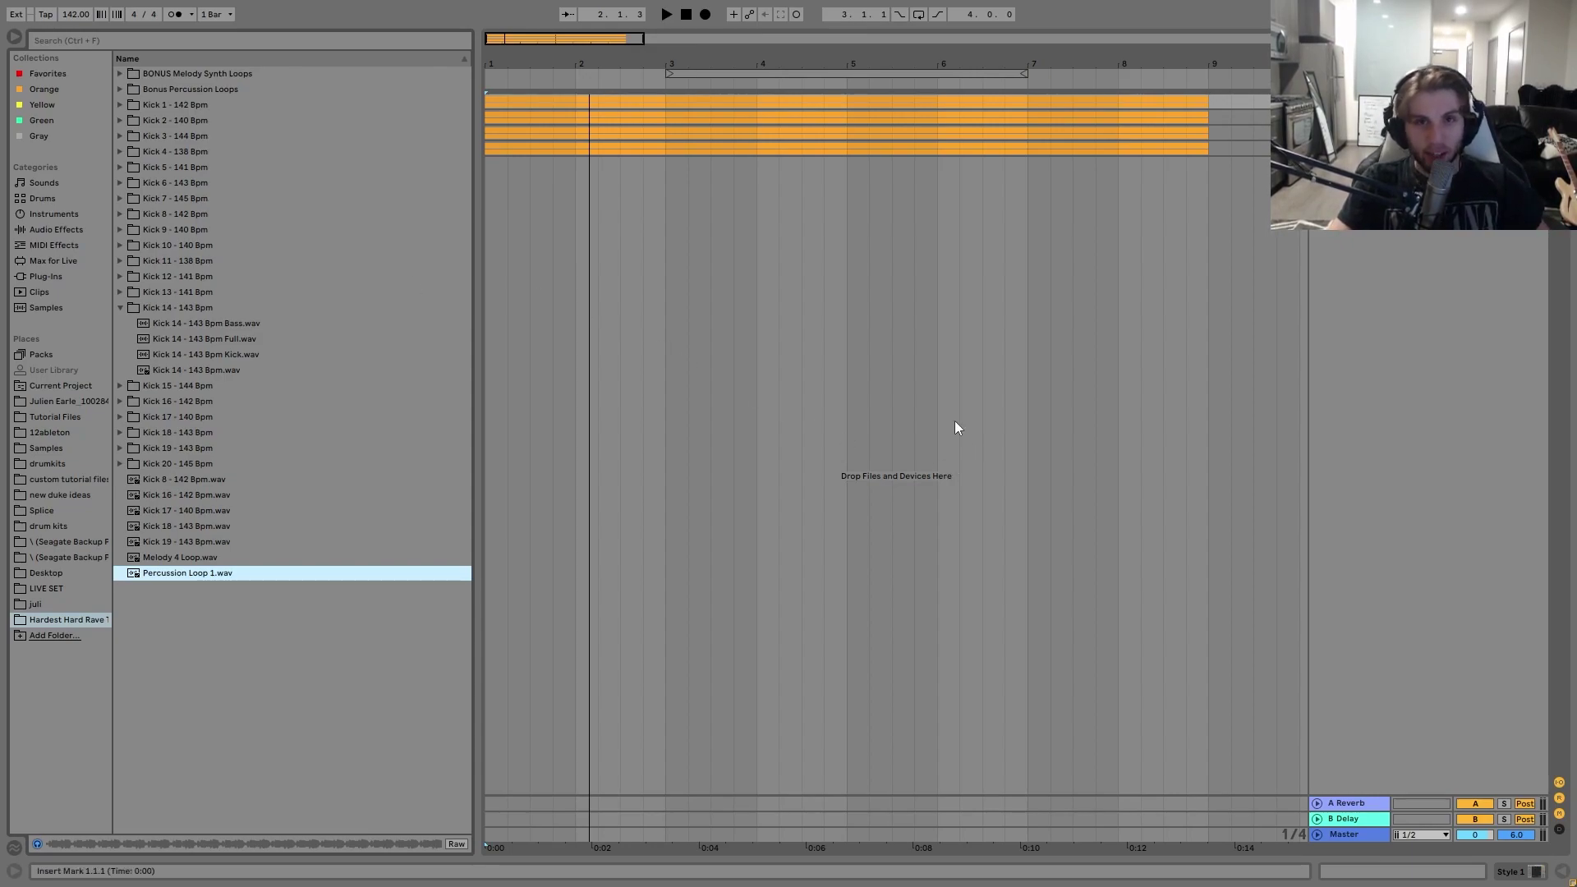
click(1370, 261)
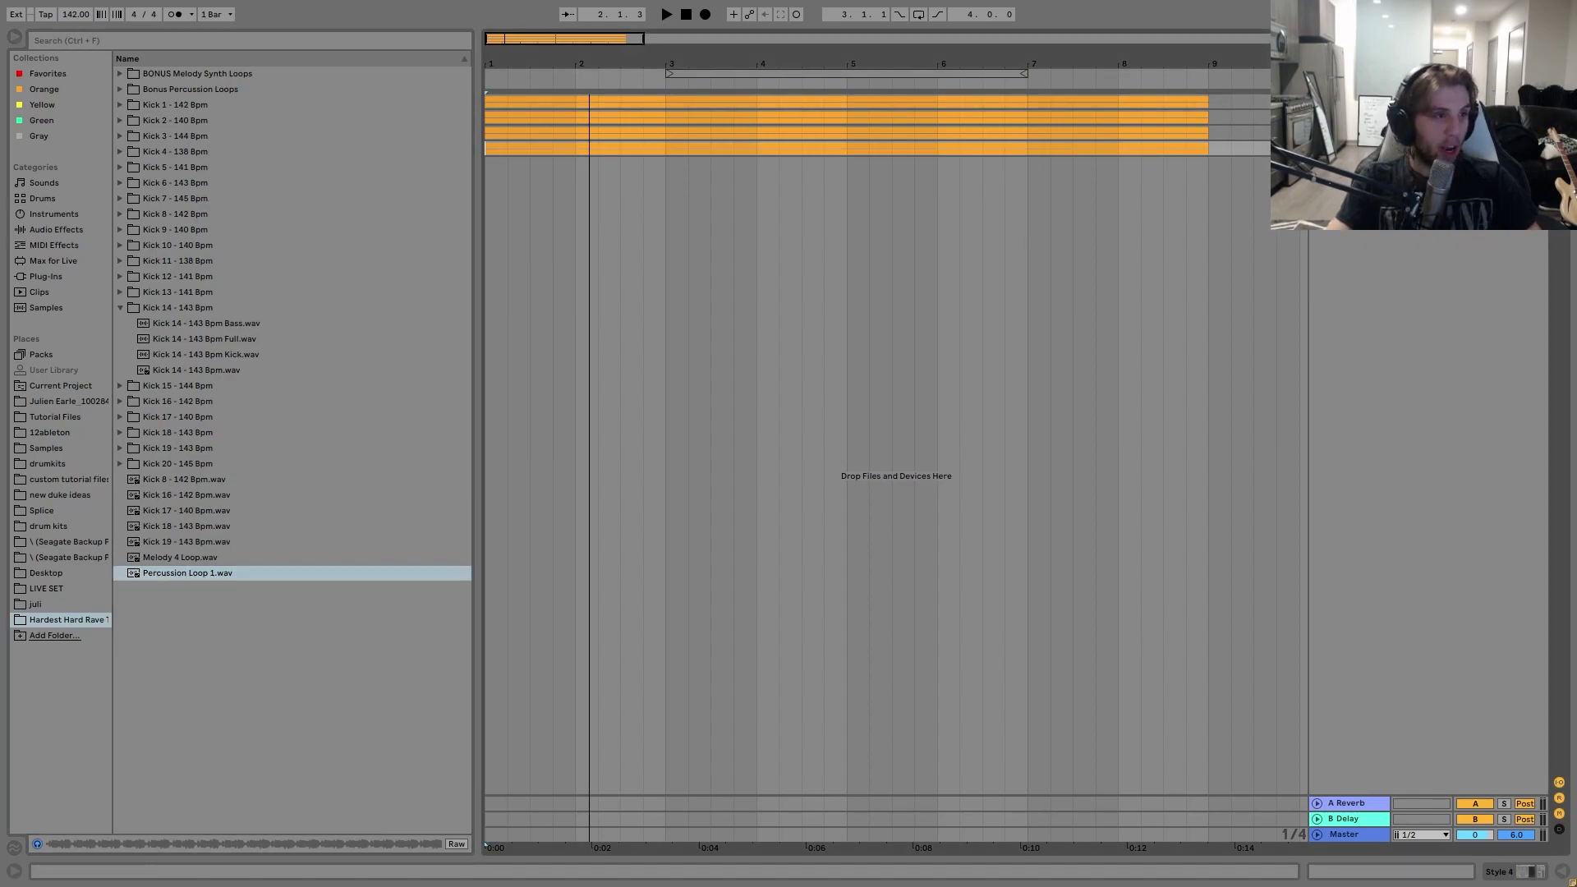
- Unfold the Bass track, select the top track and show its device chain during playback
click(1316, 100)
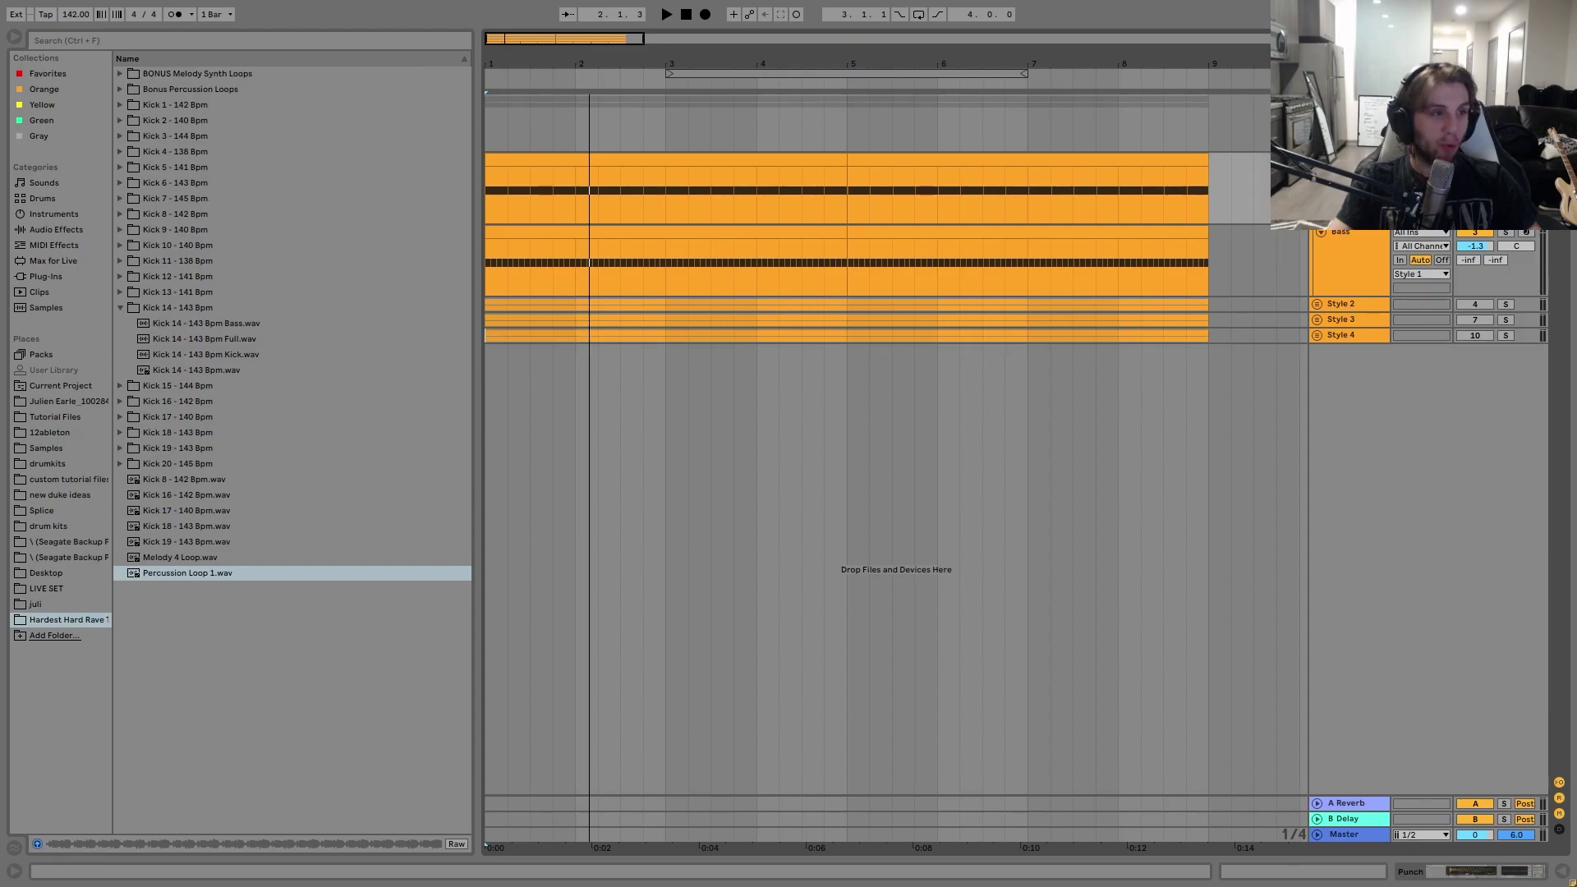
click(1355, 189)
key(space)
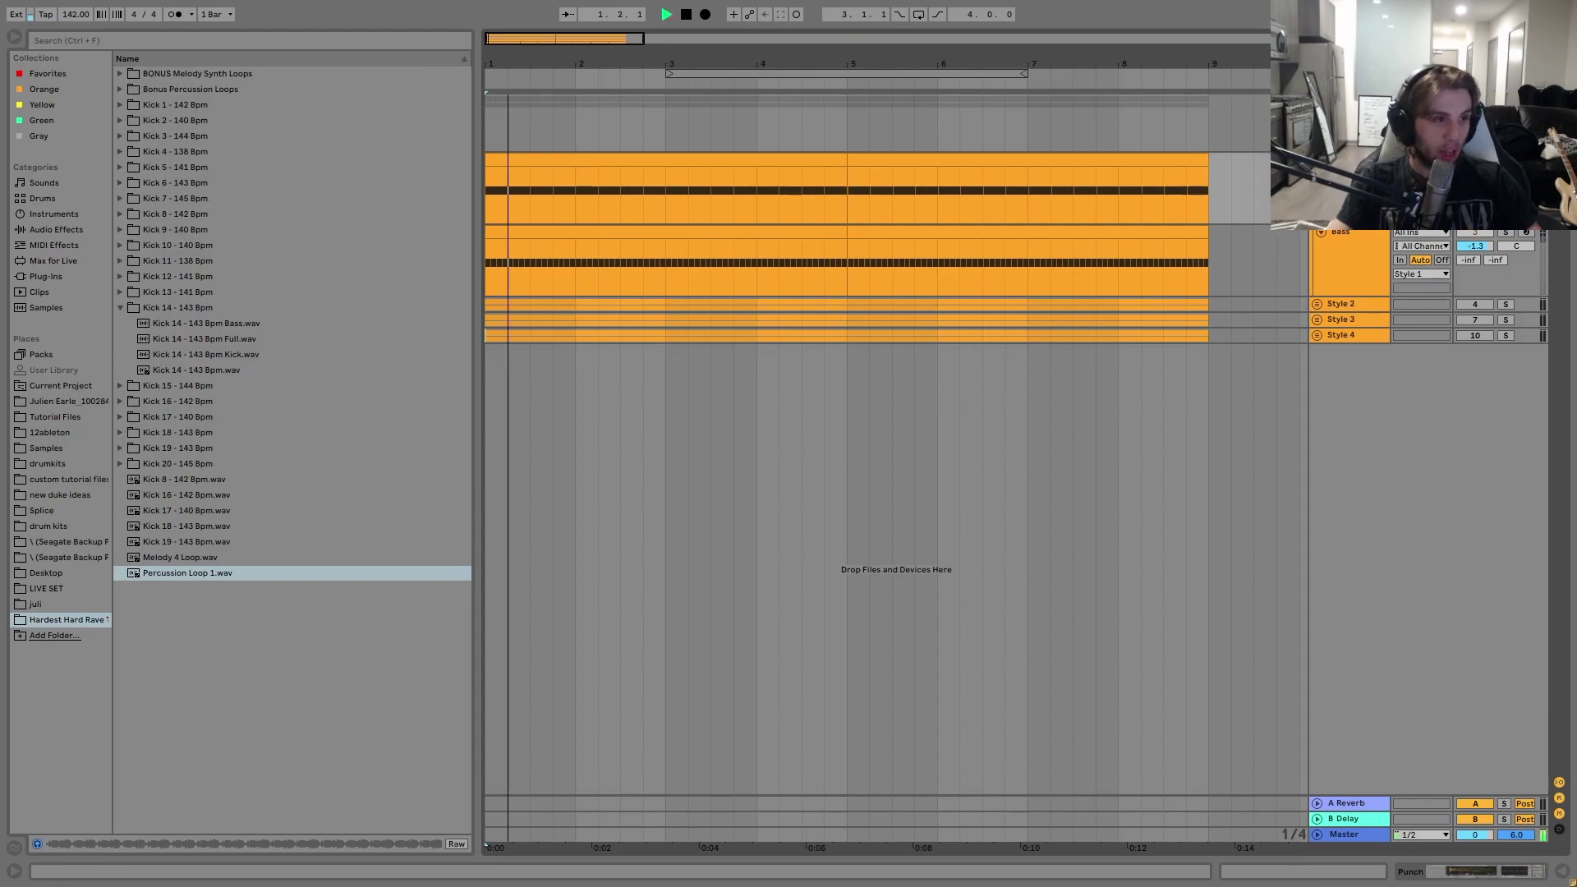
key(ctrl+alt+l)
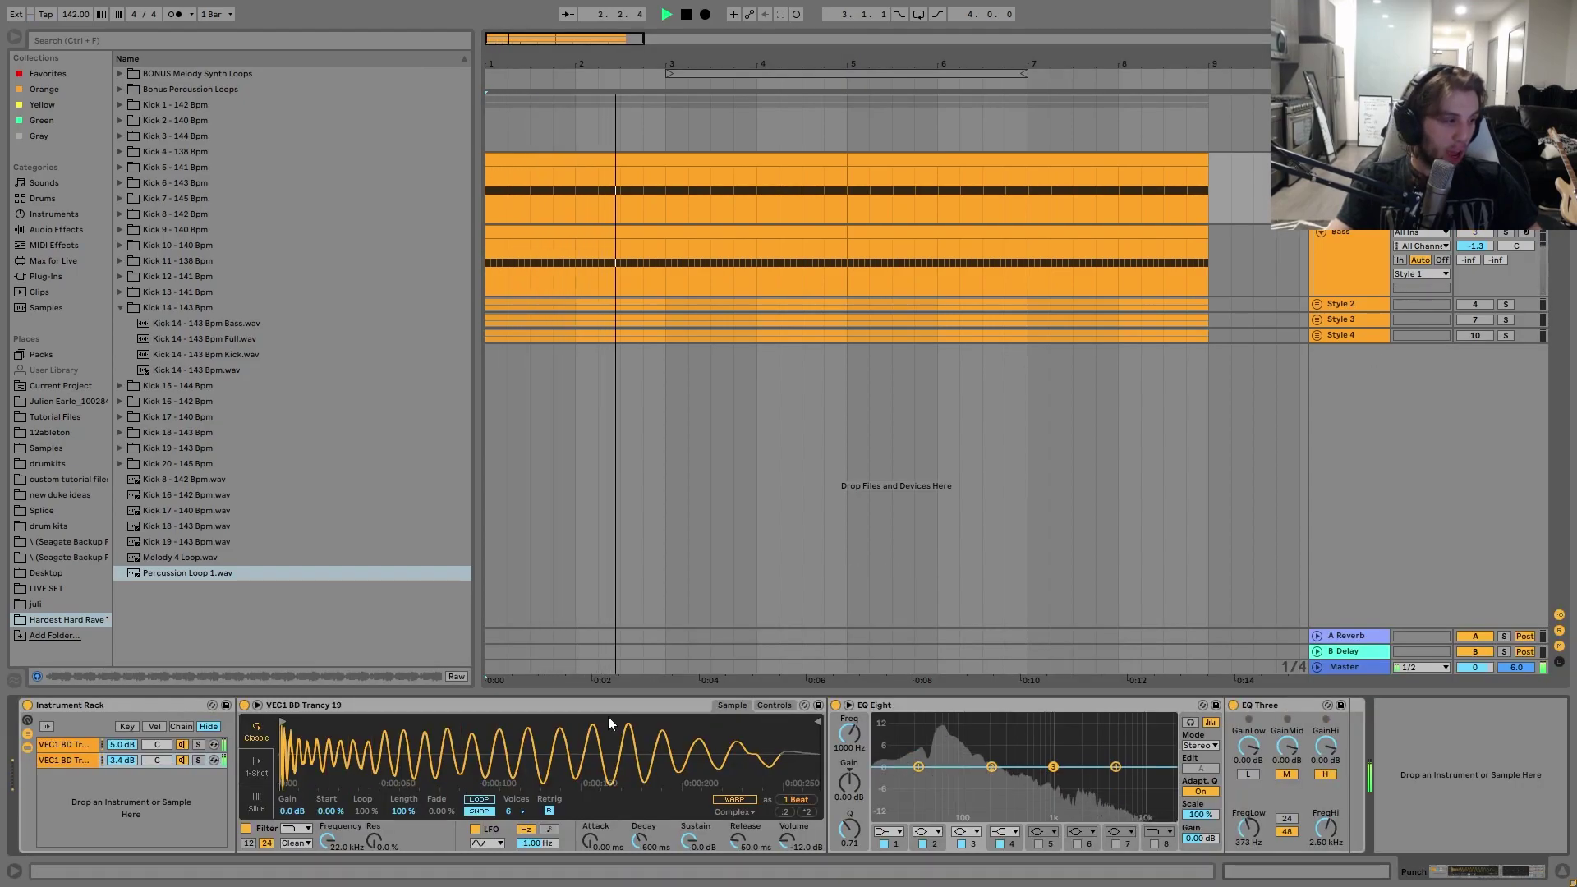
key(space)
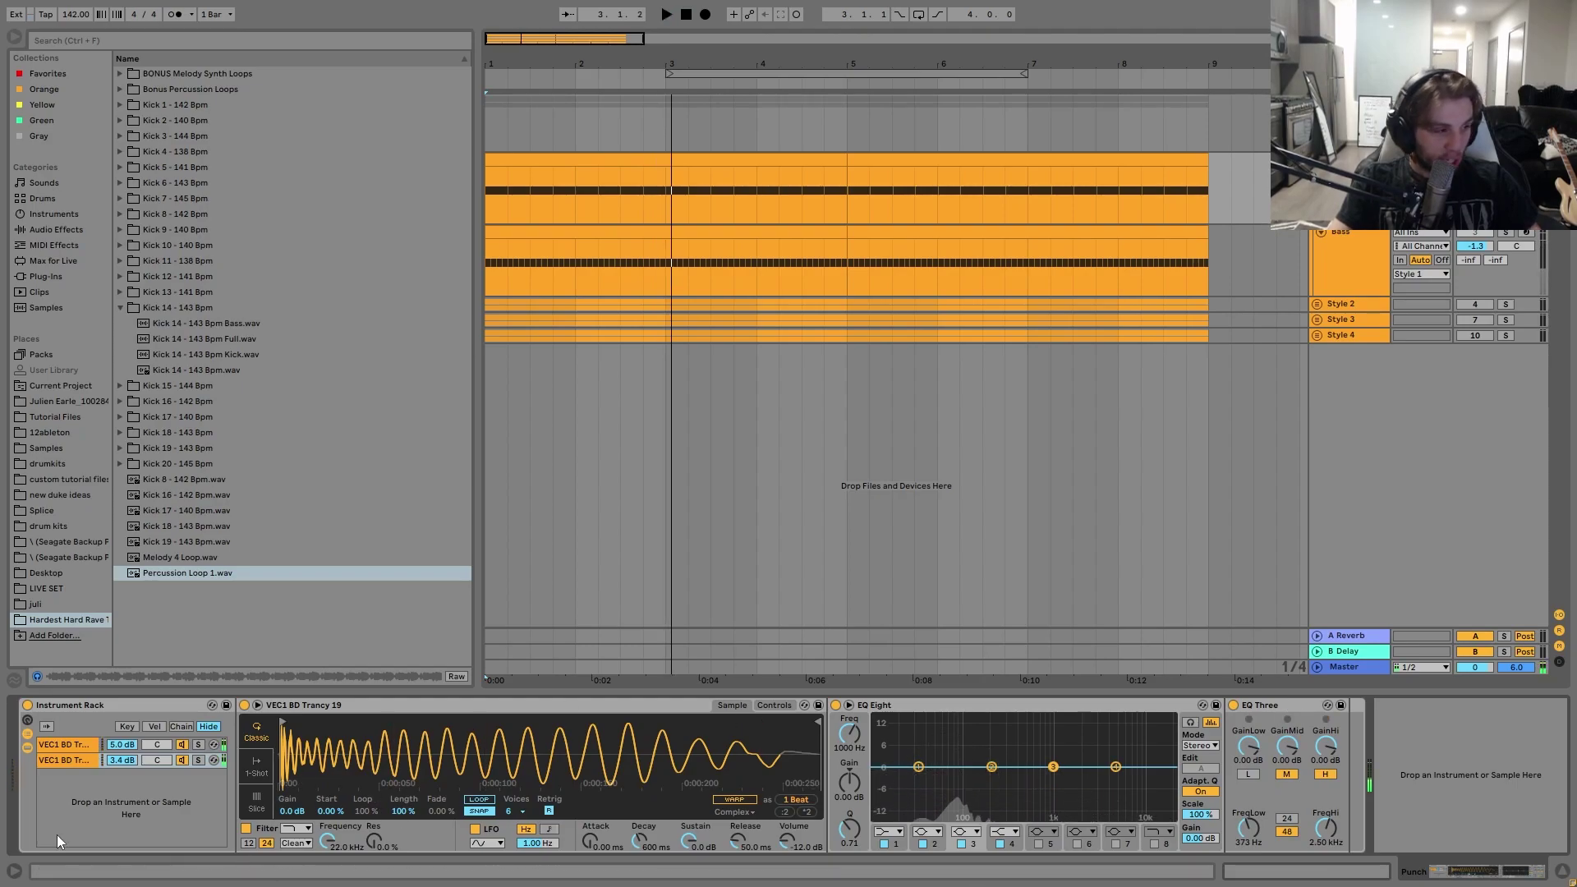
- Solo the first, then the second kick sampler layer and audition each from bar 1
click(197, 745)
key(space)
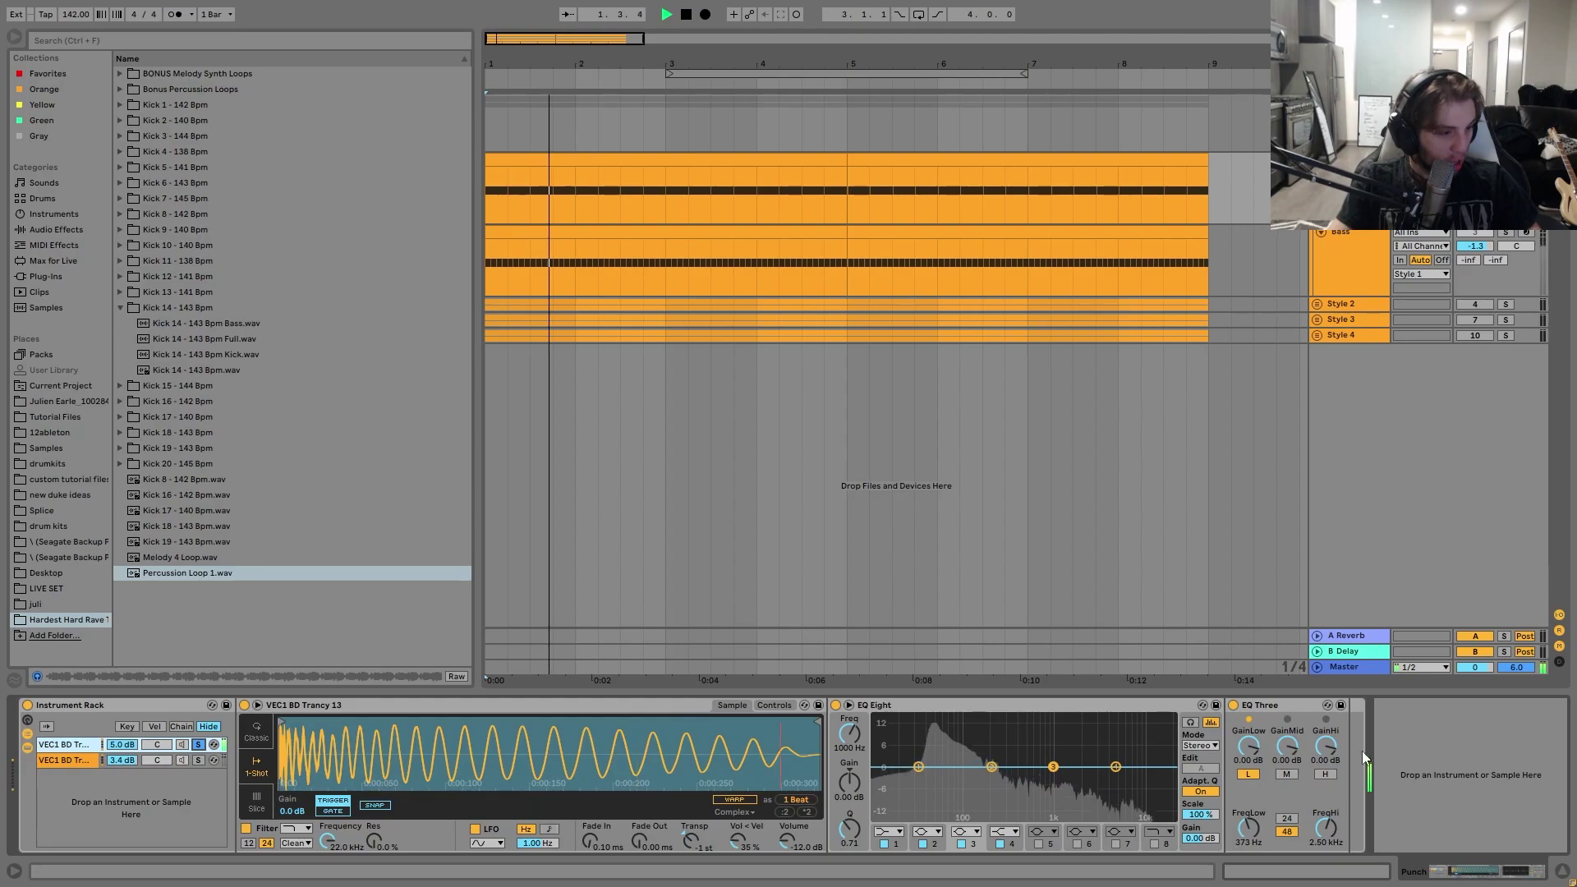
key(space)
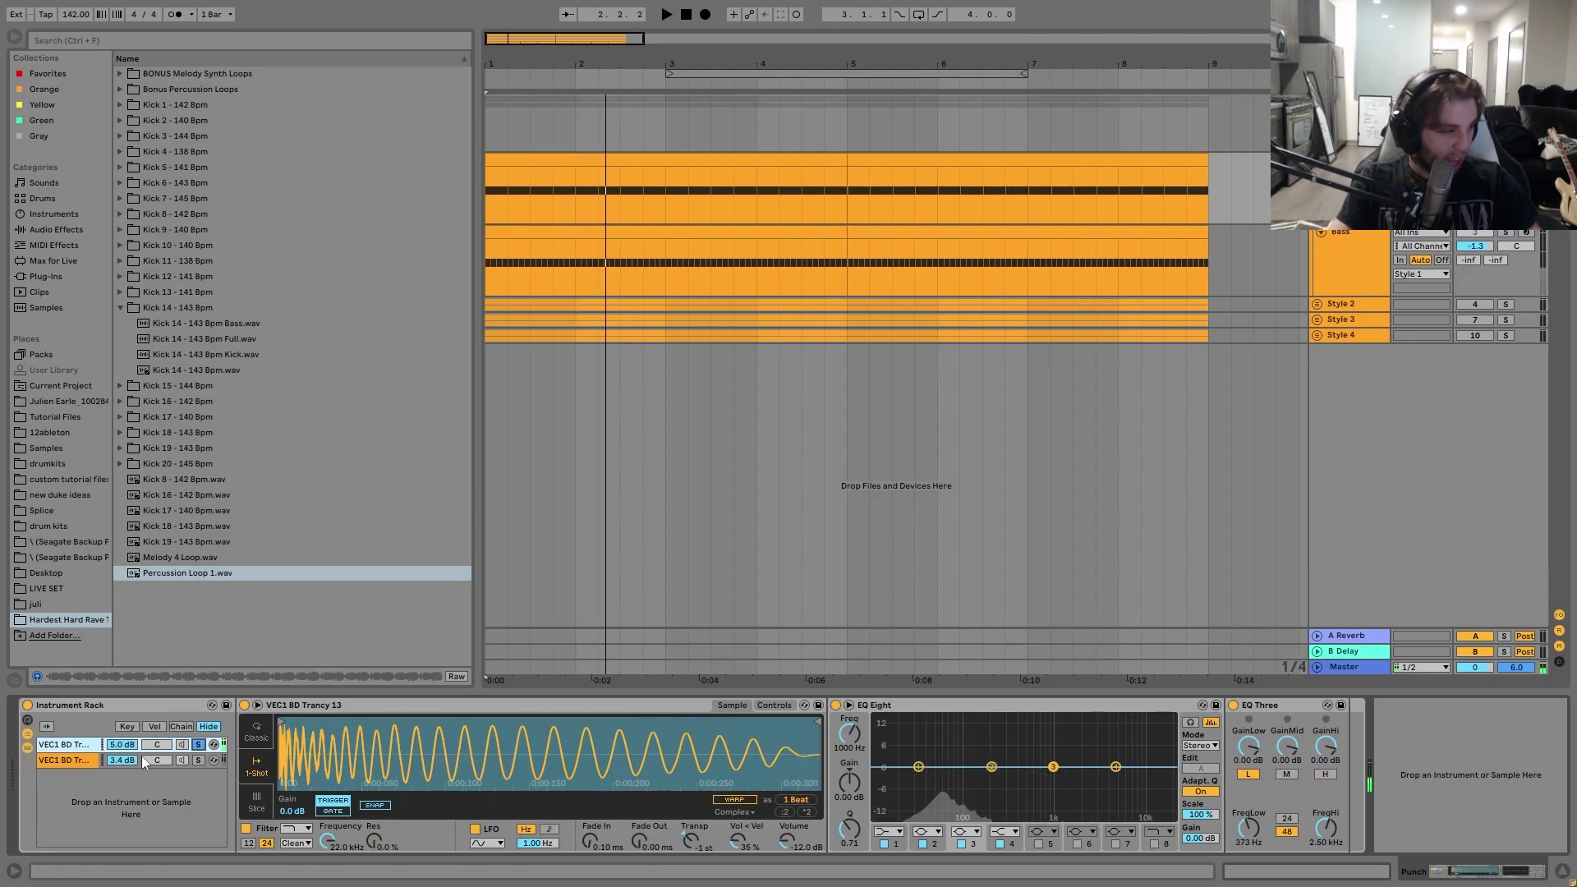
click(198, 760)
key(space)
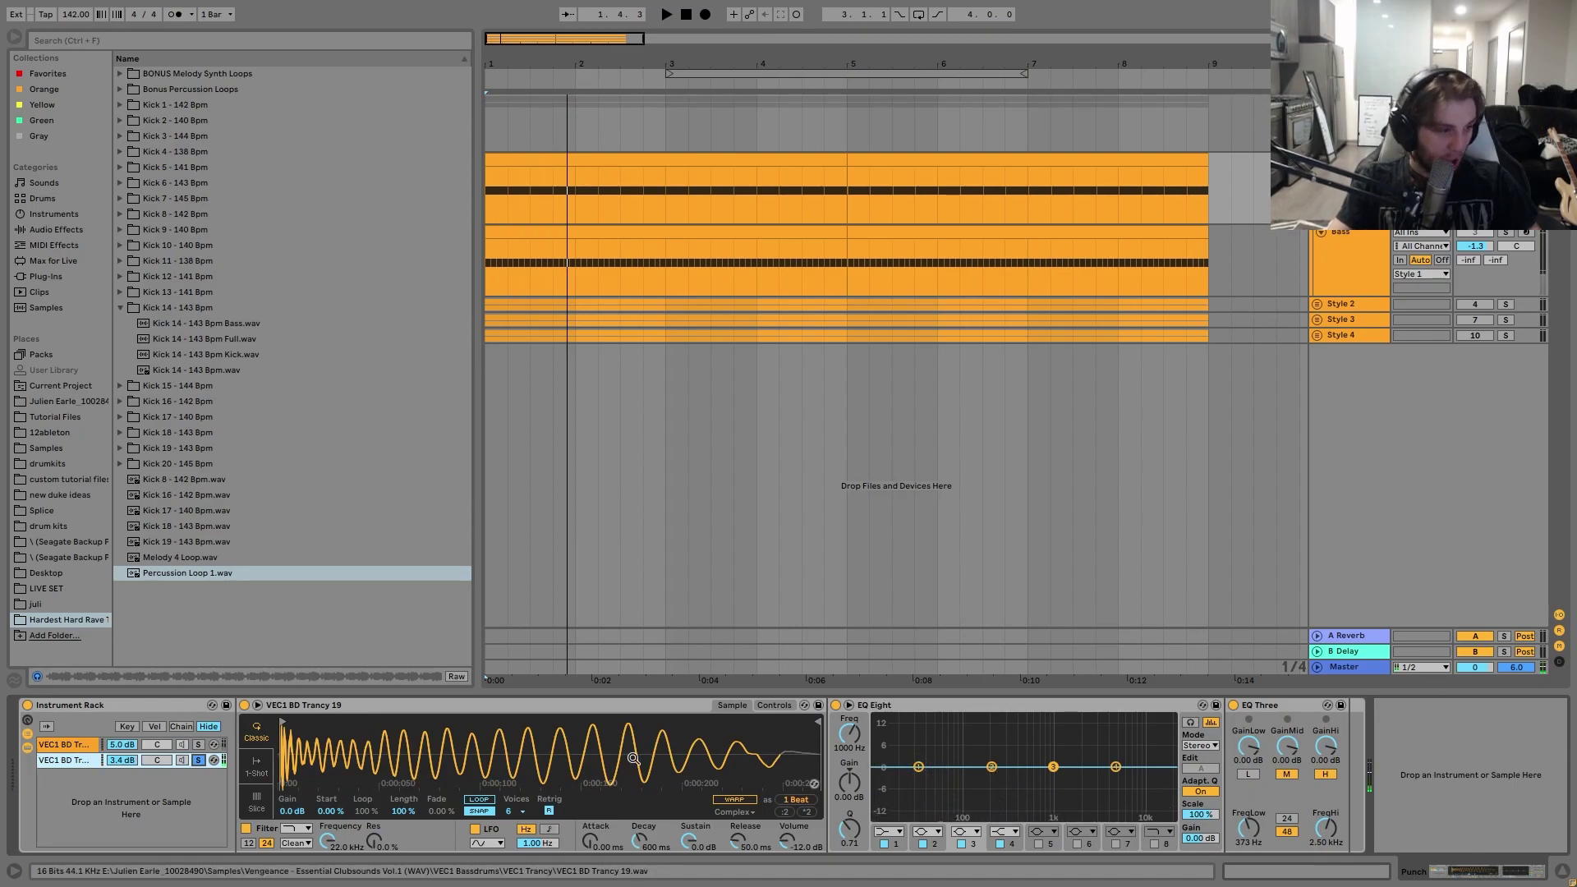
key(space)
scroll(275, 747, up, 5)
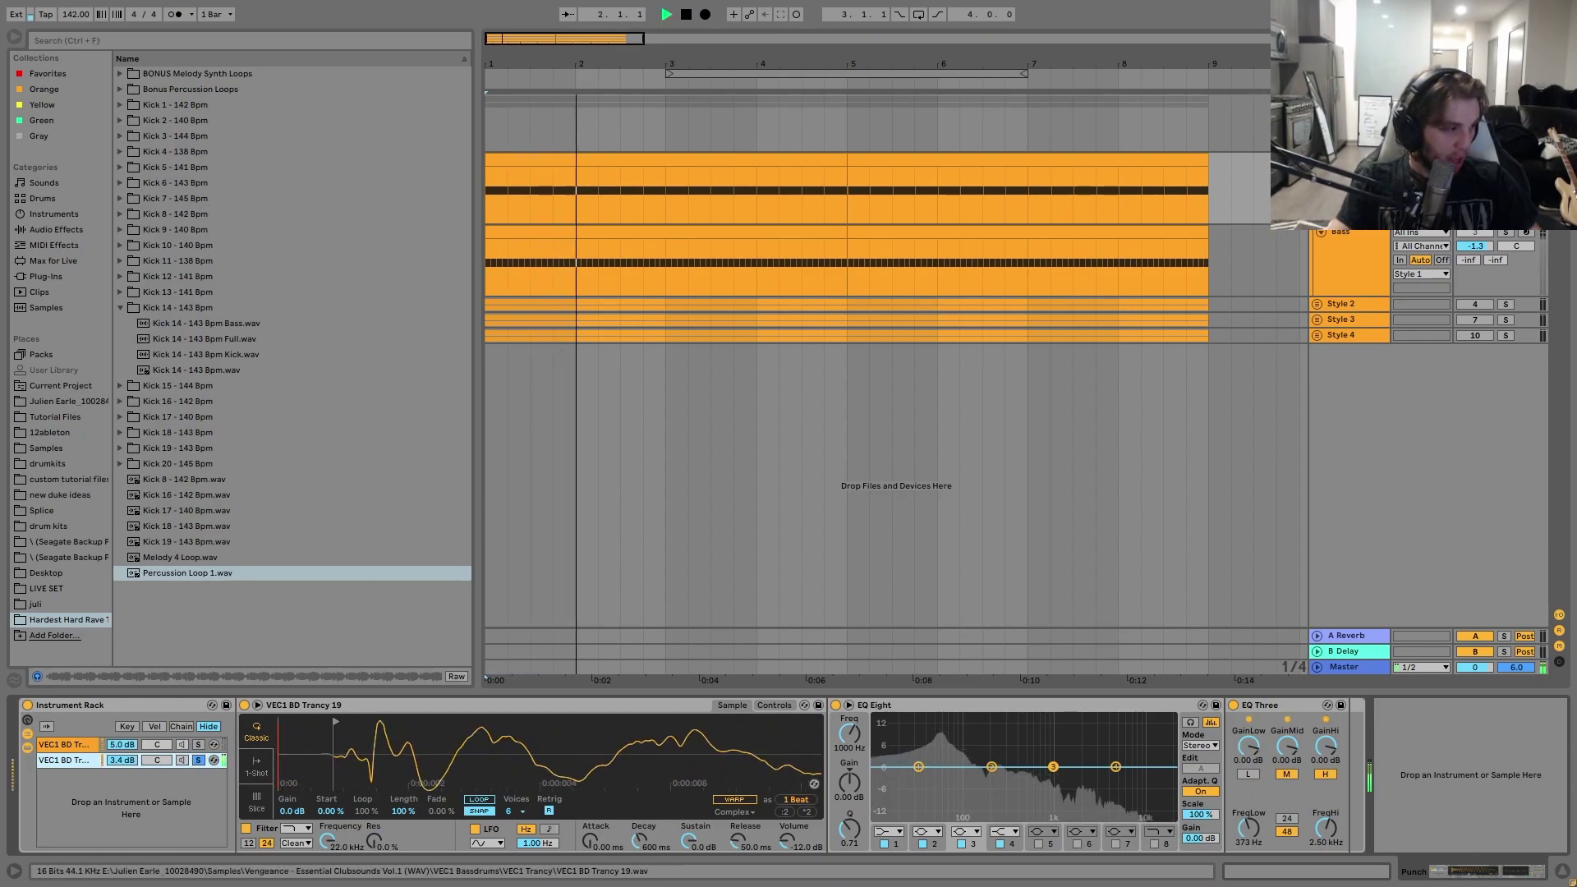
key(space)
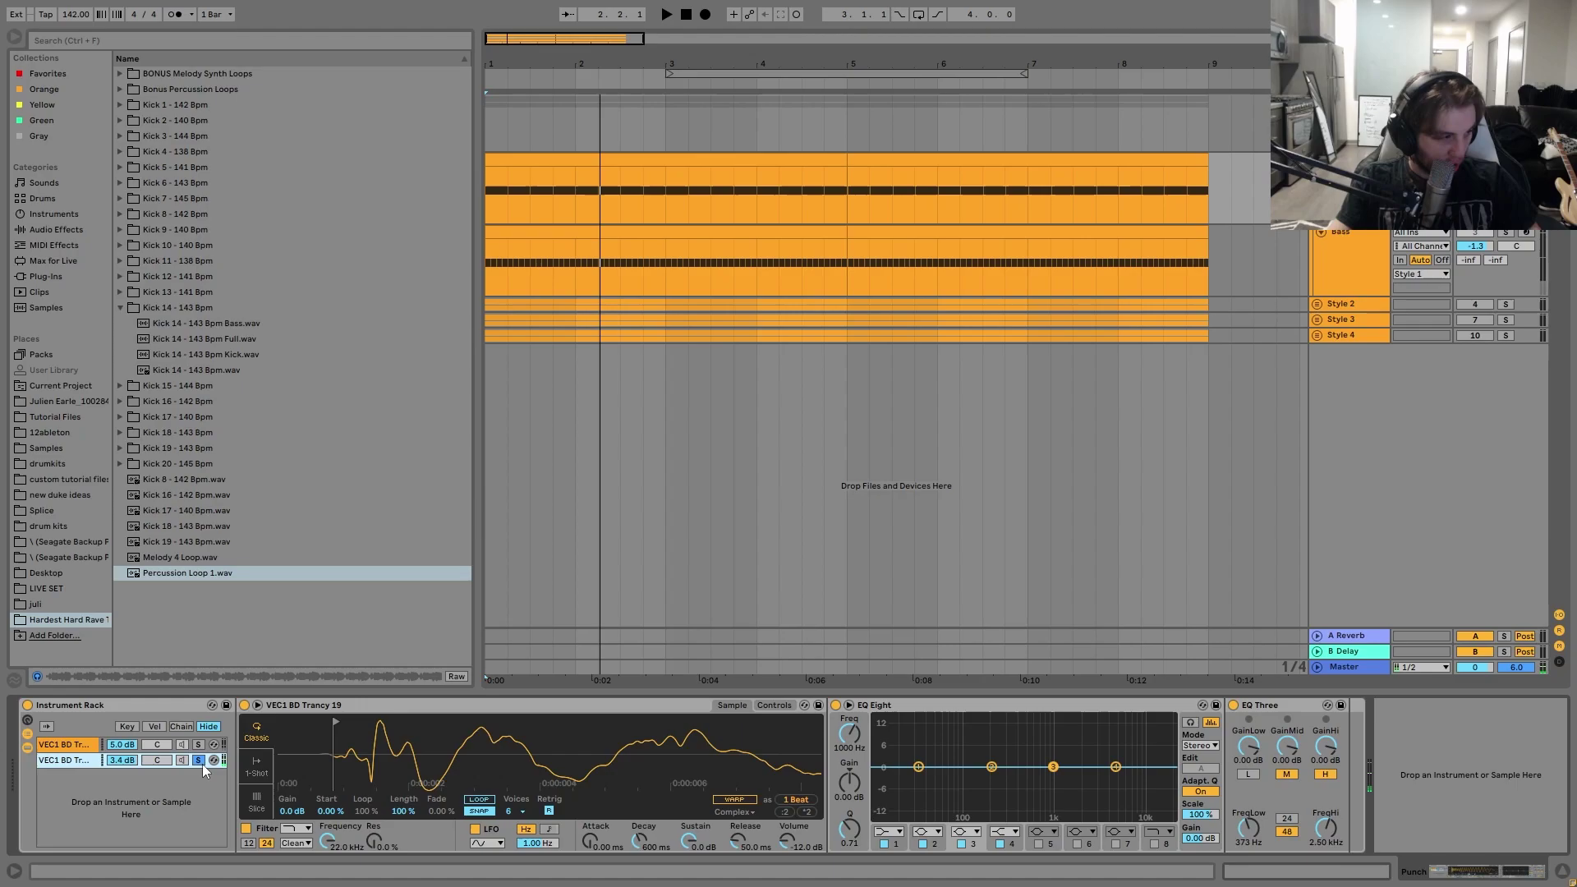
key(space)
key(space)
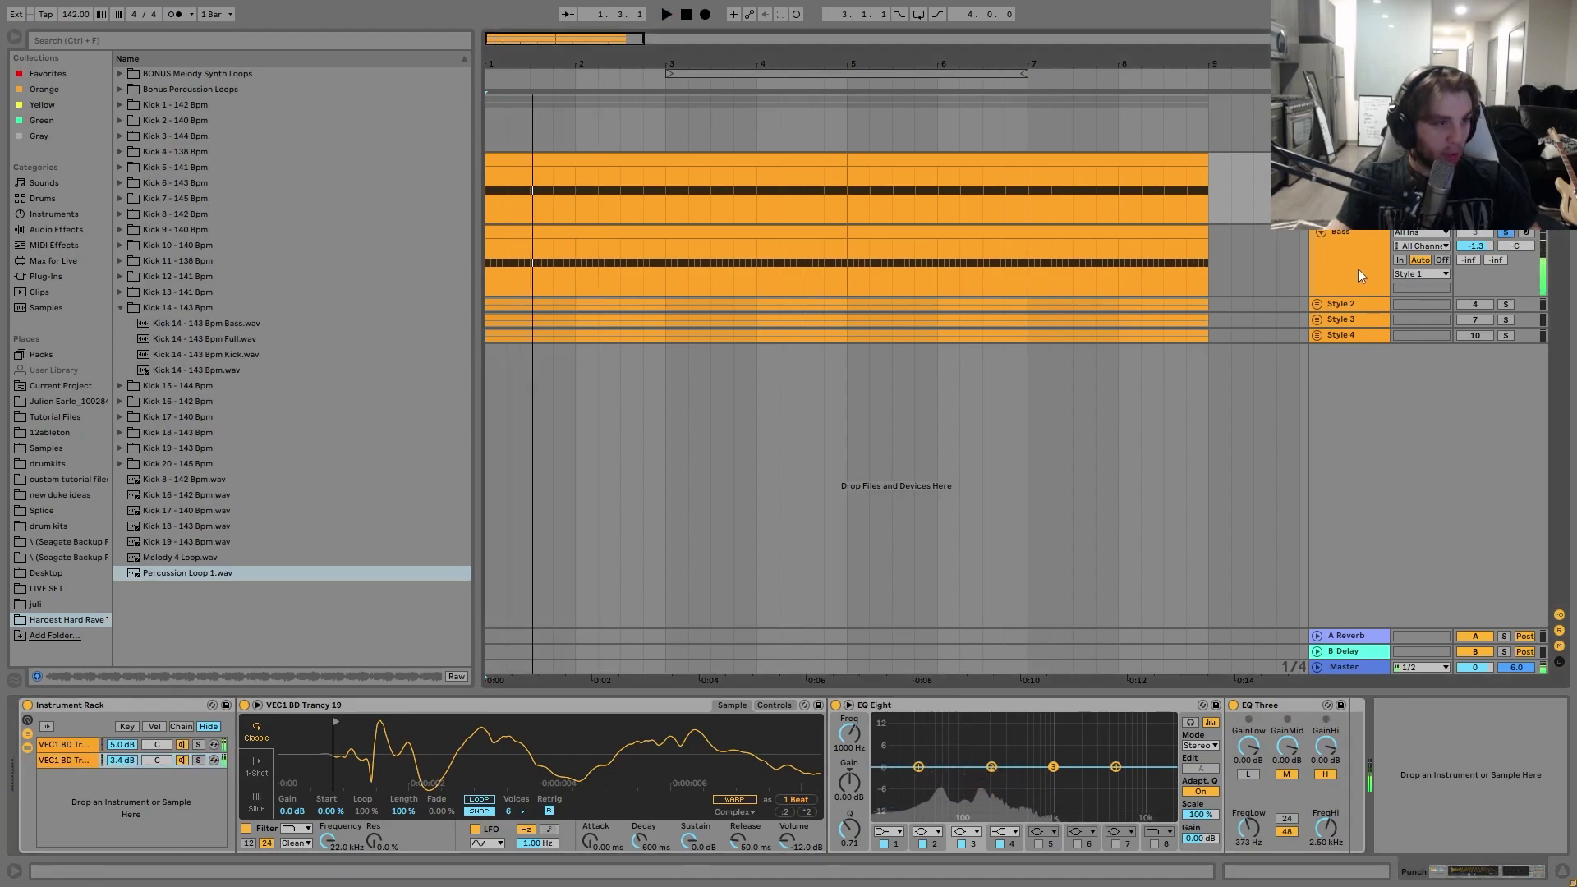
- Select the Bass track and scroll through its device chain while it plays
click(1357, 268)
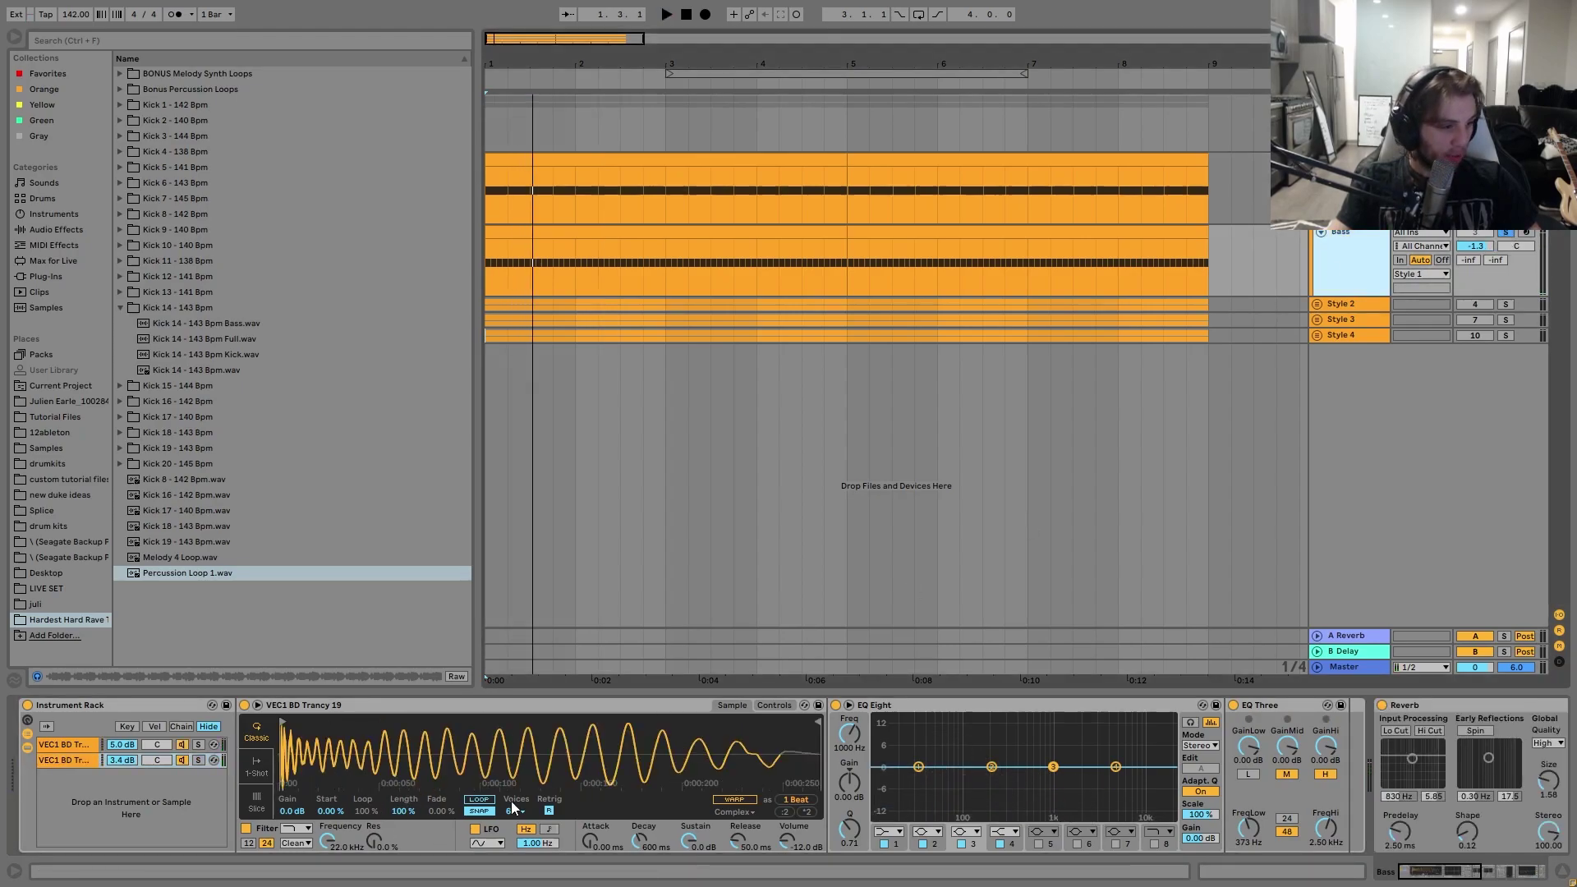
key(space)
scroll(1195, 747, right, 5)
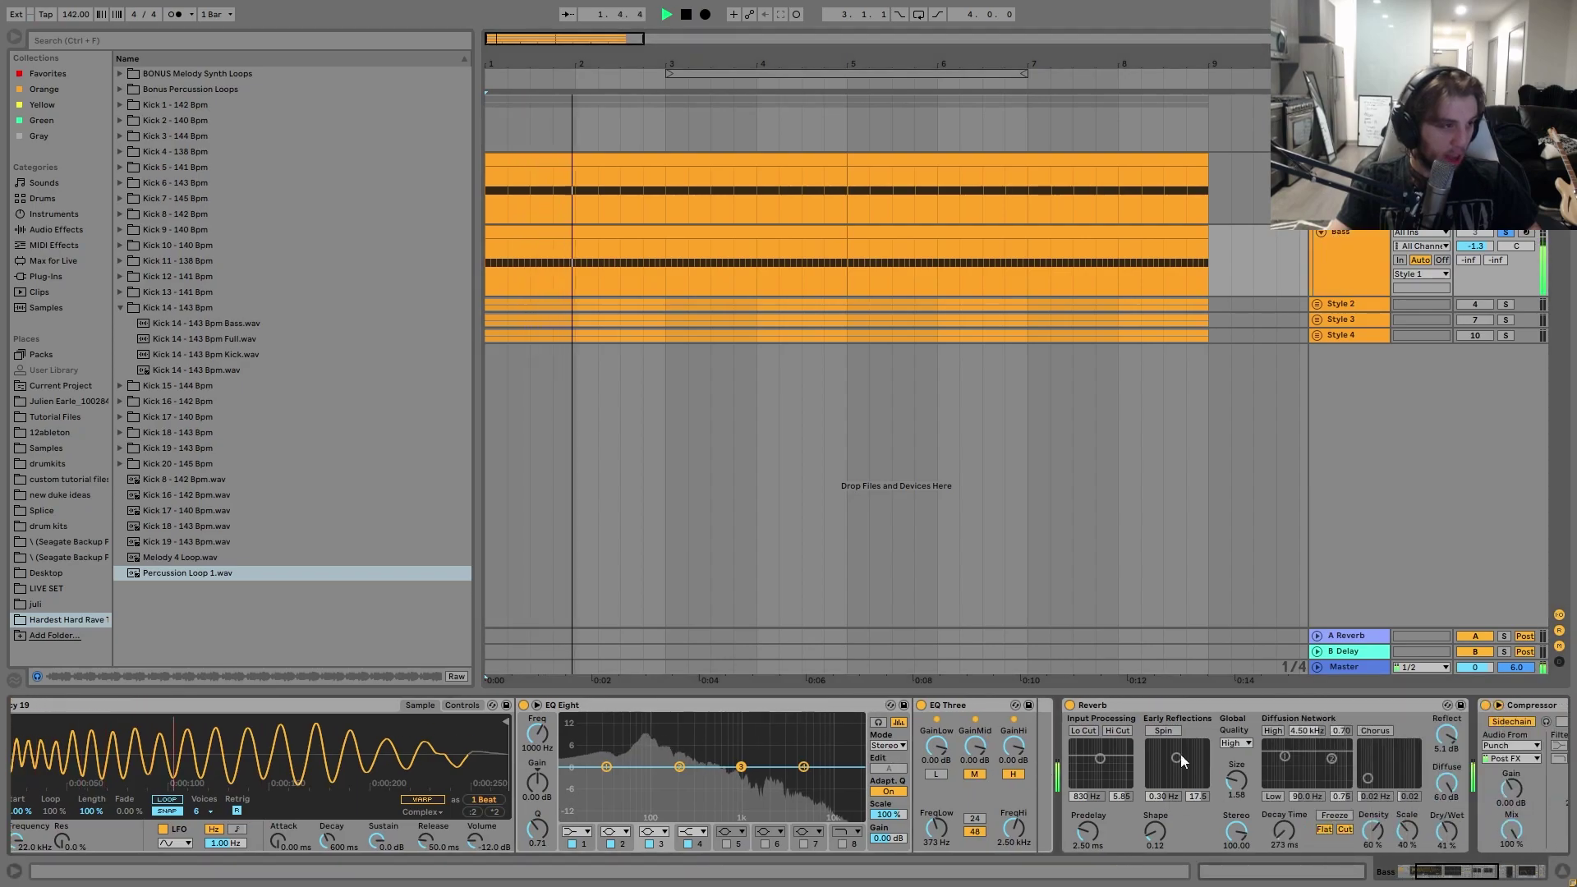
- Select the Bass clip and scroll its device chain over to EQ Eight
key(space)
click(663, 231)
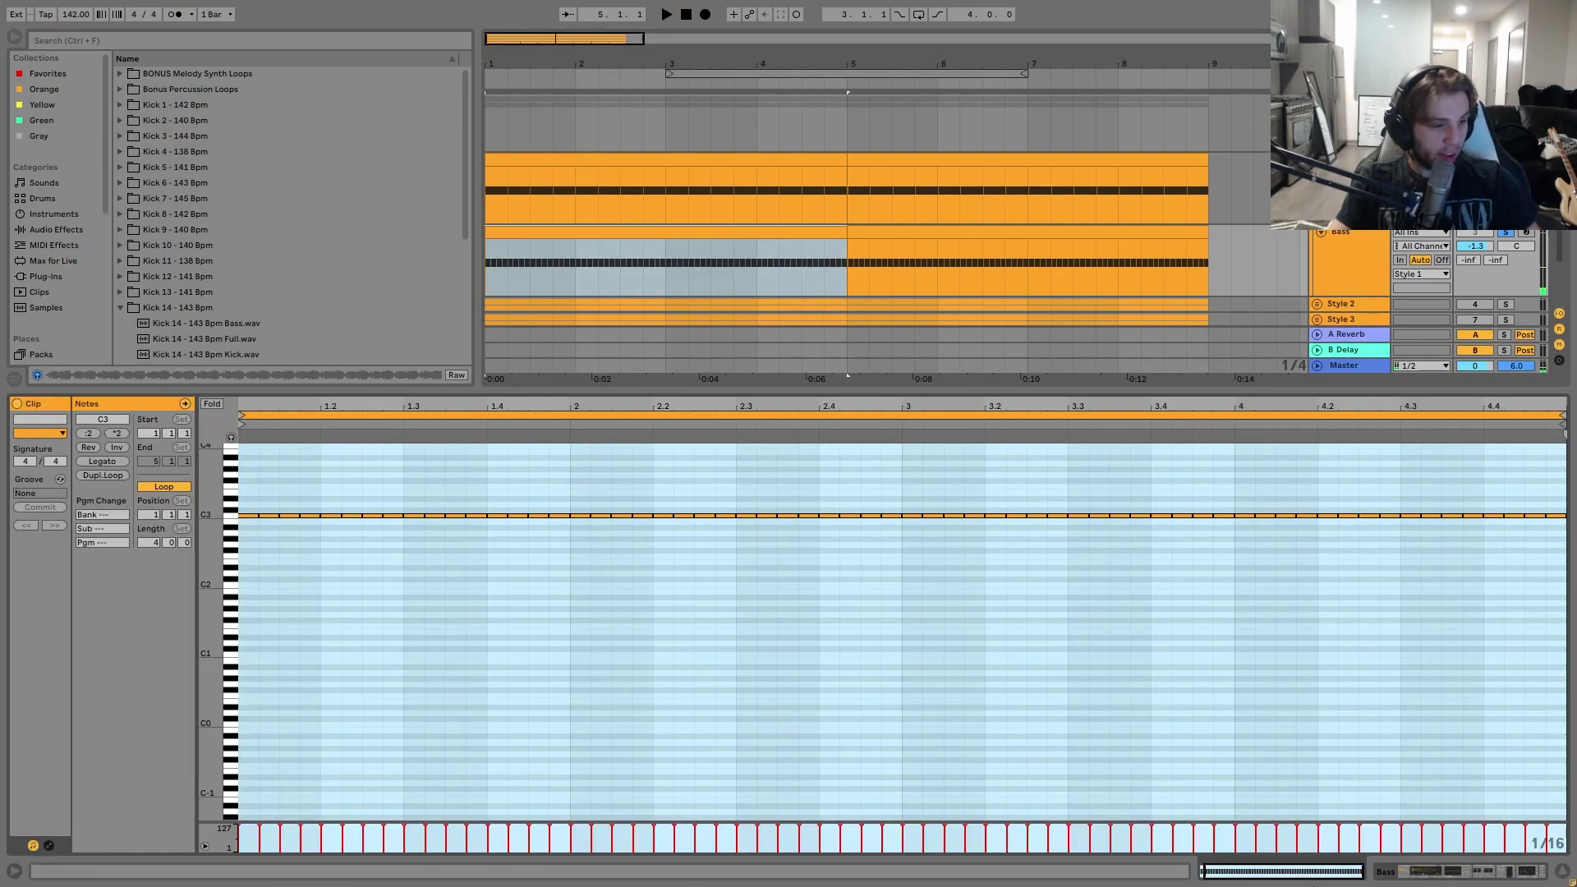
click(1467, 872)
scroll(1189, 834, right, 4)
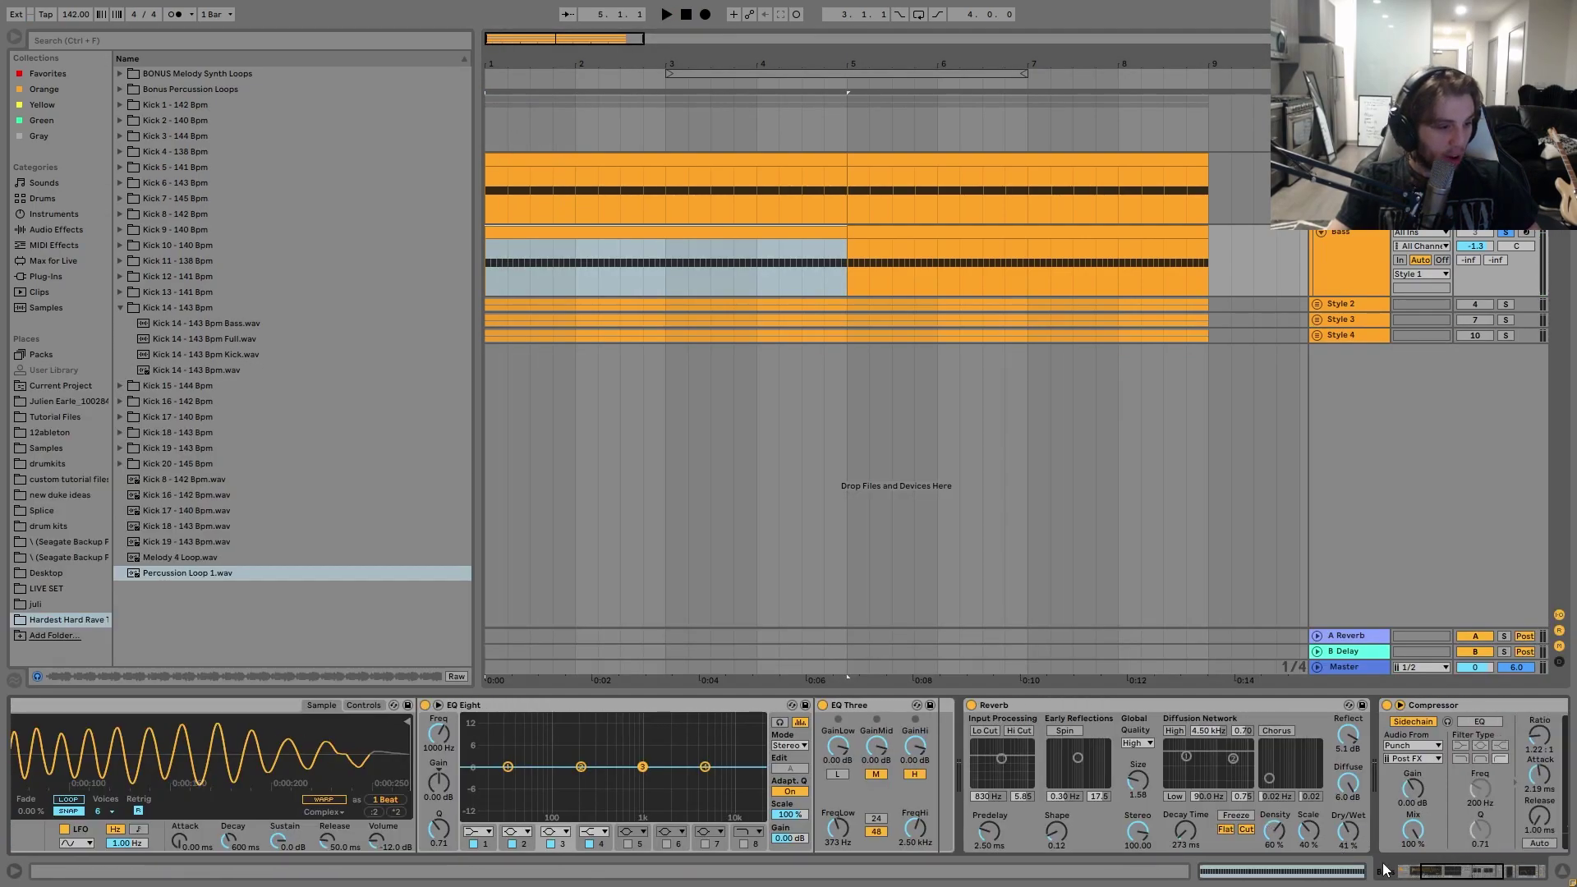
scroll(1144, 816, right, 6)
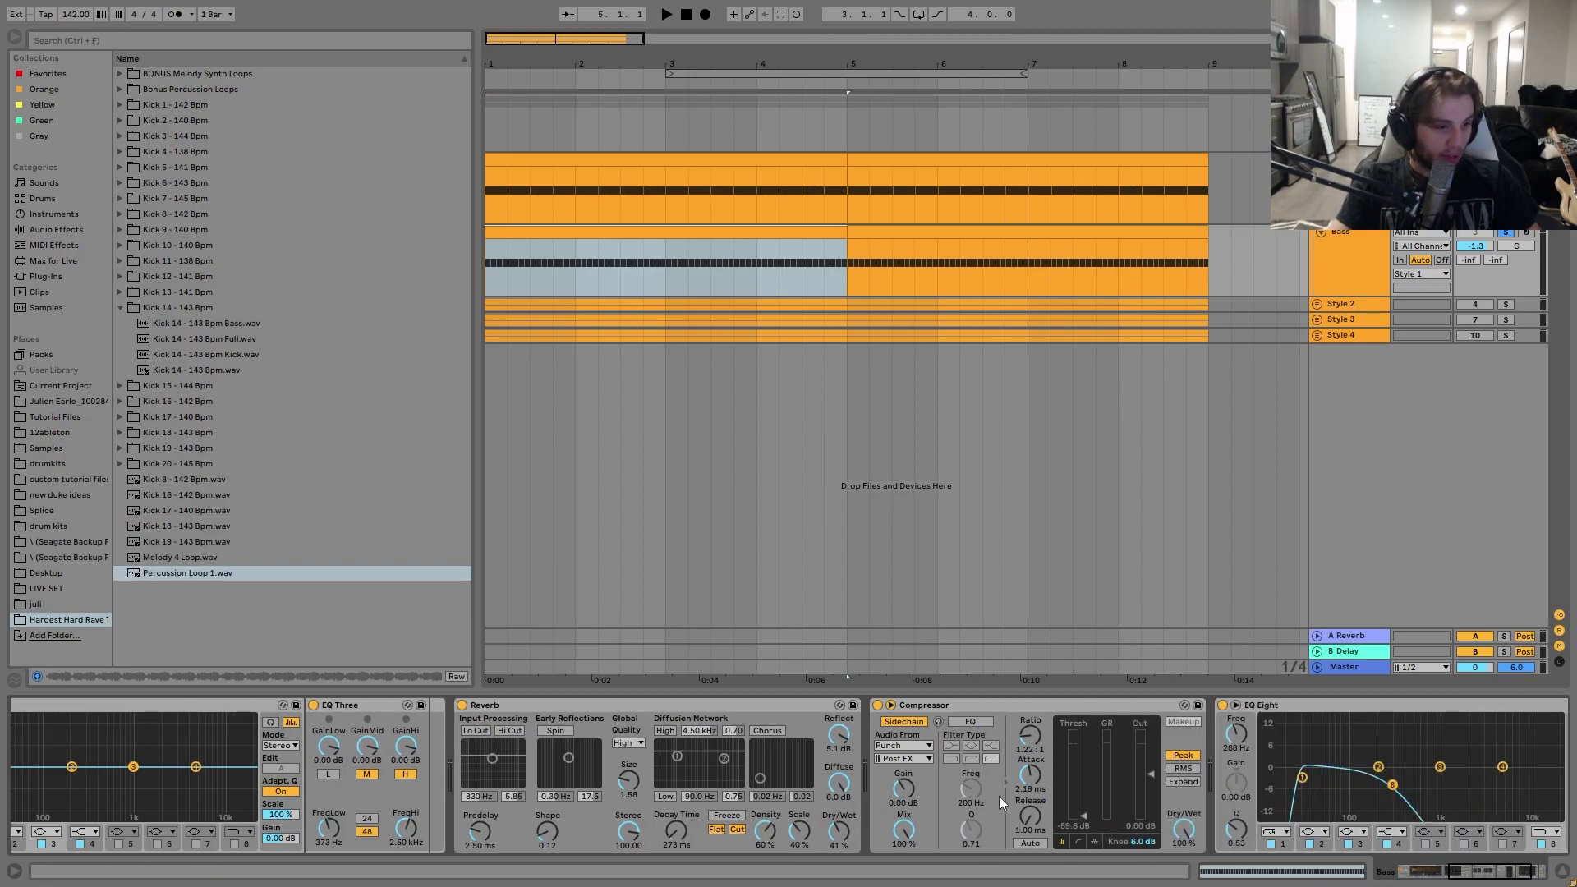
scroll(842, 778, right, 2)
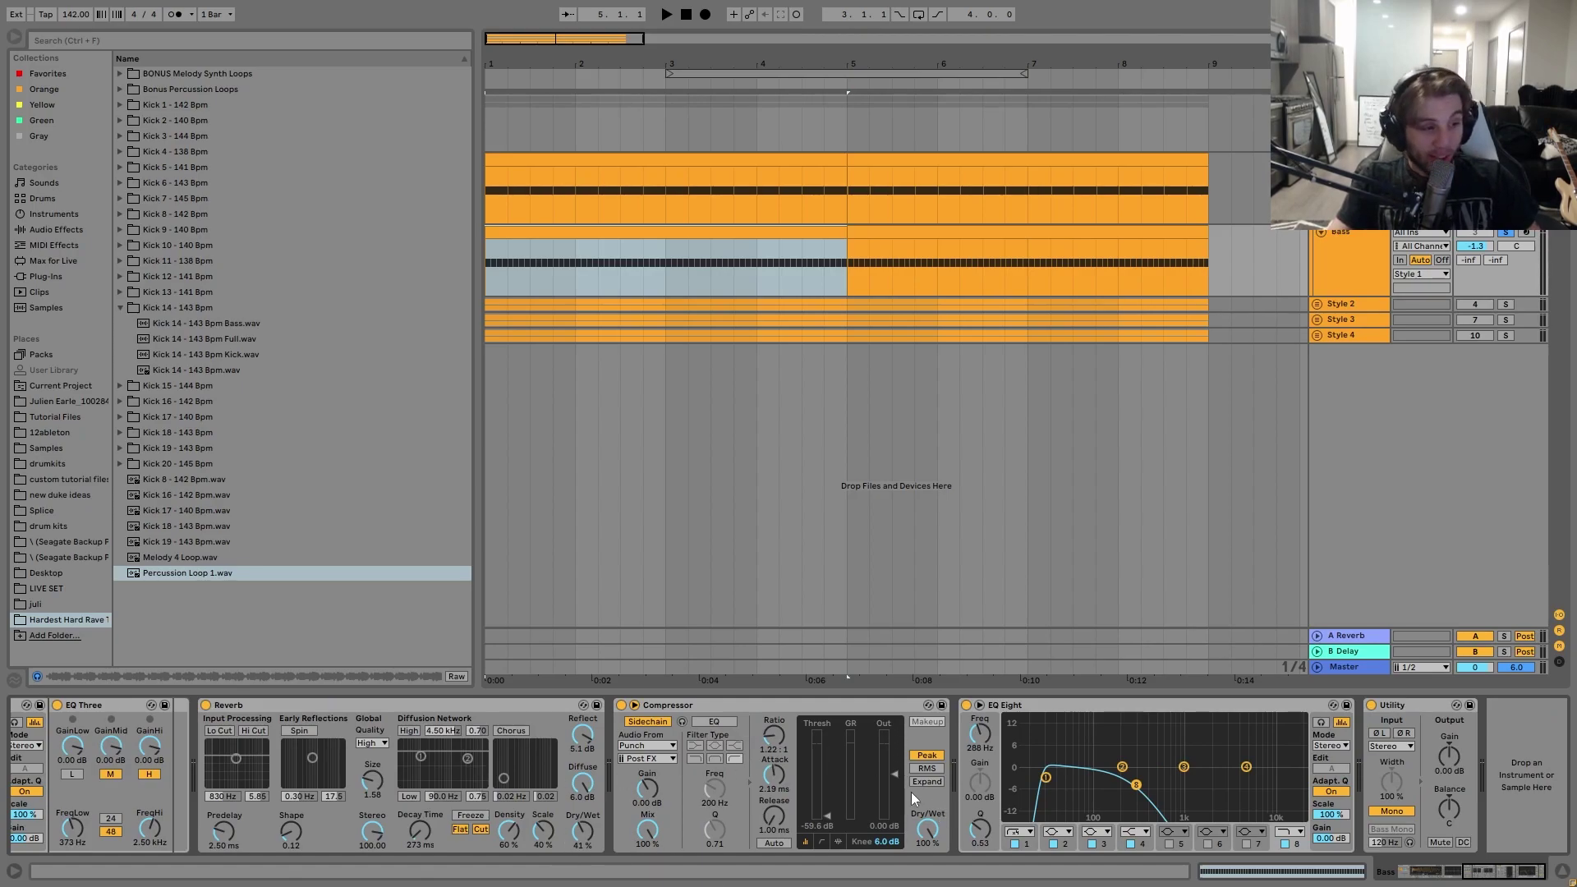
- Audition the bass with EQ Eight band 1 selected, then bring up the Style 1 Compressor
key(space)
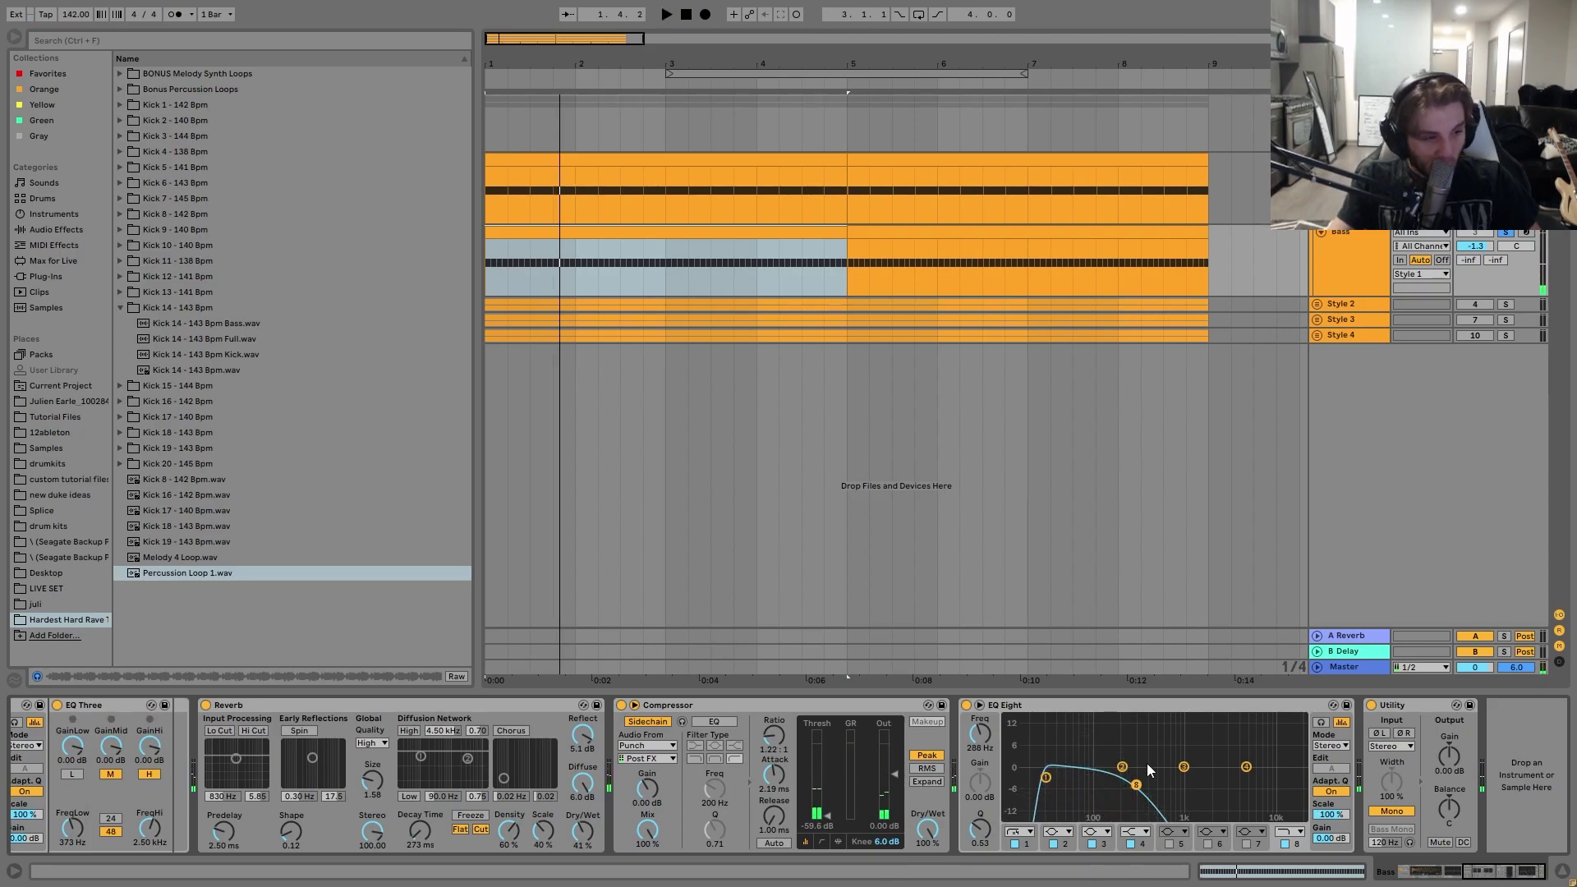
click(1046, 778)
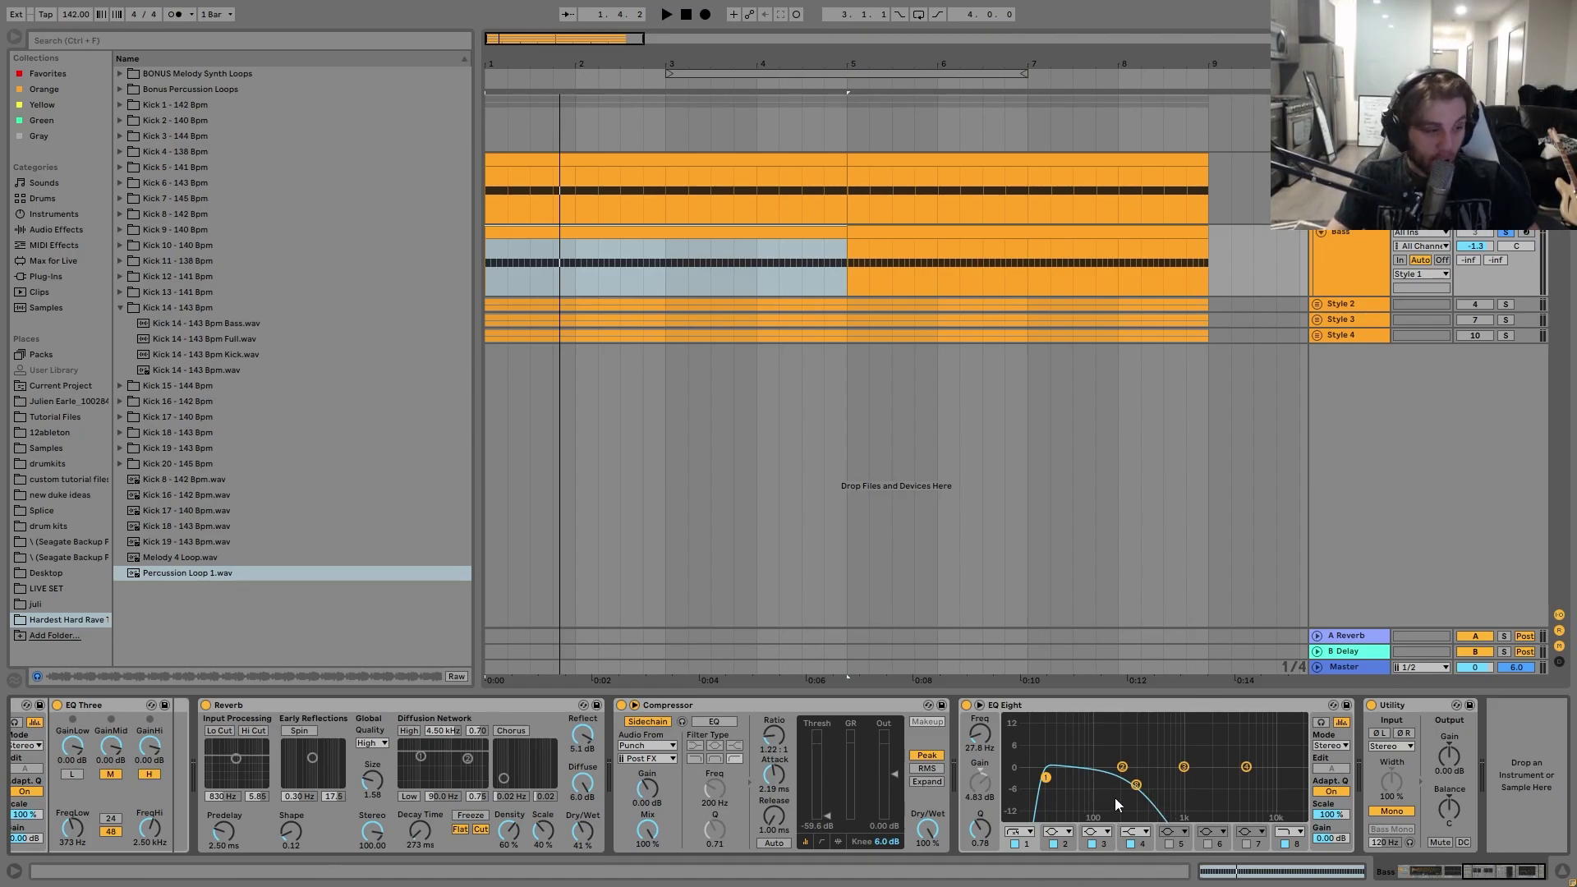
key(space)
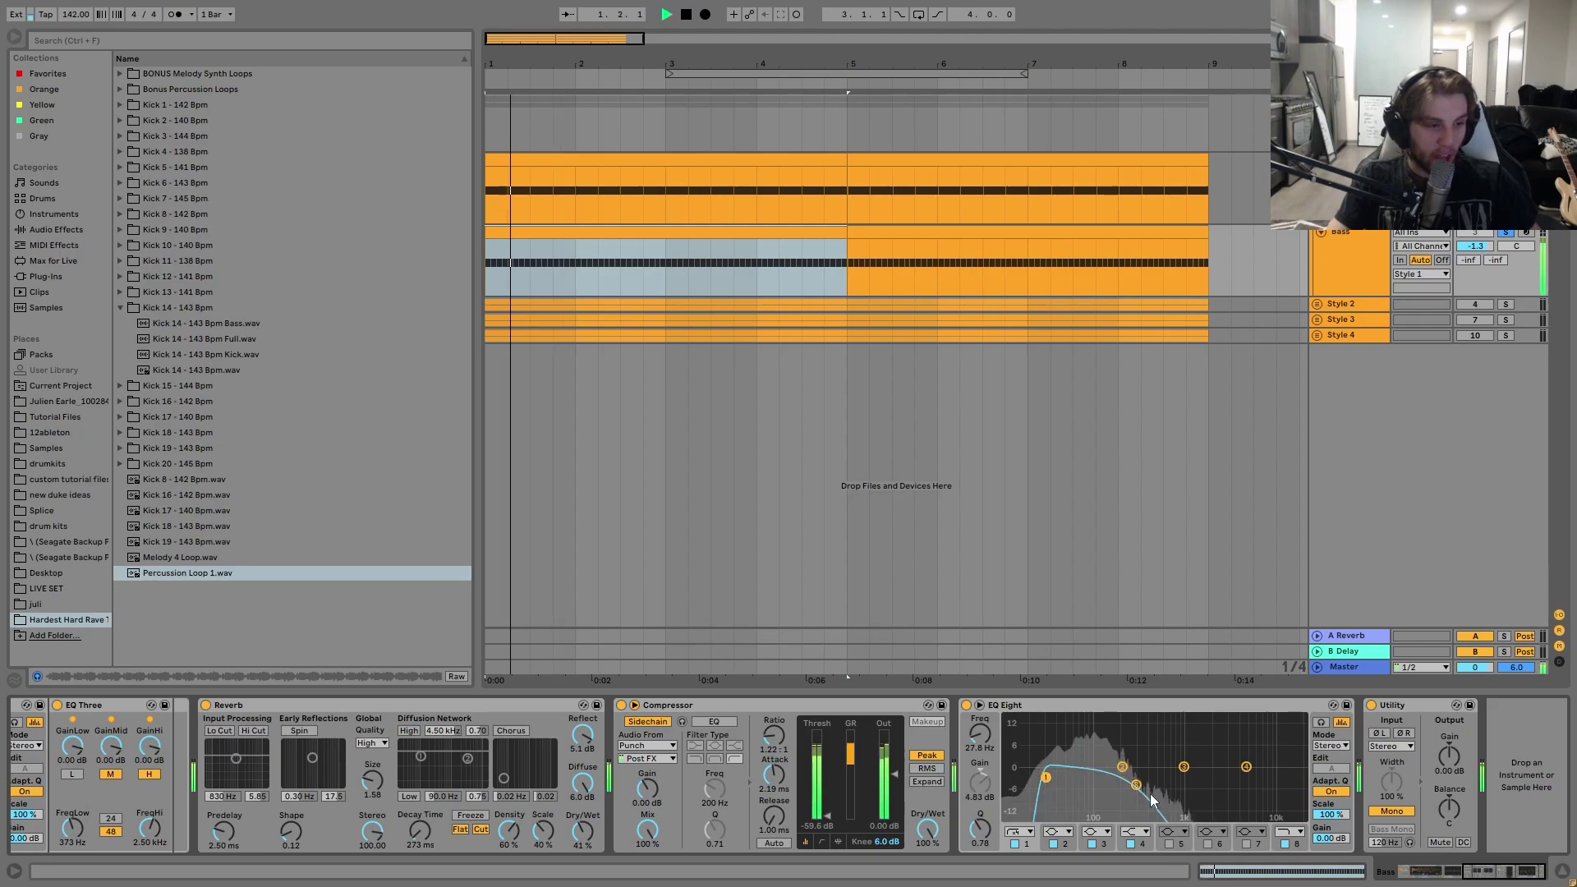
key(space)
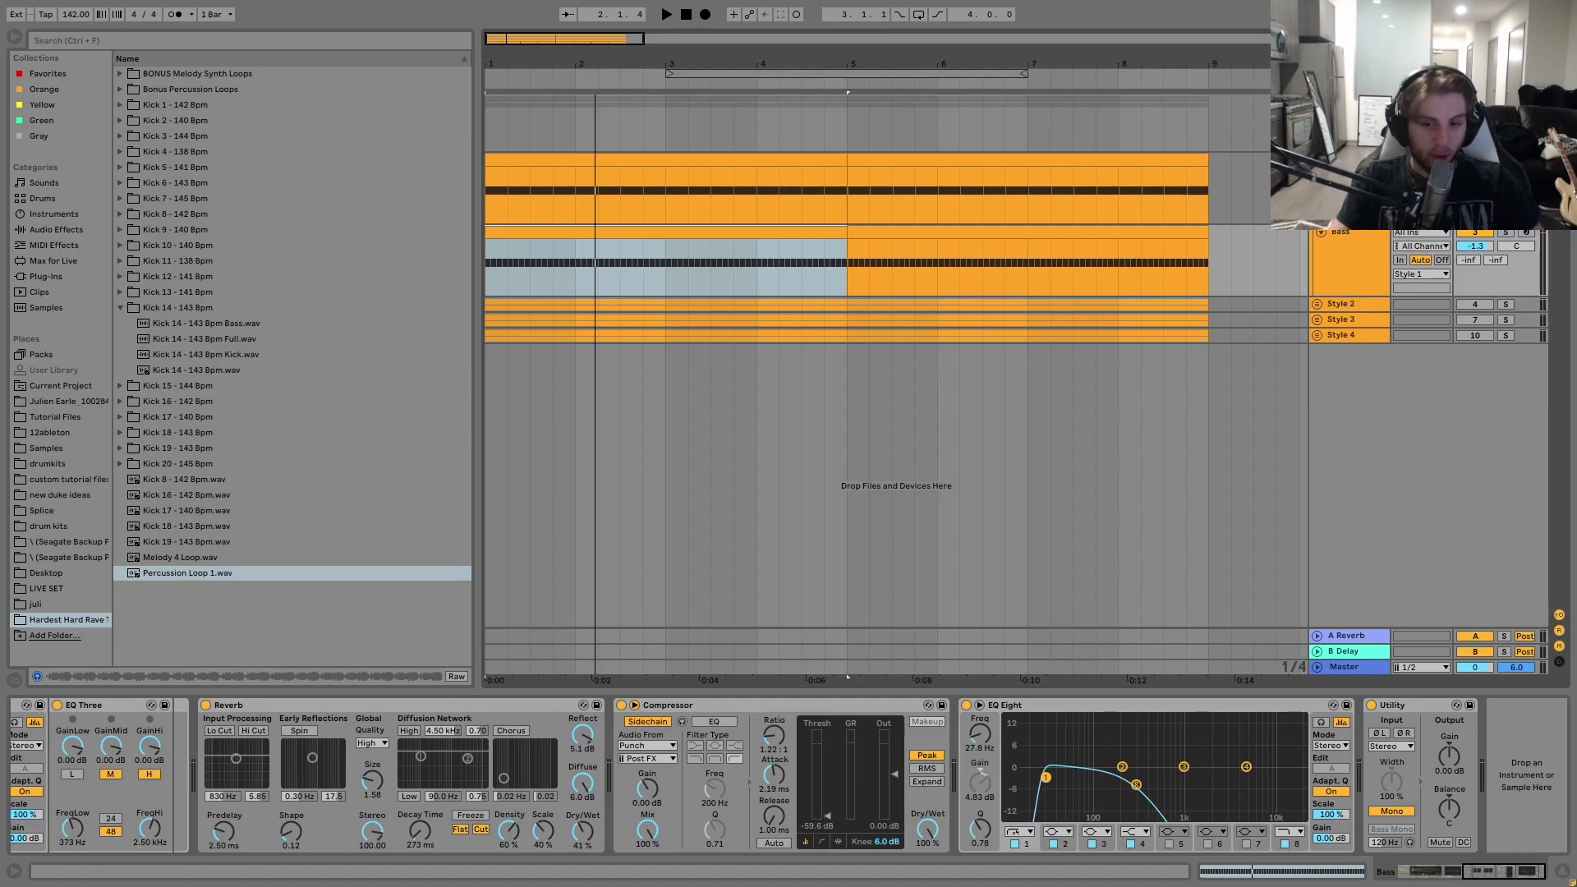
key(space)
- Restart playback from the song start to audition the Style 1 Compressor
key(Up)
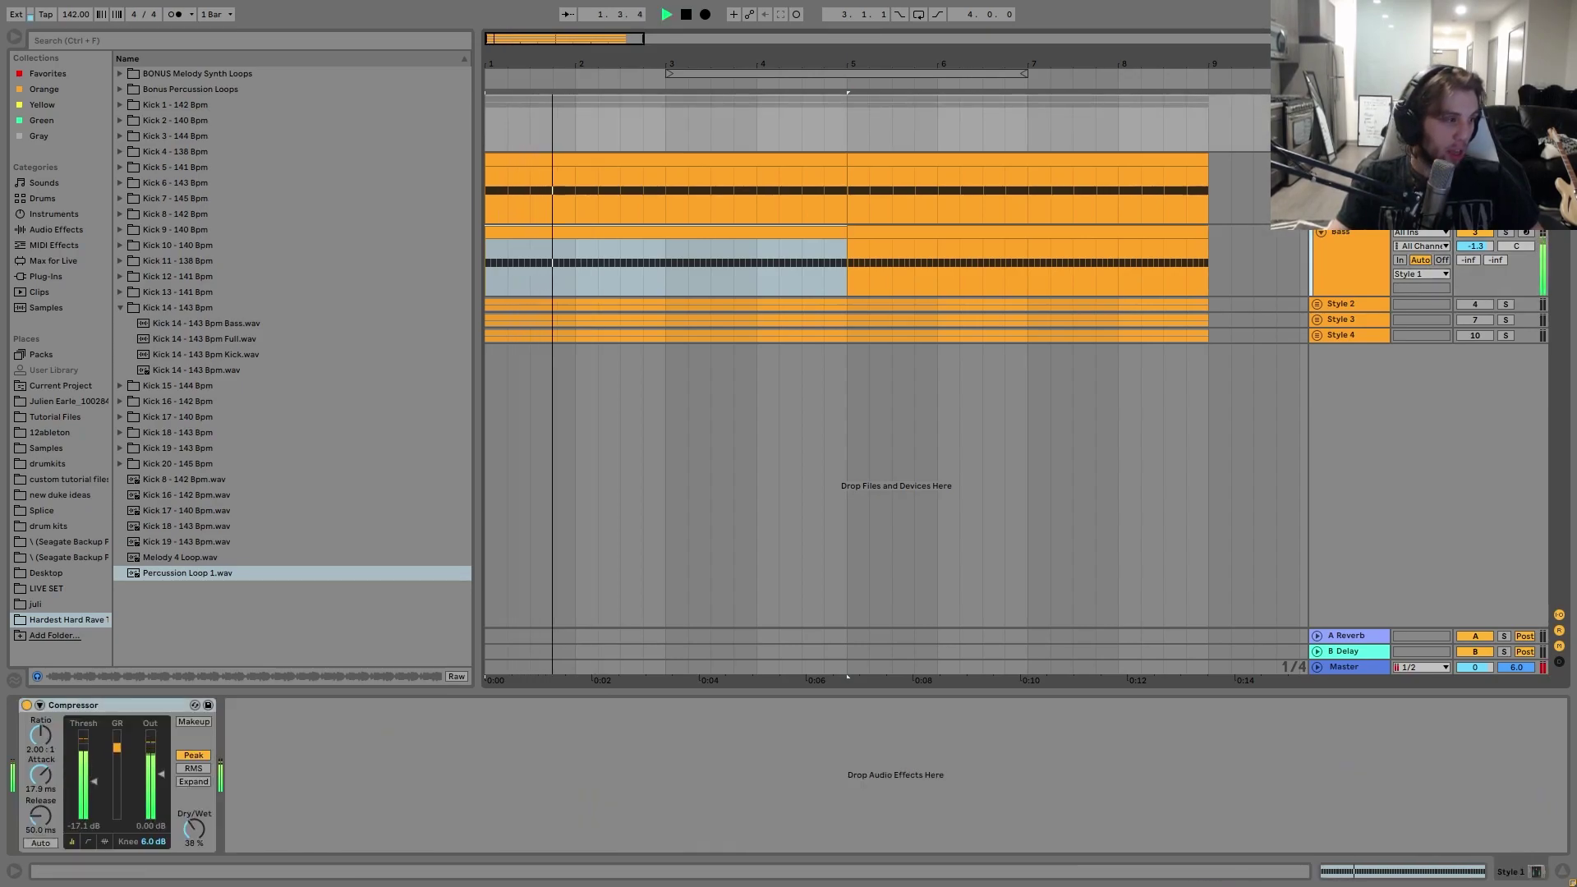
key(space)
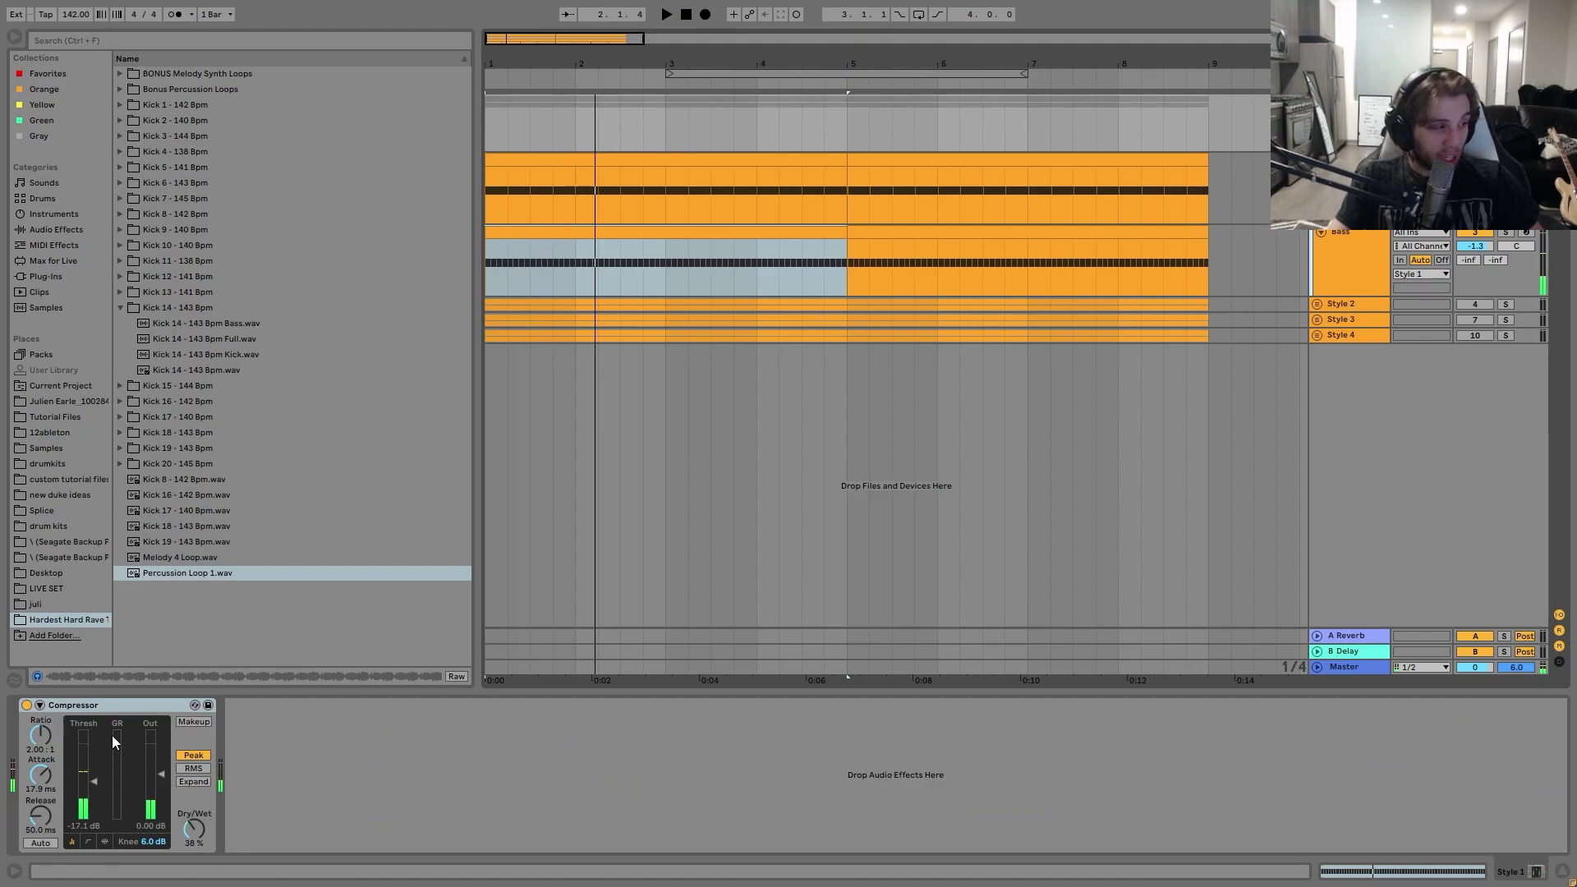
key(space)
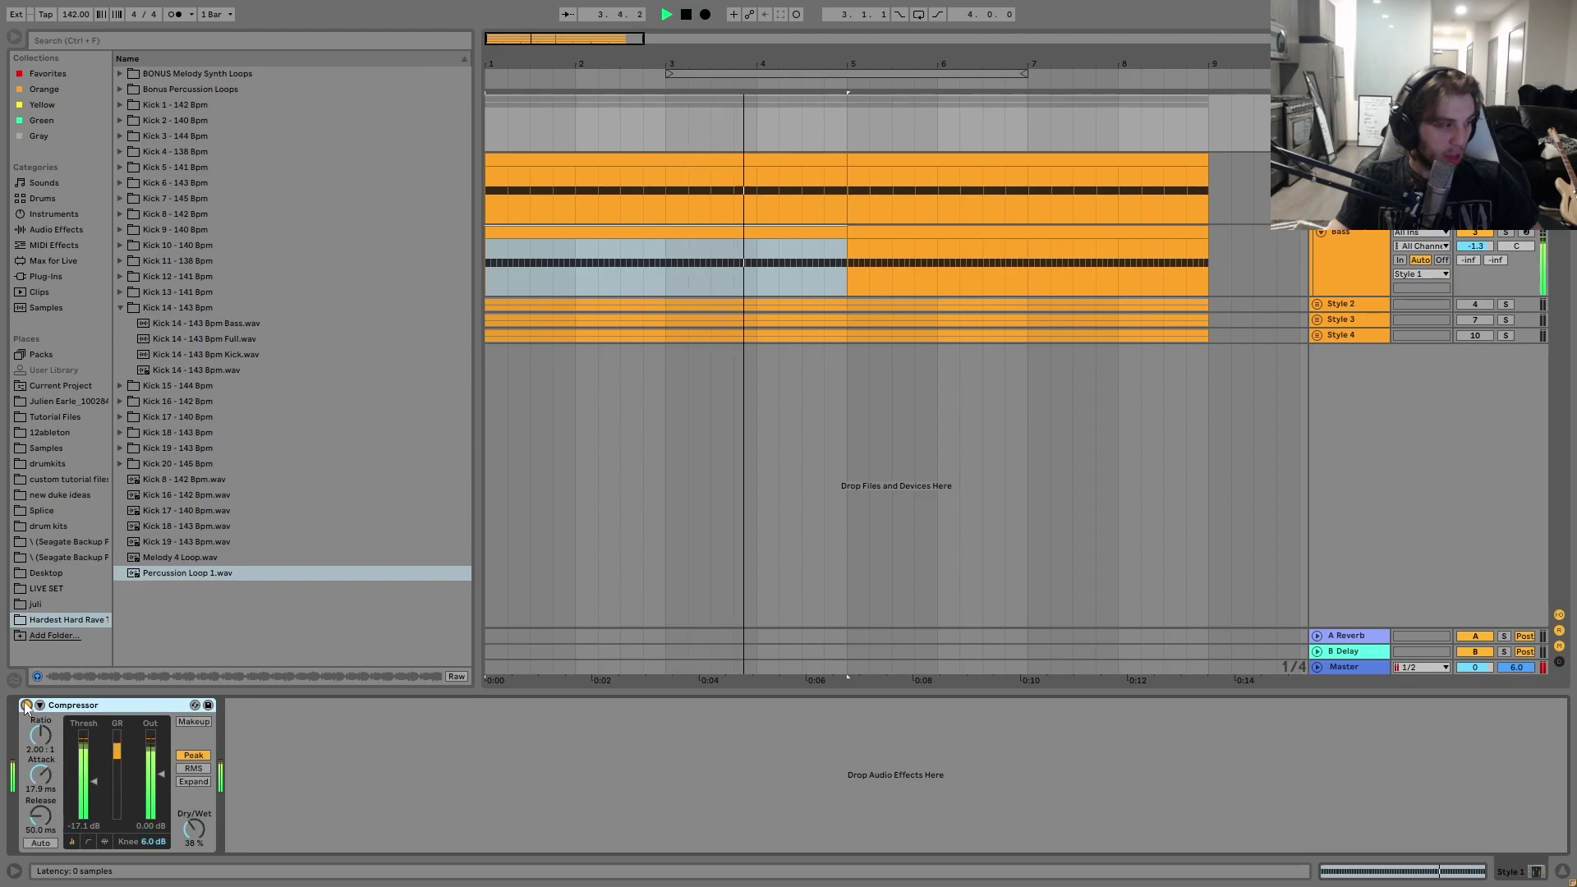
key(space)
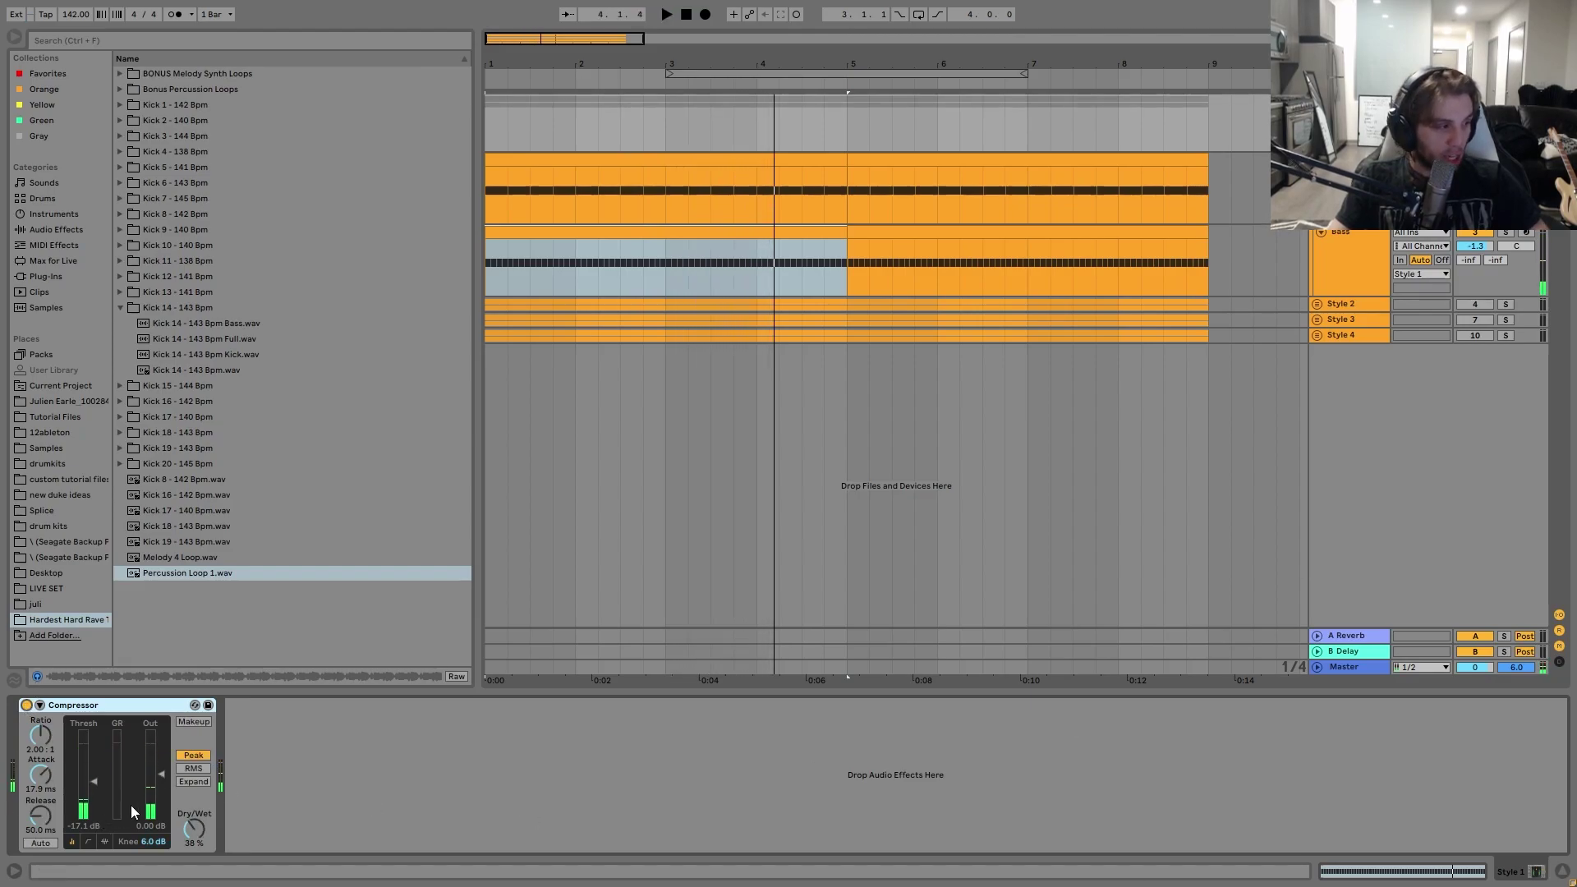
key(space)
- Raise the Compressor threshold to -11.6 dB, then select the VEC1 BD Trancy 19 kick track
drag(77, 769, 72, 727)
key(space)
key(space)
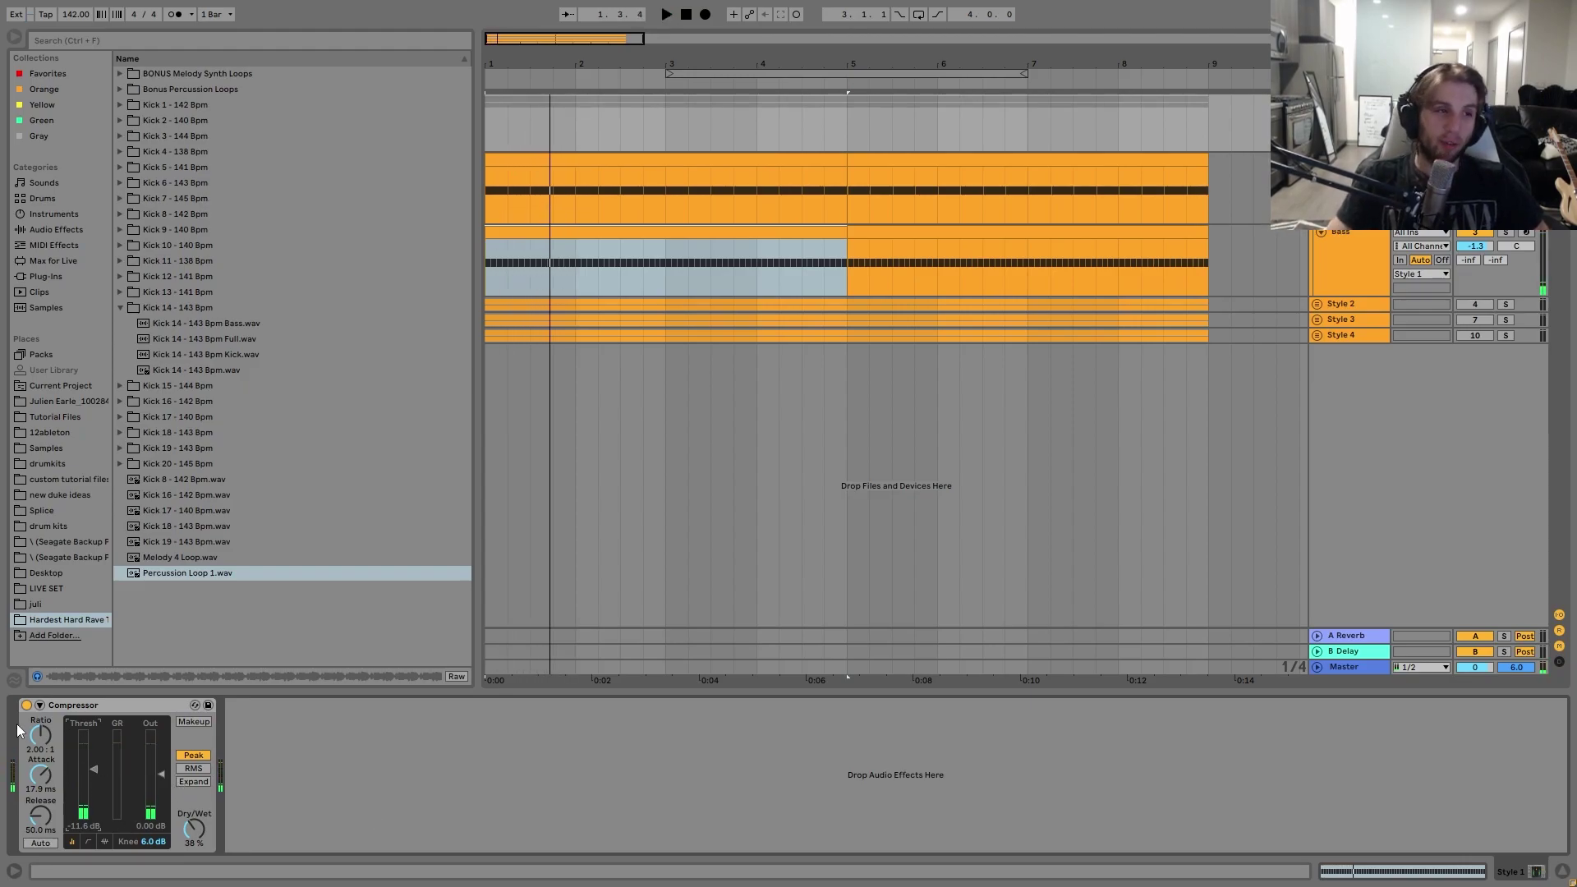
key(space)
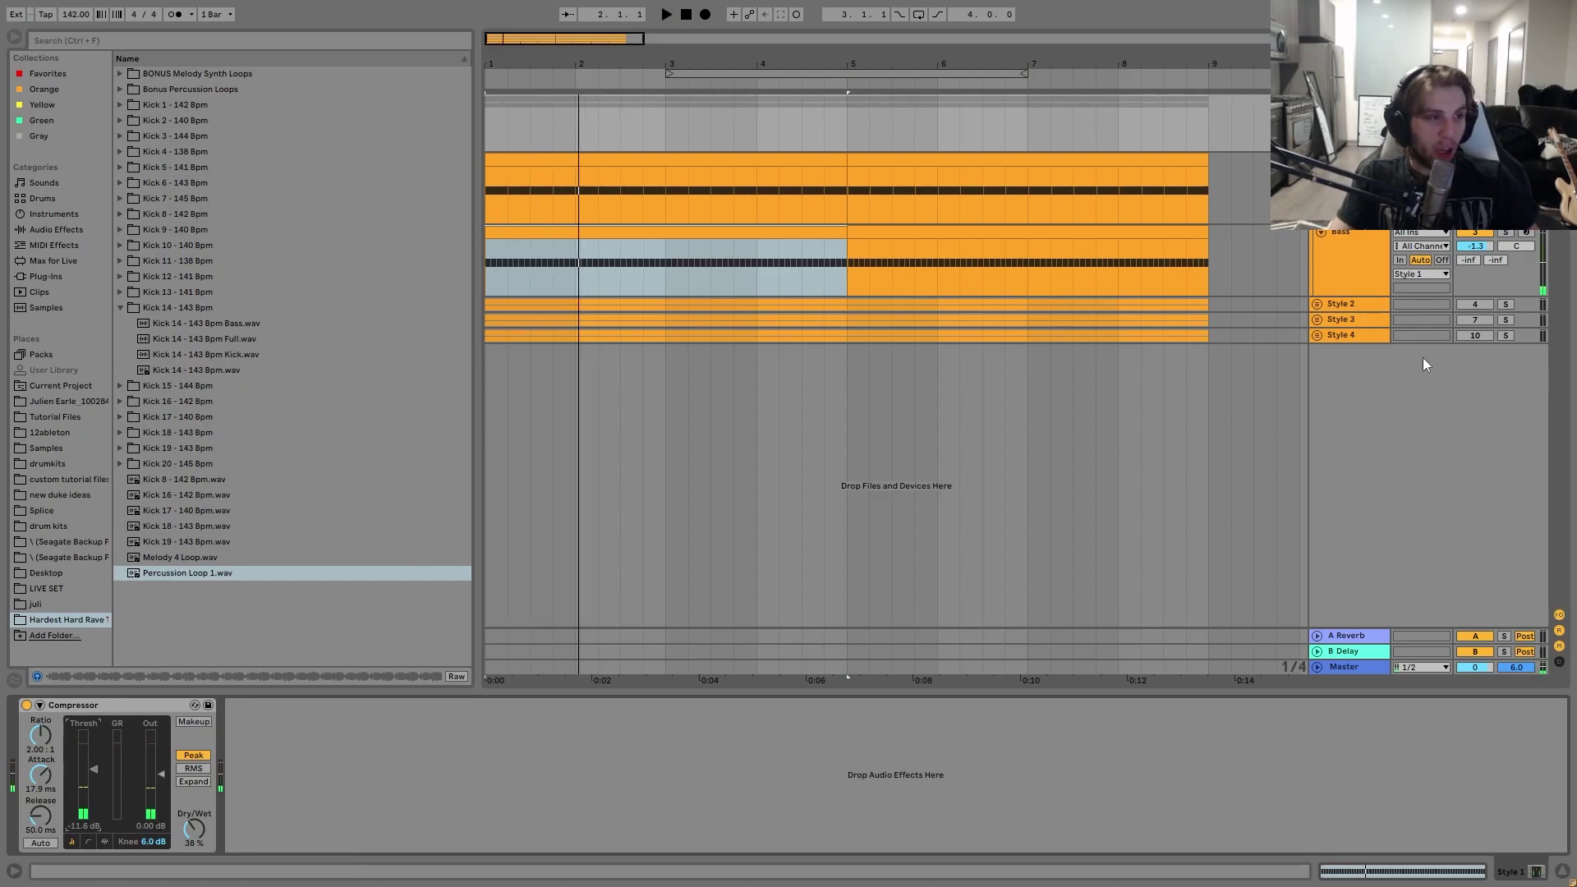
click(1354, 189)
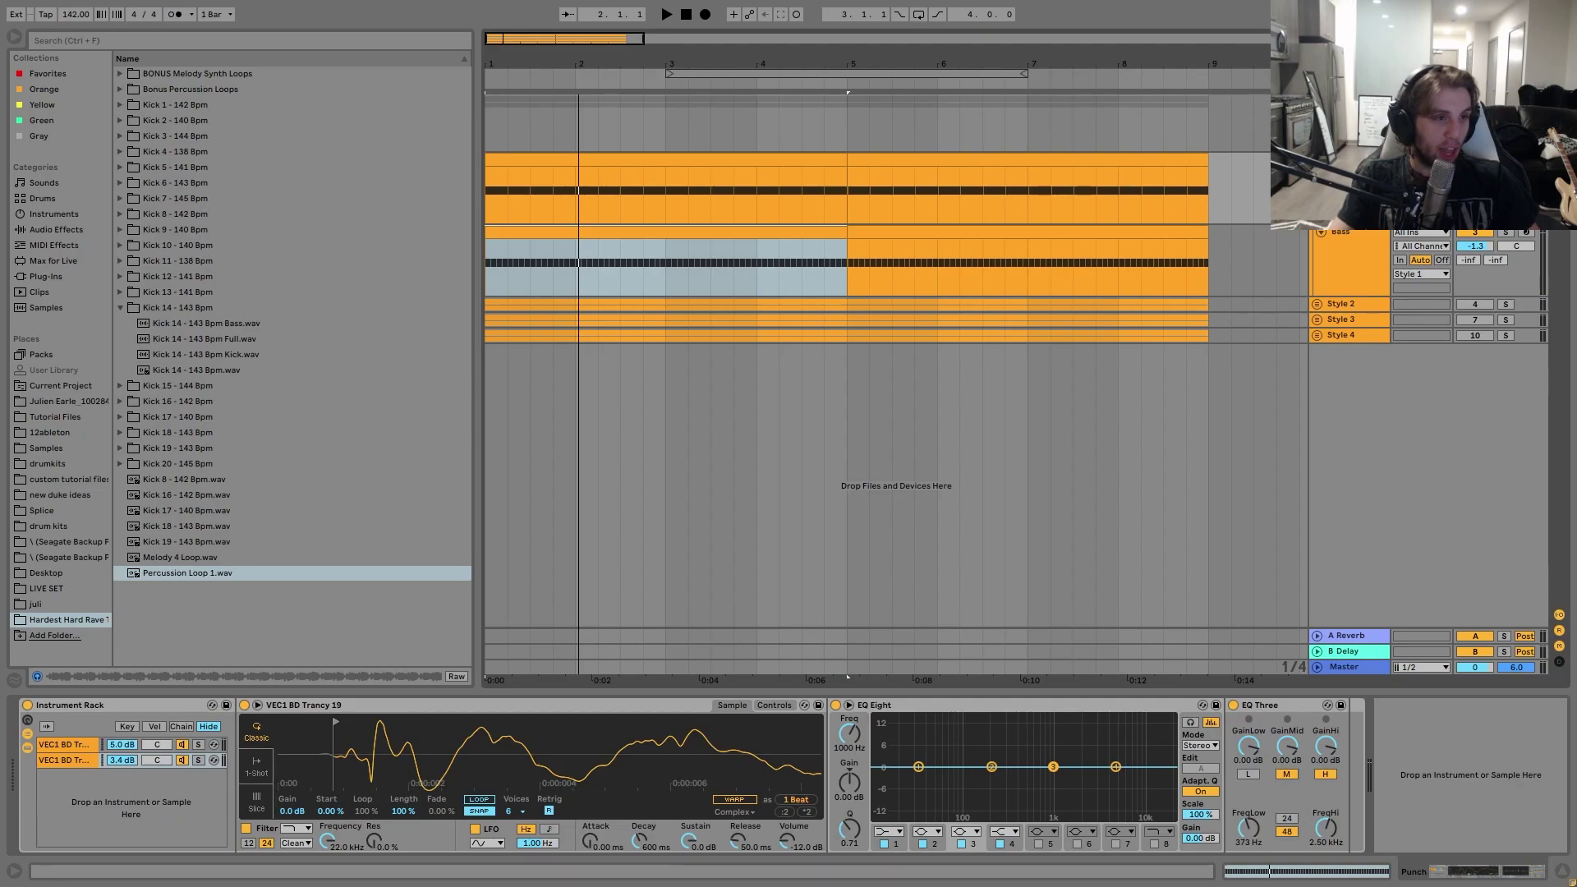
- Show the kick Simpler's filter and envelope controls while playing, then fold the tracks with Alt+U
key(space)
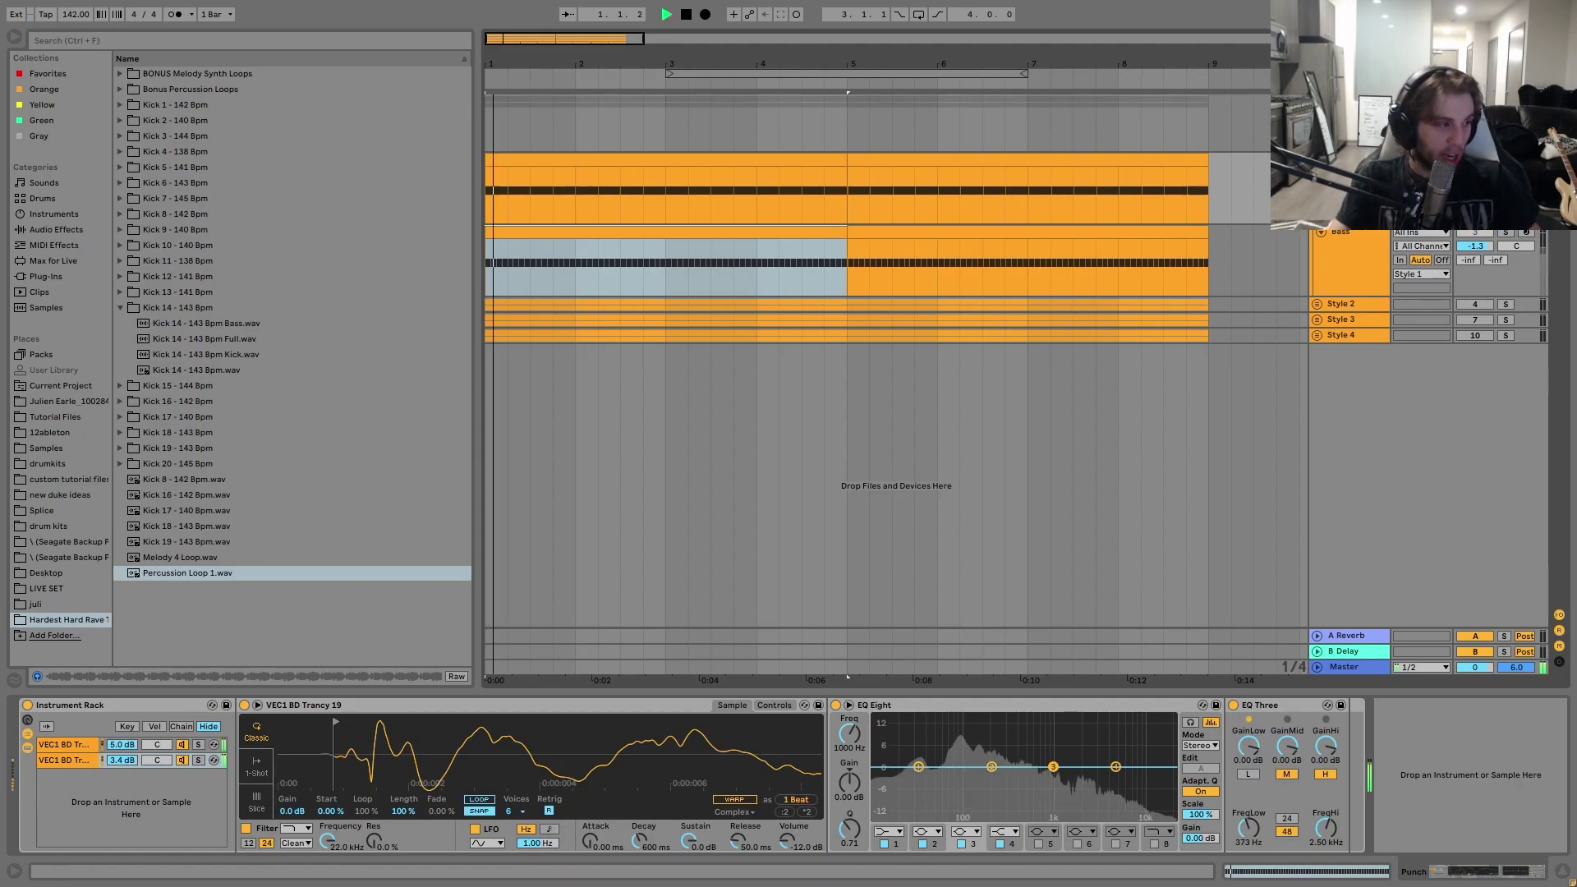
scroll(525, 752, down, 5)
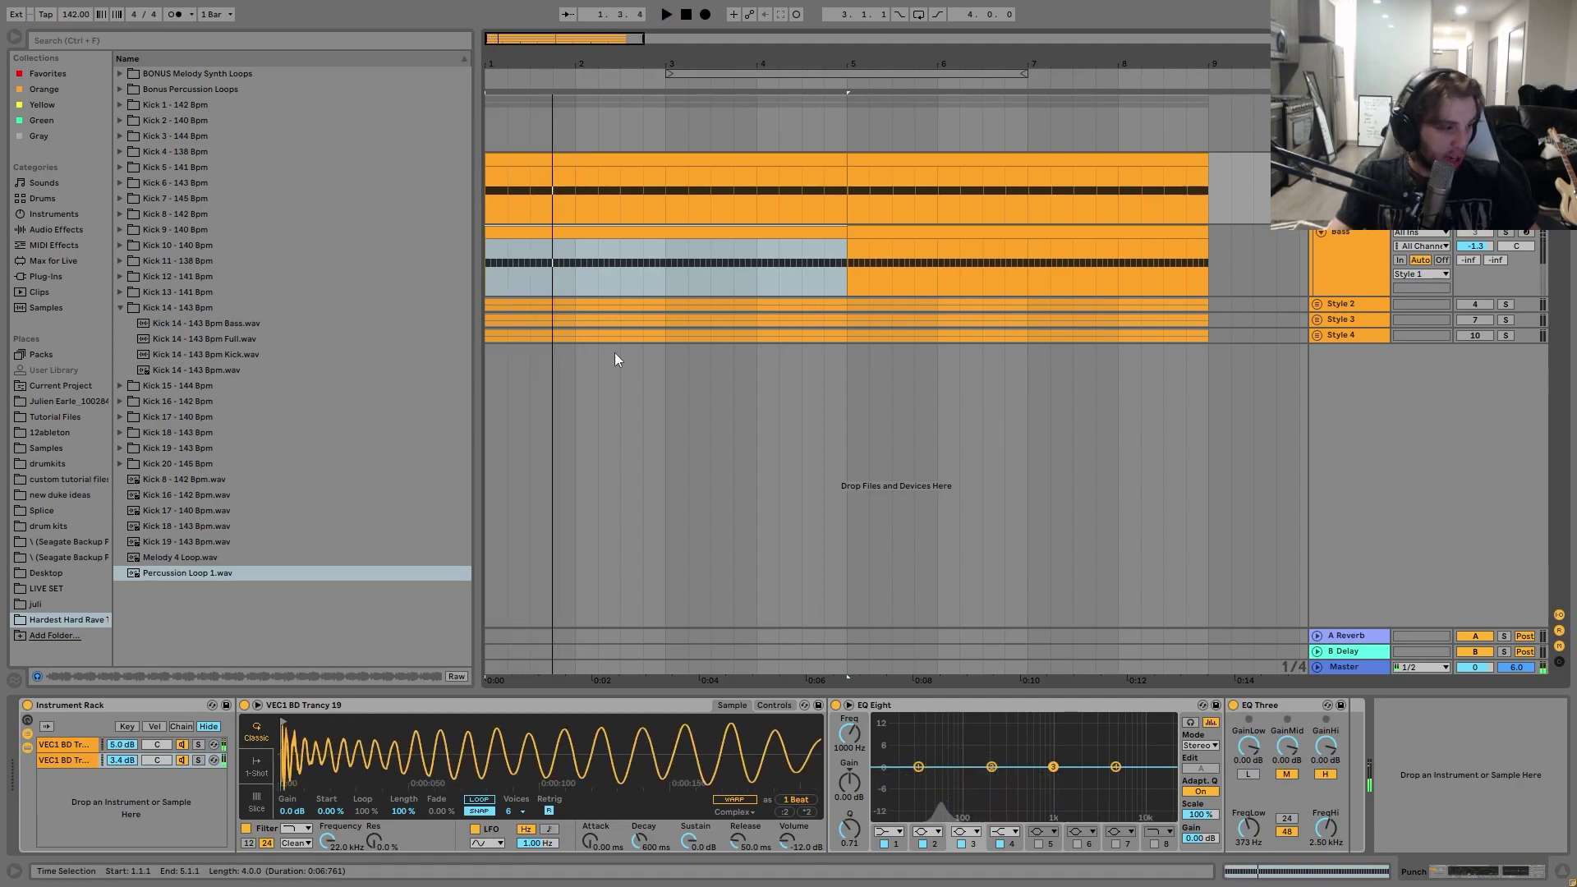
click(768, 705)
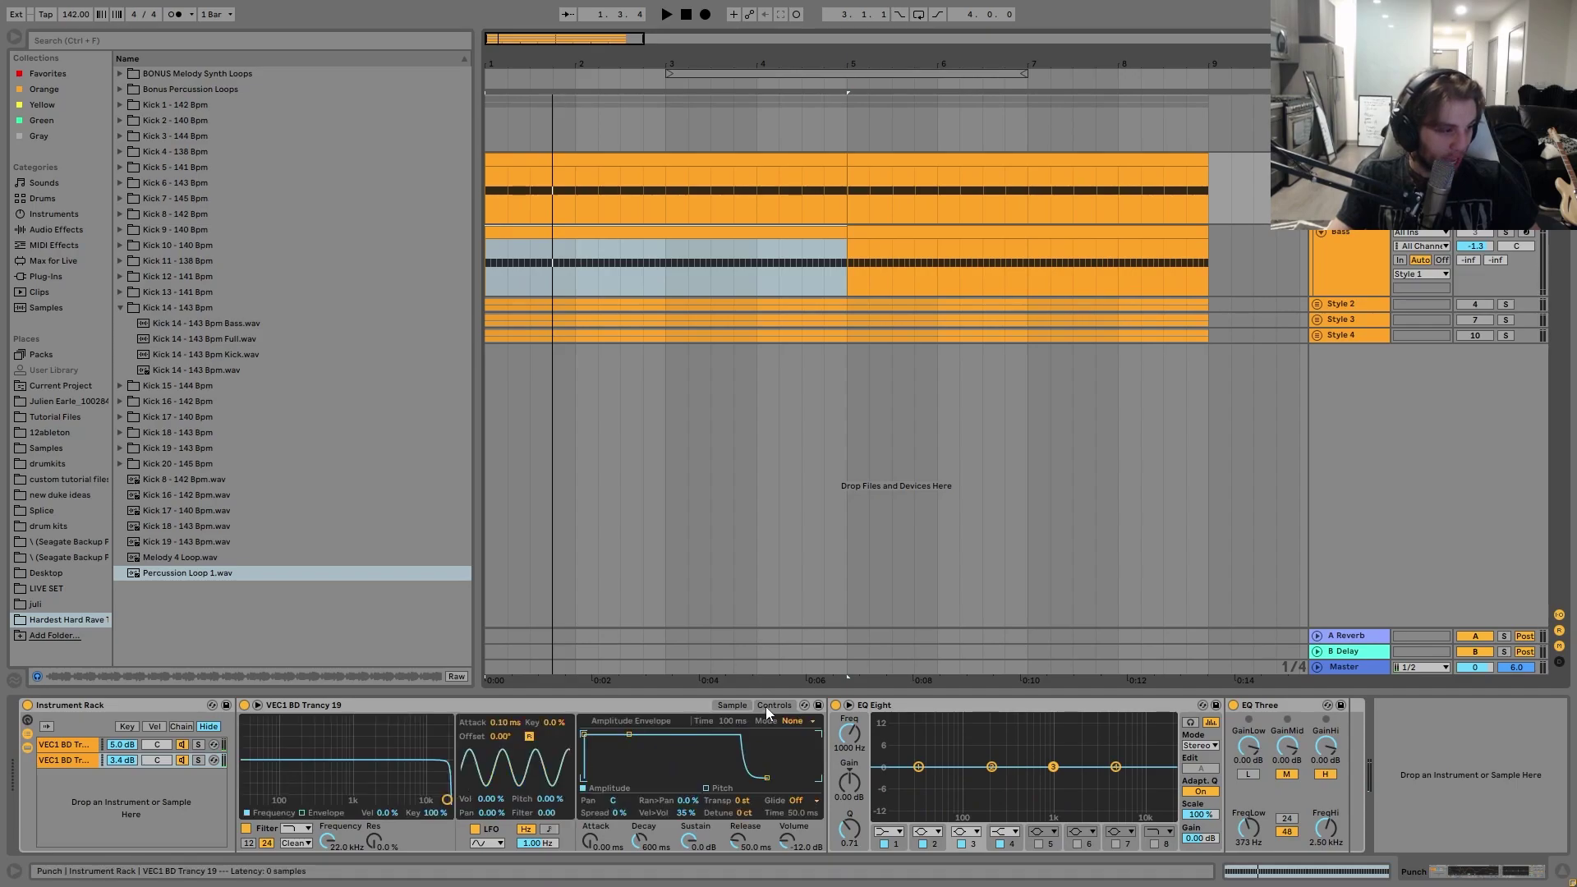
key(space)
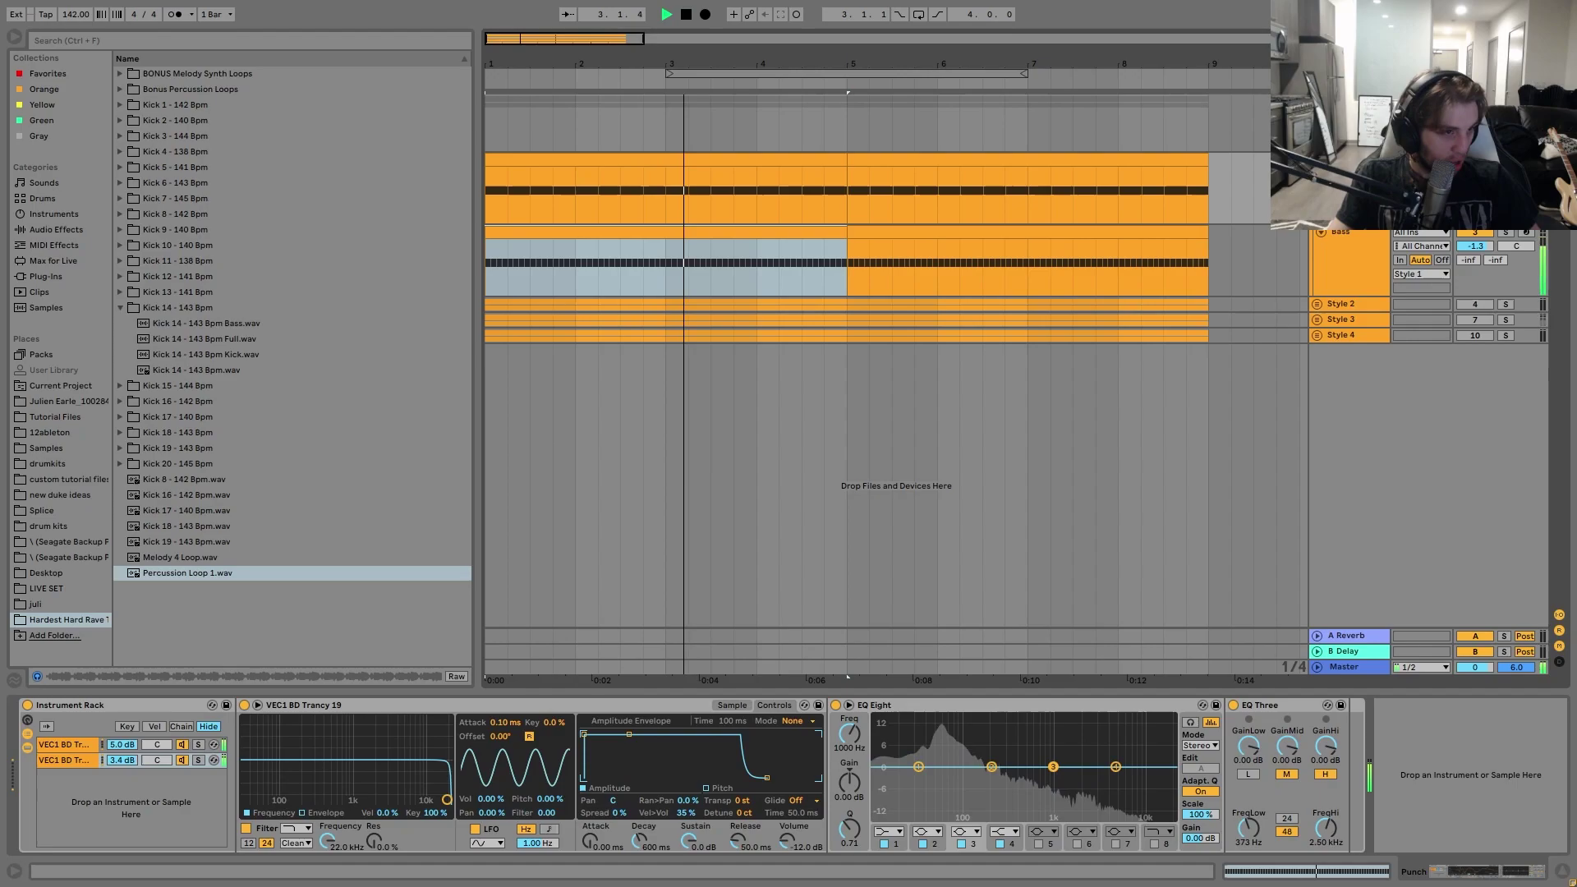
key(space)
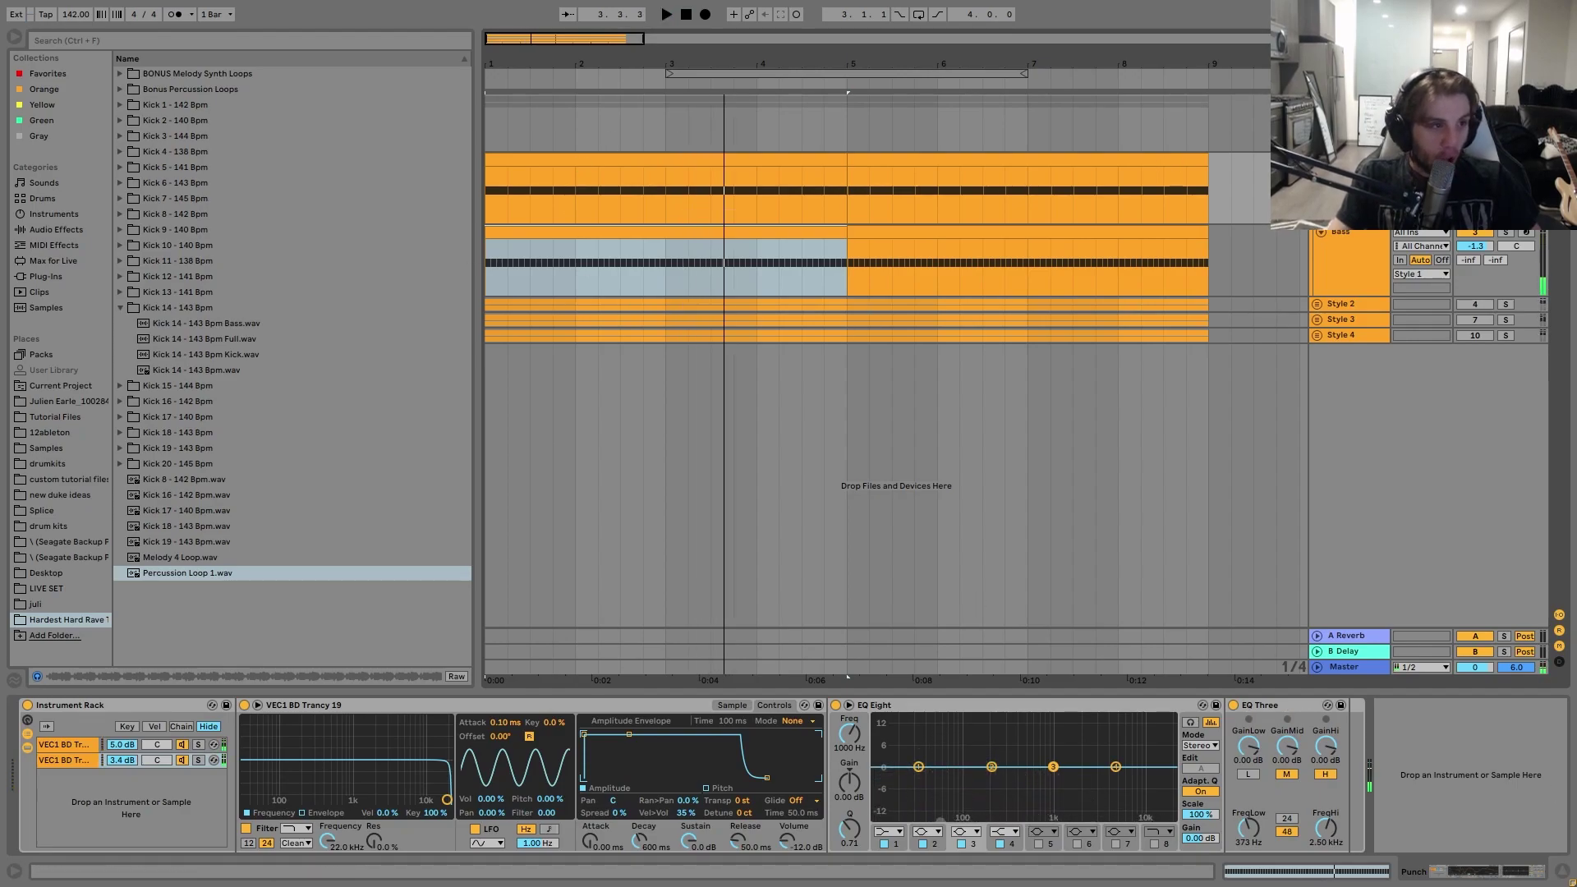
key(alt+u)
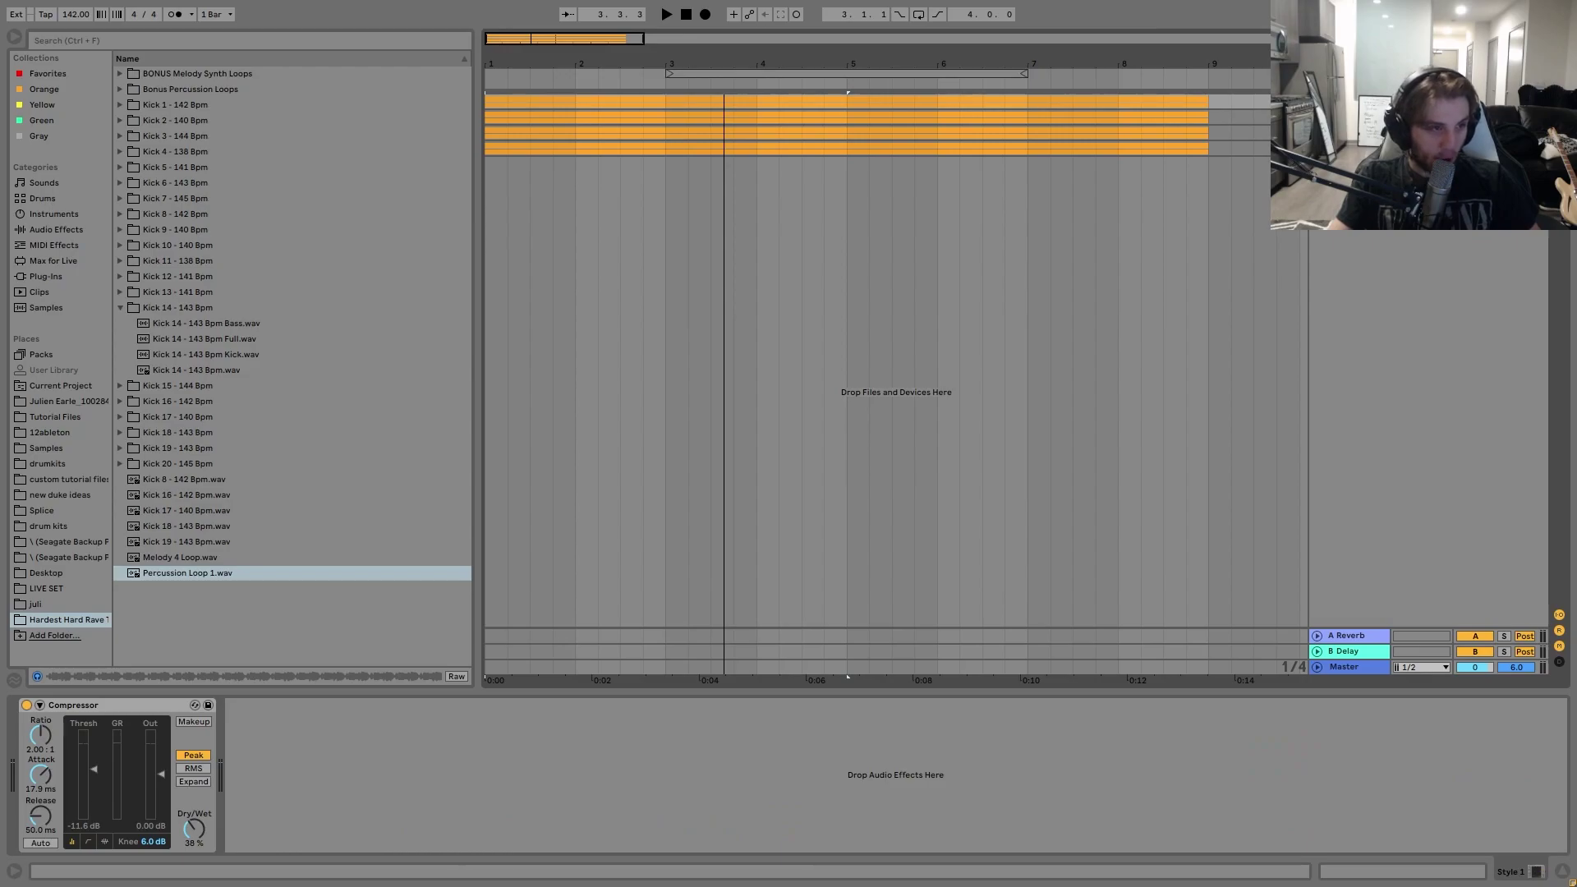
- Unfold the tracks, play the hard techno kick 14 track from bar 1, then solo Bass
key(alt+u)
key(space)
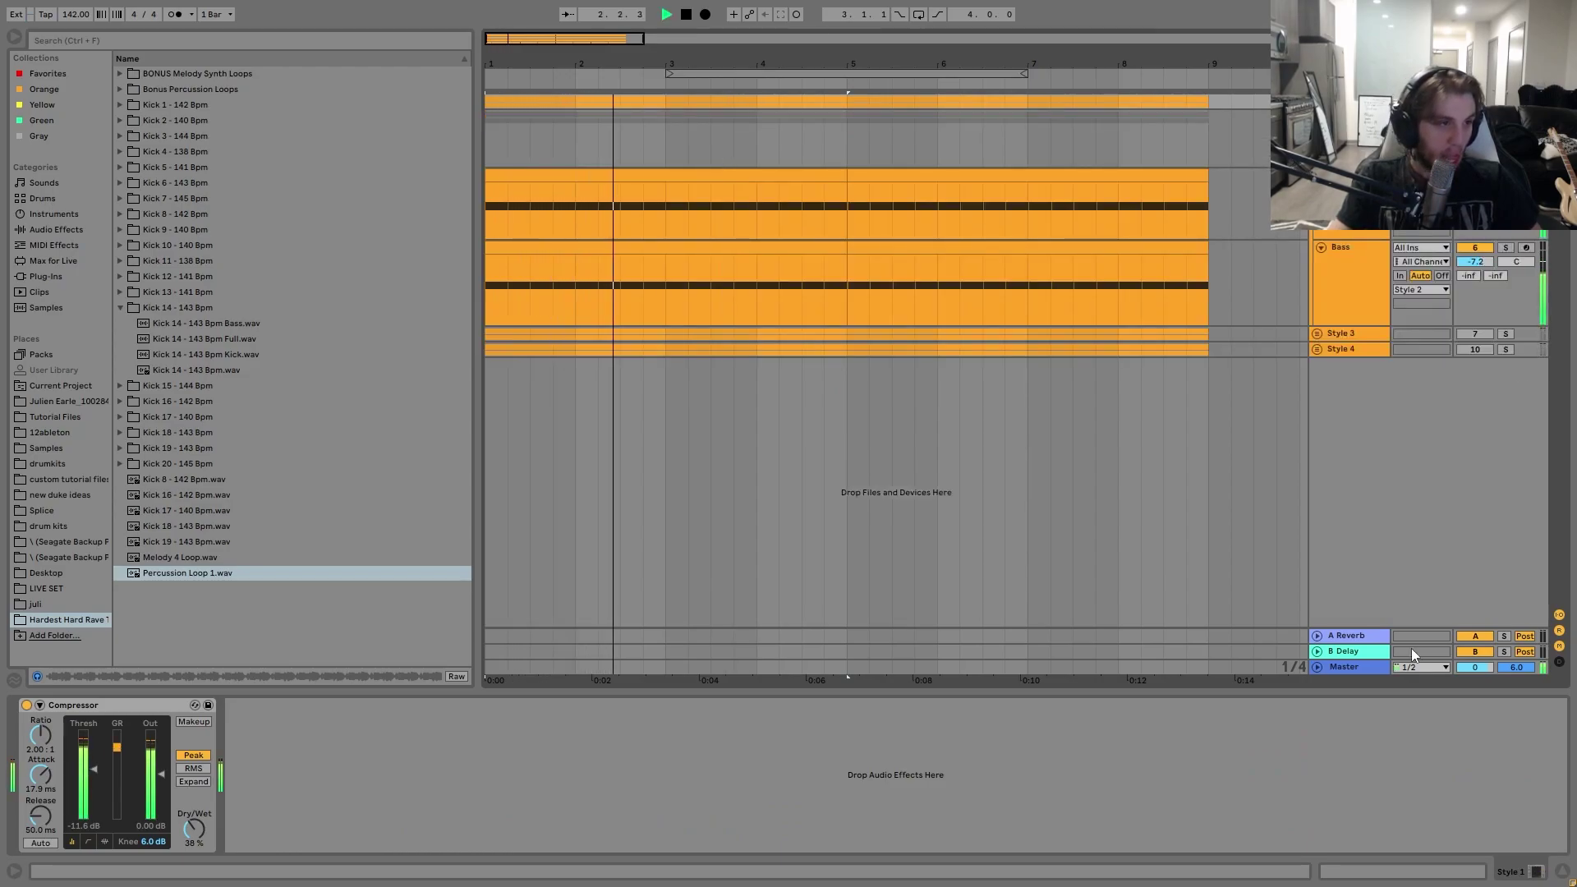
key(space)
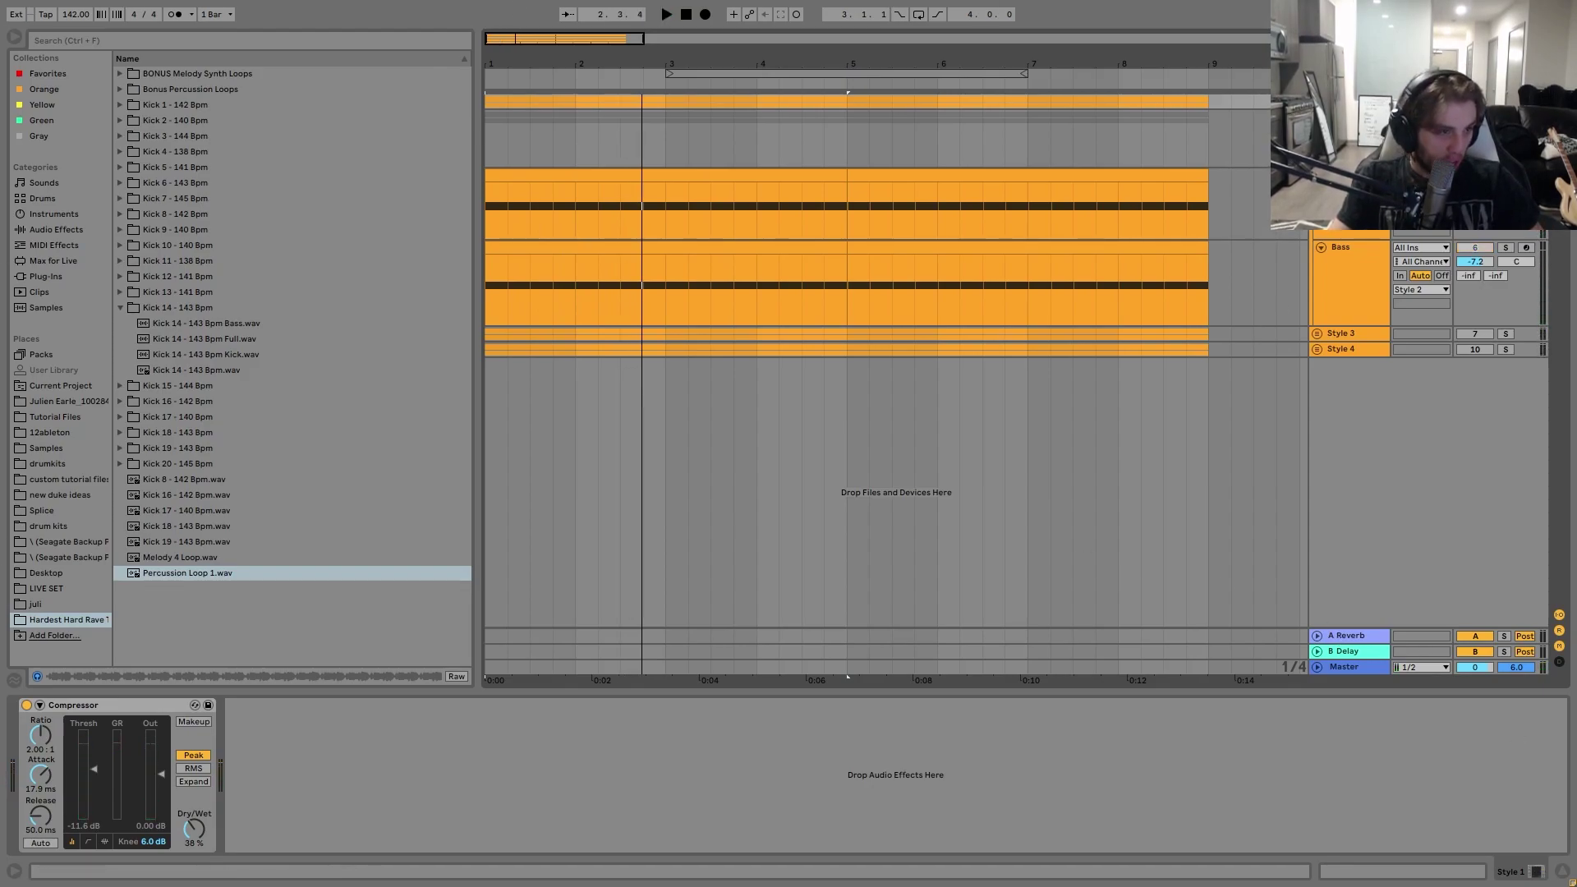
key(Up)
key(space)
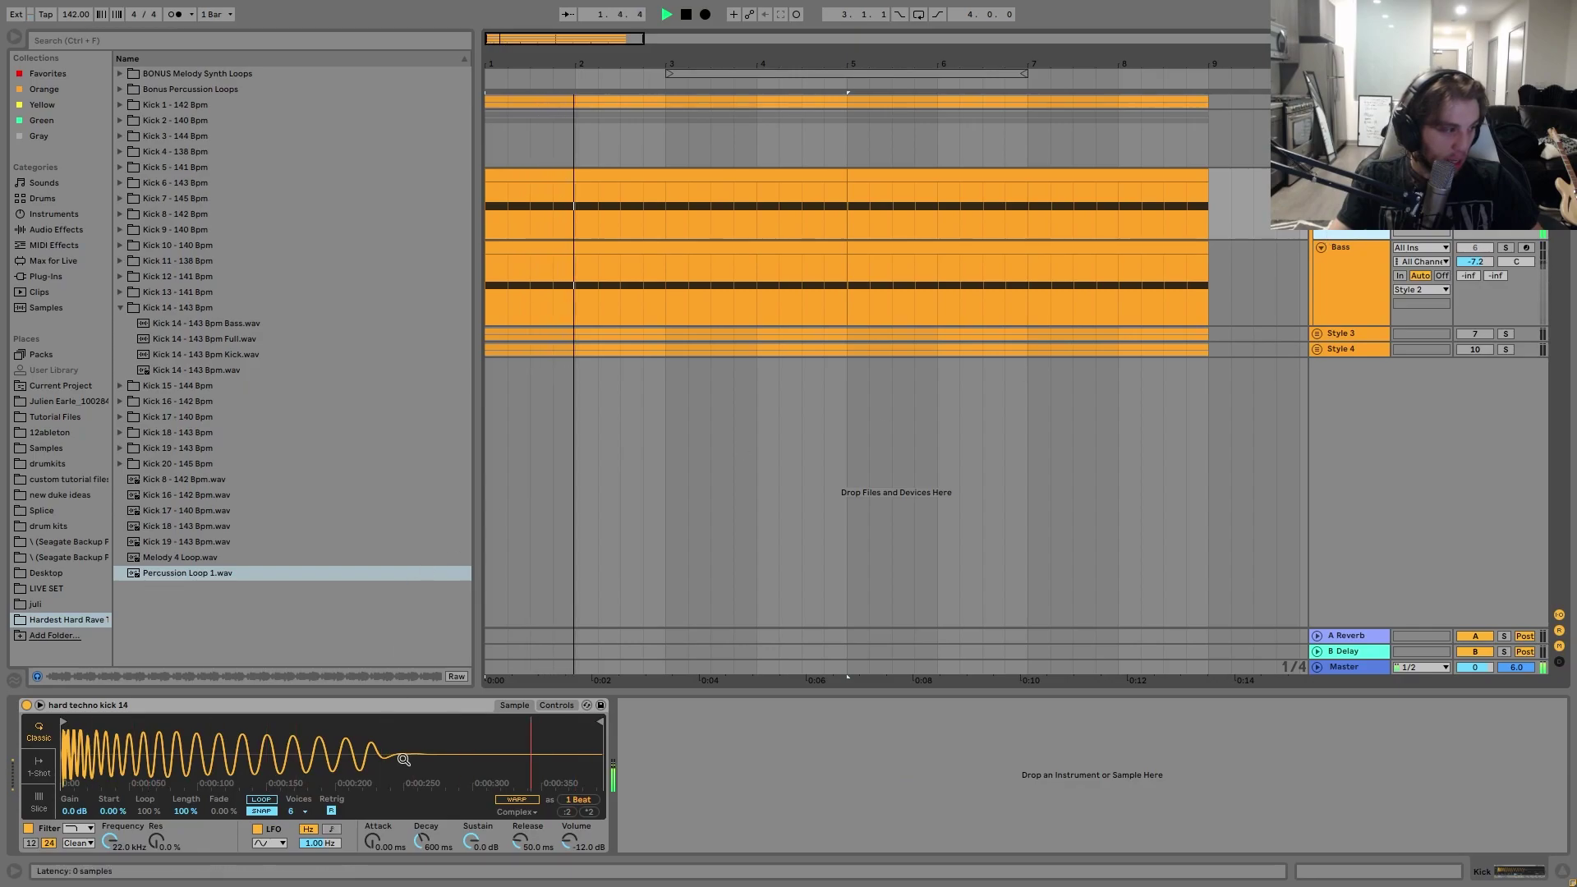
key(space)
key(space)
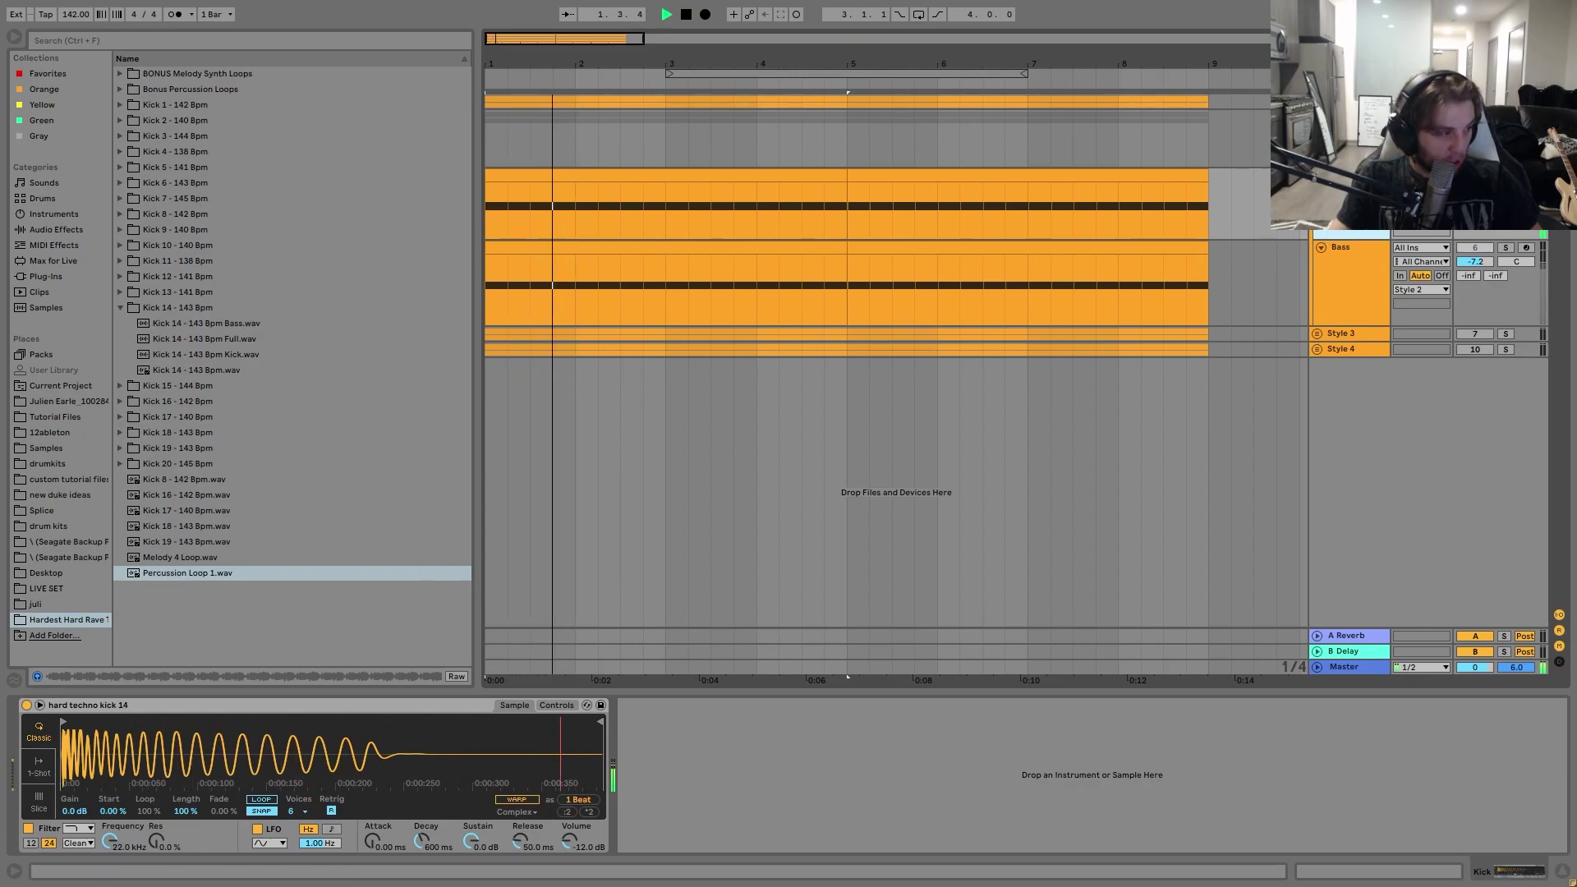
key(space)
key(space)
click(1510, 248)
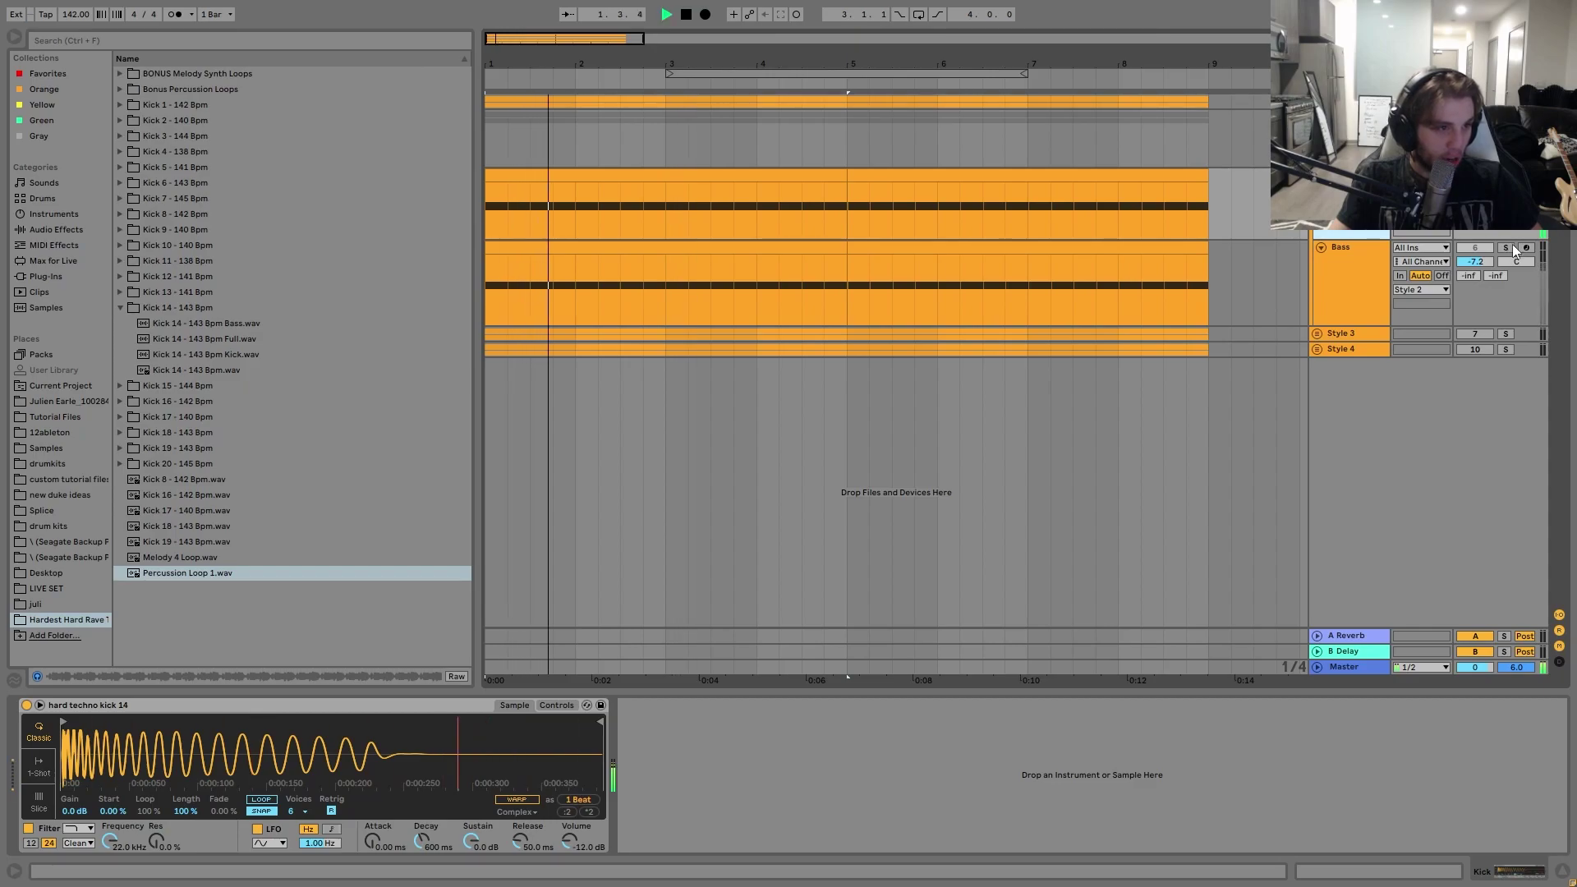
- On the Bass track, bypass the Delay and loop rack, then re-enable the Delay while auditioning
click(1377, 254)
key(space)
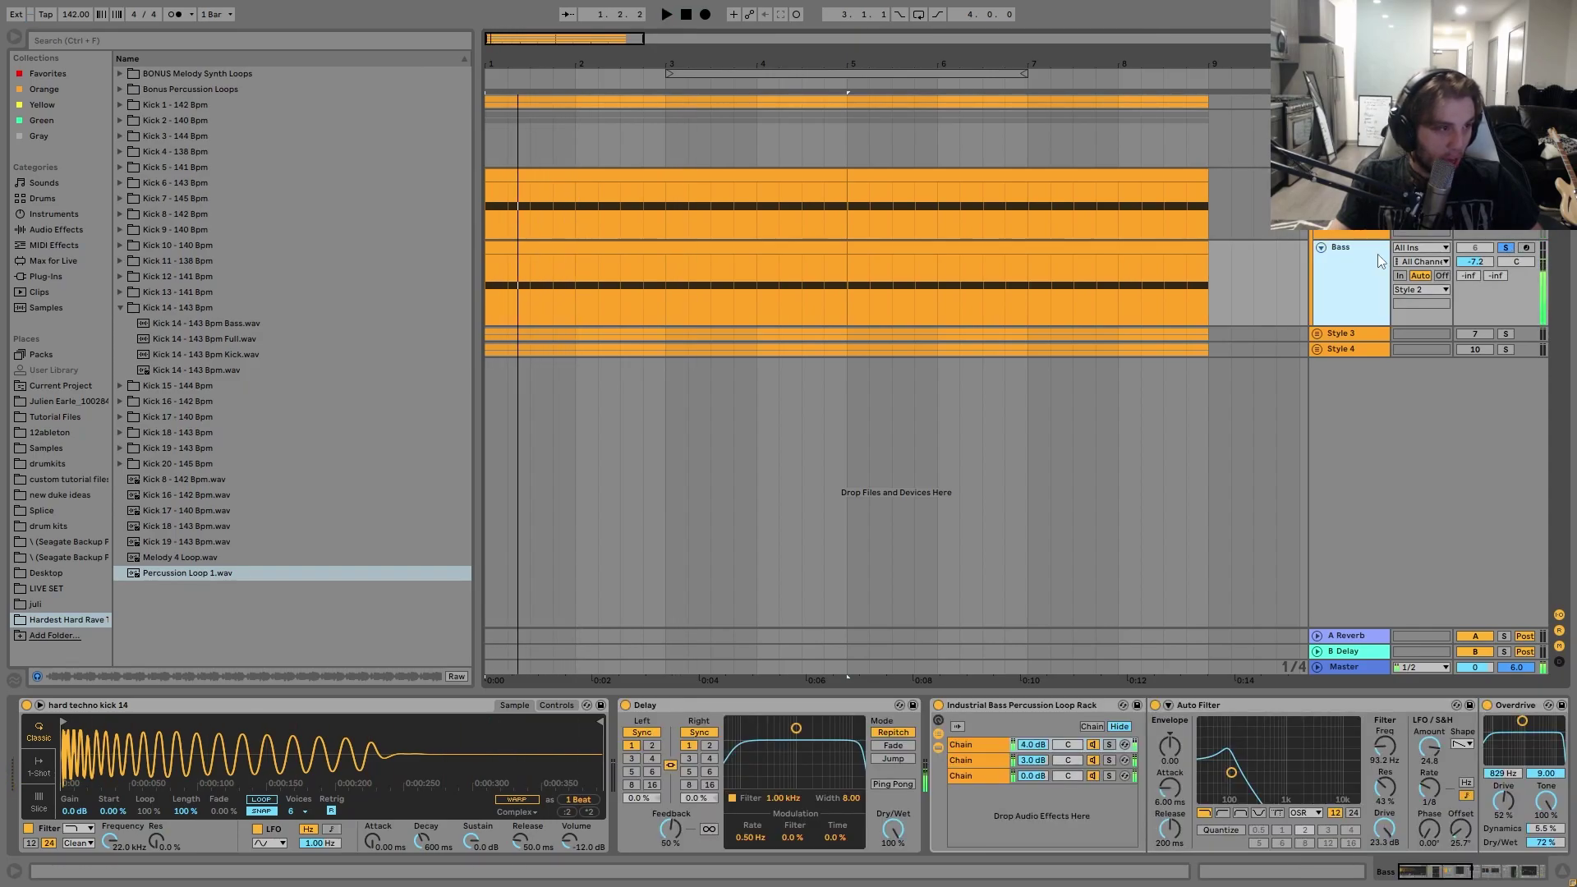
click(625, 704)
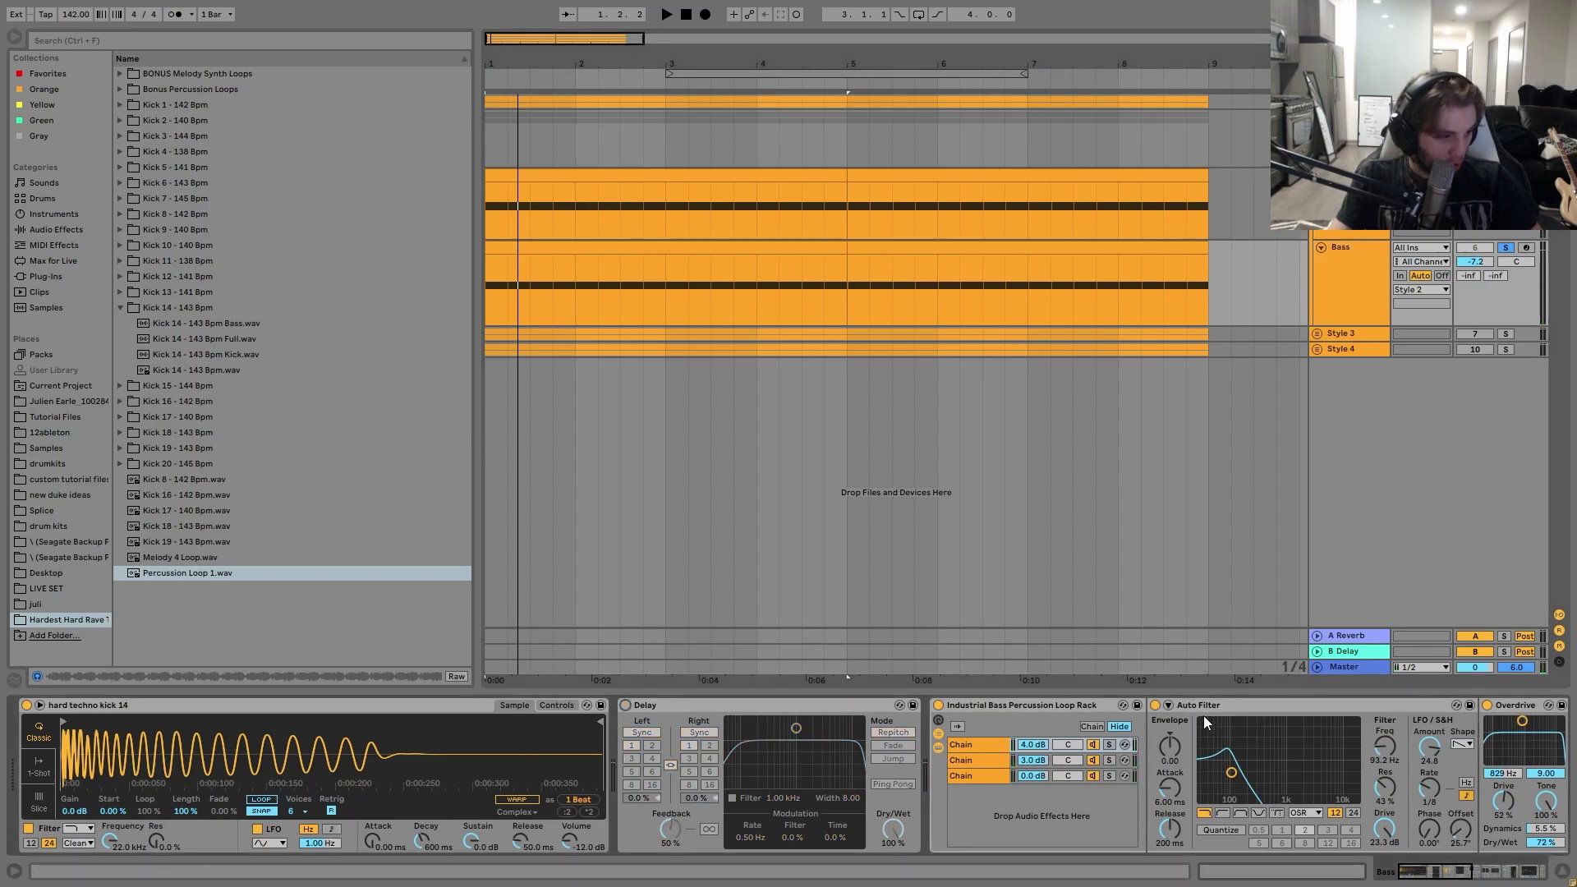
click(938, 704)
key(space)
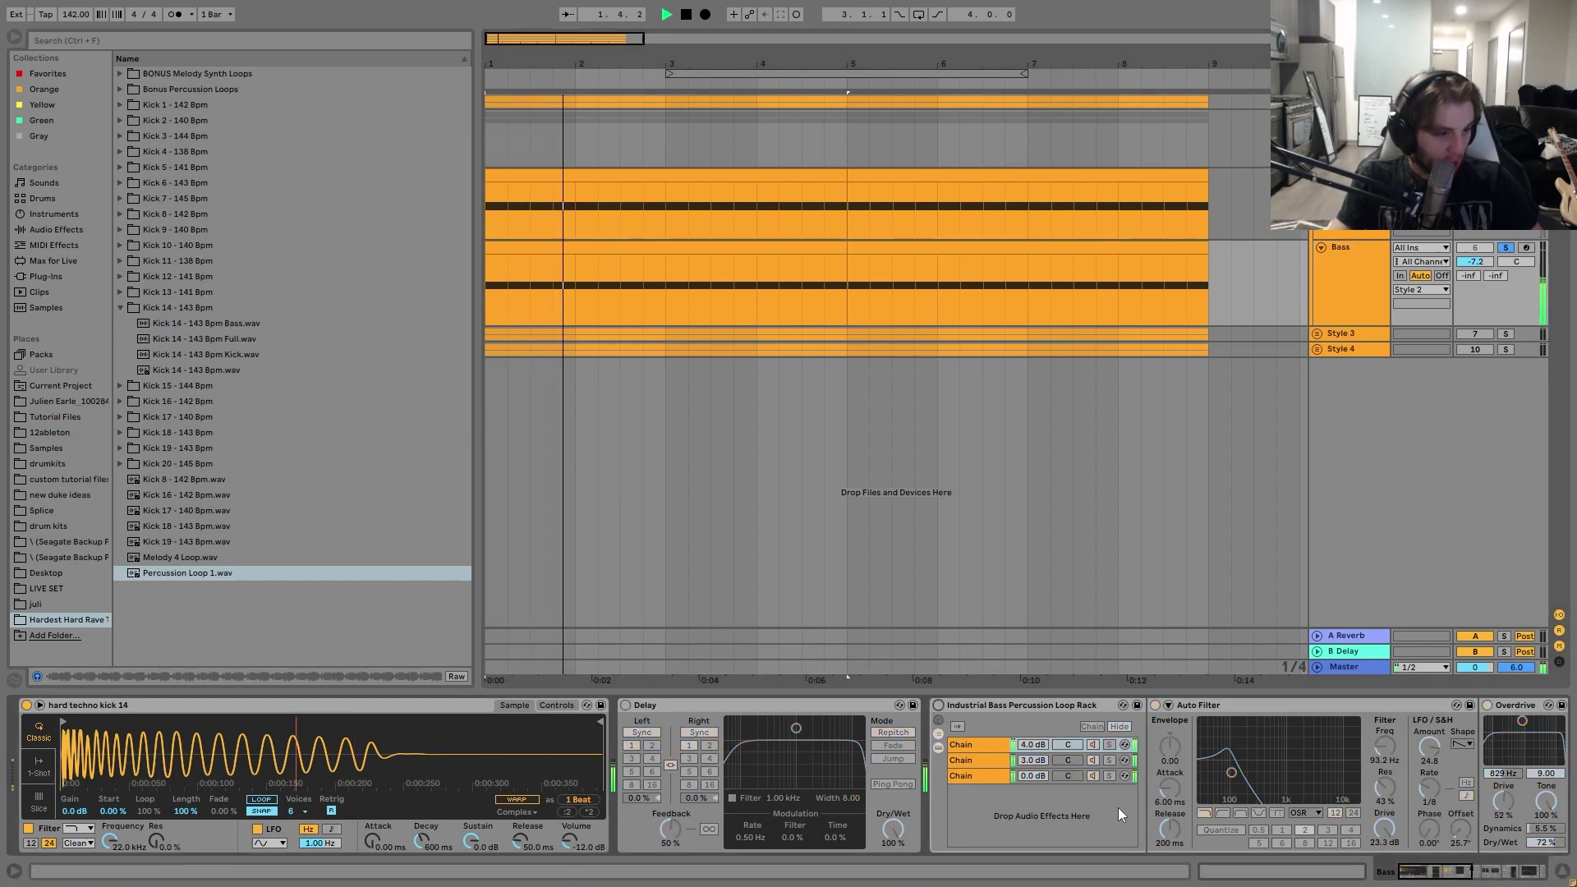
key(space)
click(625, 704)
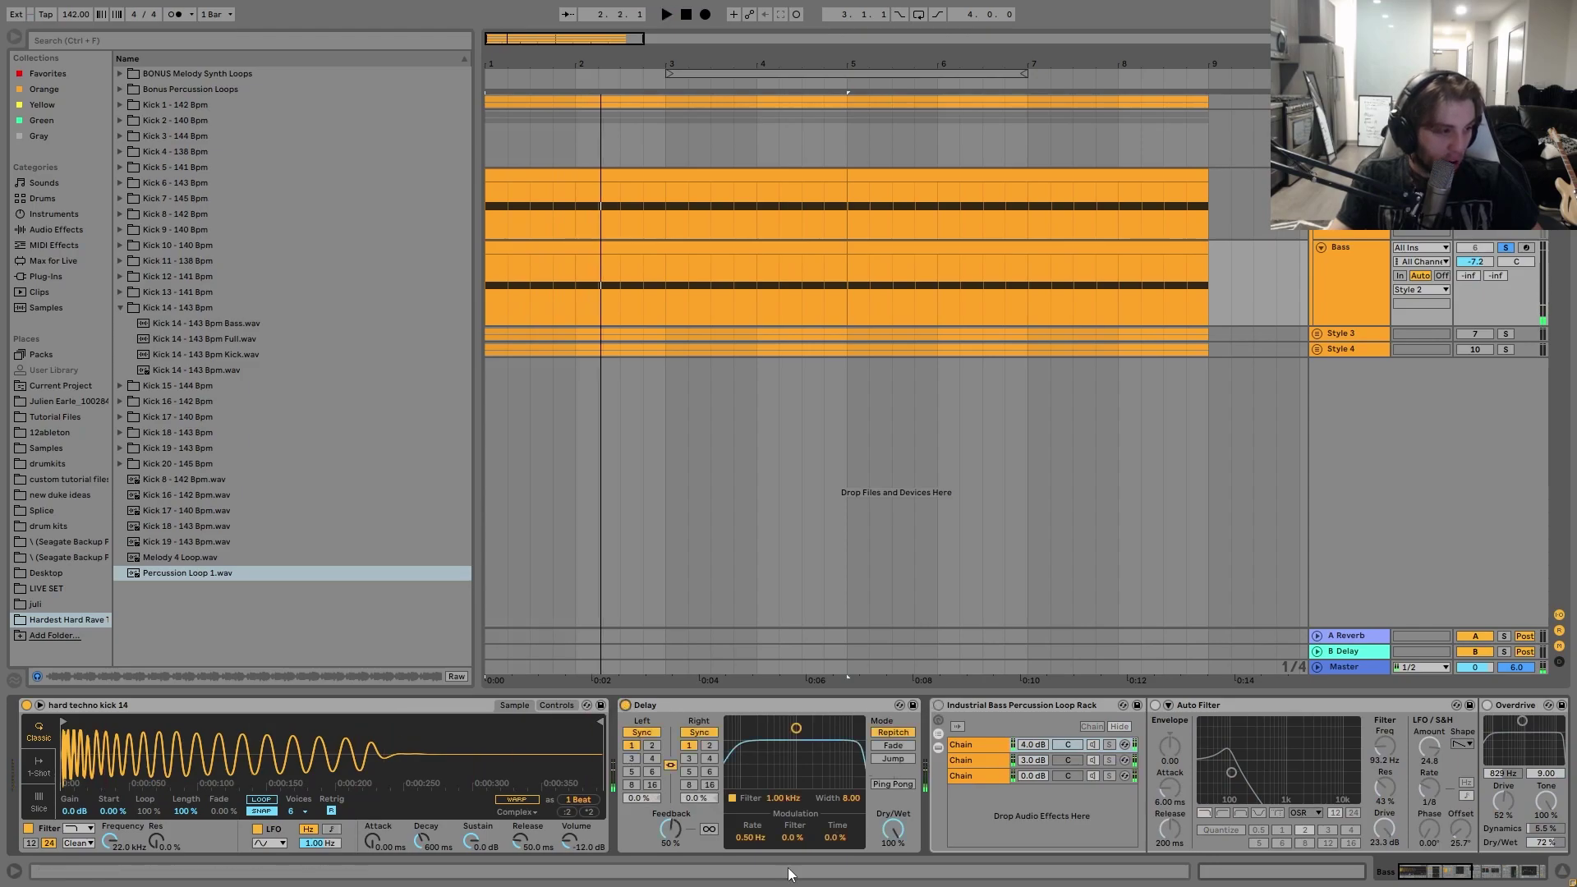
key(space)
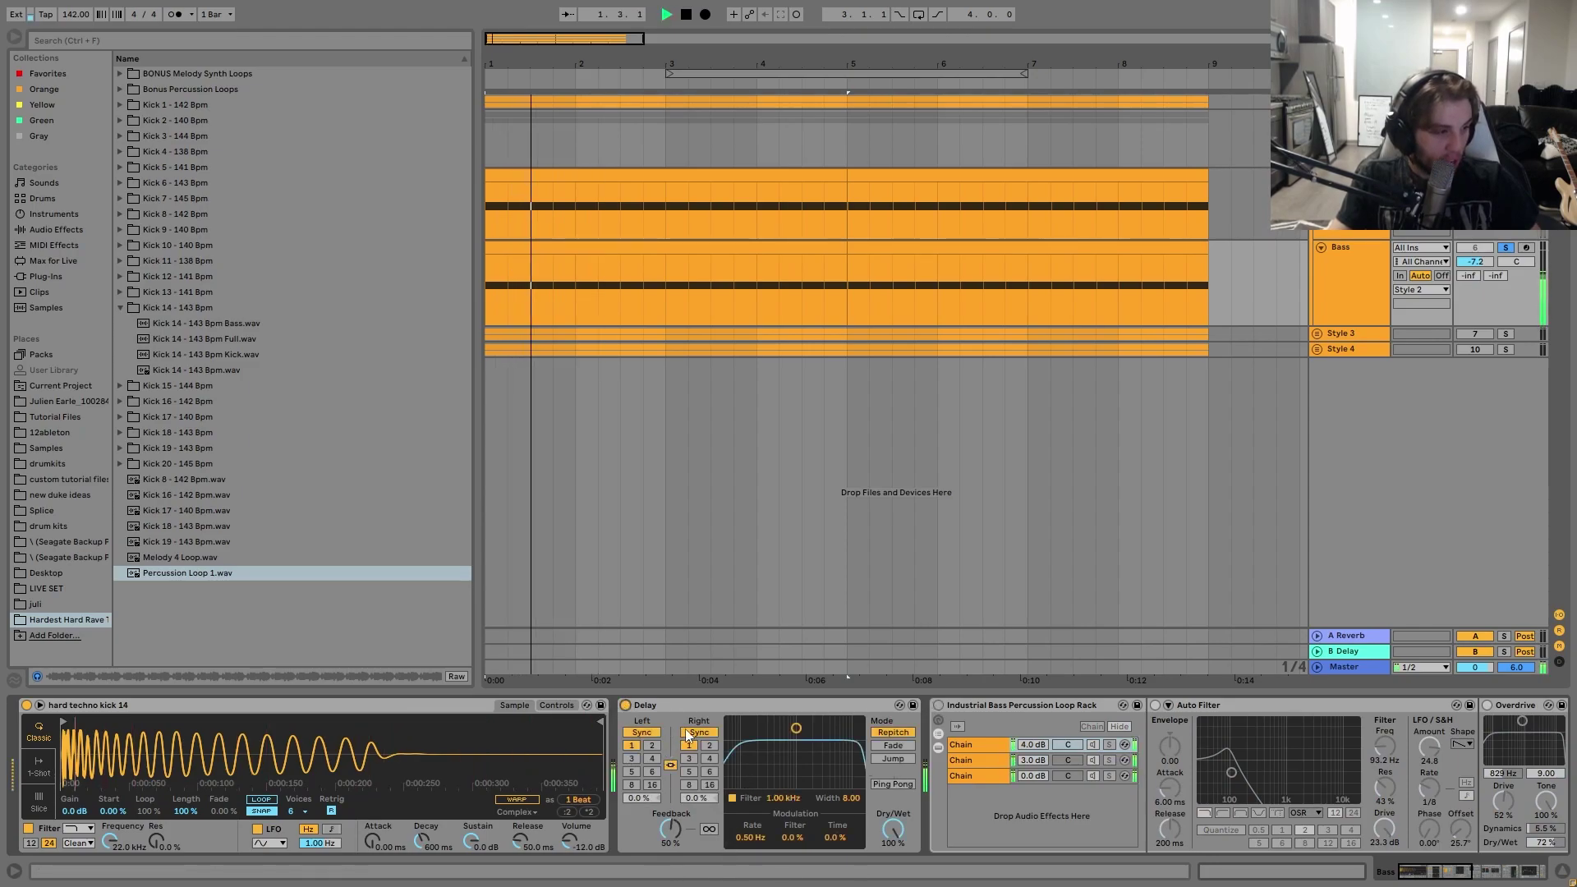
key(space)
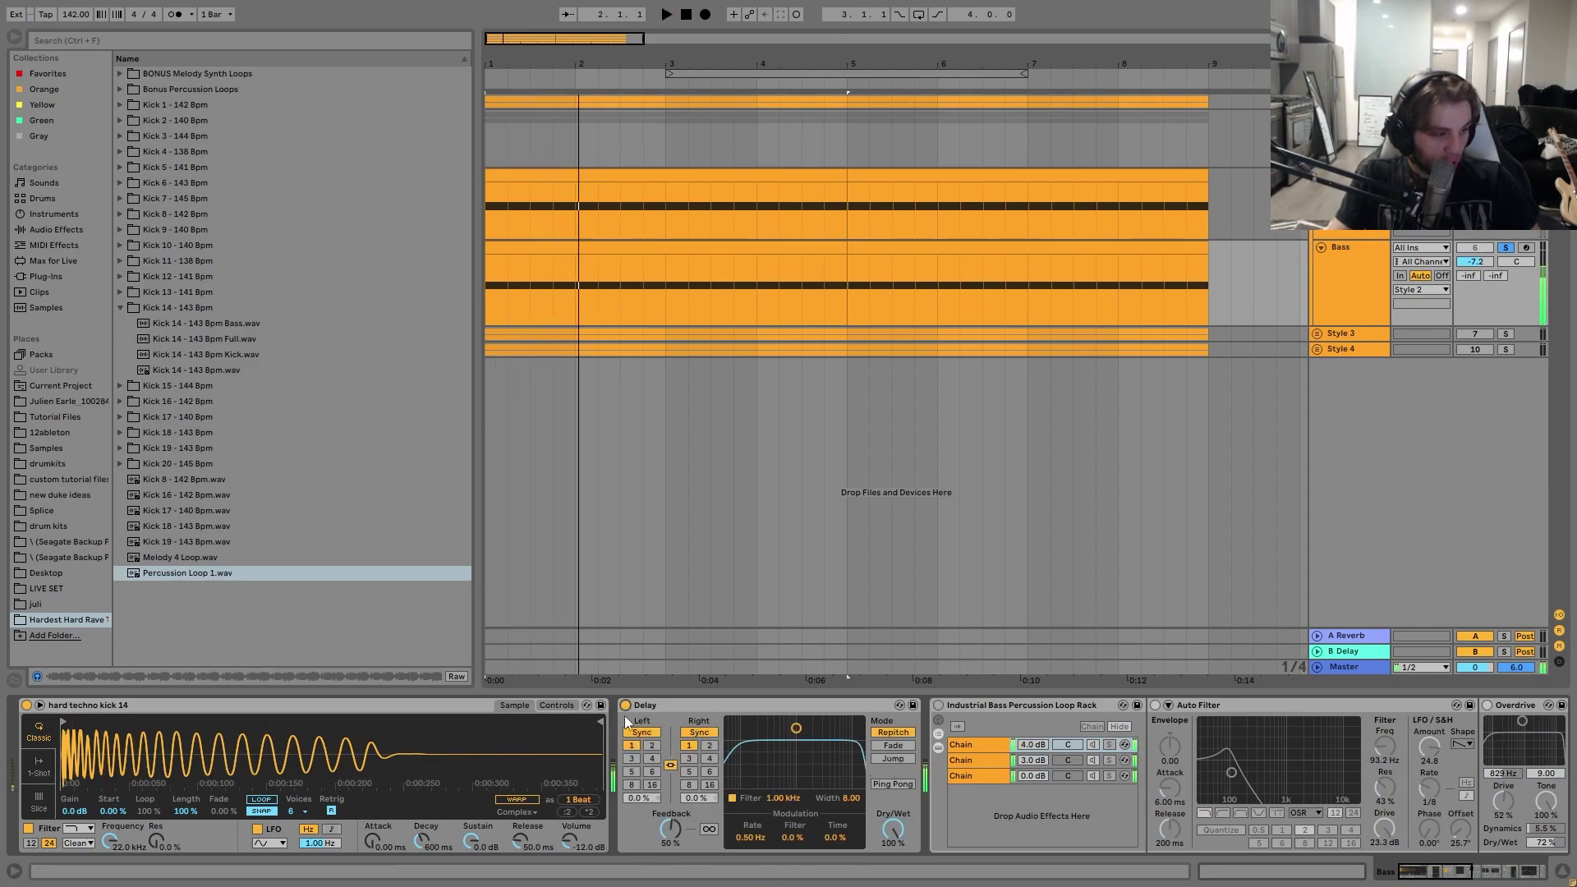
- Turn the Industrial Bass Percussion Loop Rack back on and play its first chain
click(942, 706)
click(939, 705)
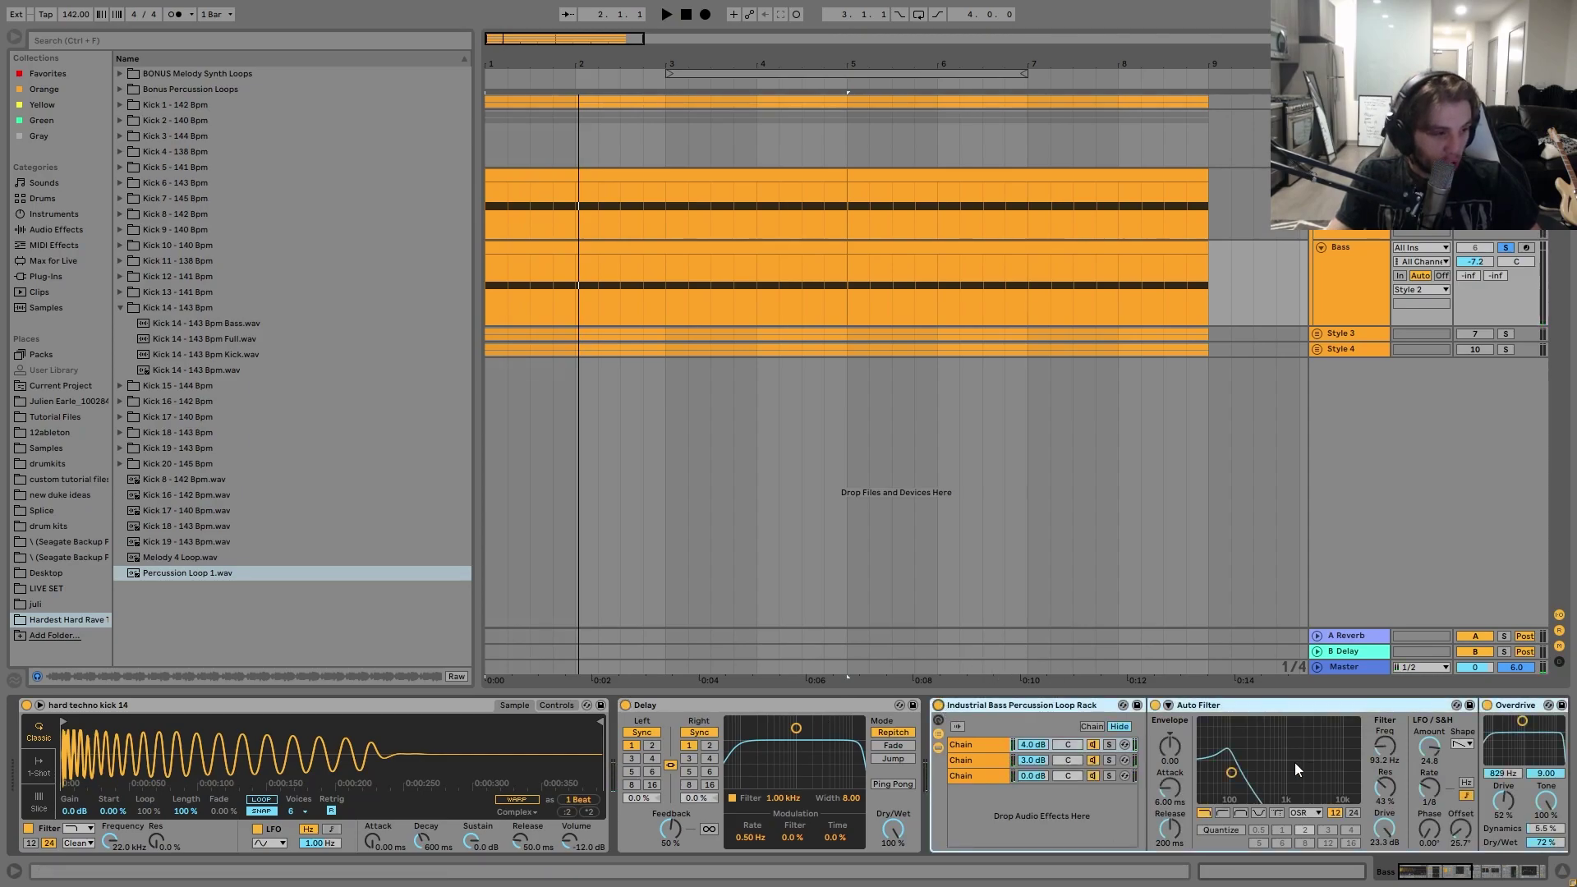
scroll(1294, 762, down, 5)
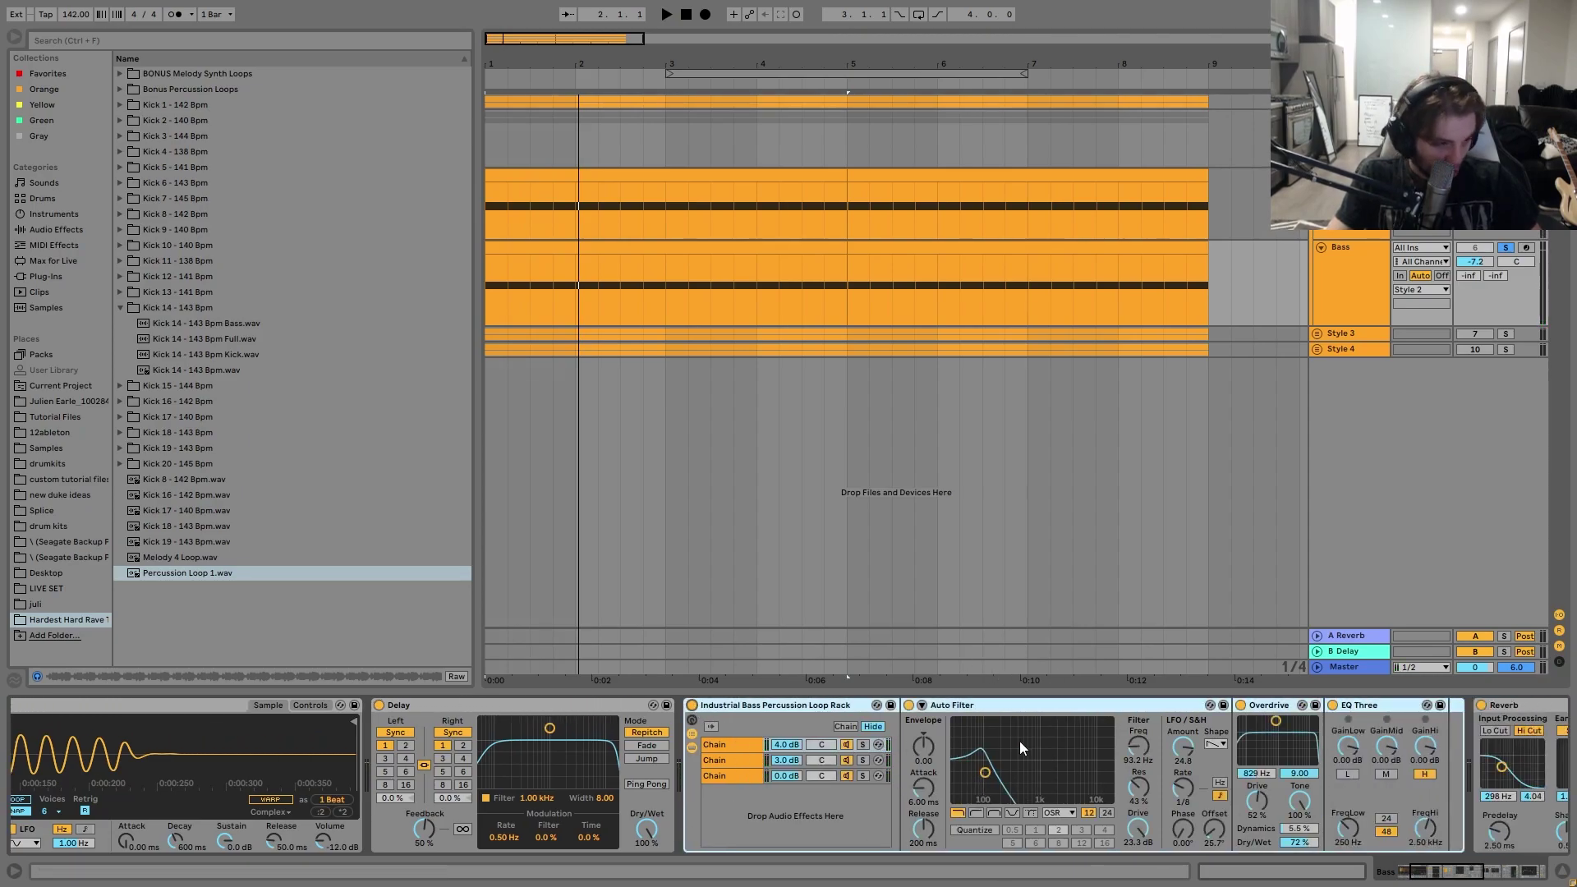
scroll(1018, 741, down, 2)
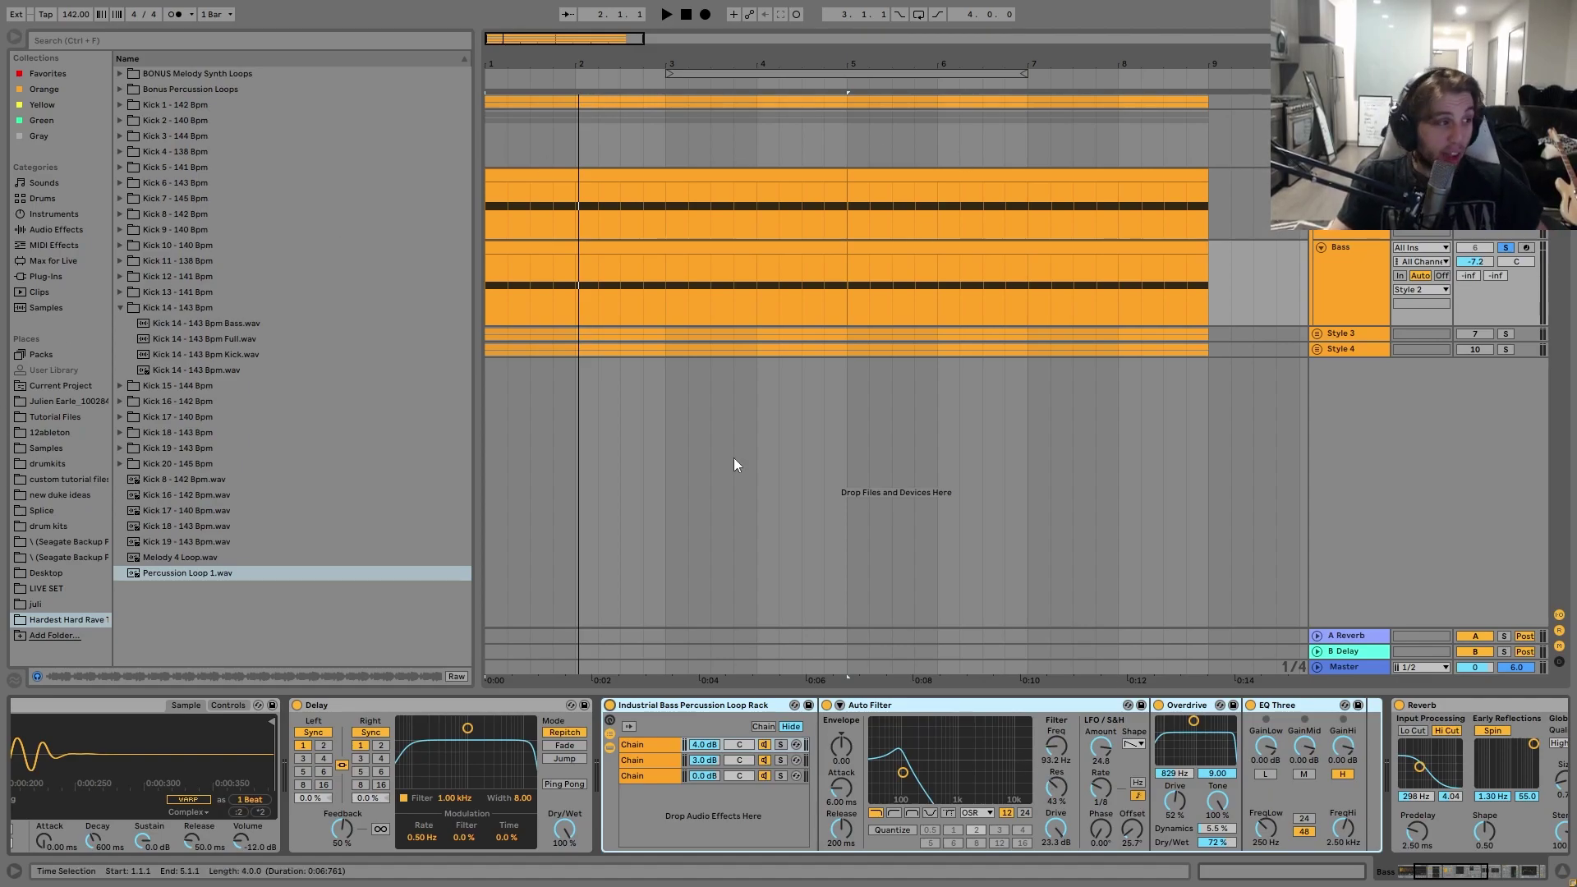
key(space)
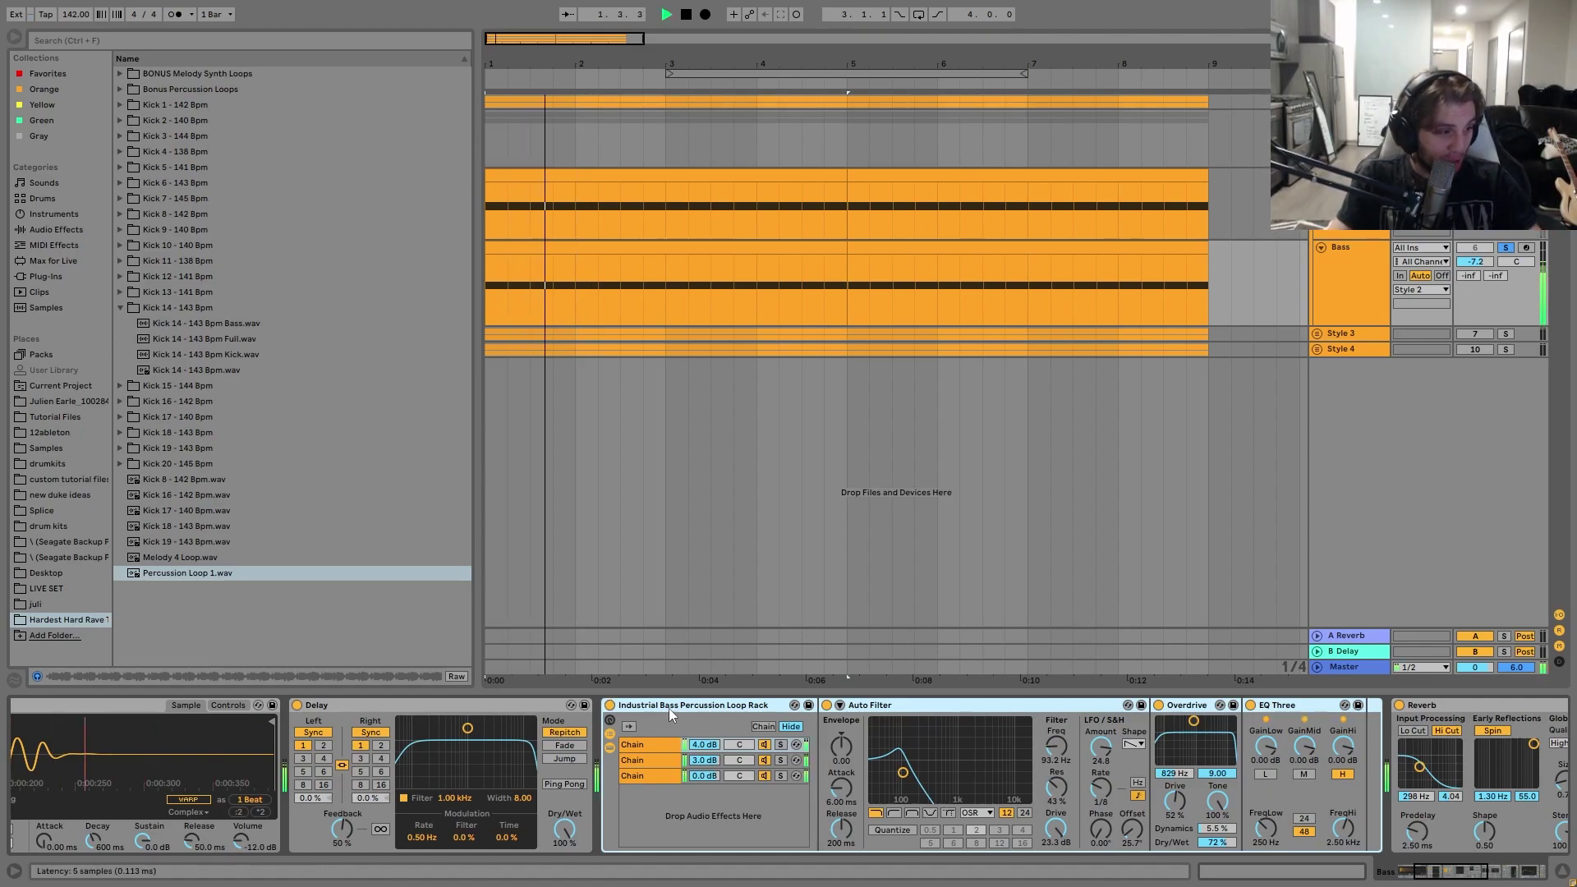
click(652, 746)
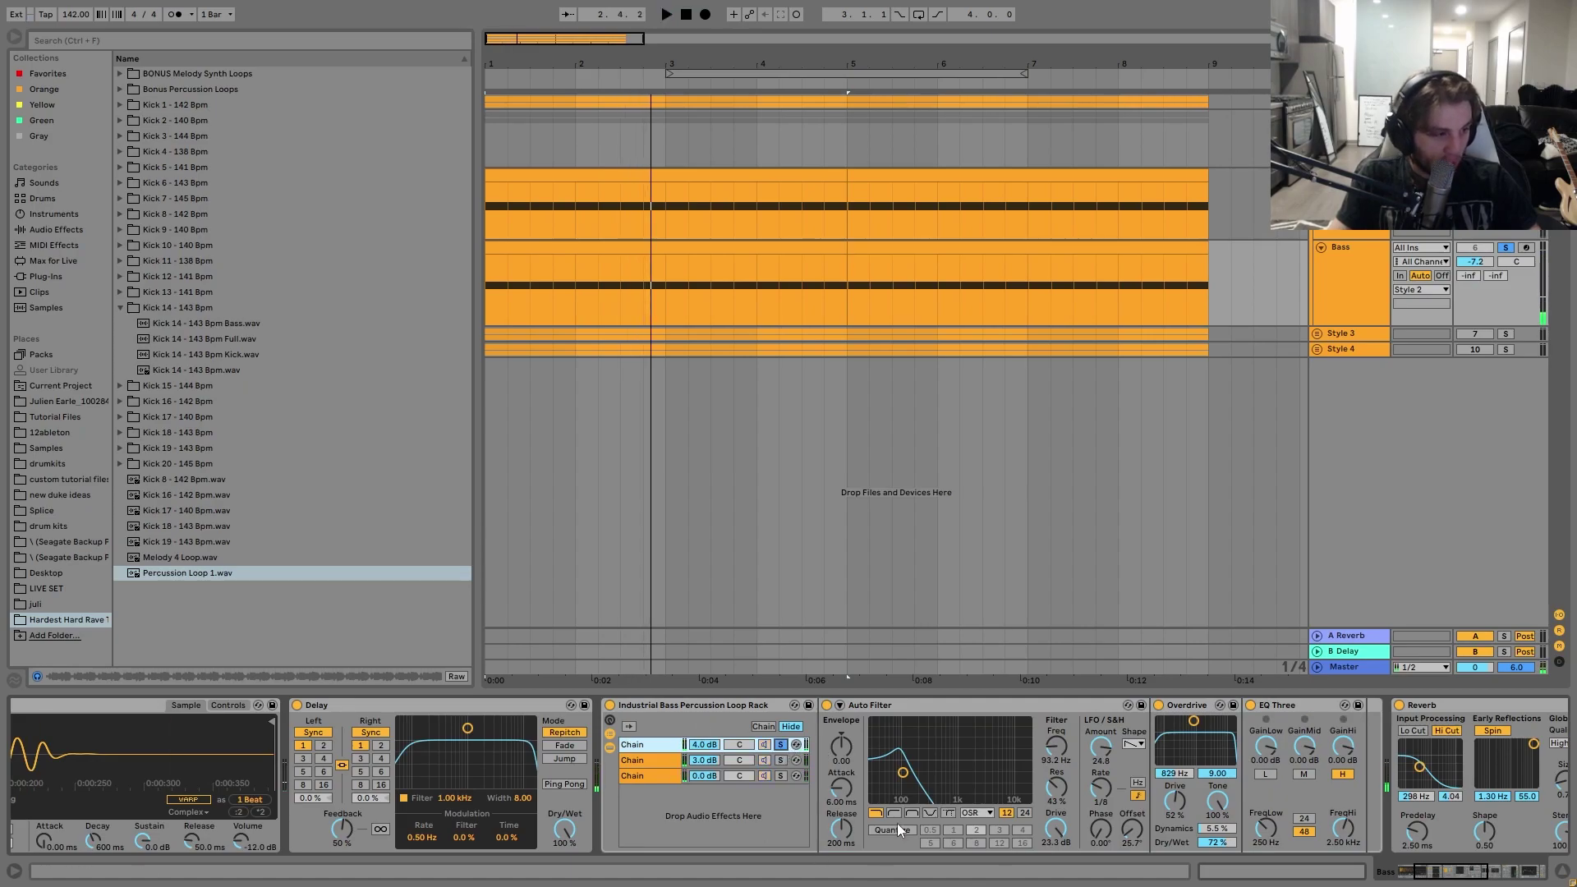
key(space)
- Solo the bass rack's third chain and audition it from bar 1
click(780, 764)
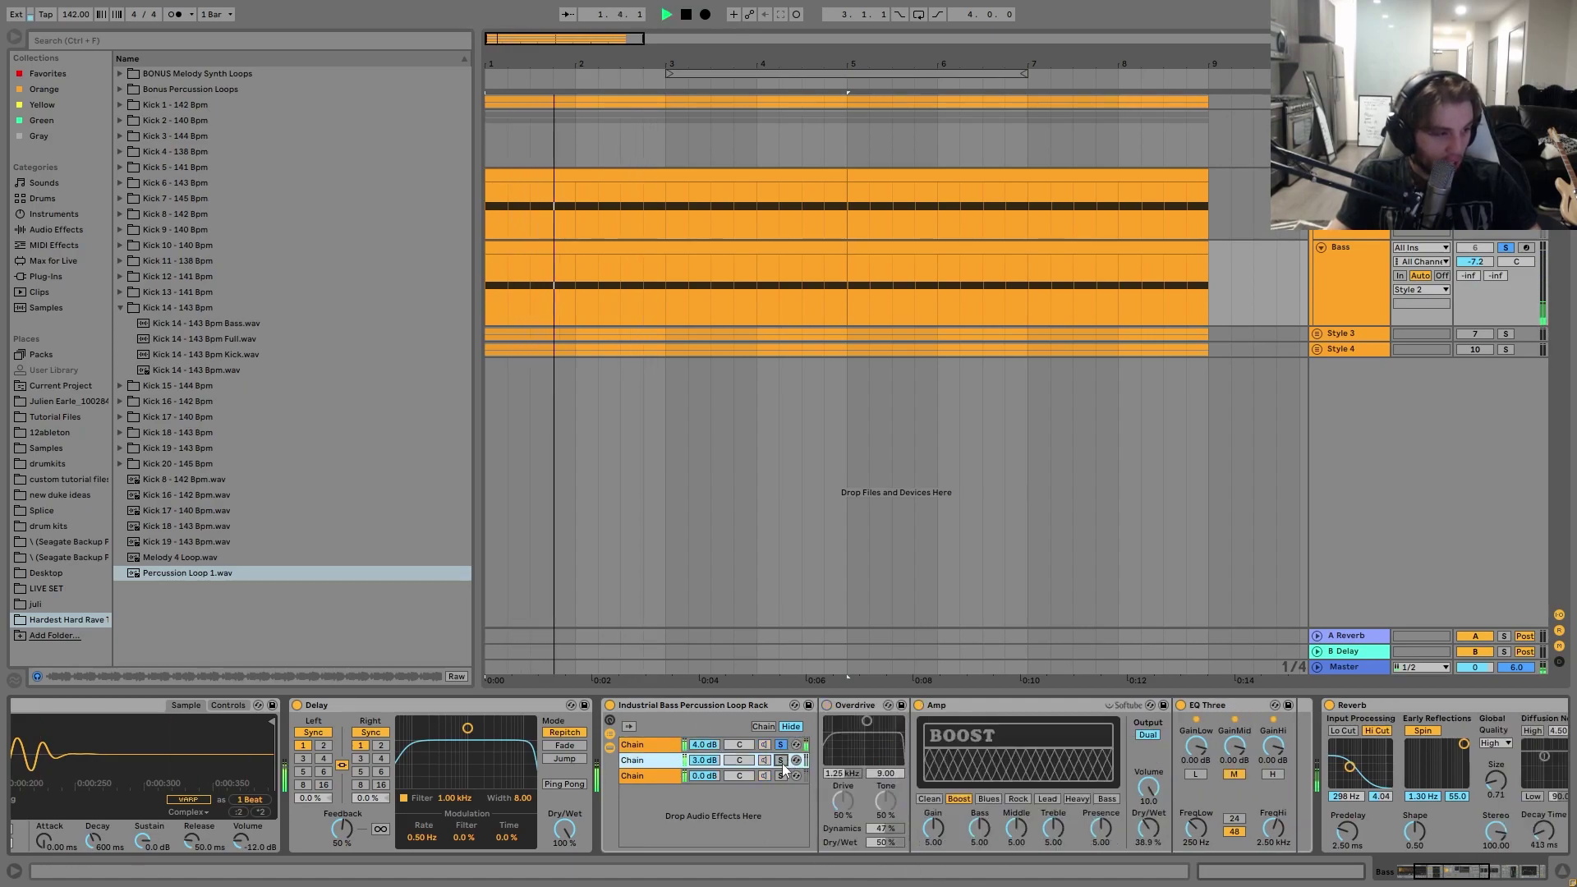
click(781, 776)
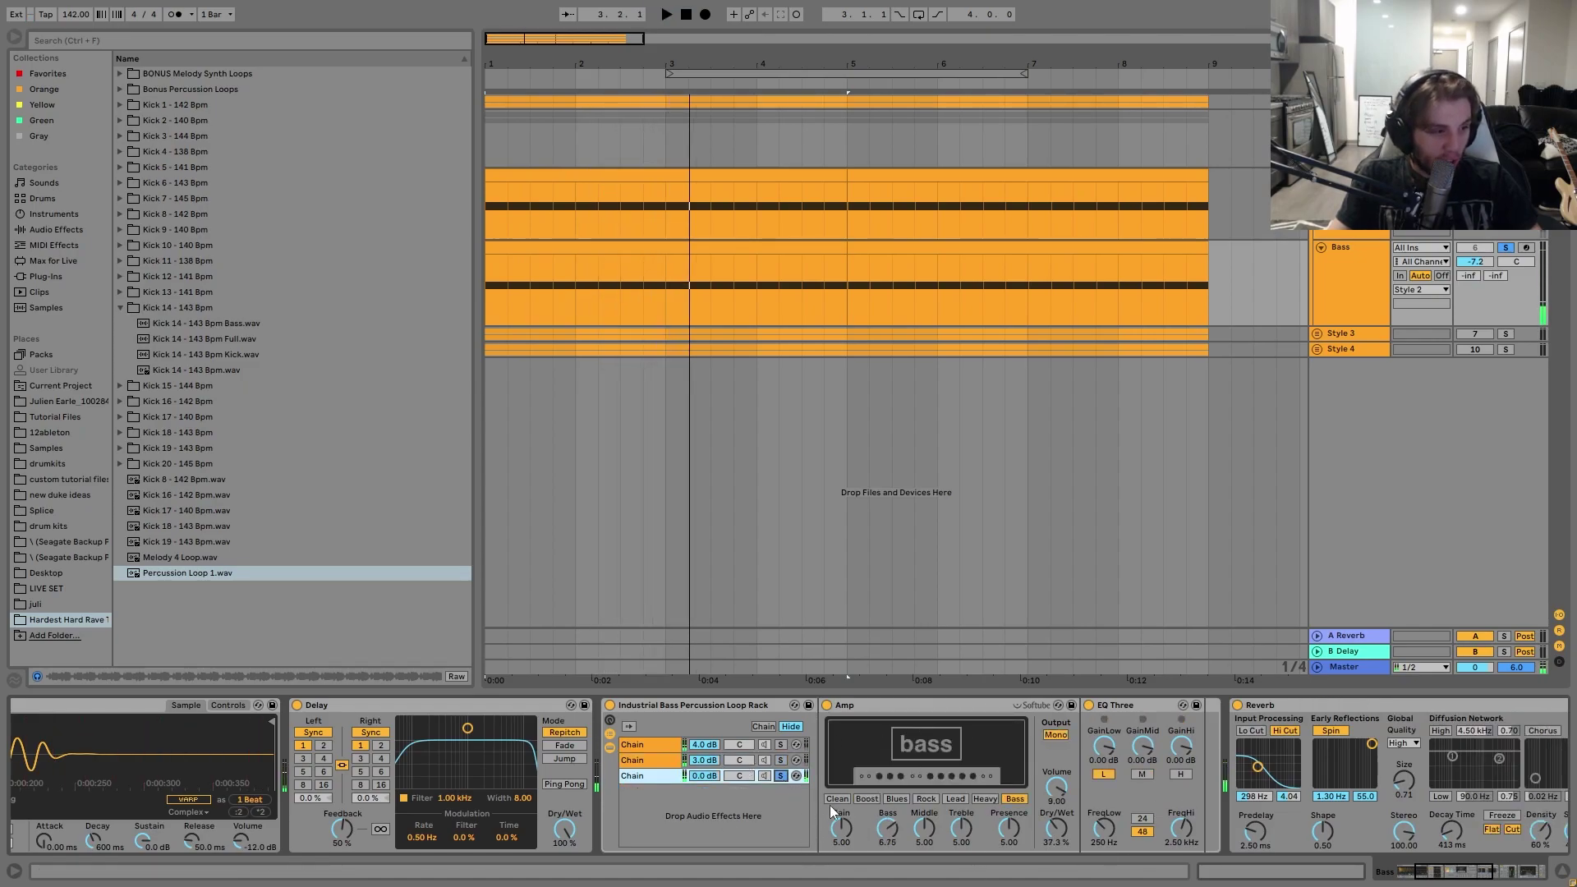
key(space)
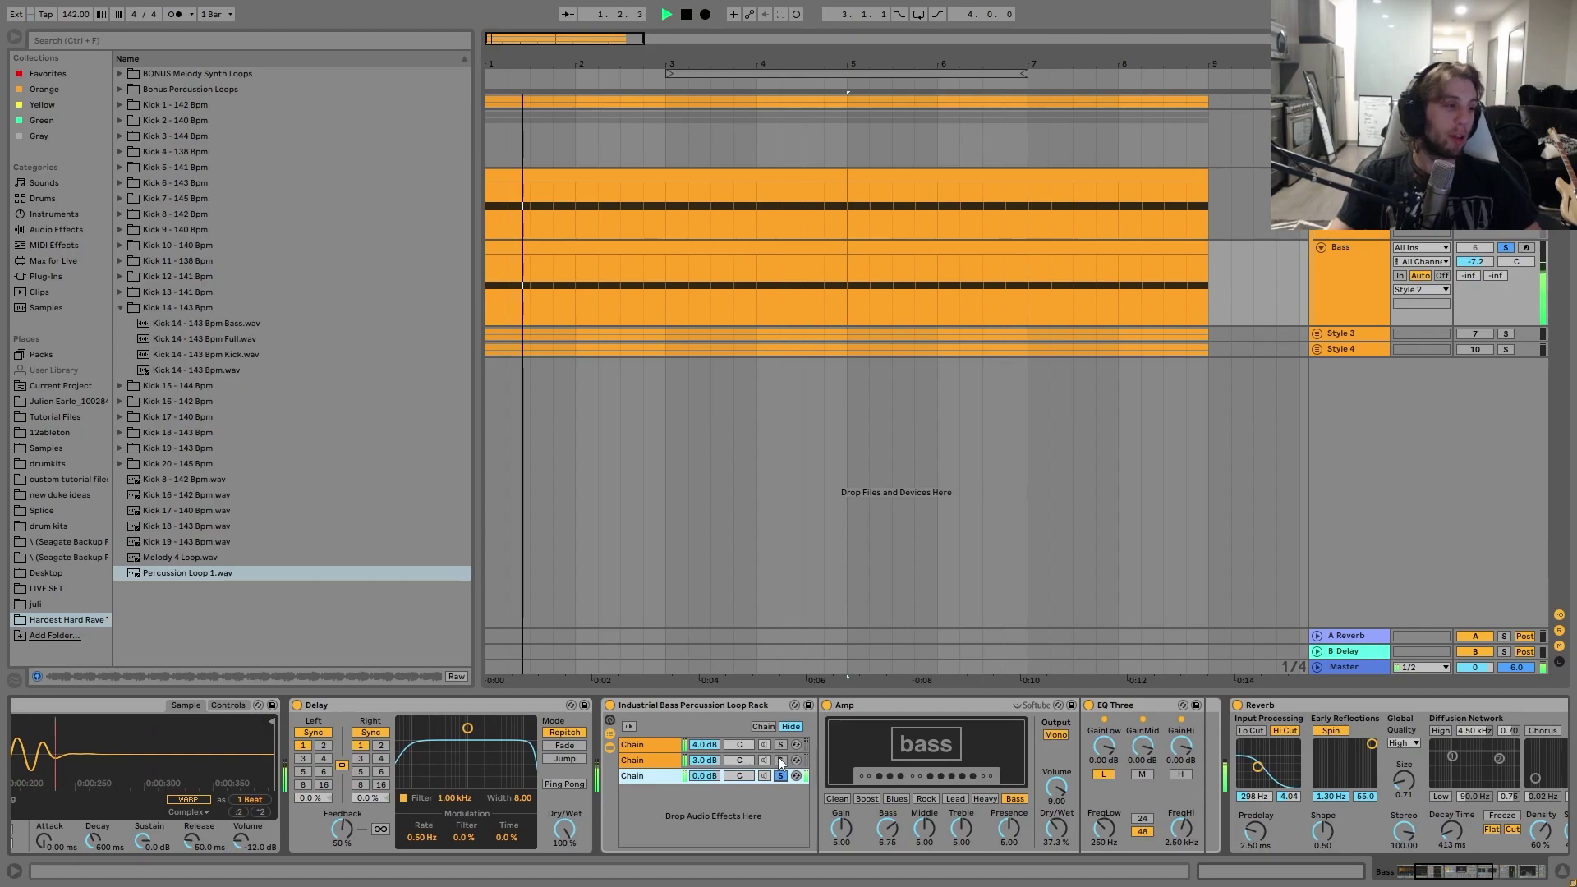
click(829, 706)
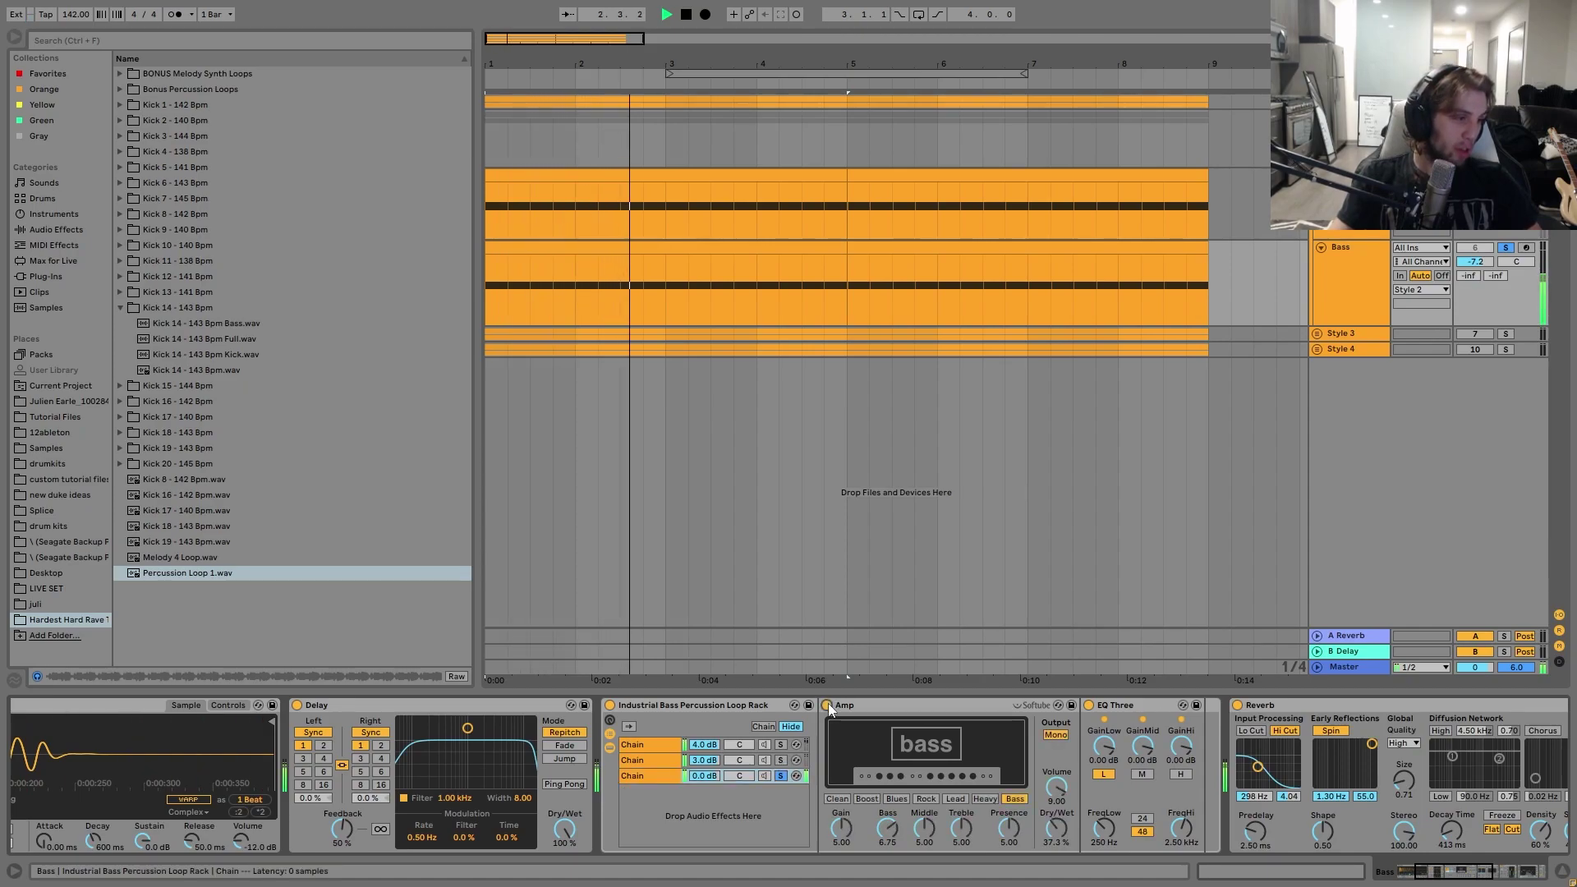
key(space)
- Delete the second chain's Overdrive, then solo the first chain during playback
click(780, 765)
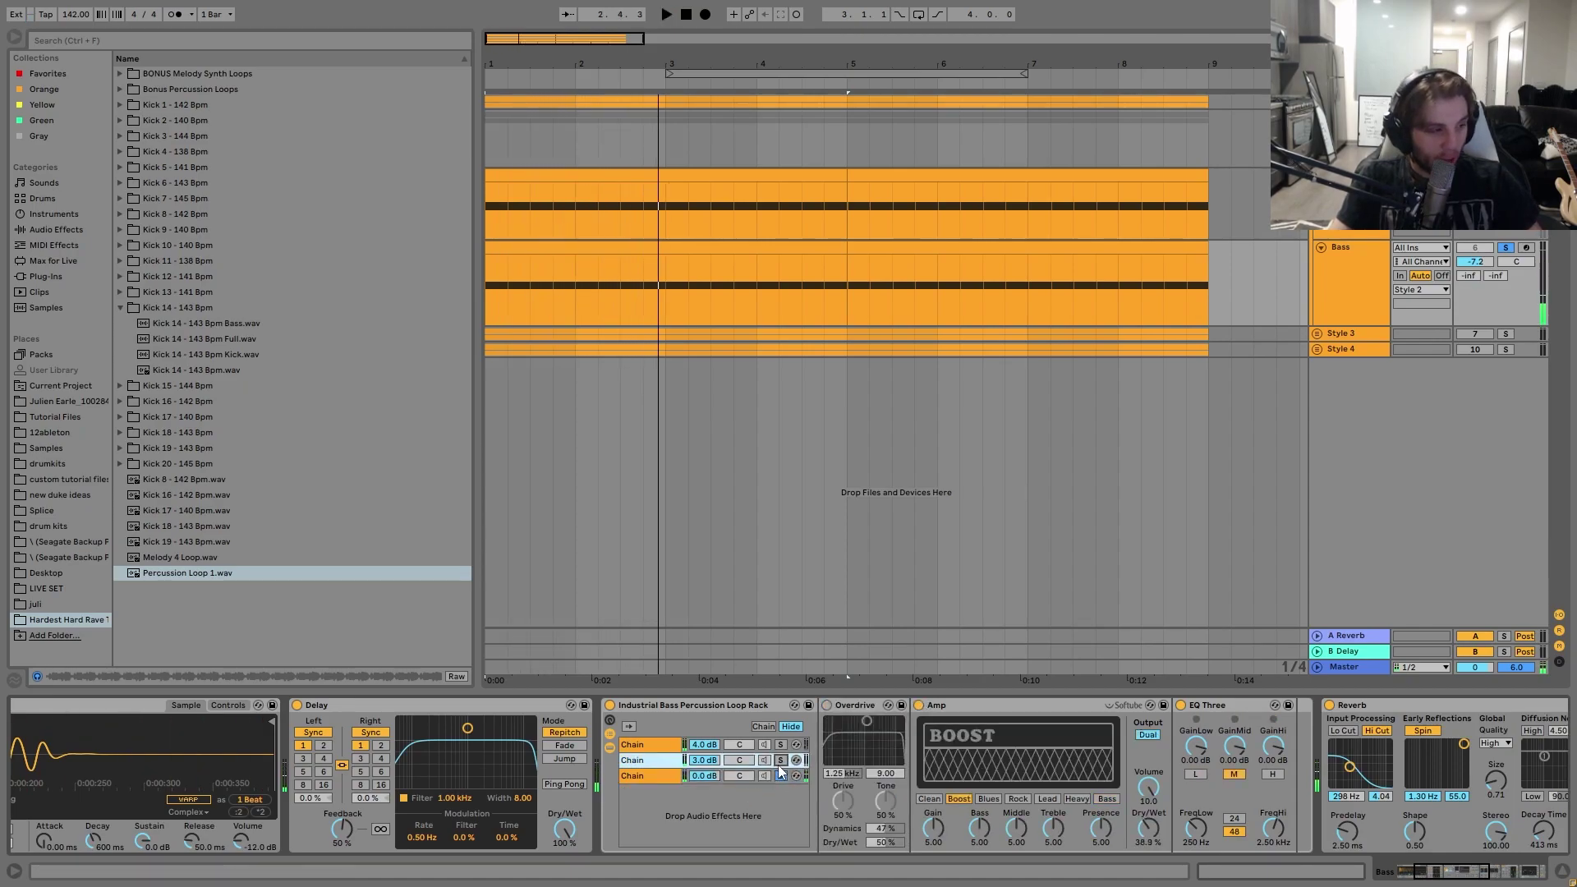
click(864, 714)
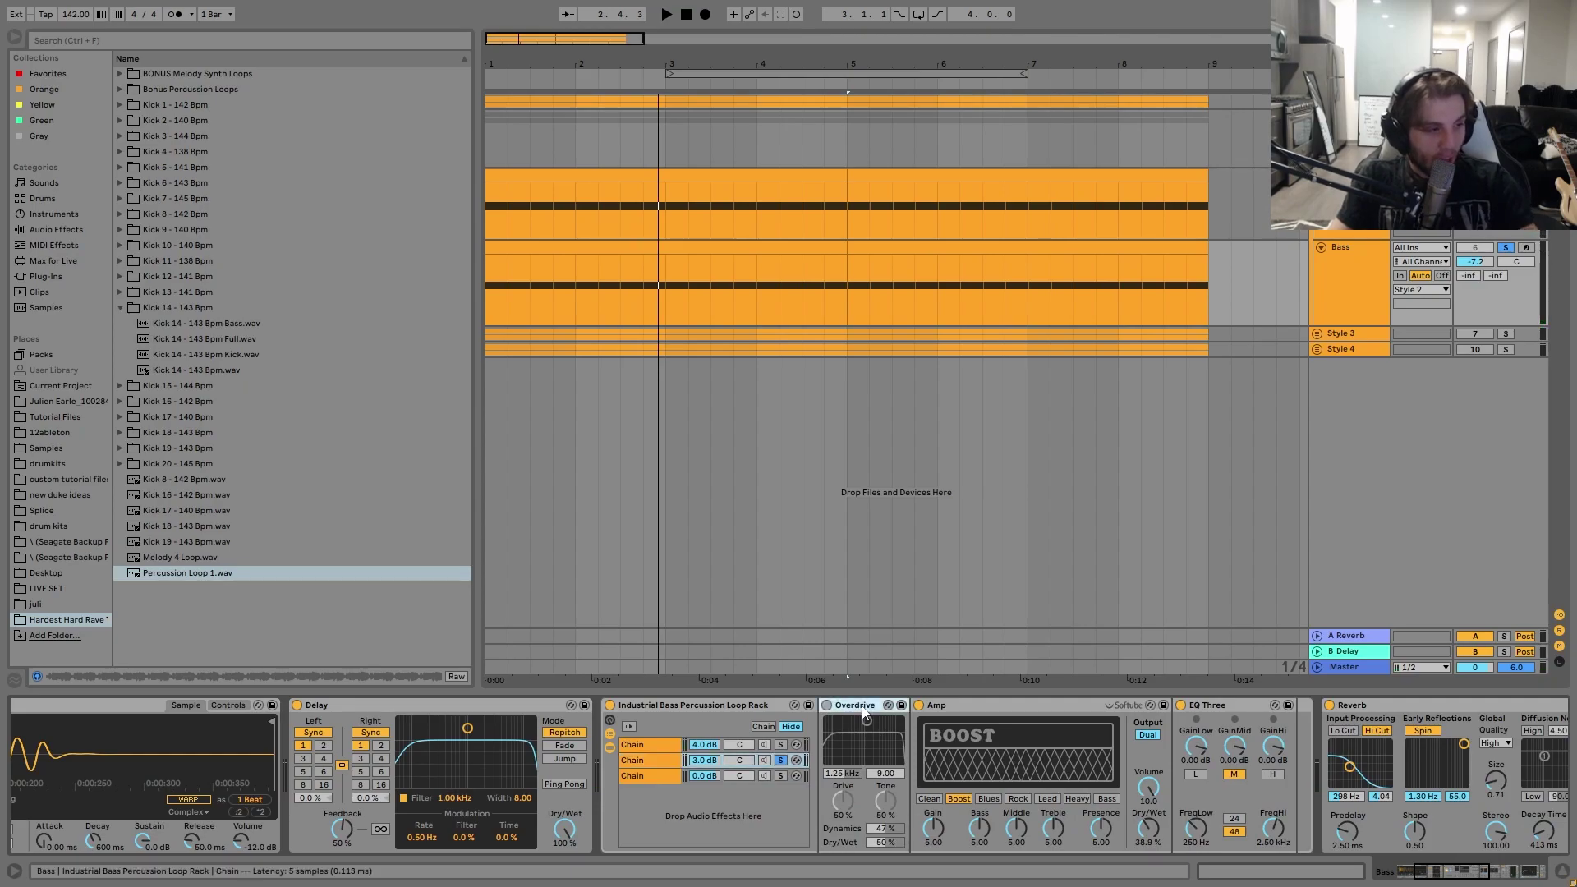
key(Delete)
key(space)
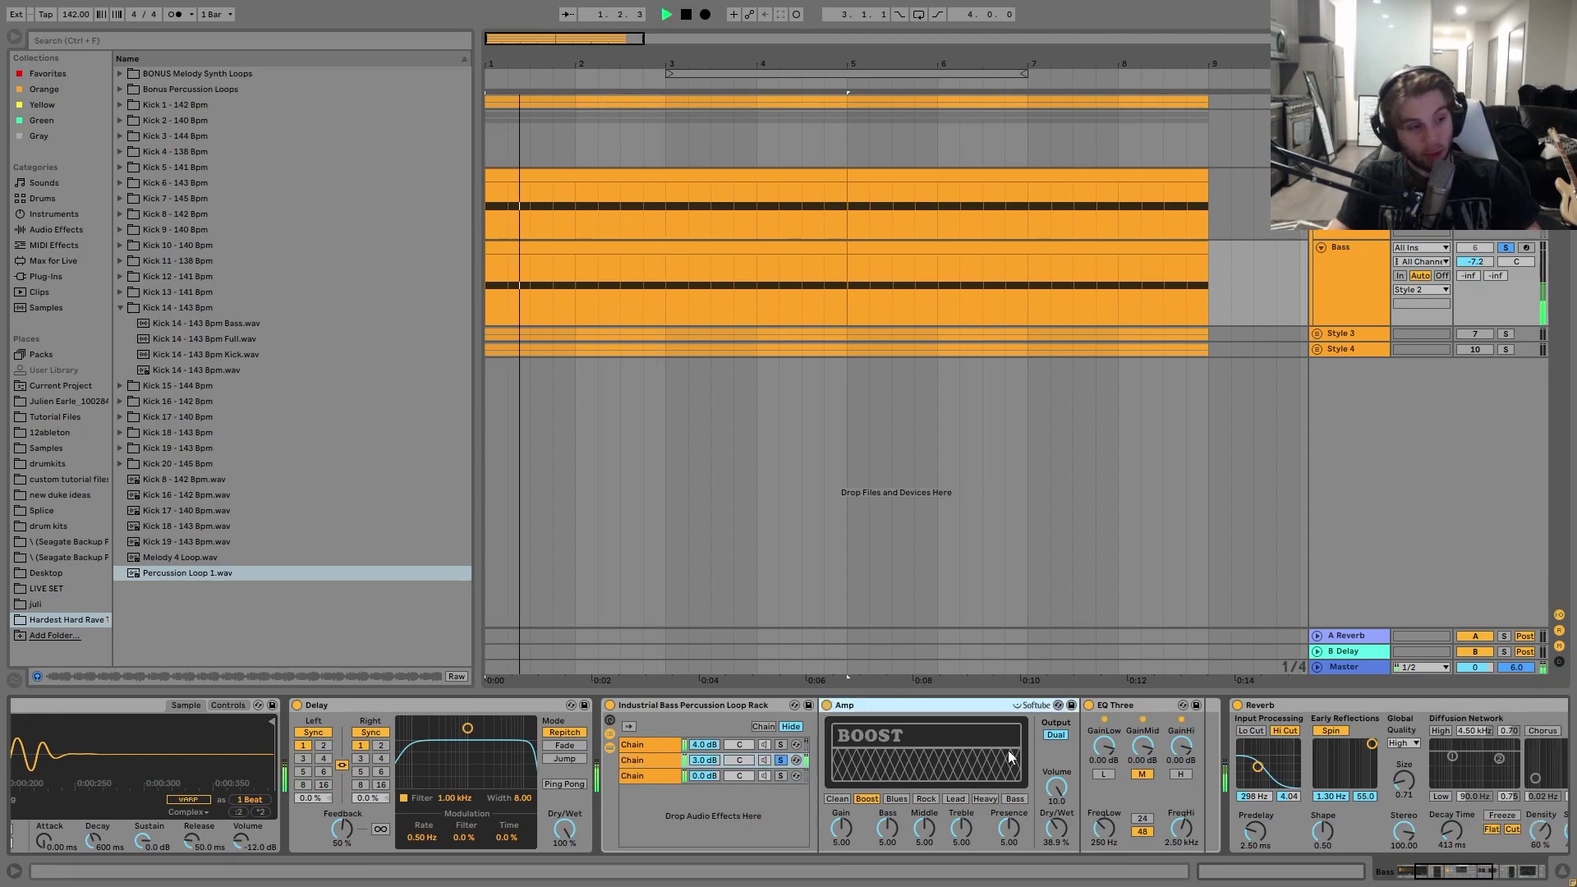
click(780, 744)
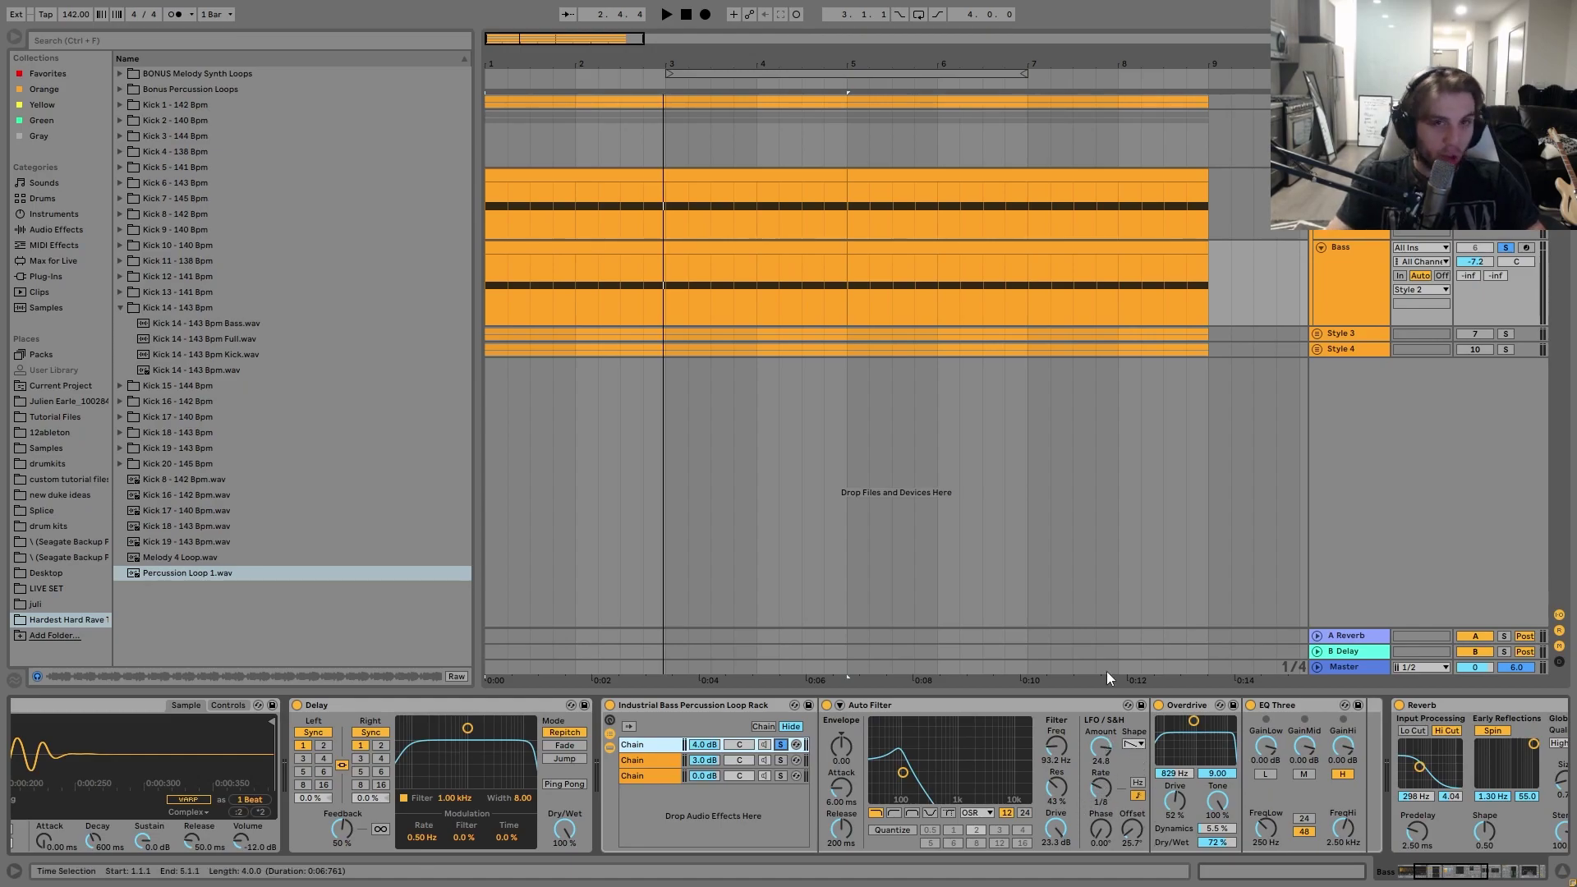
key(space)
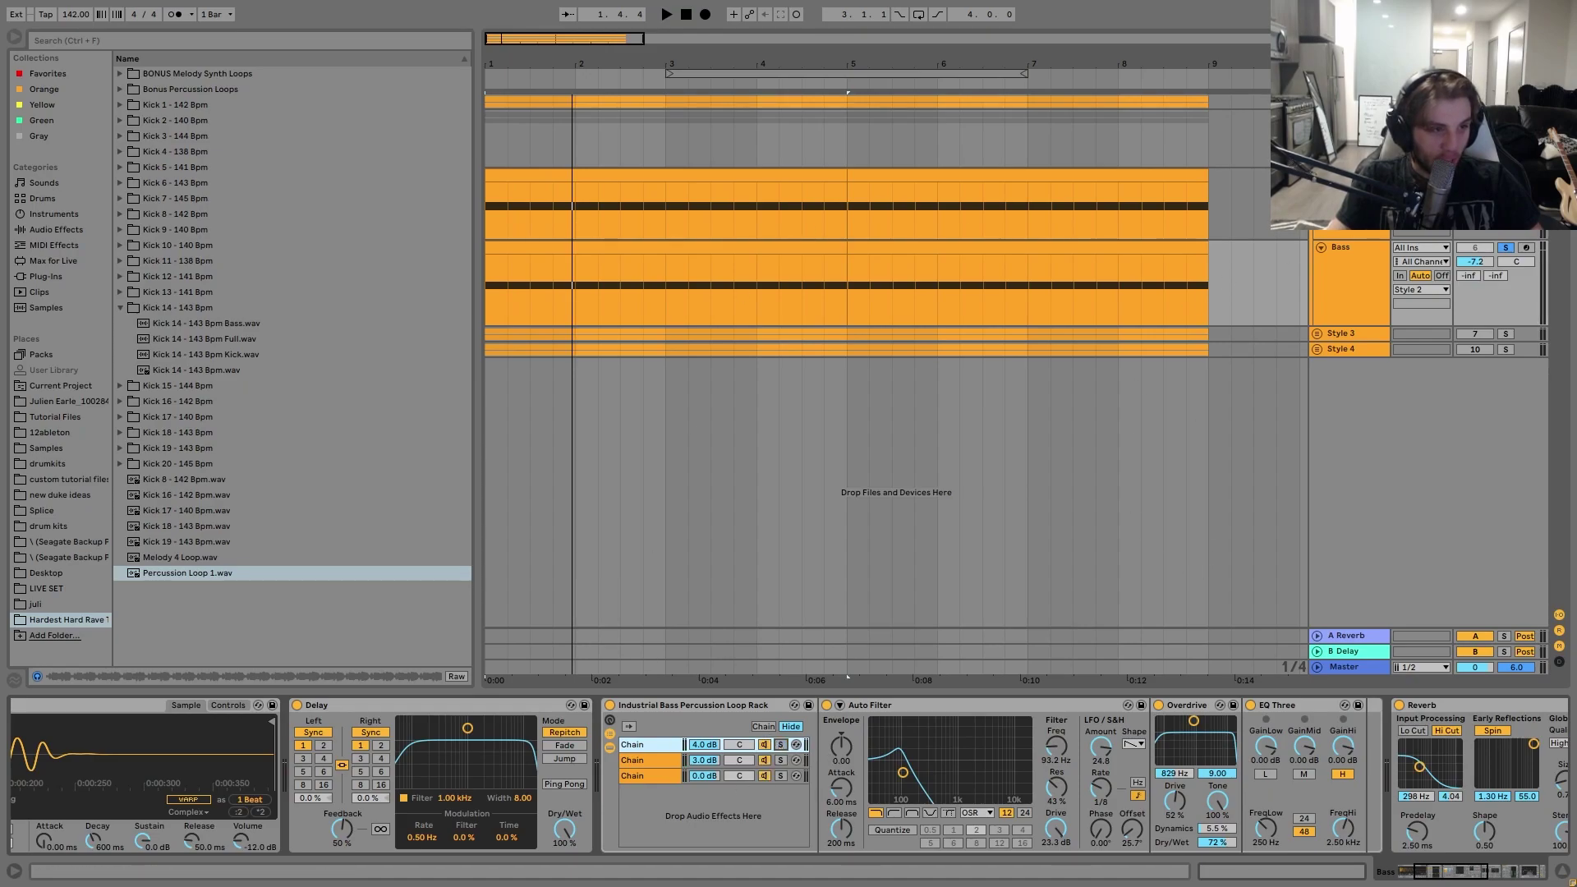
key(space)
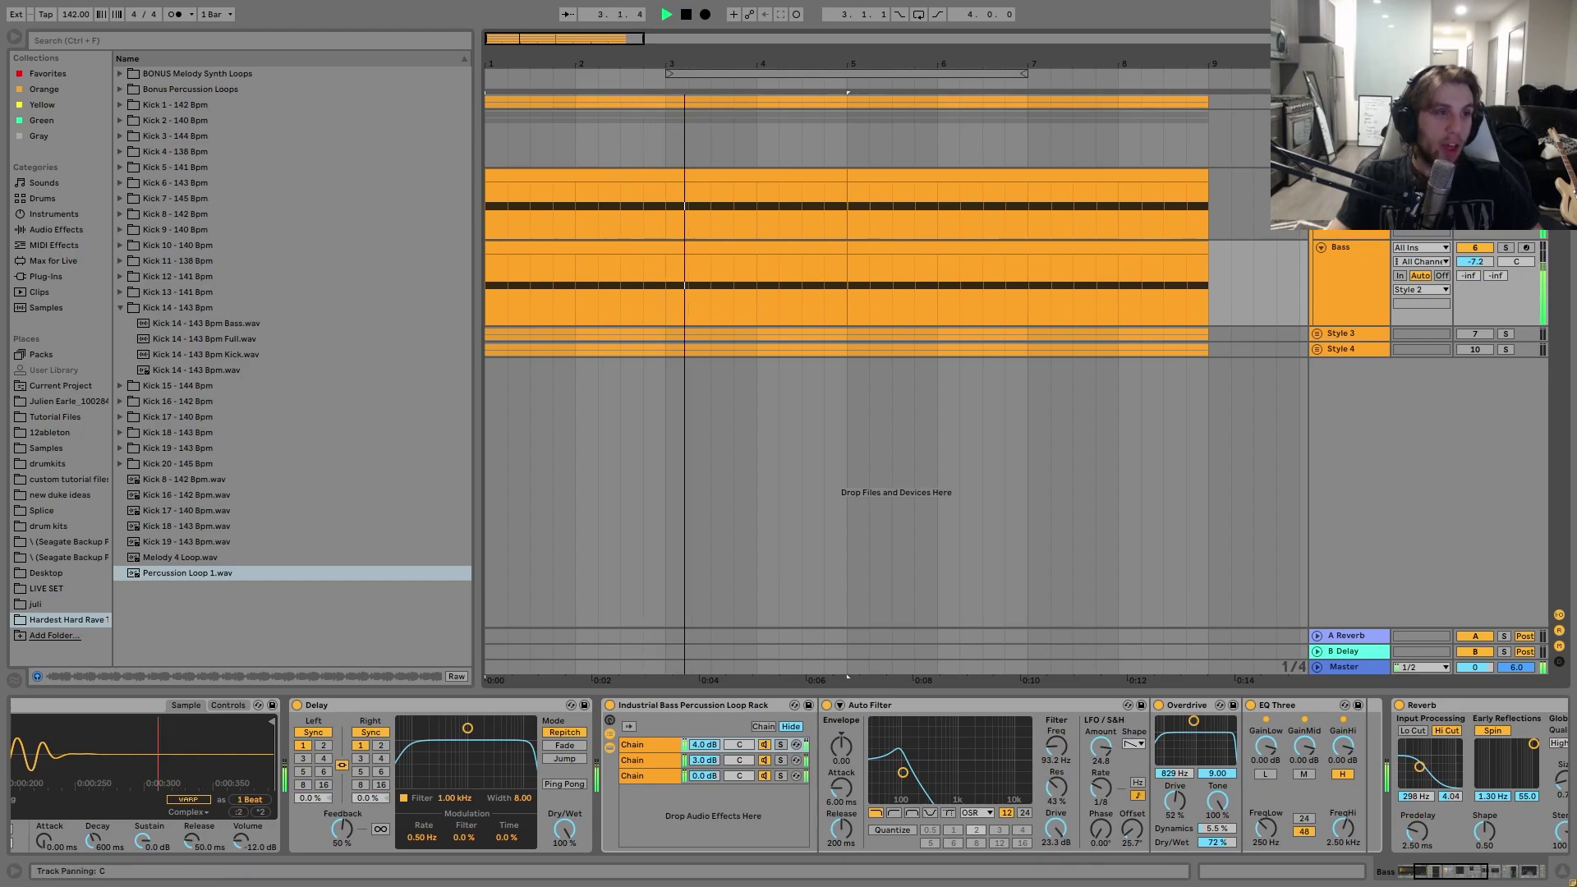
key(space)
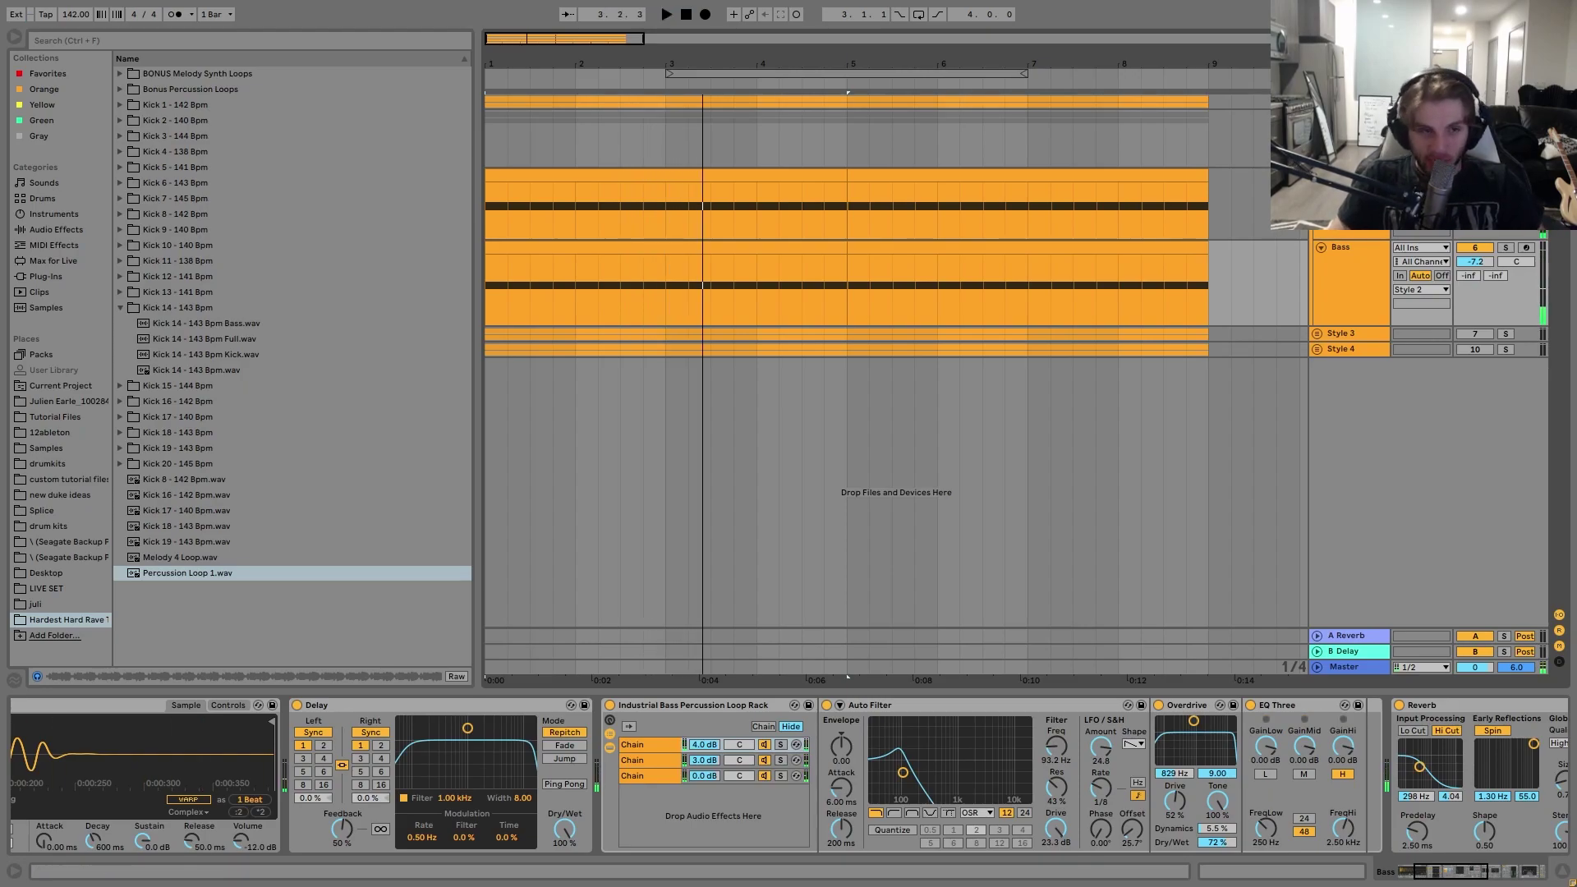
key(space)
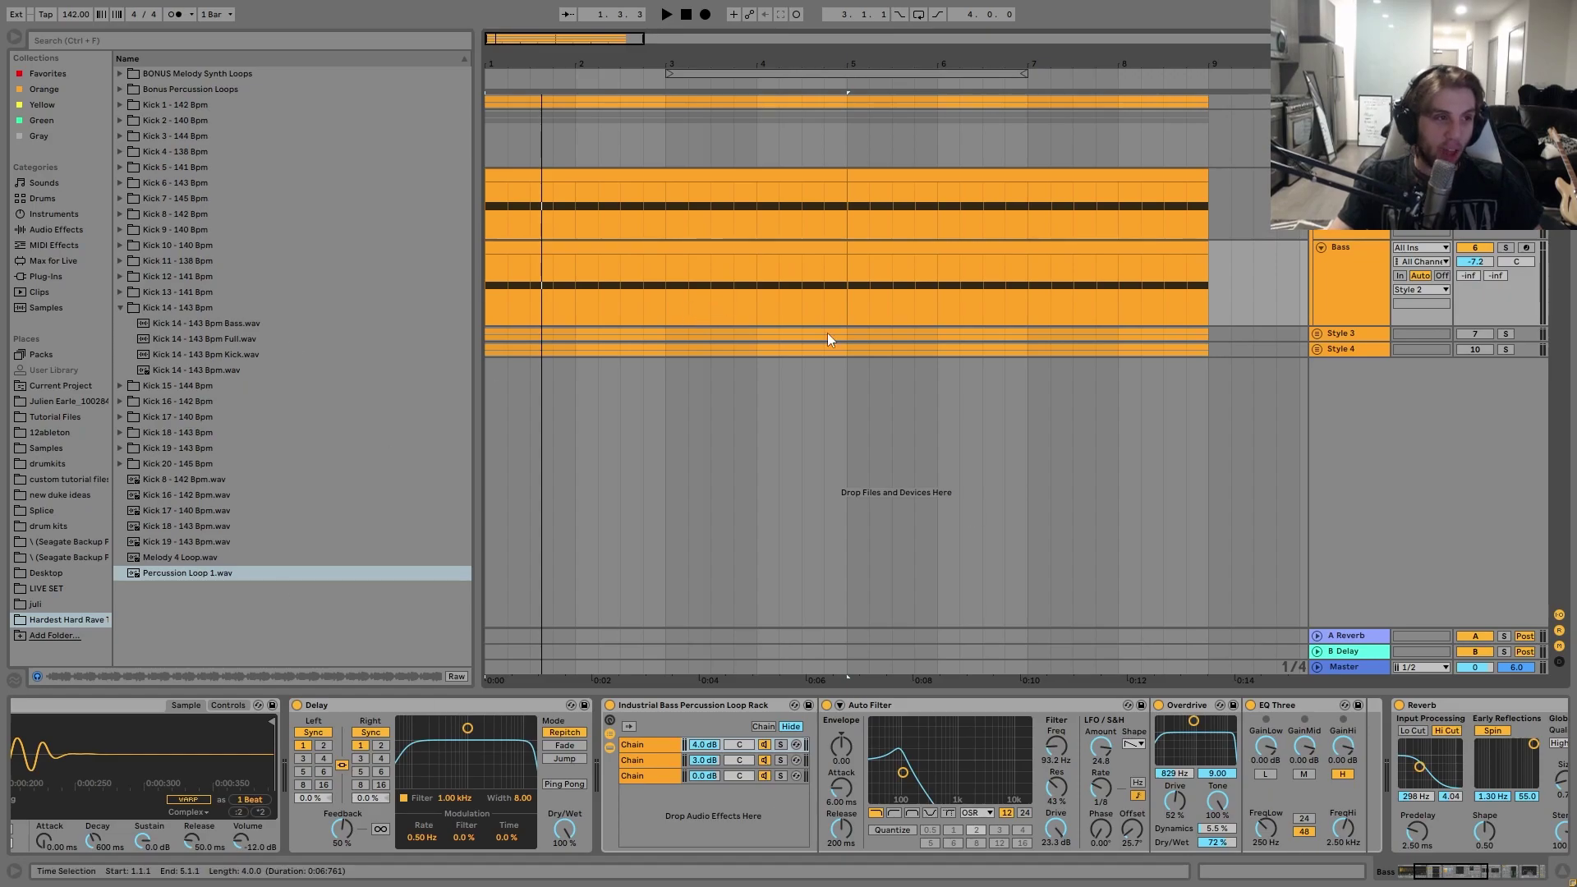
key(space)
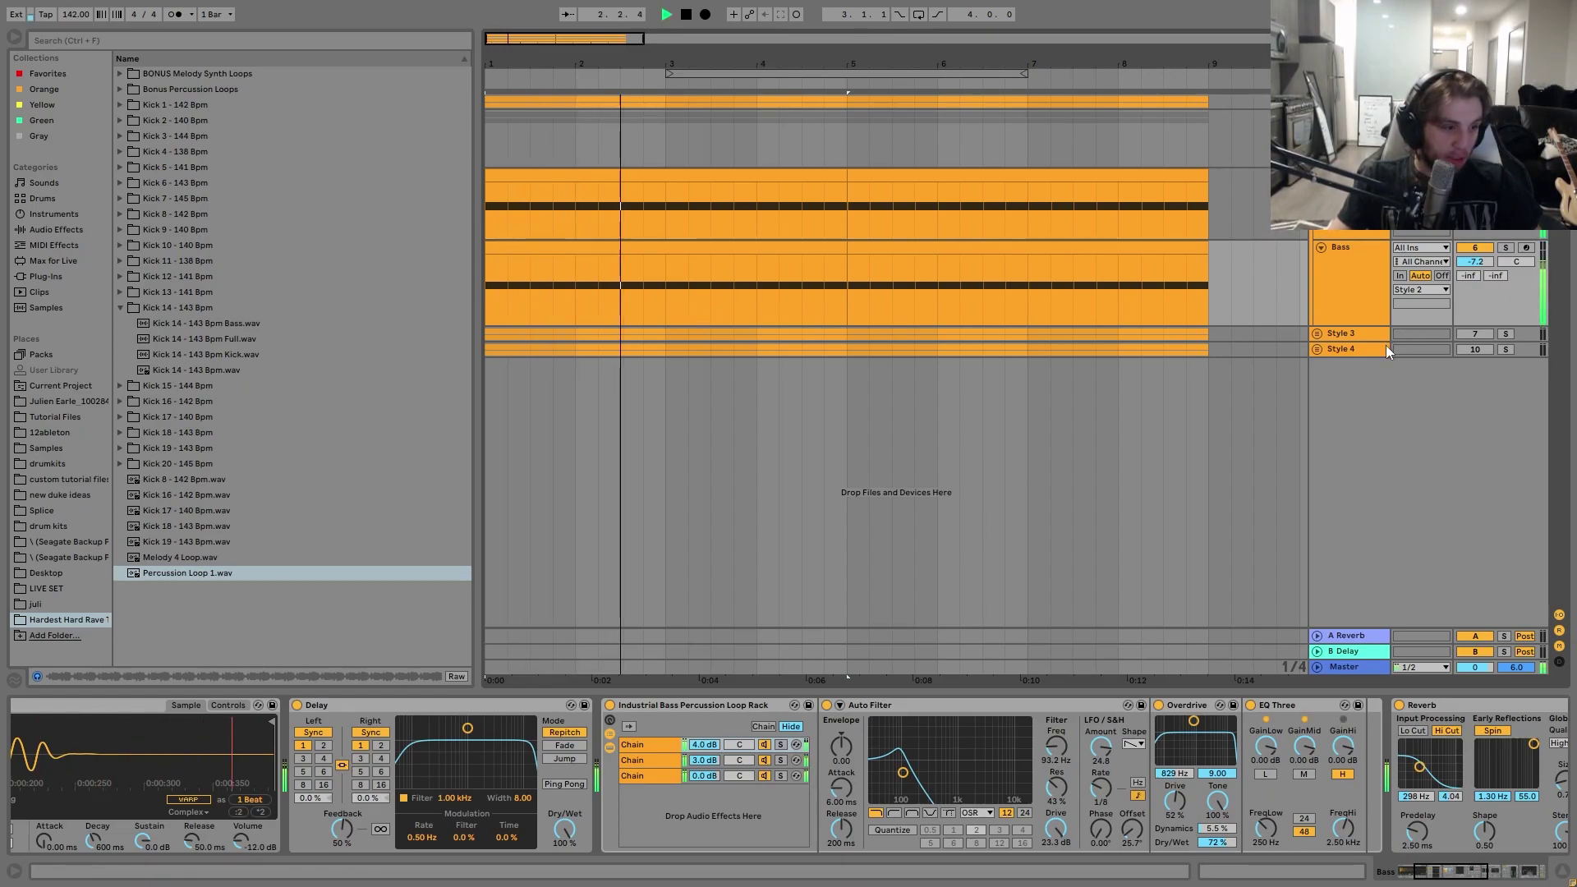
key(space)
- Drag the Bass EQ Eight band 8 high cut to 22 kHz, then play the Style 2 track
scroll(1121, 749, right, 6)
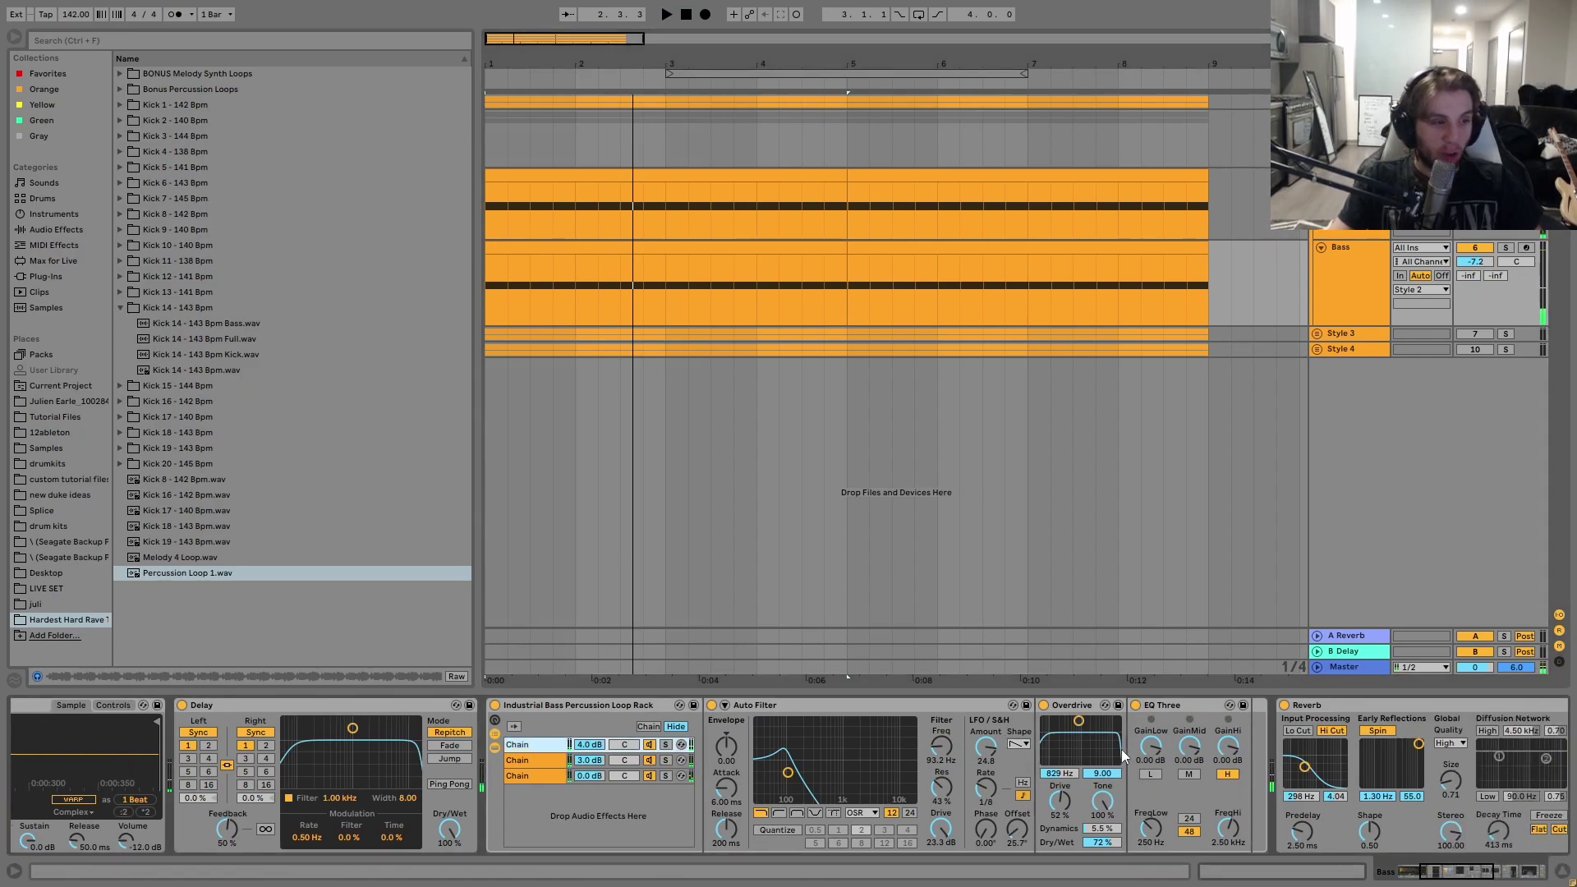
scroll(1129, 790, right, 3)
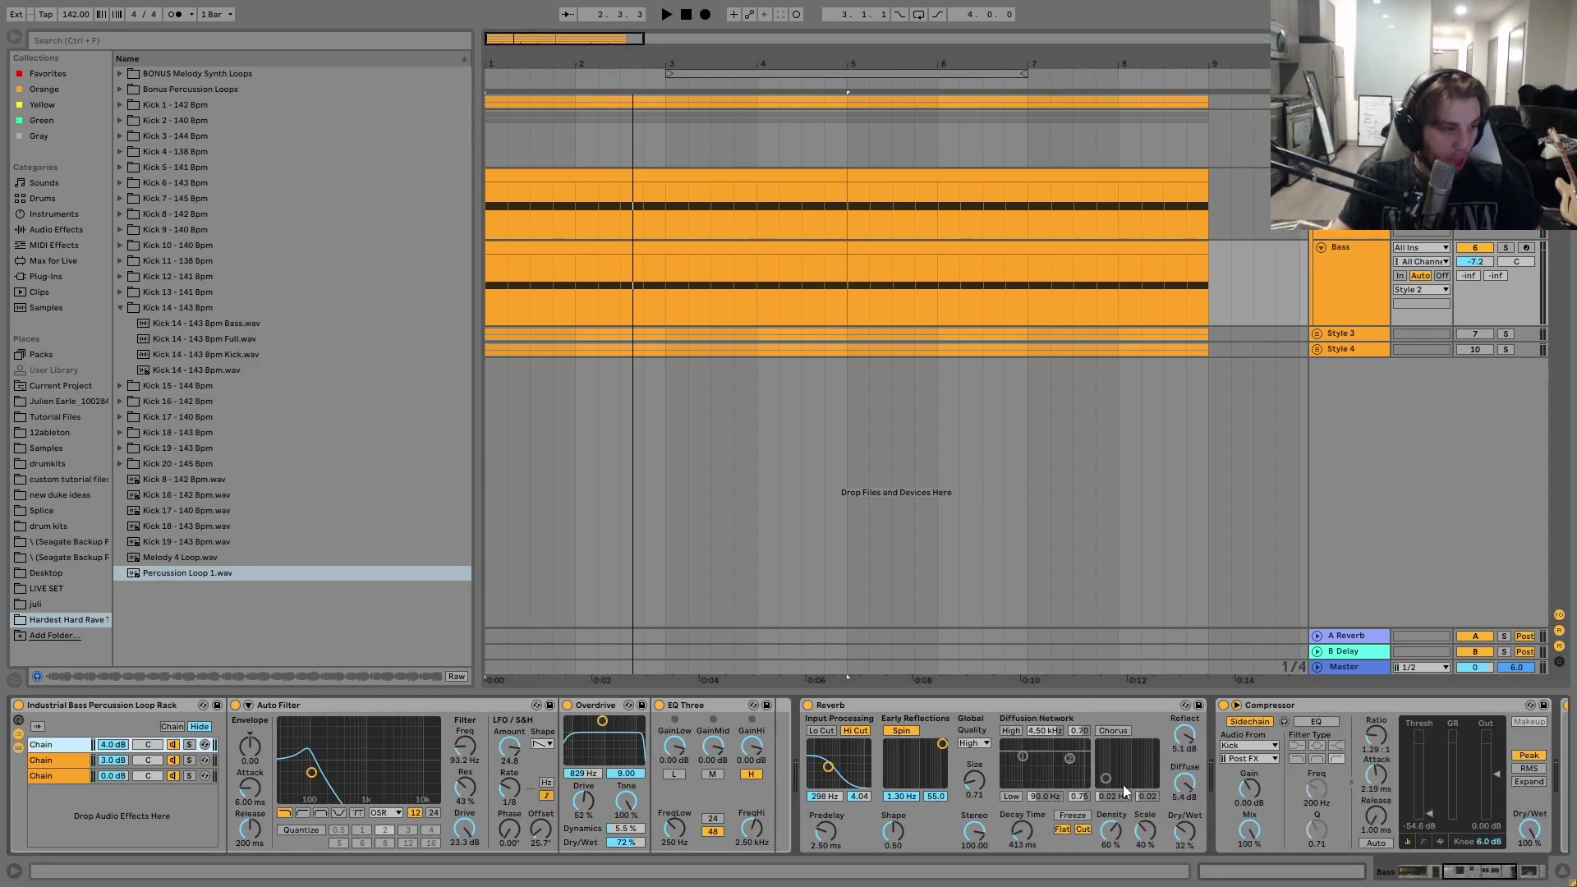
scroll(1100, 784, right, 5)
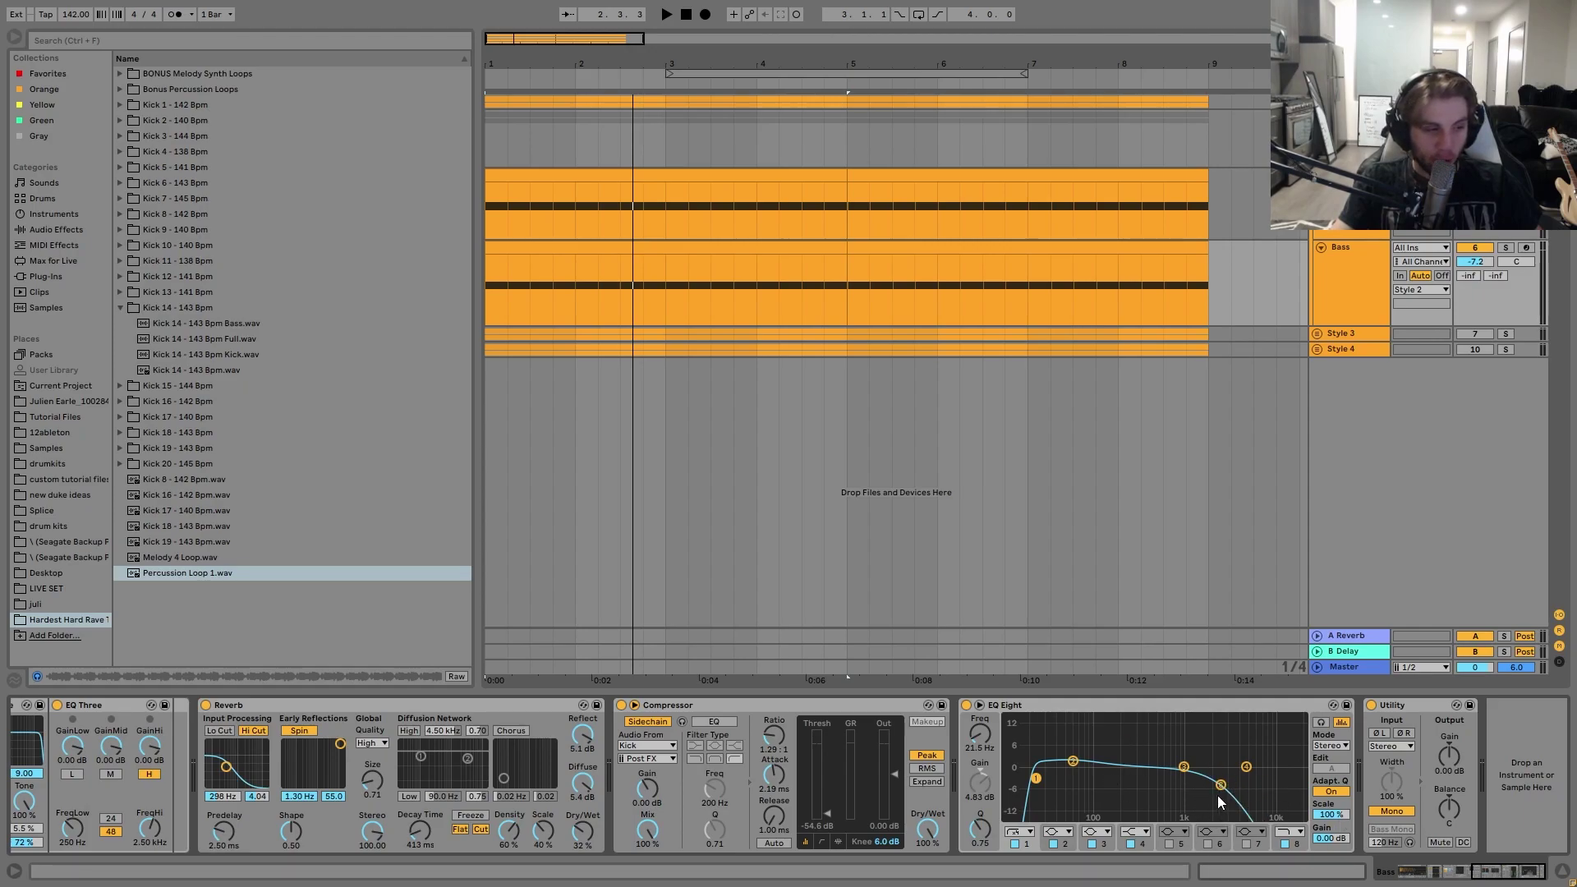
mouse_move(1221, 785)
mouse_down()
mouse_move(1302, 778)
mouse_move(1229, 787)
mouse_up()
key(space)
key(space)
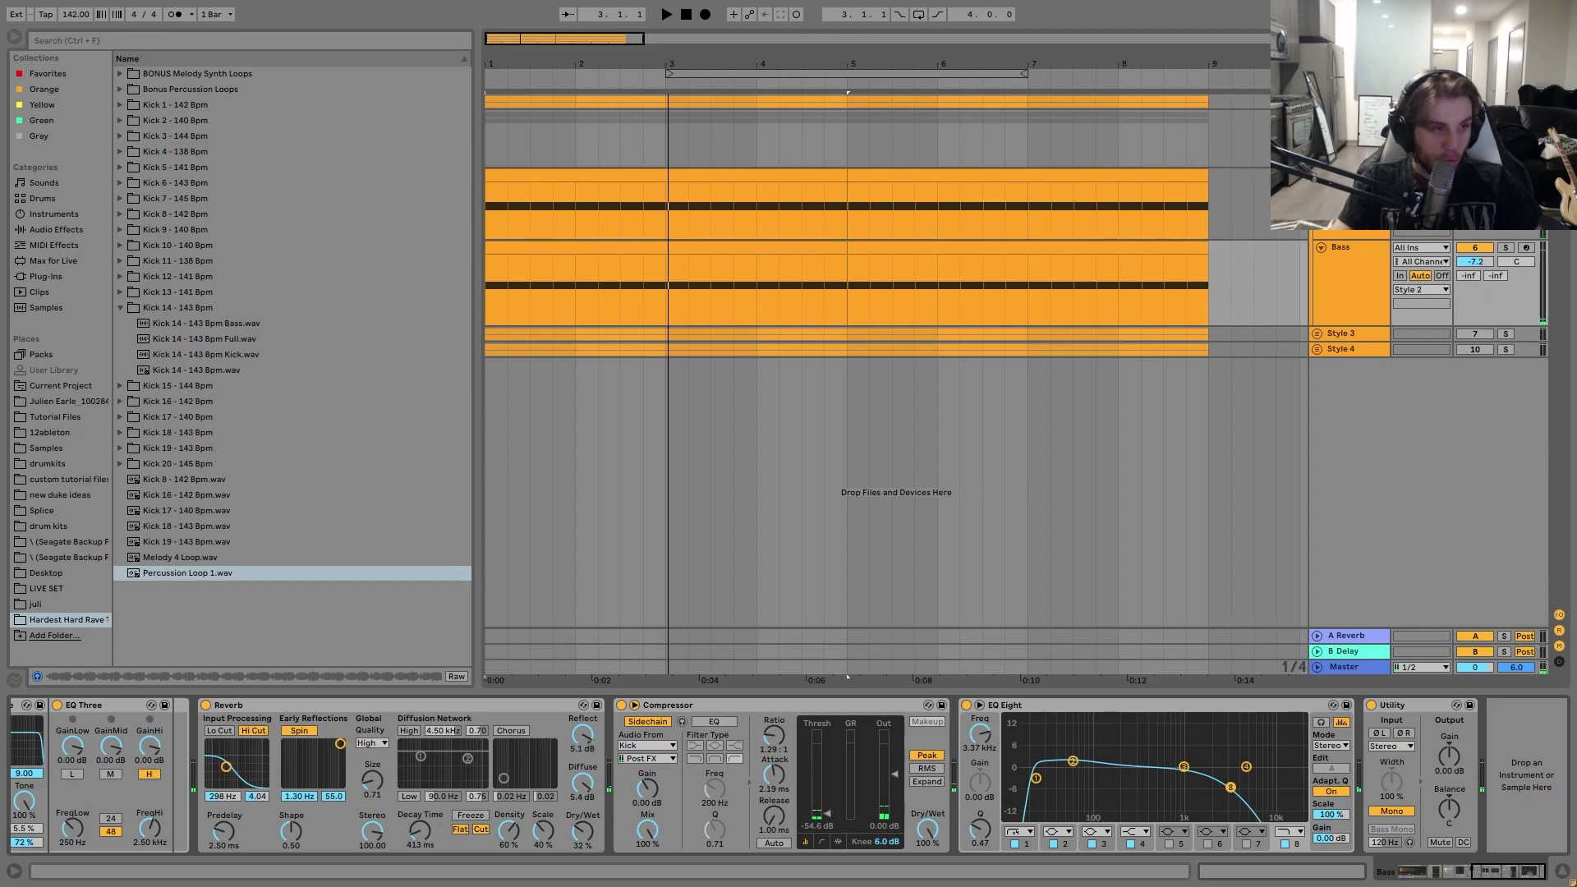
click(1347, 135)
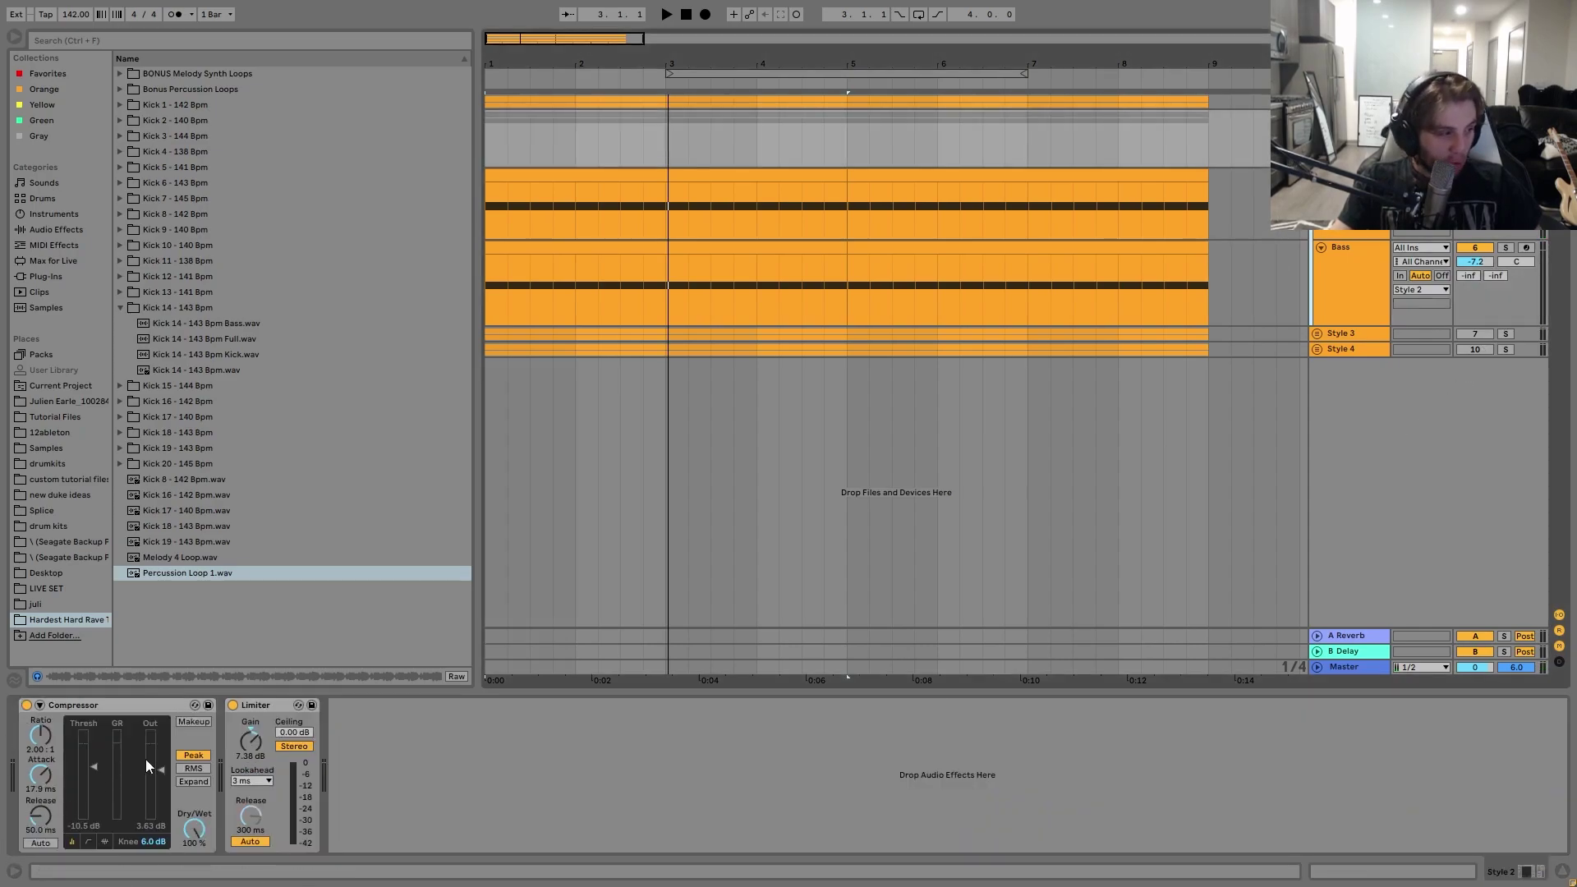
key(space)
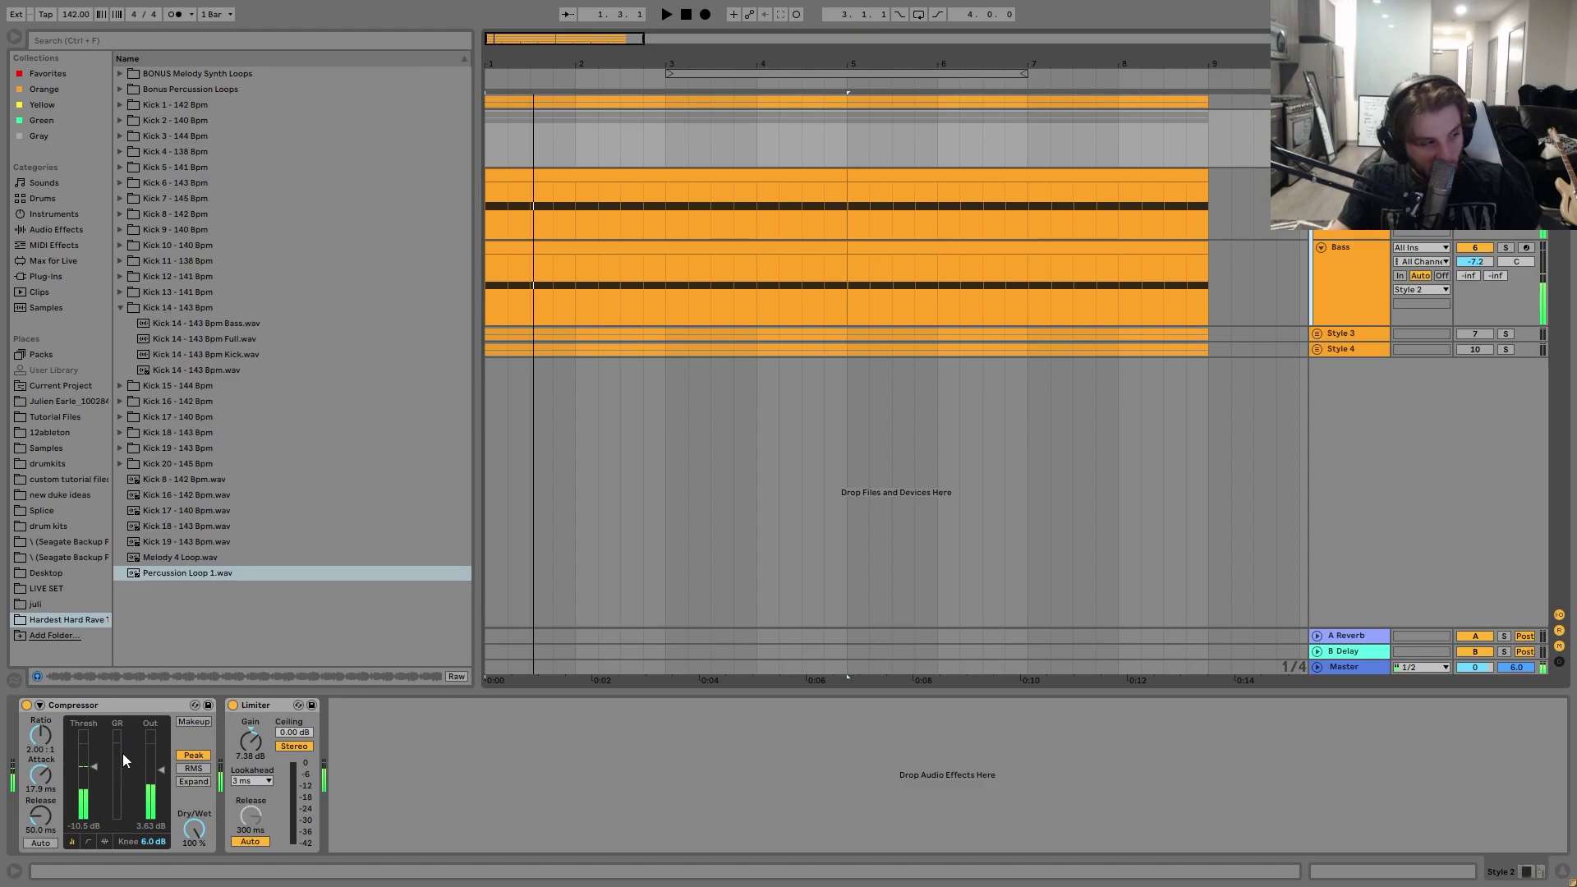
- Switch the Style 2 Limiter off and back on, auditioning the mix each way
key(space)
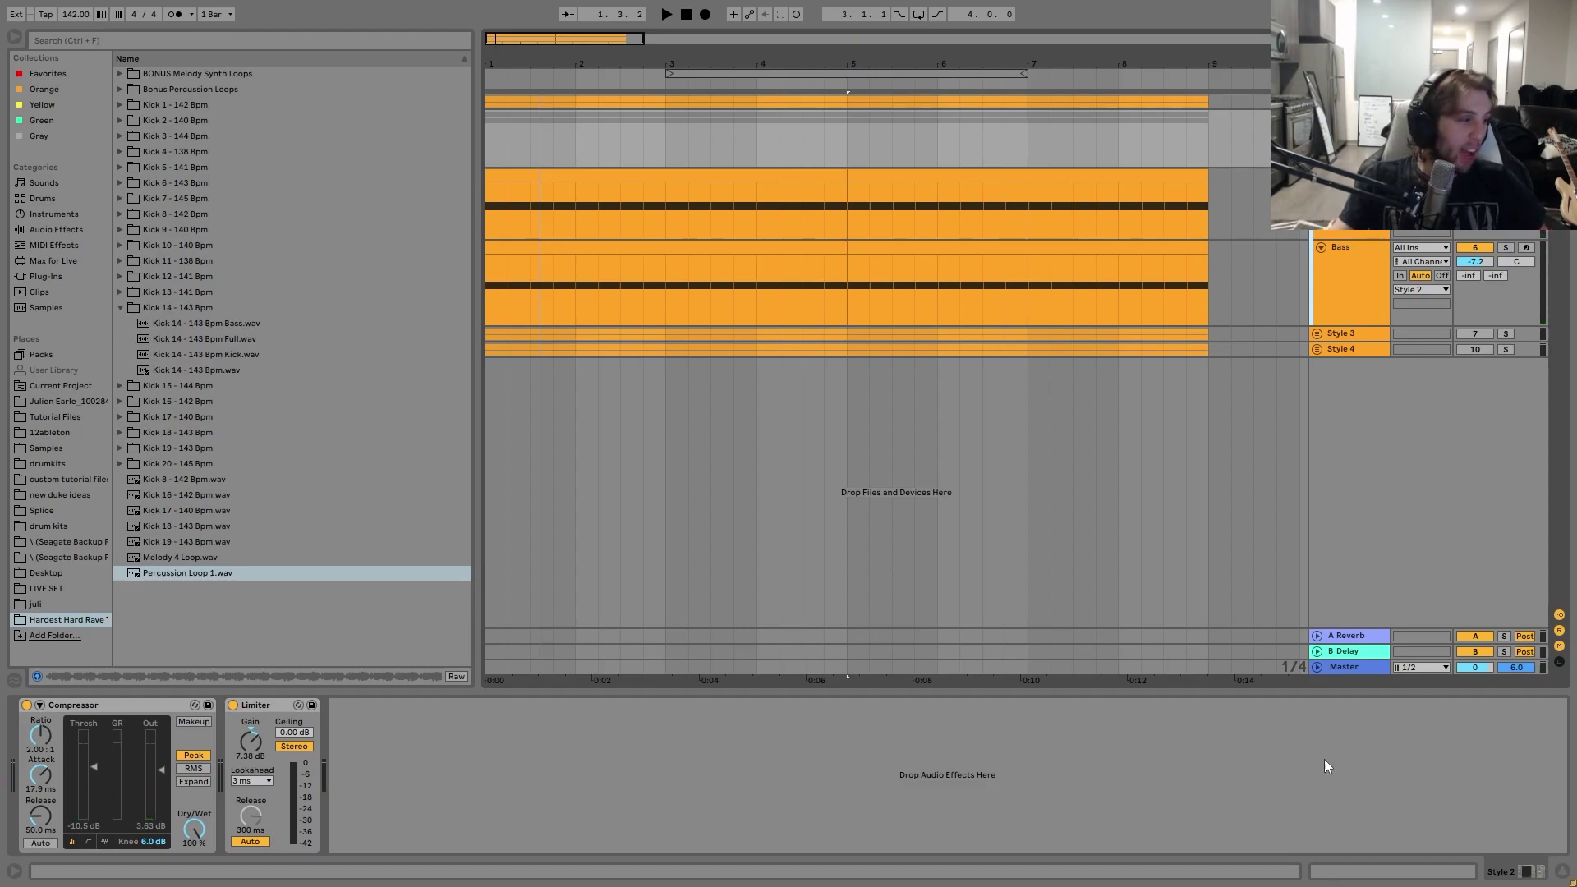
key(space)
click(233, 704)
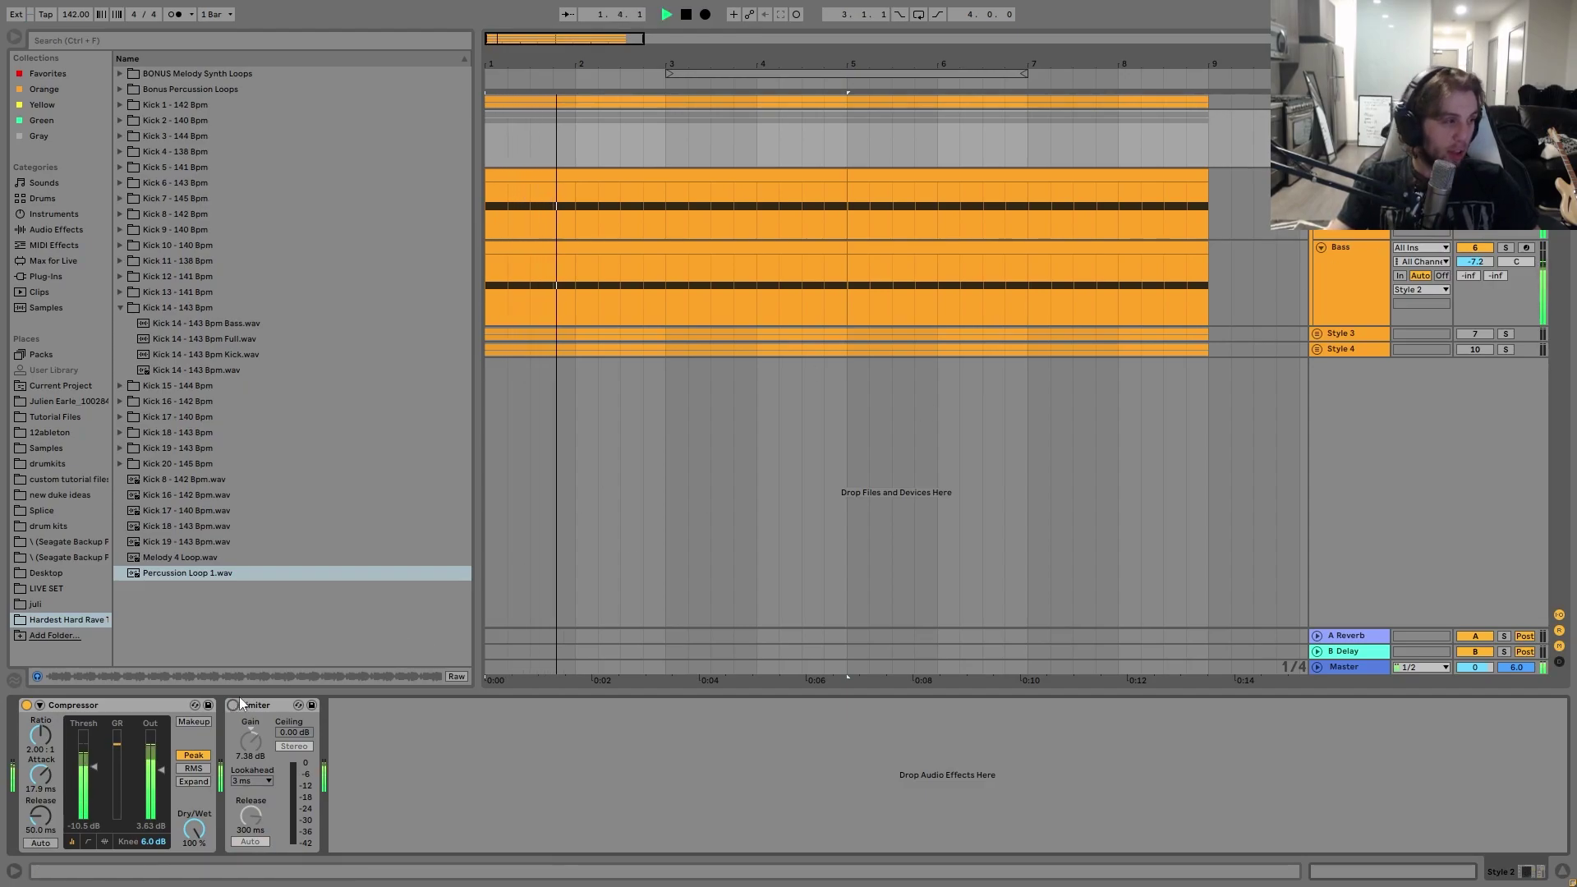
key(space)
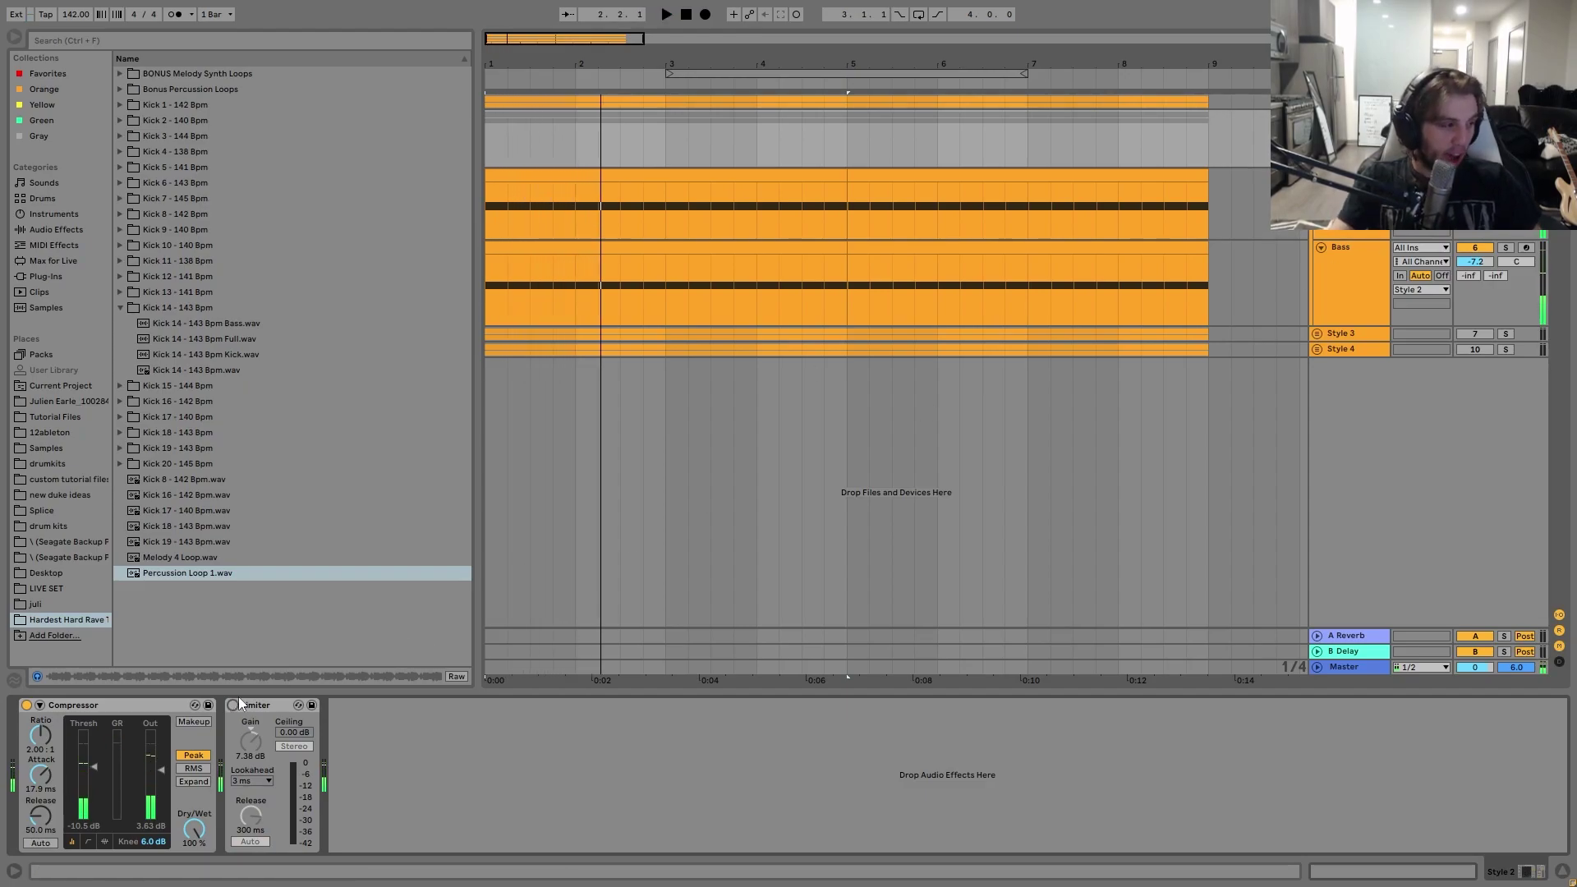
click(232, 705)
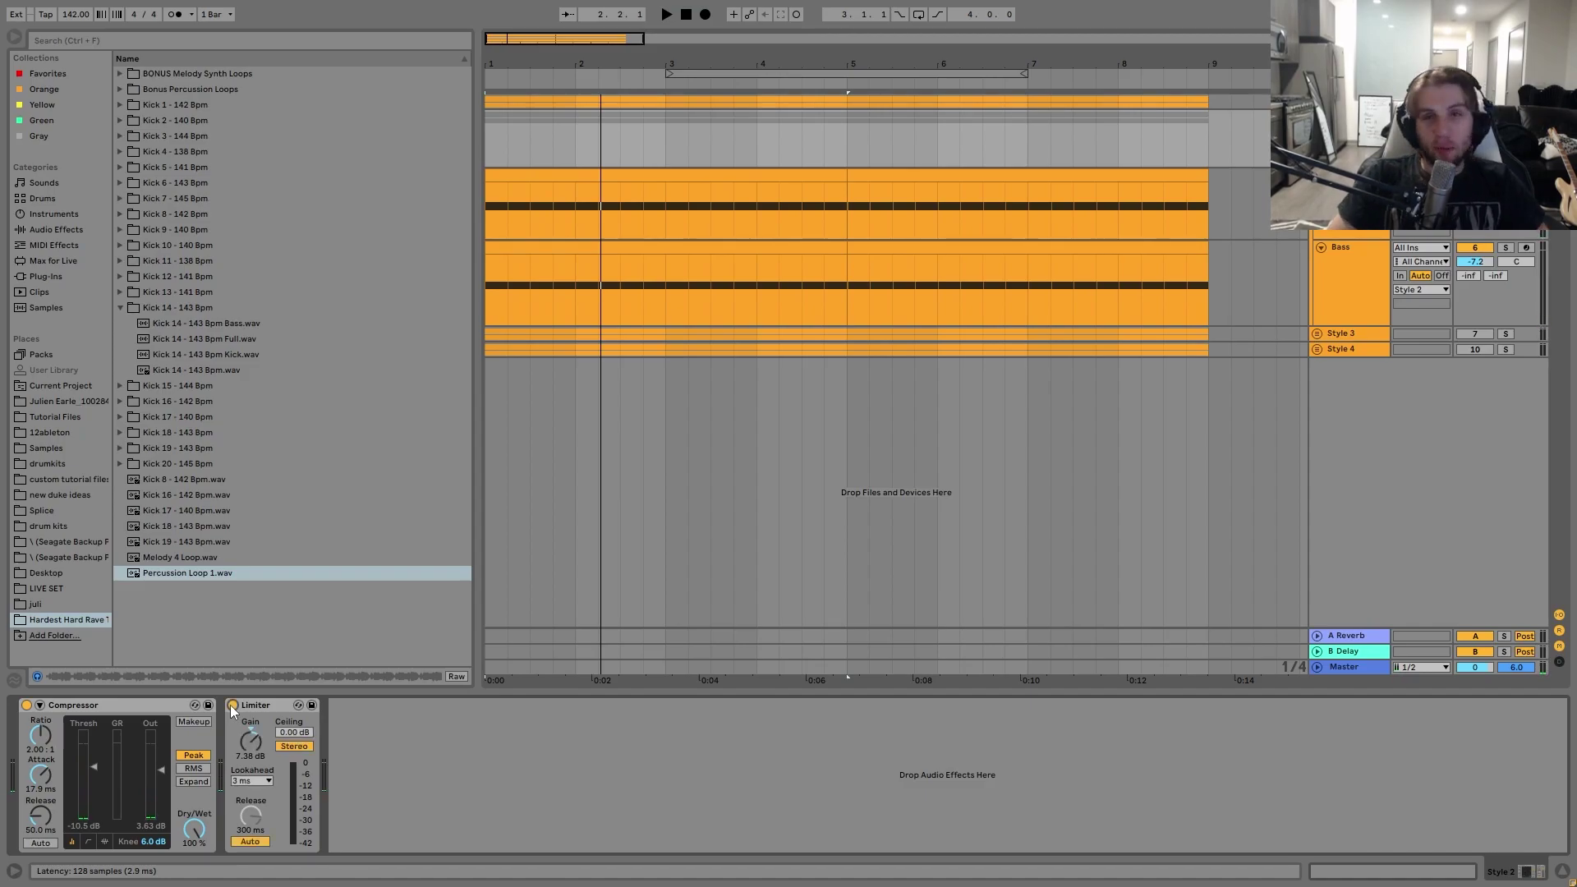
key(space)
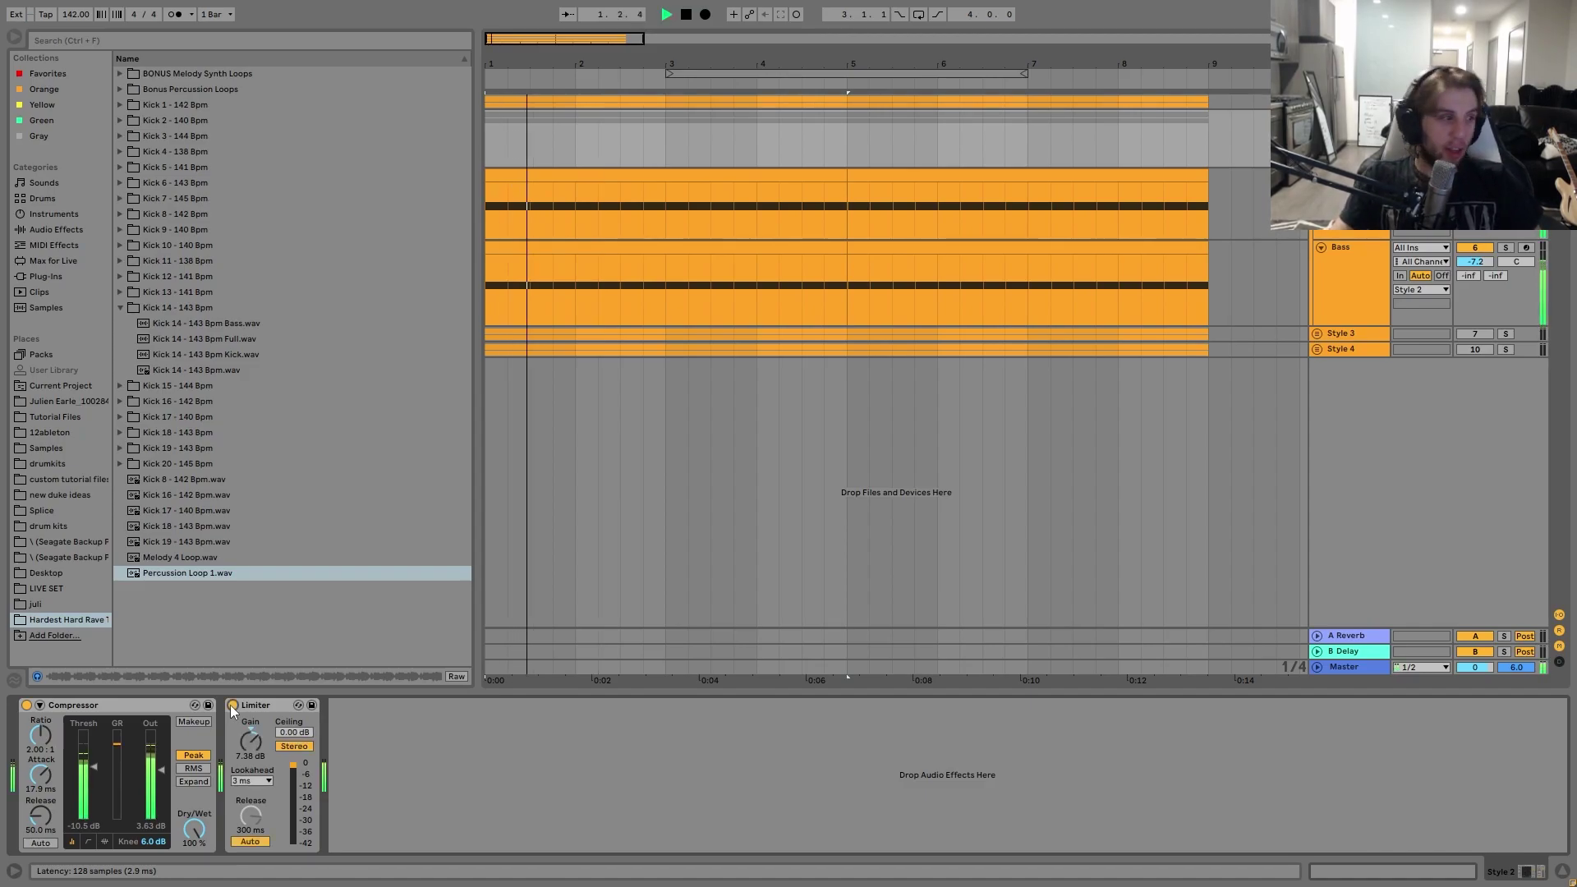
key(space)
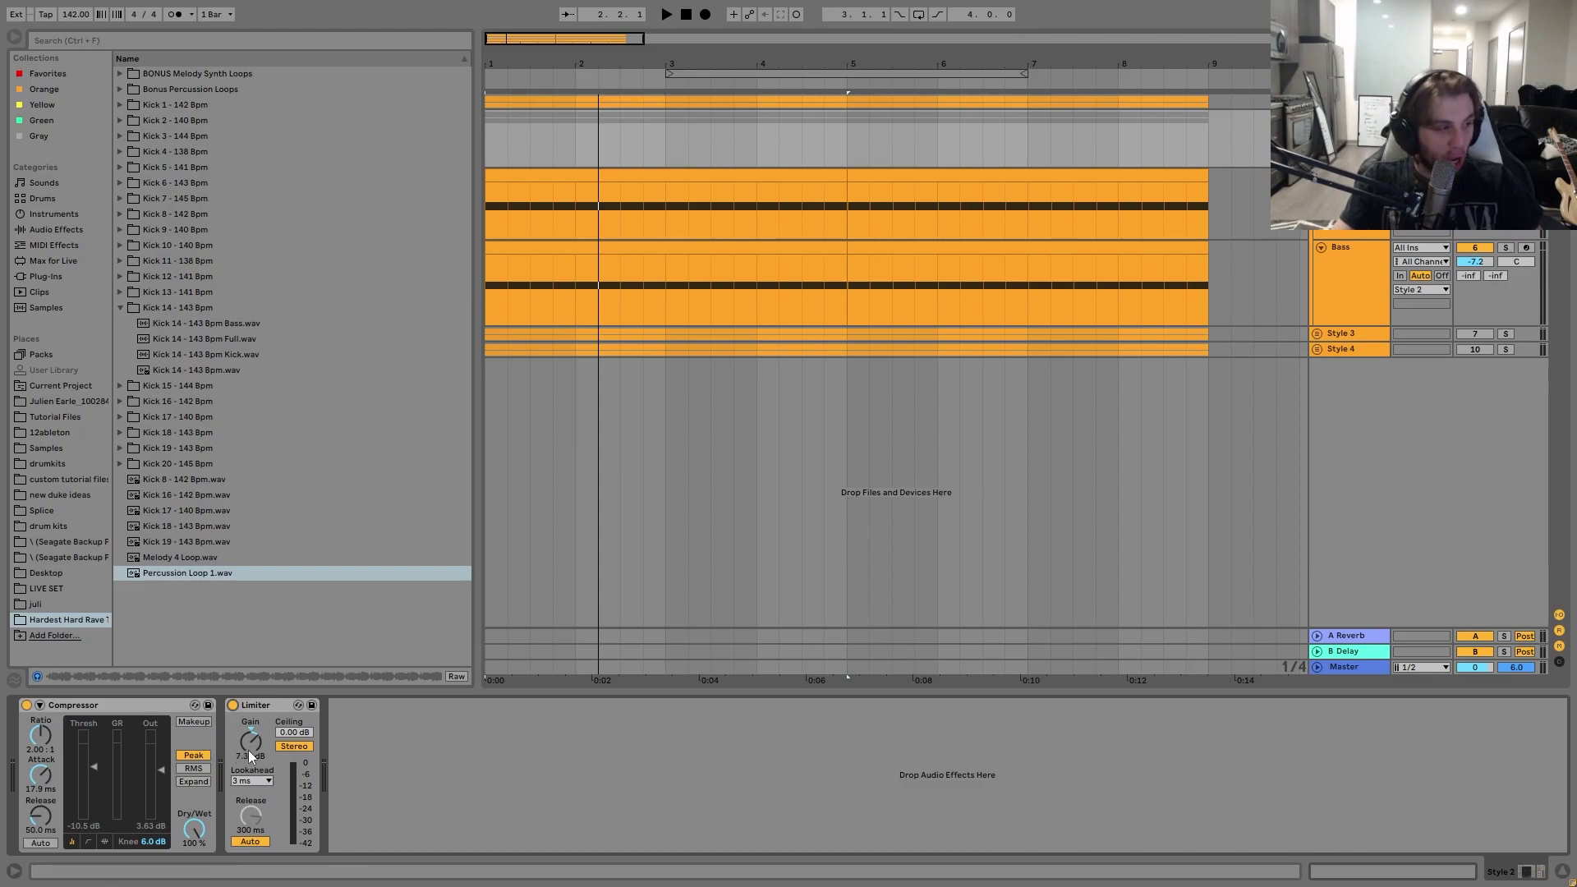
- Try Limiter gain at 5.90 dB, undo to 7.38 dB, solo Style 3 and fold the tracks
key(space)
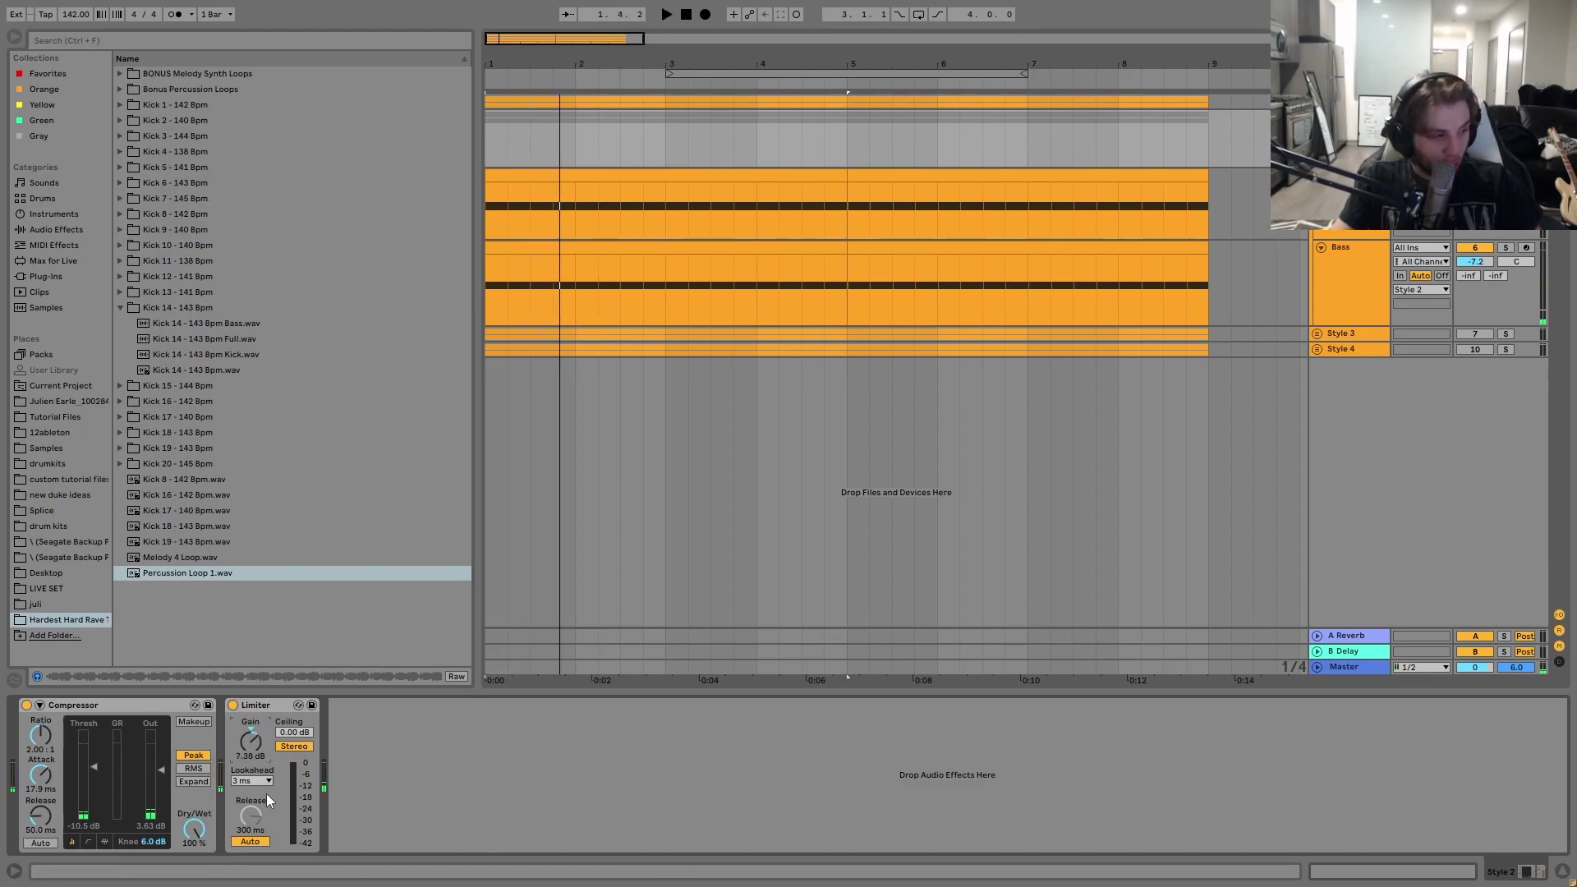
key(space)
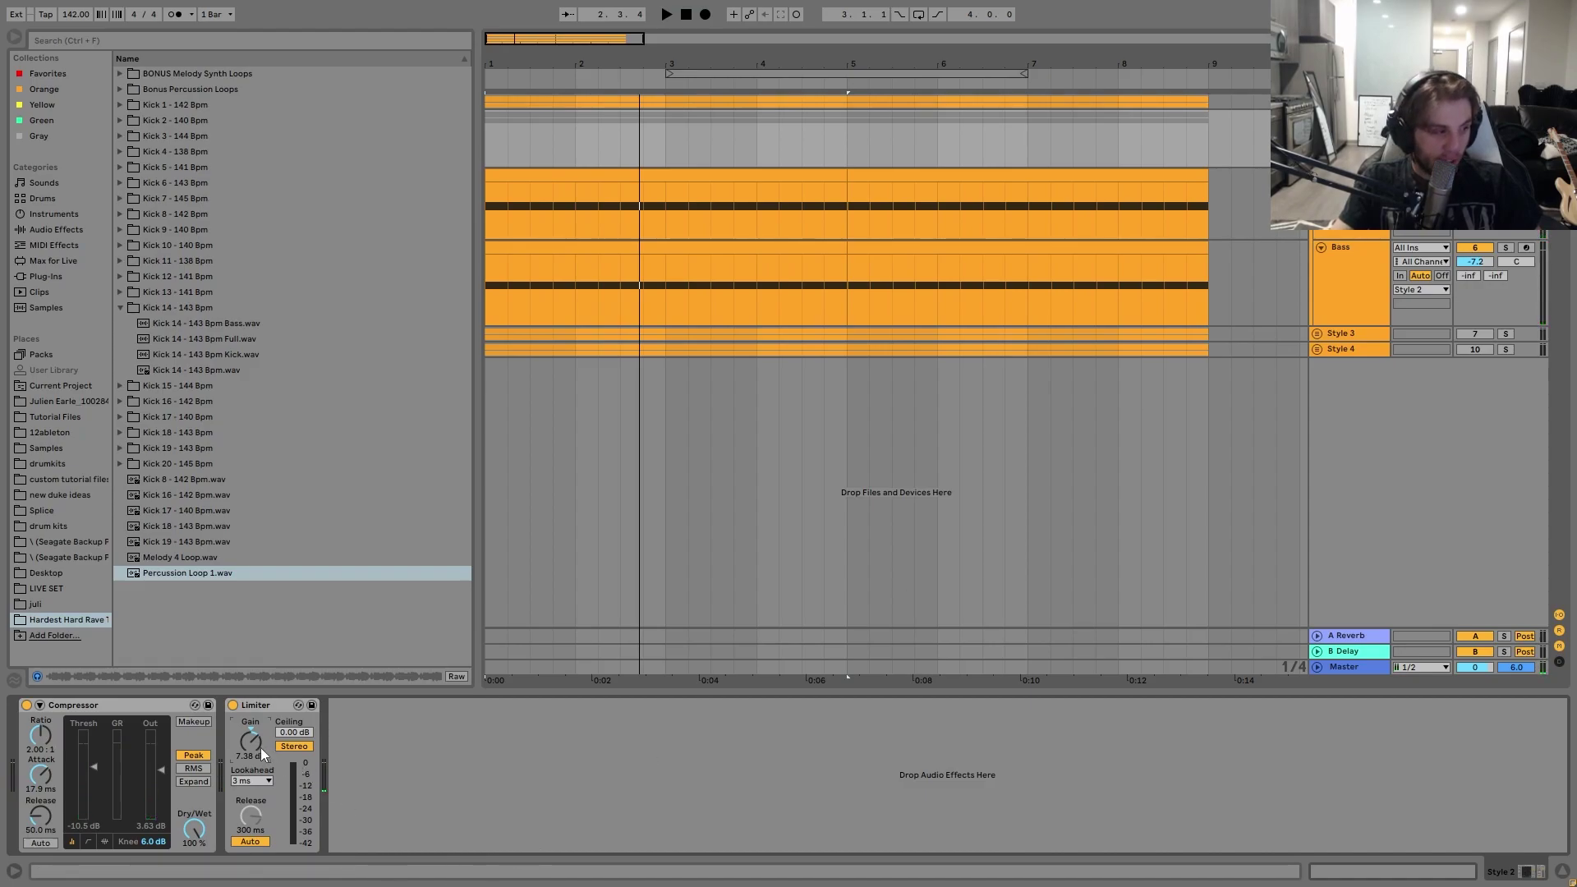
key(space)
drag(260, 747, 259, 768)
key(ctrl+z)
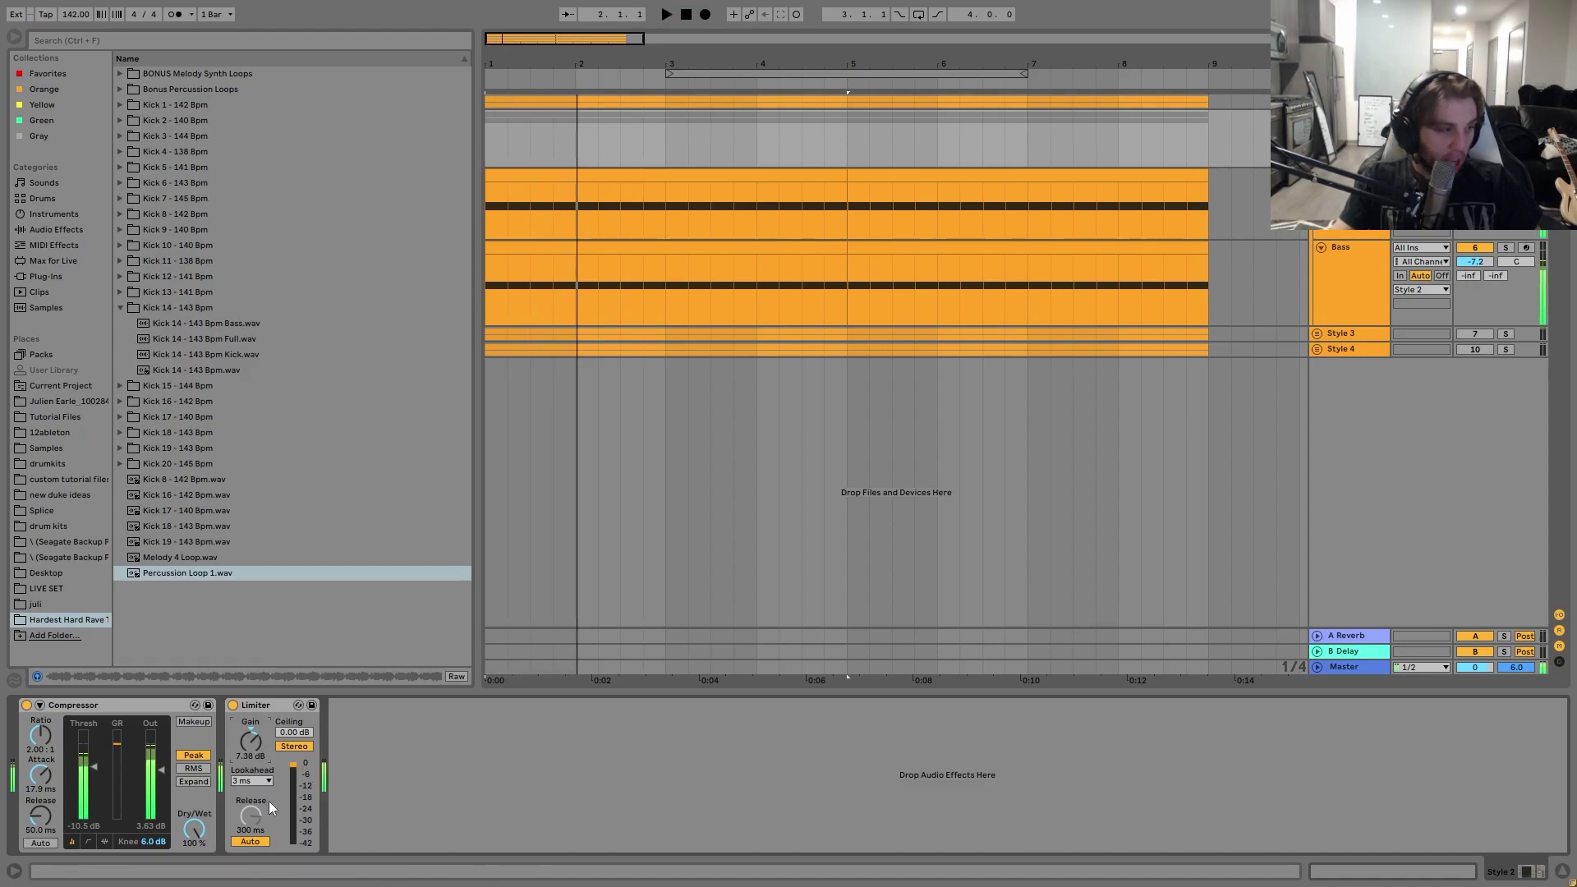
click(1506, 335)
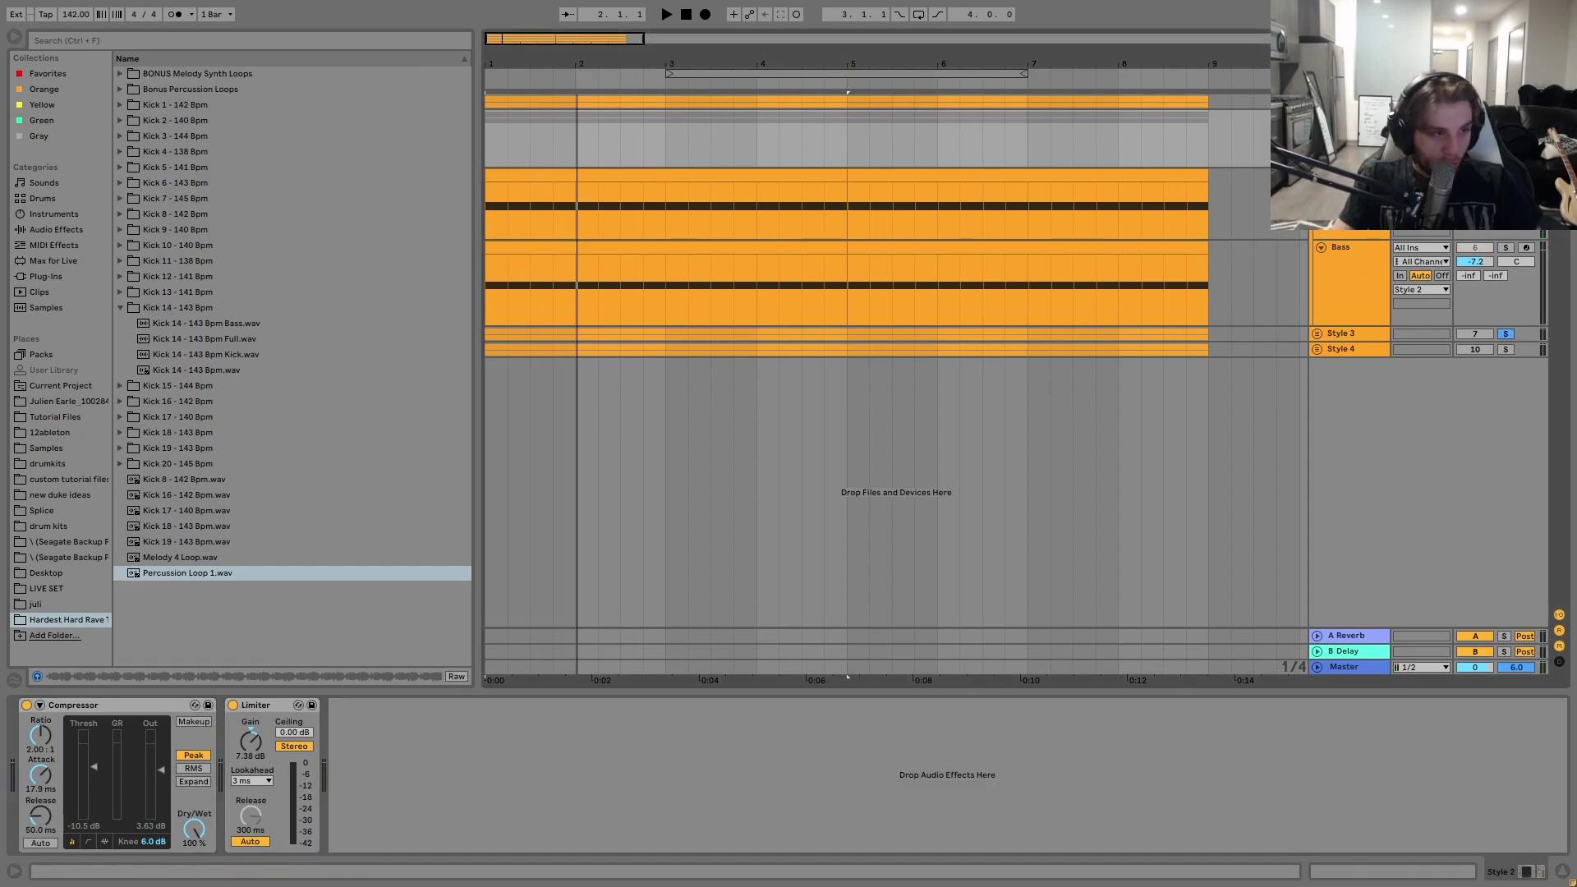
key(alt+u)
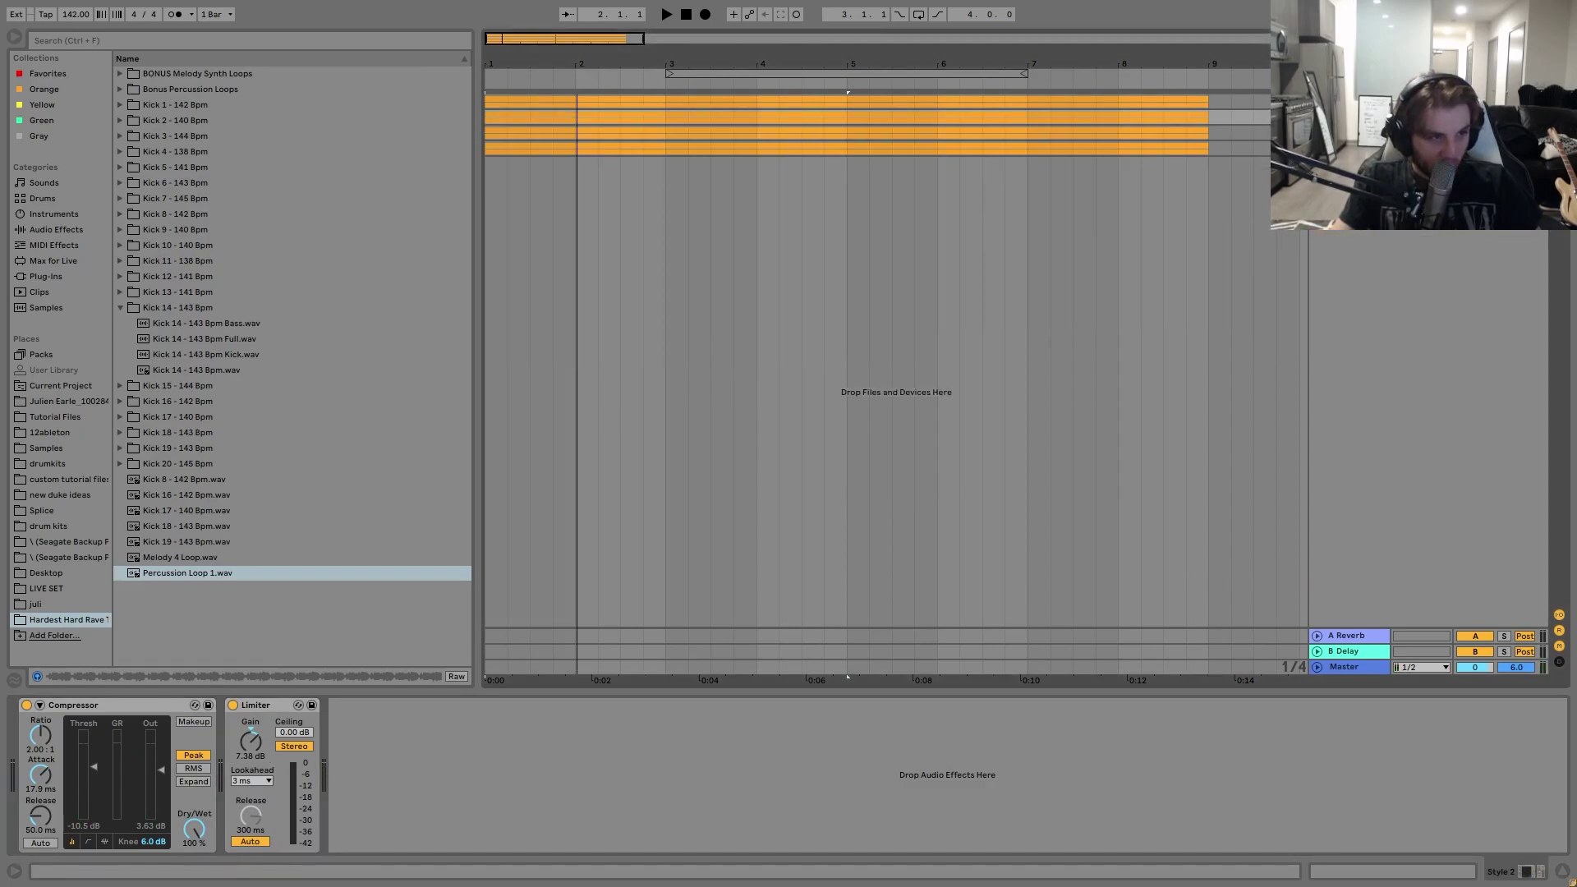
- Expand the arrangement tracks and audition the session from bar 1
key(space)
key(alt+u)
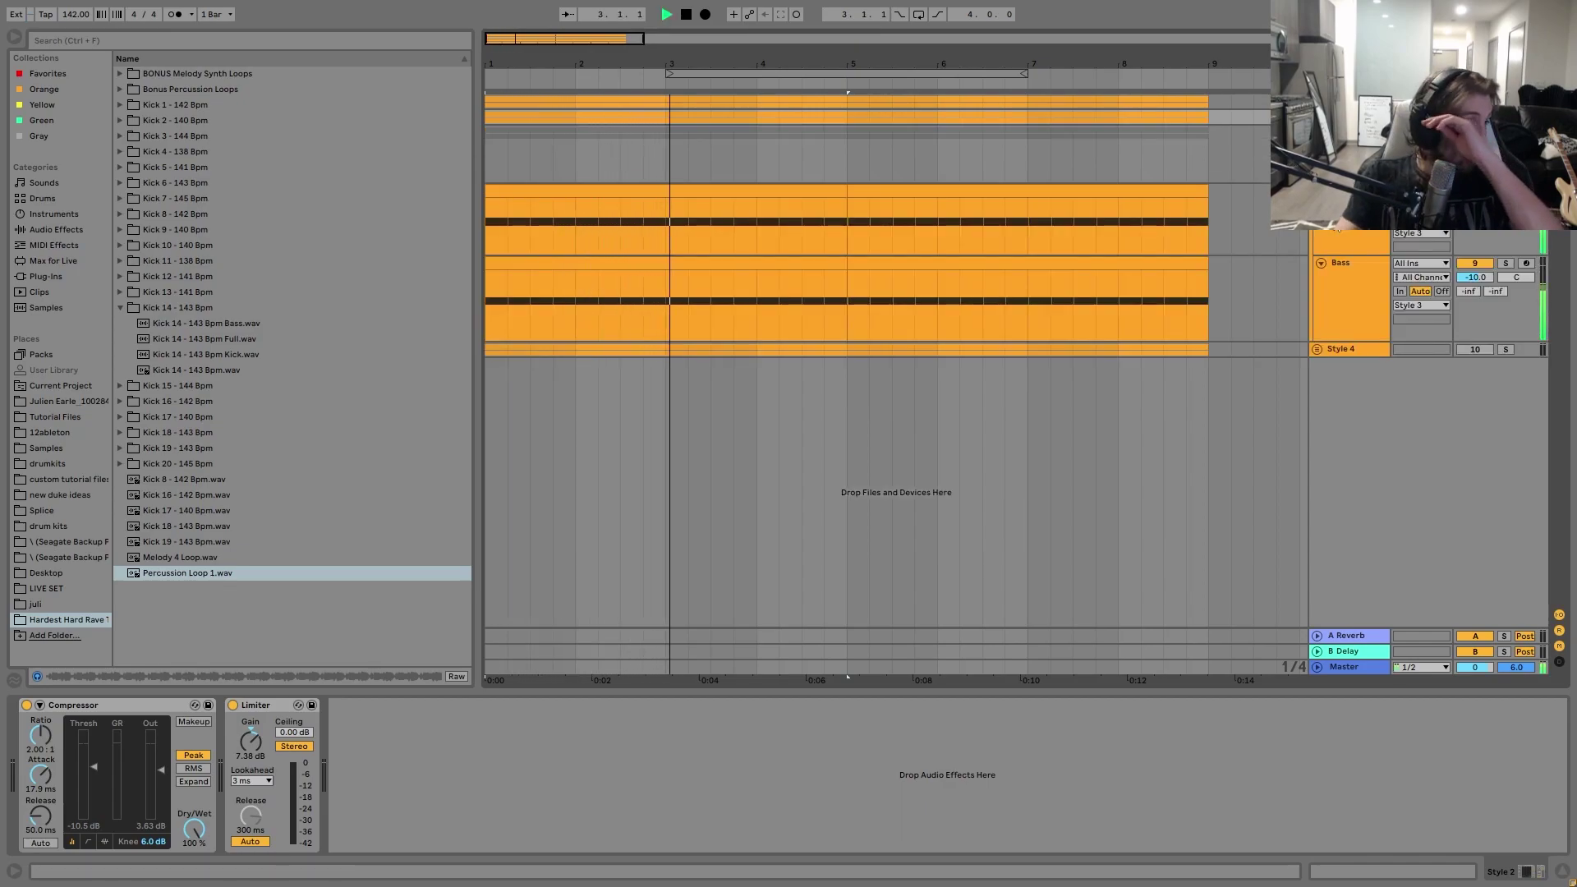
key(space)
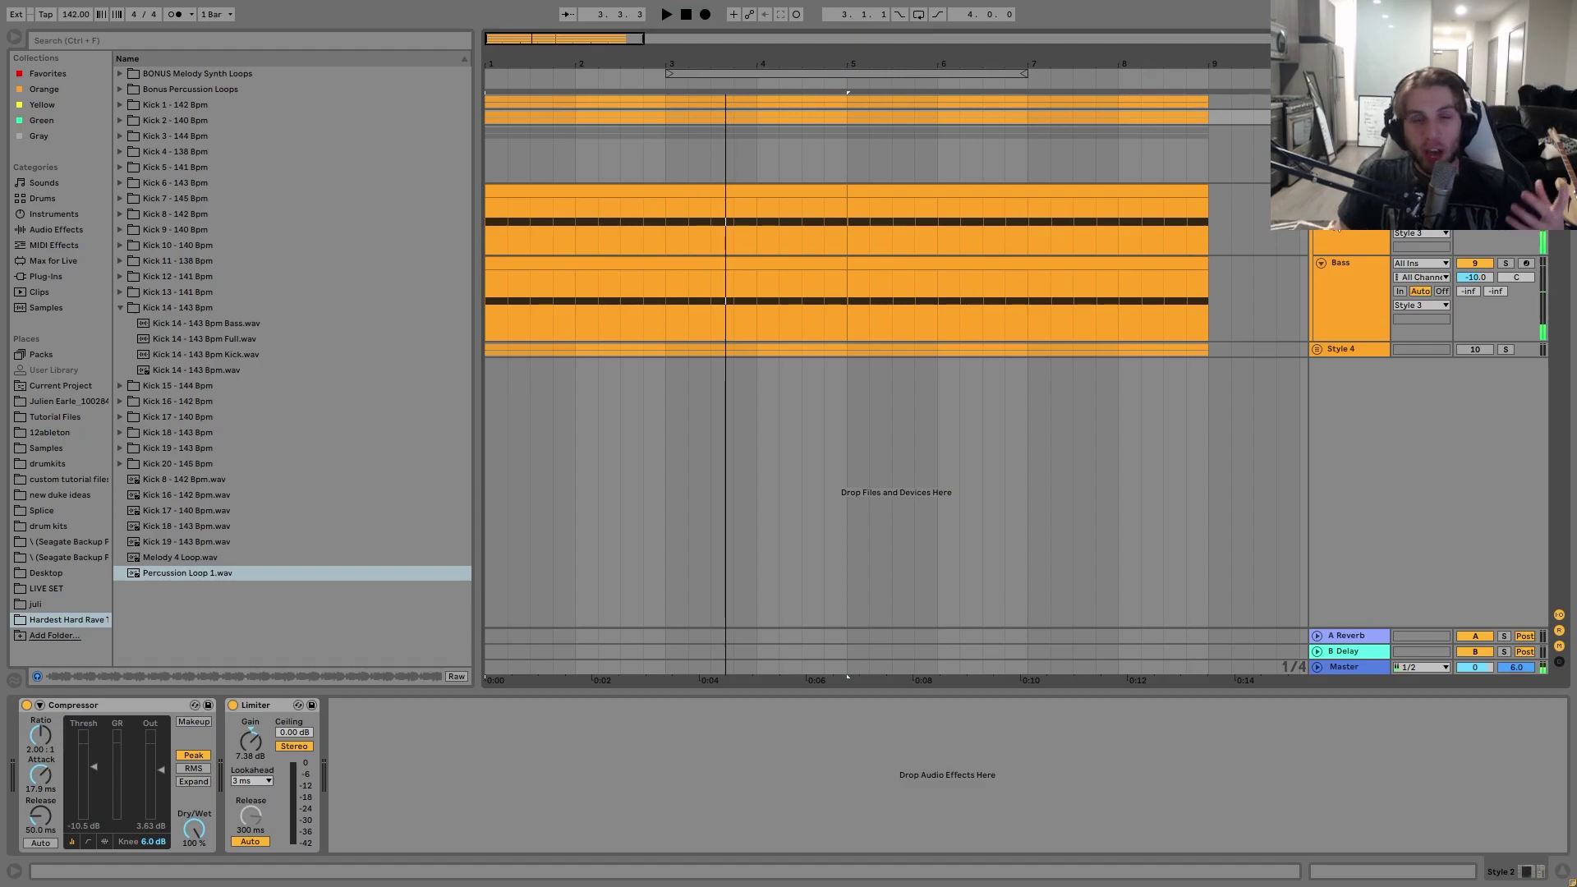
key(space)
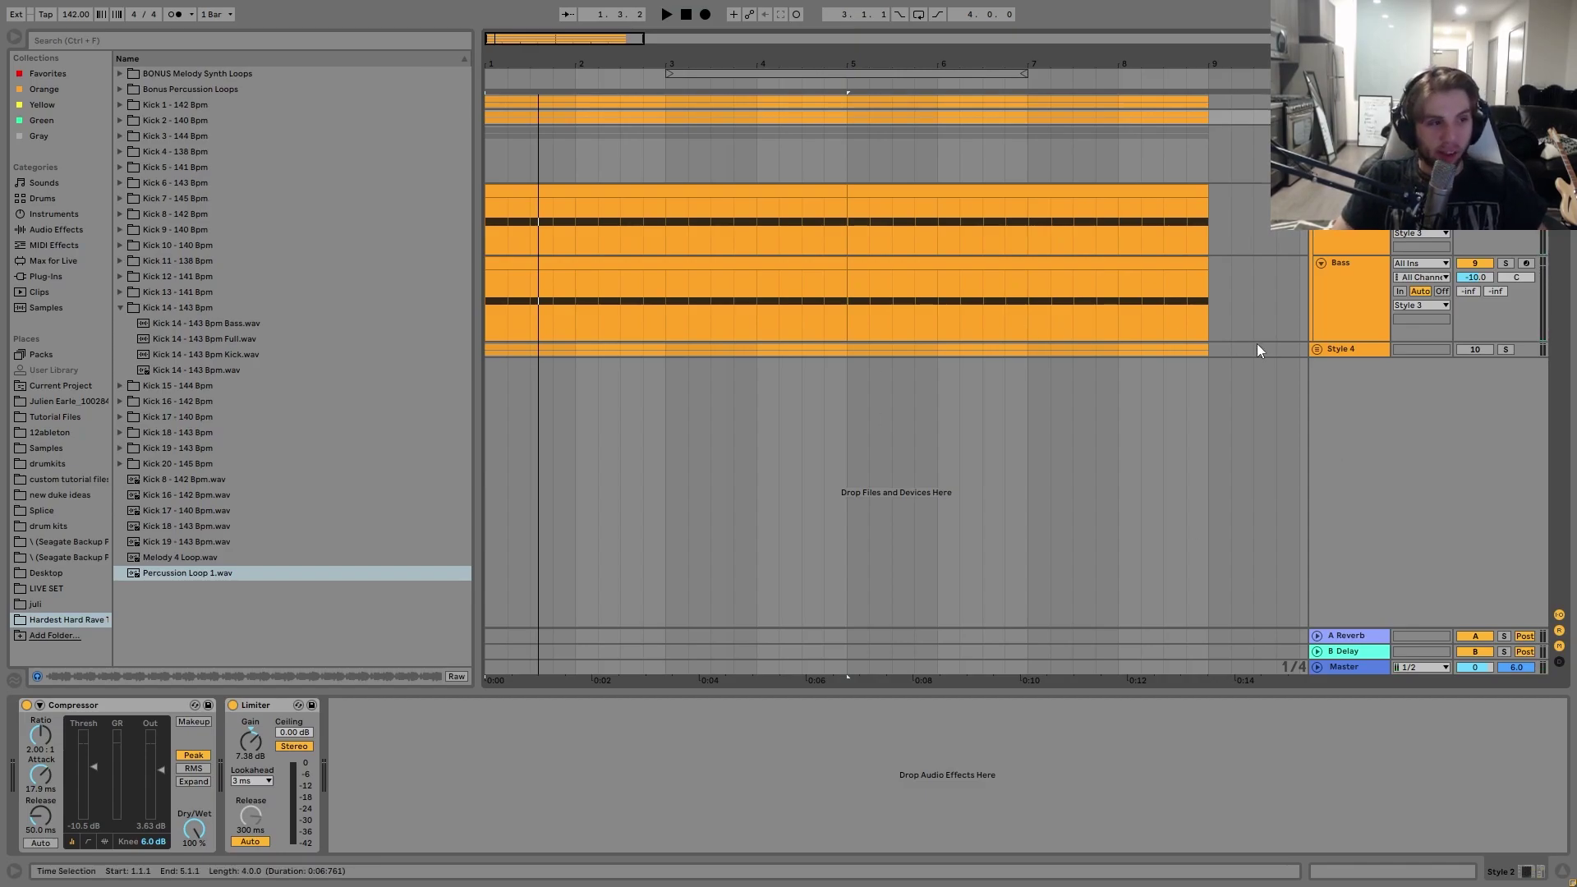
key(space)
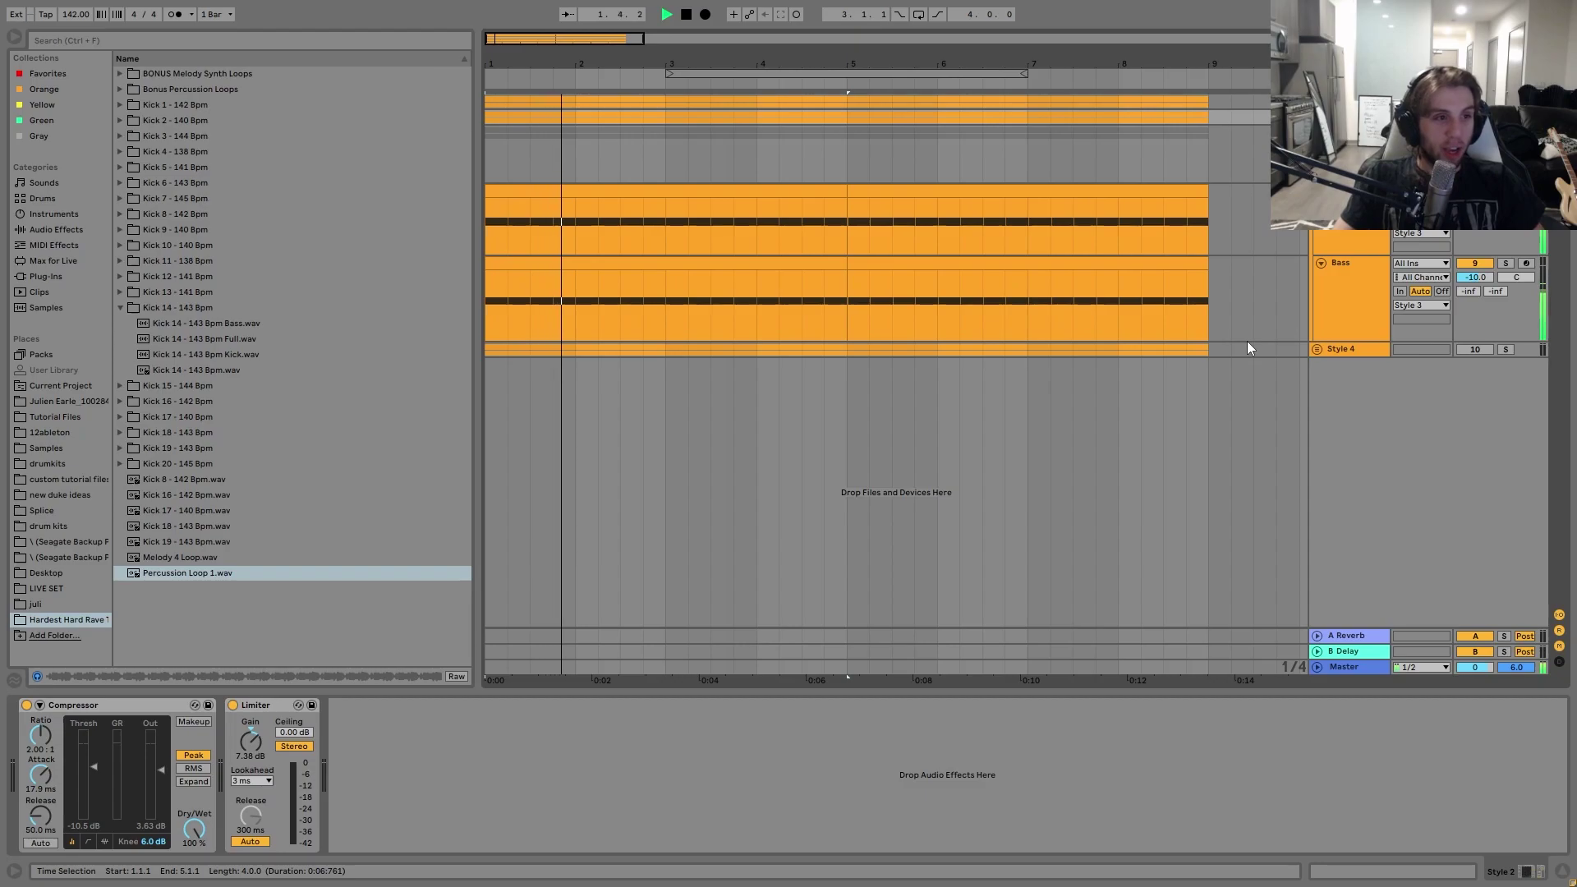
key(space)
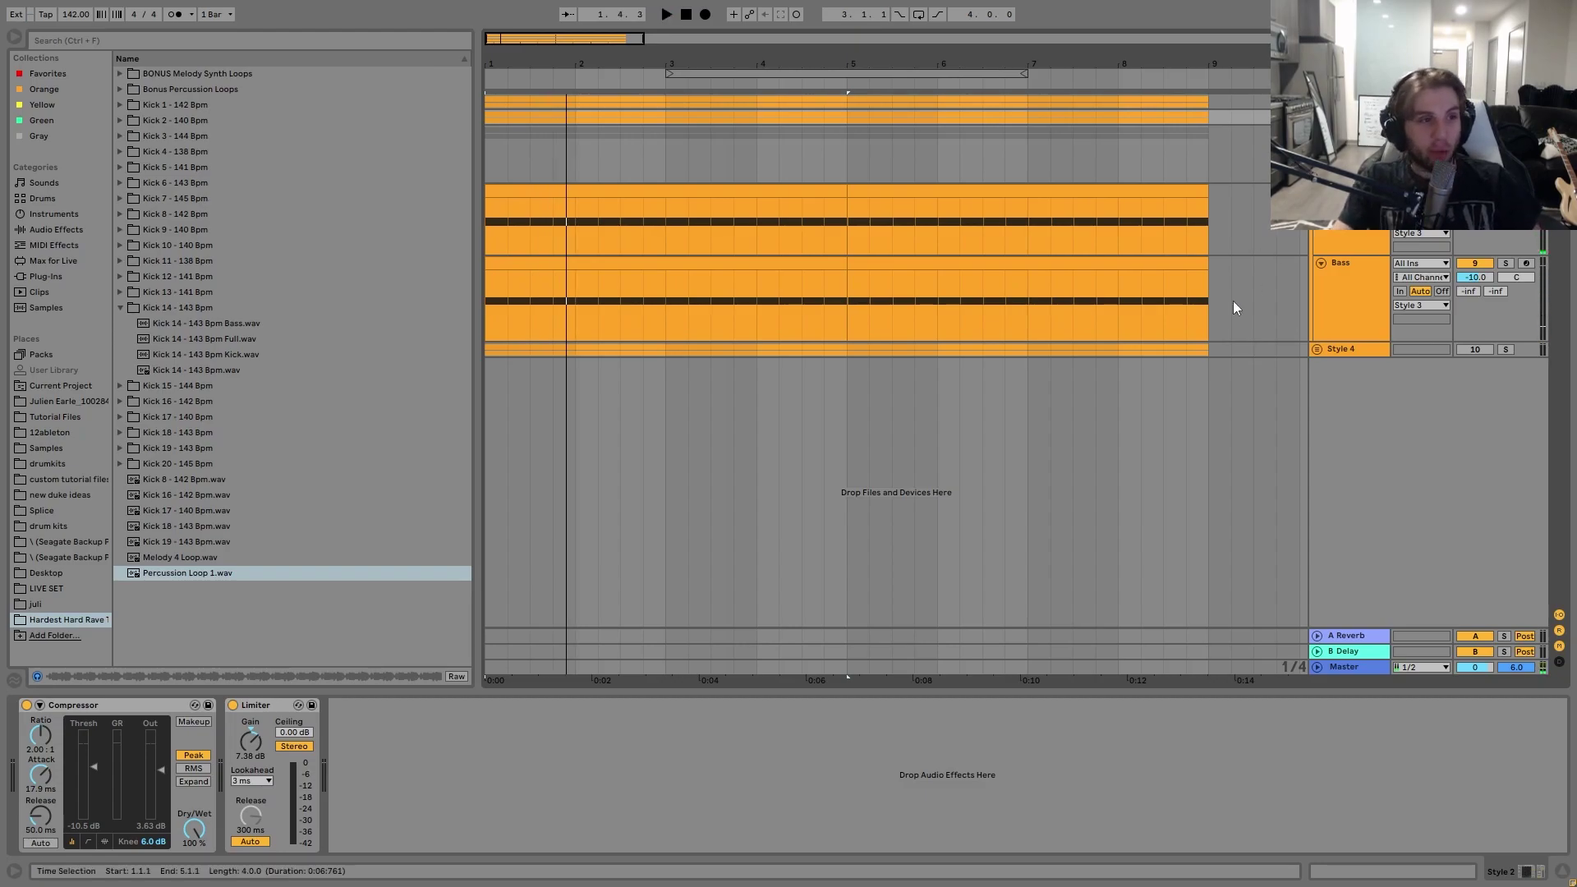
- Show the Kick track's two-layer hard techno Instrument Rack and EQ Three in Device View
click(1322, 245)
click(1330, 151)
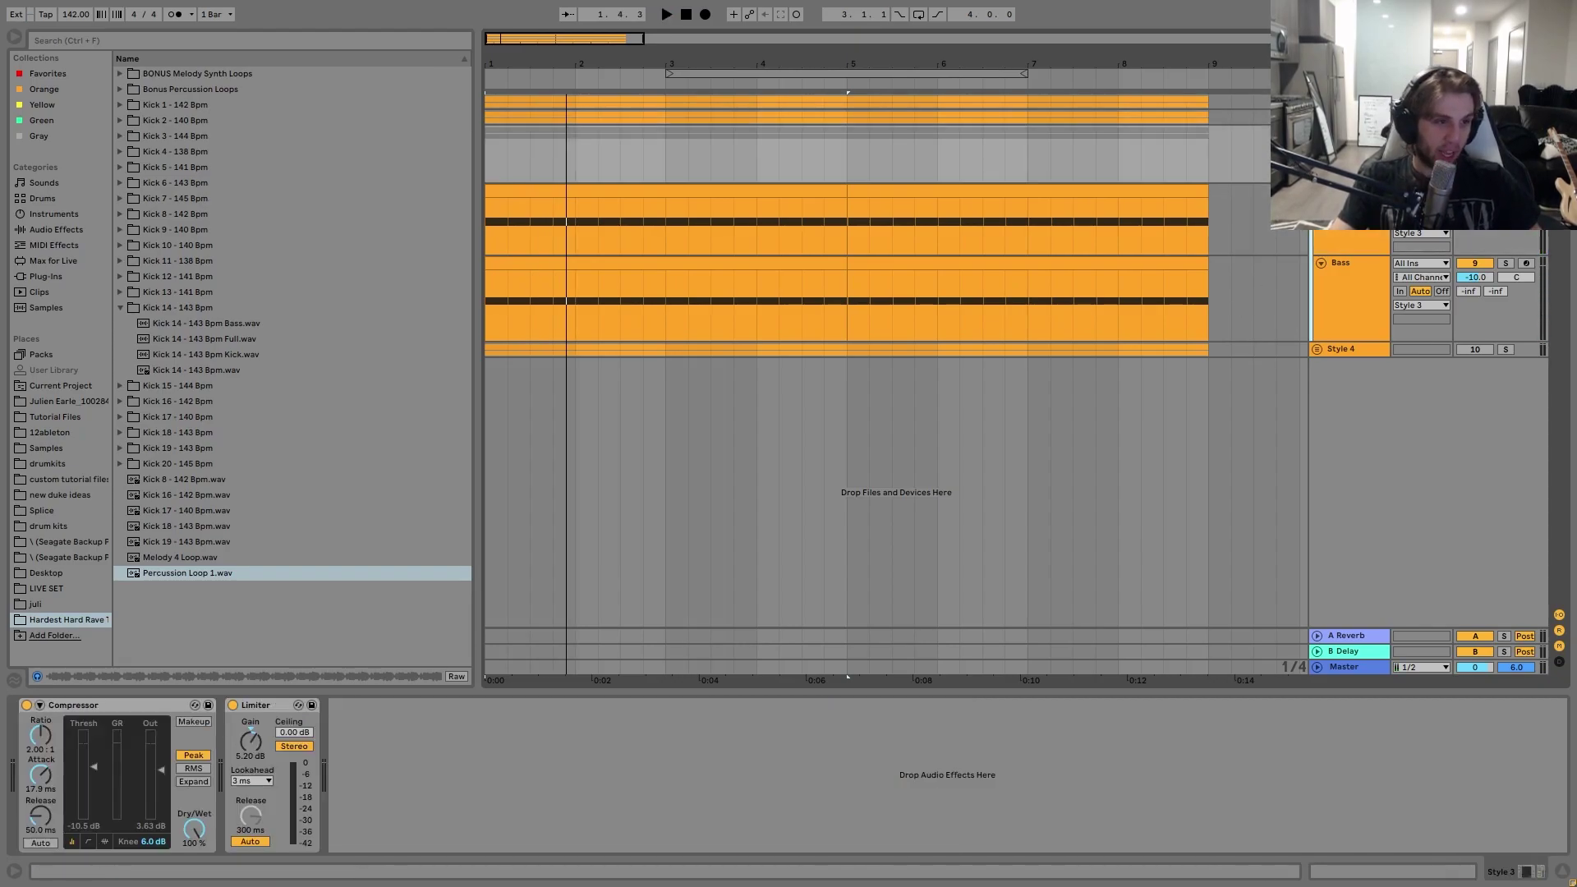
click(1330, 218)
key(space)
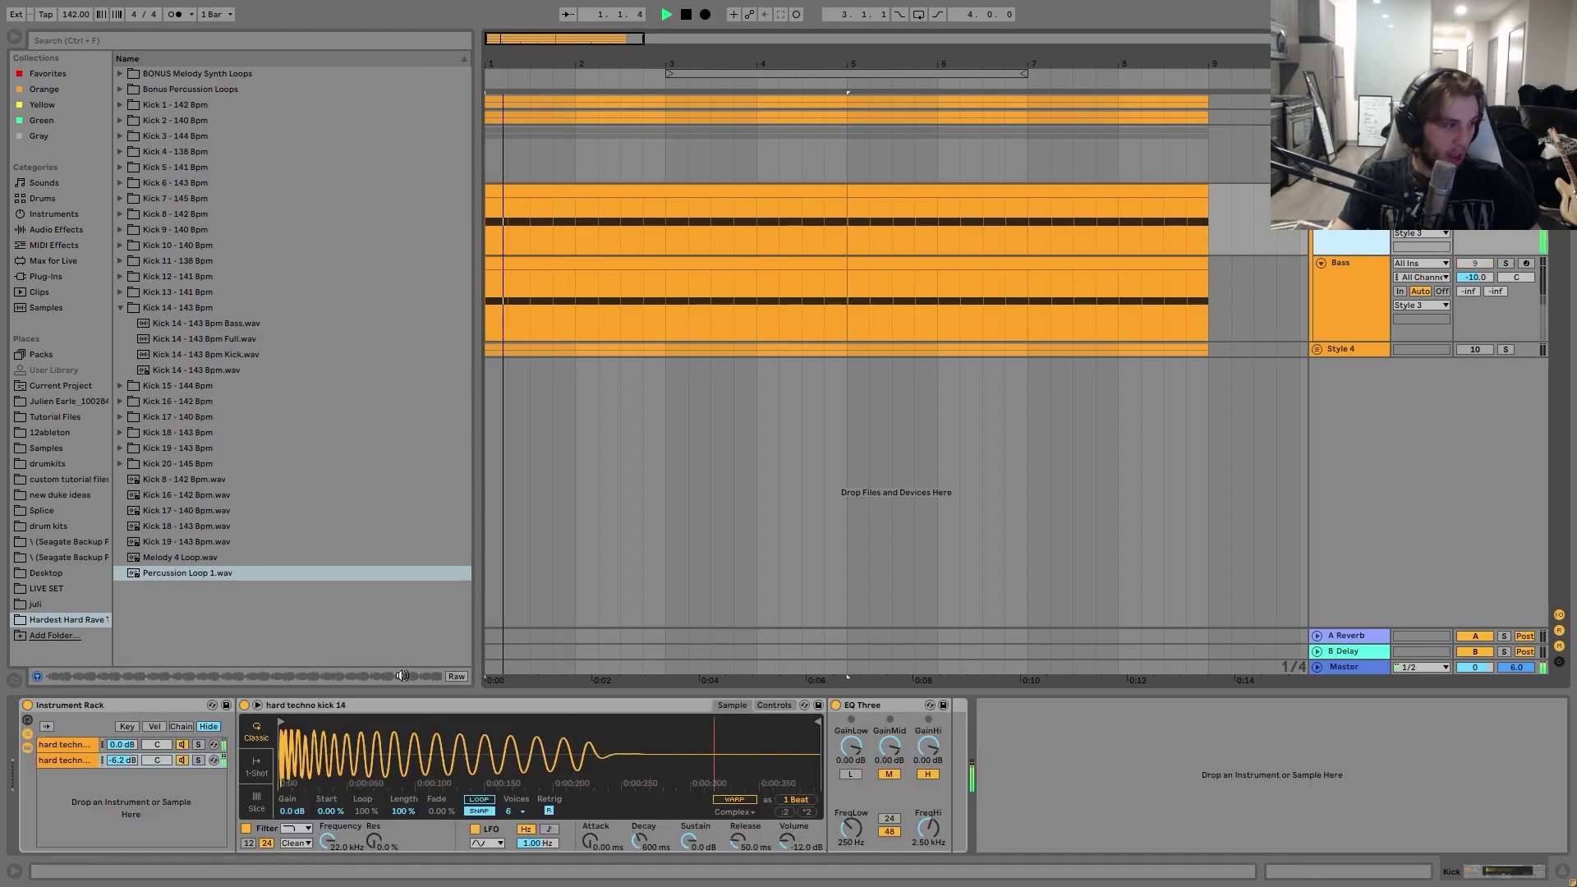
- Solo hard techno kick 9, then kick 14, in the rack, then unsolo so both layers play
click(197, 745)
key(space)
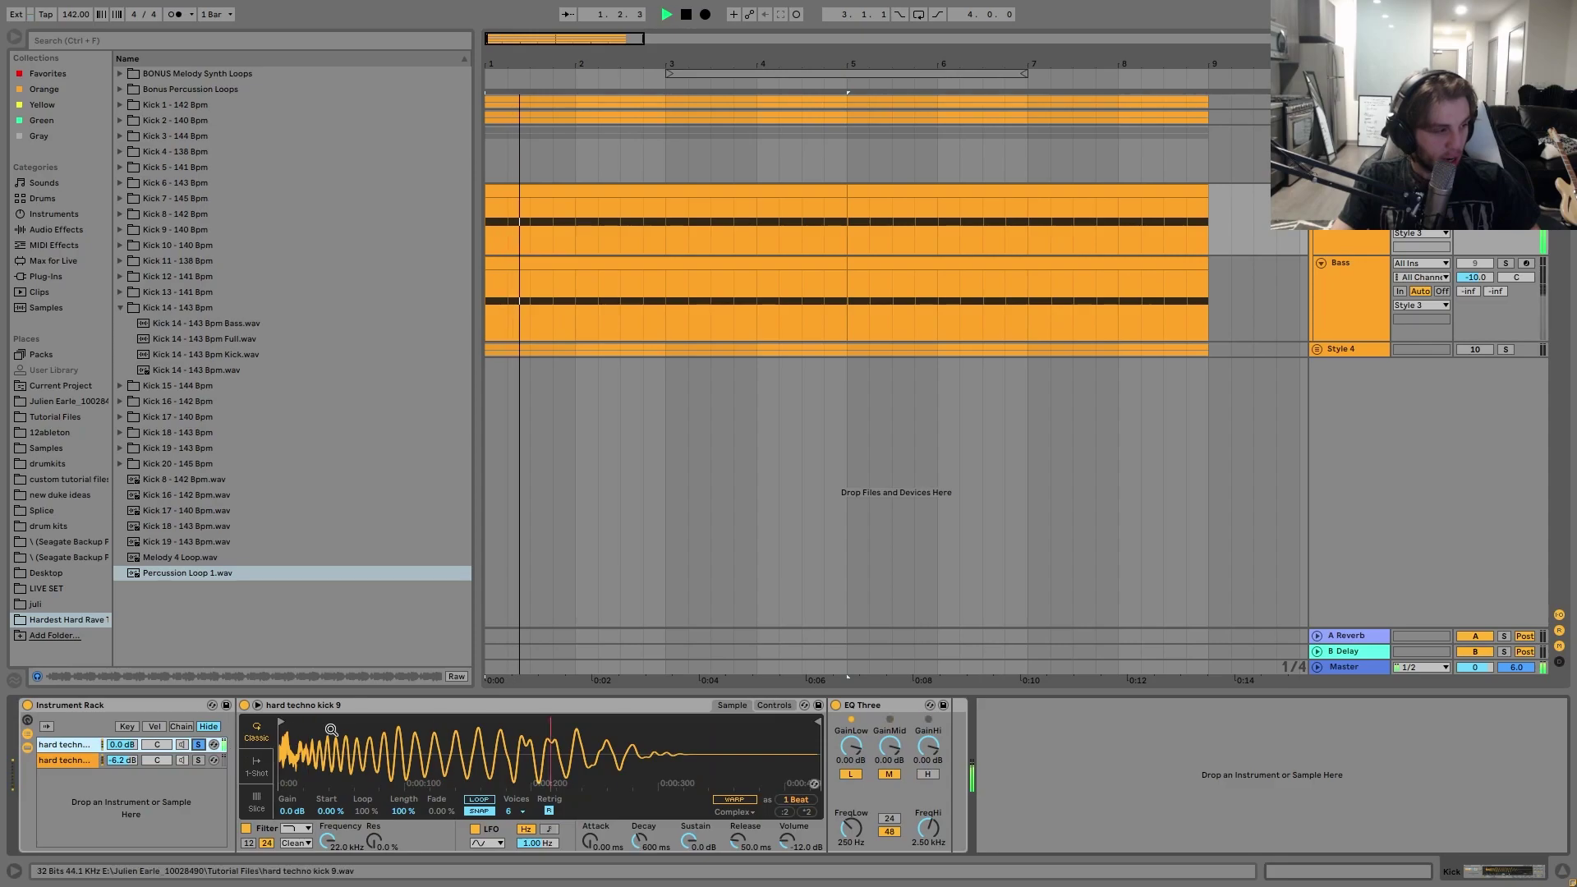
click(198, 760)
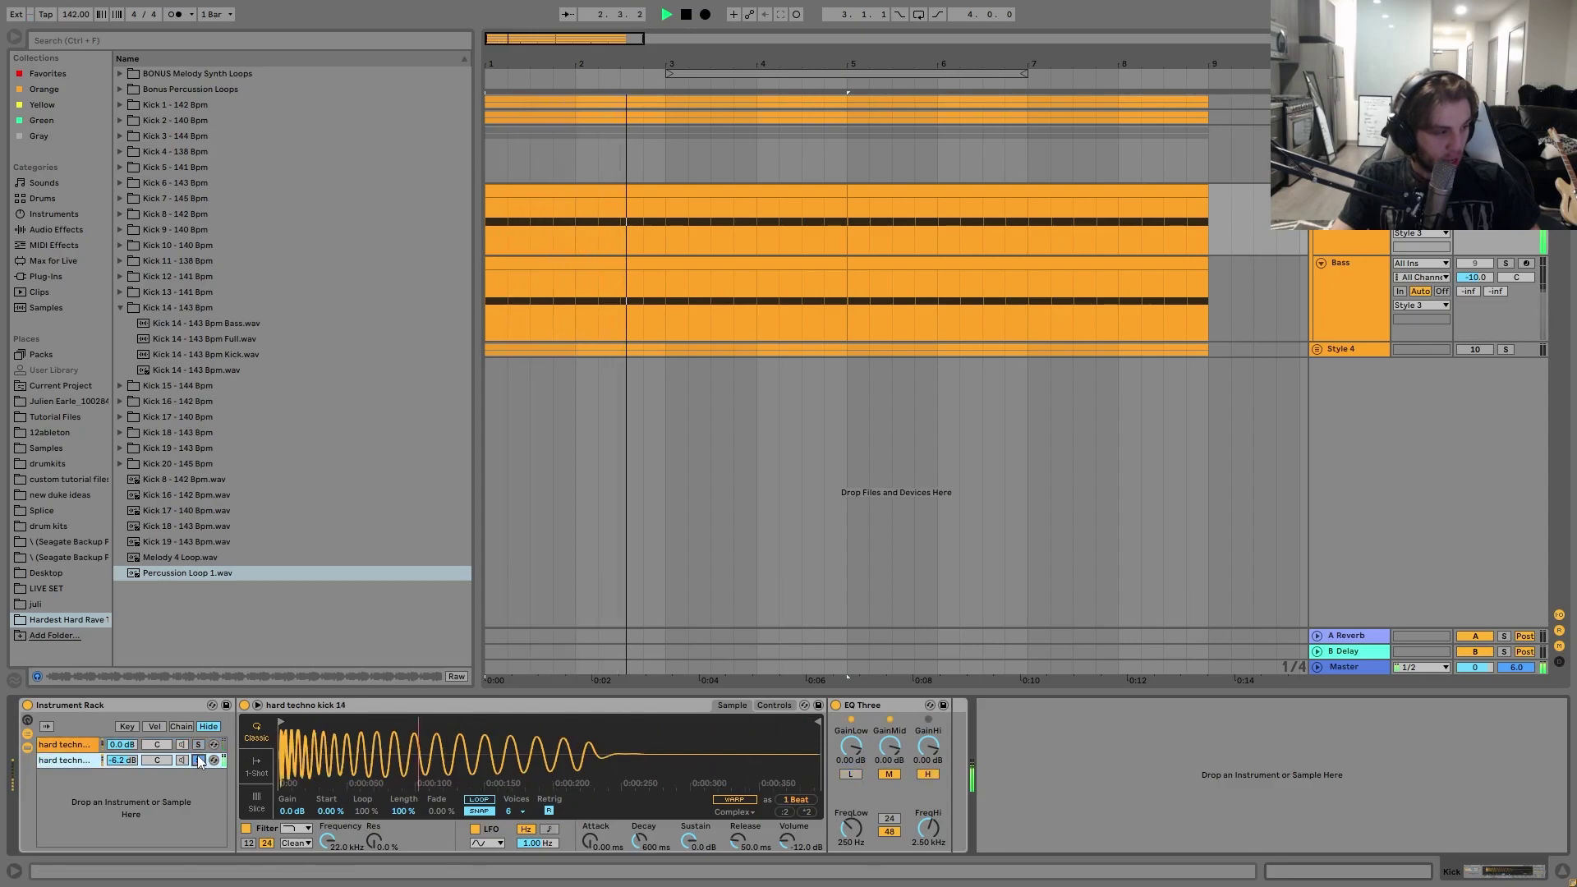
click(198, 760)
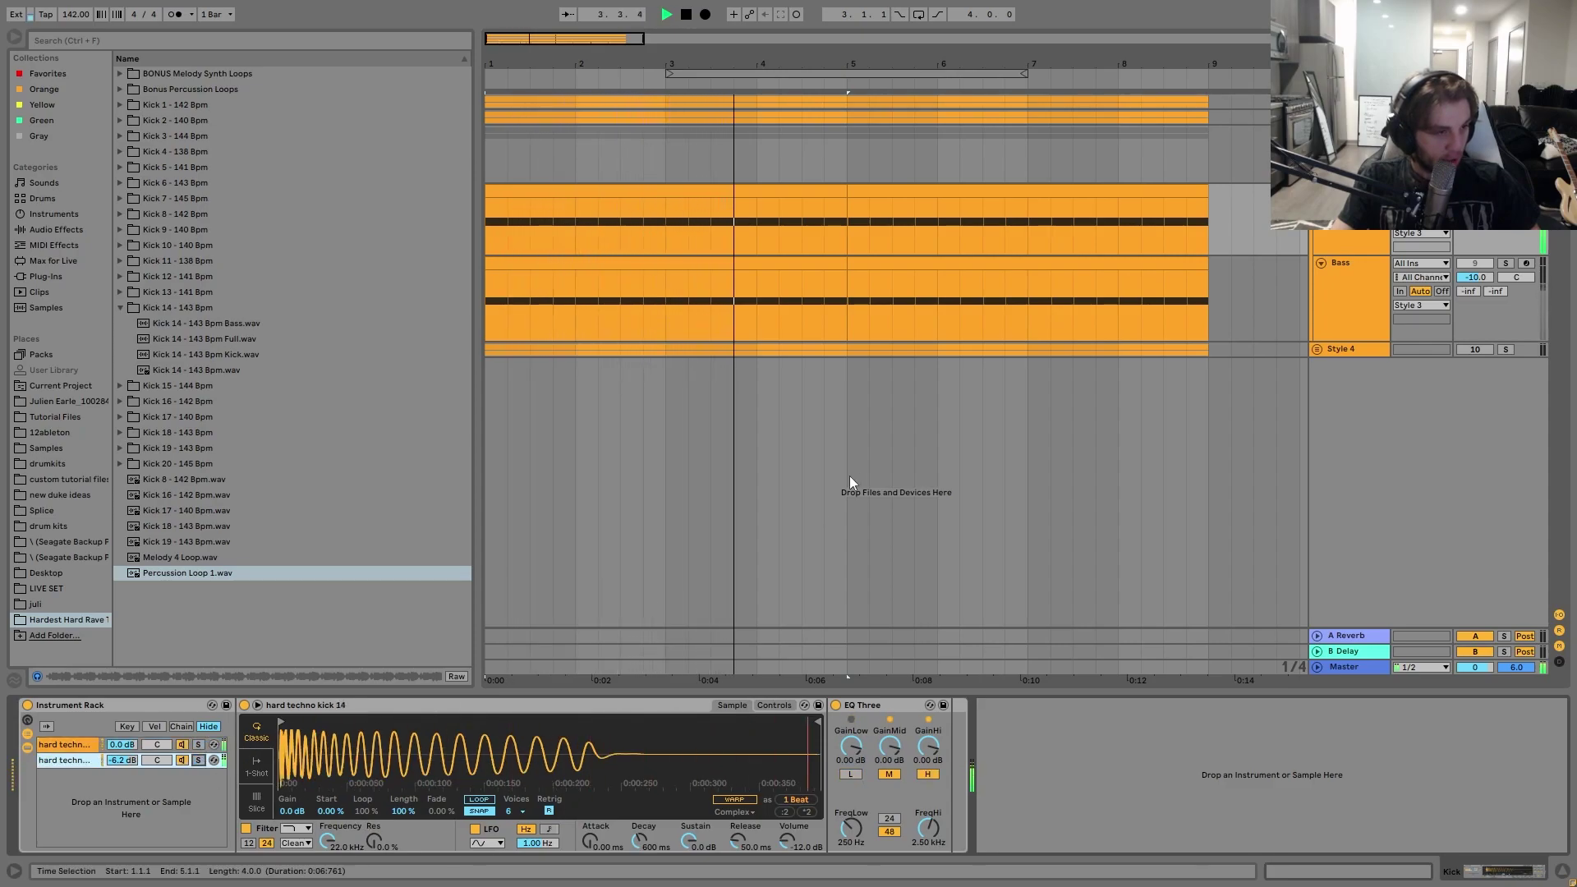
- Show the Bass track's sidechained Compressor, EQ Eight and Utility, then Simpler's Controls page
click(1334, 278)
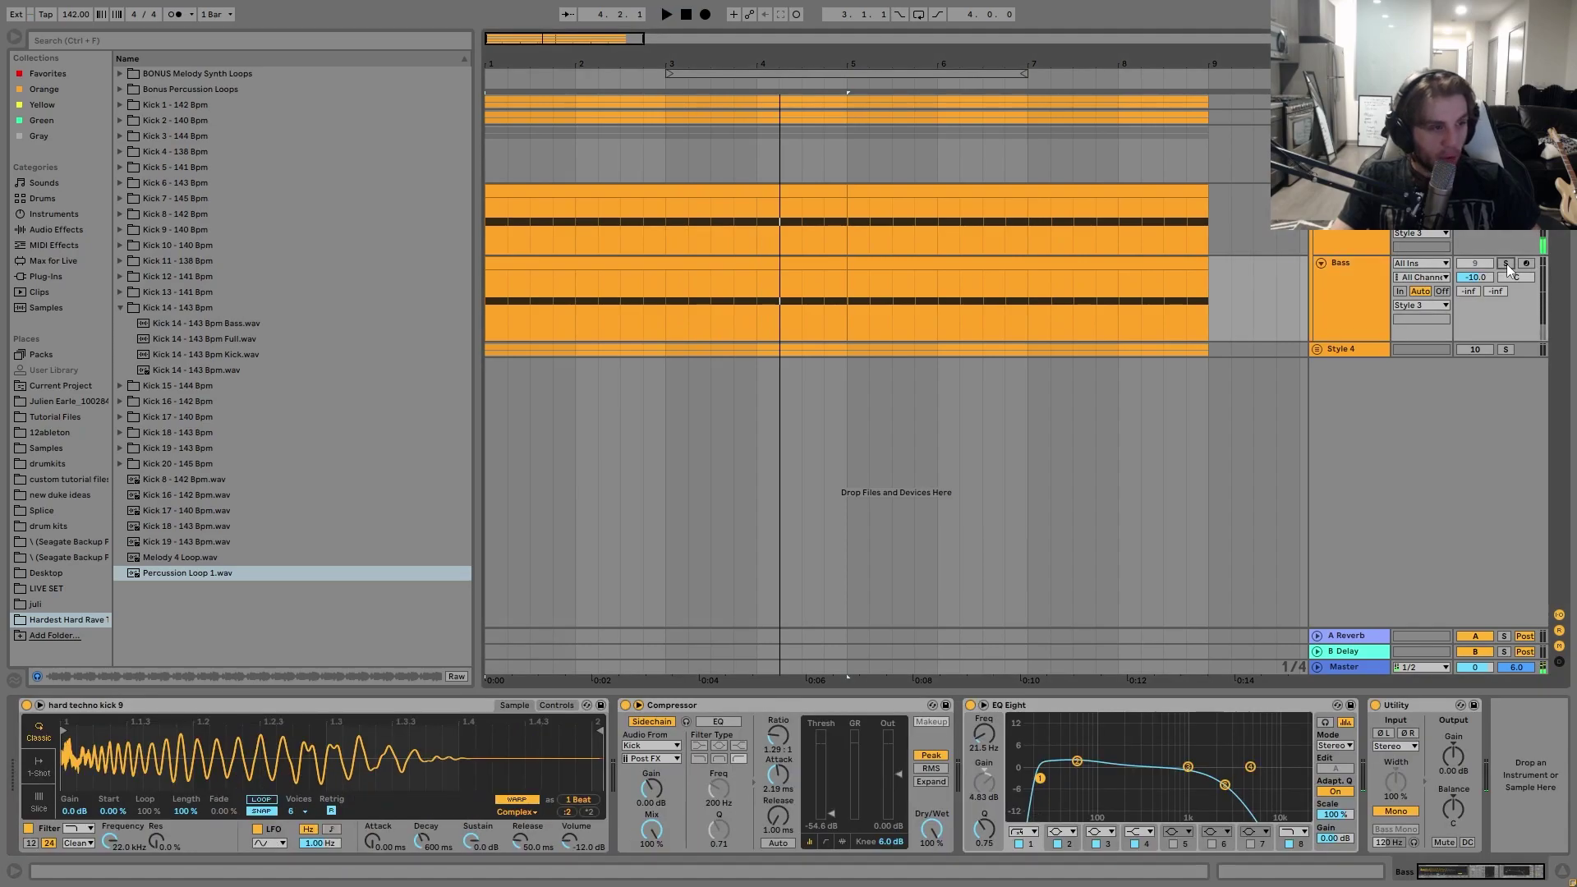
key(Up)
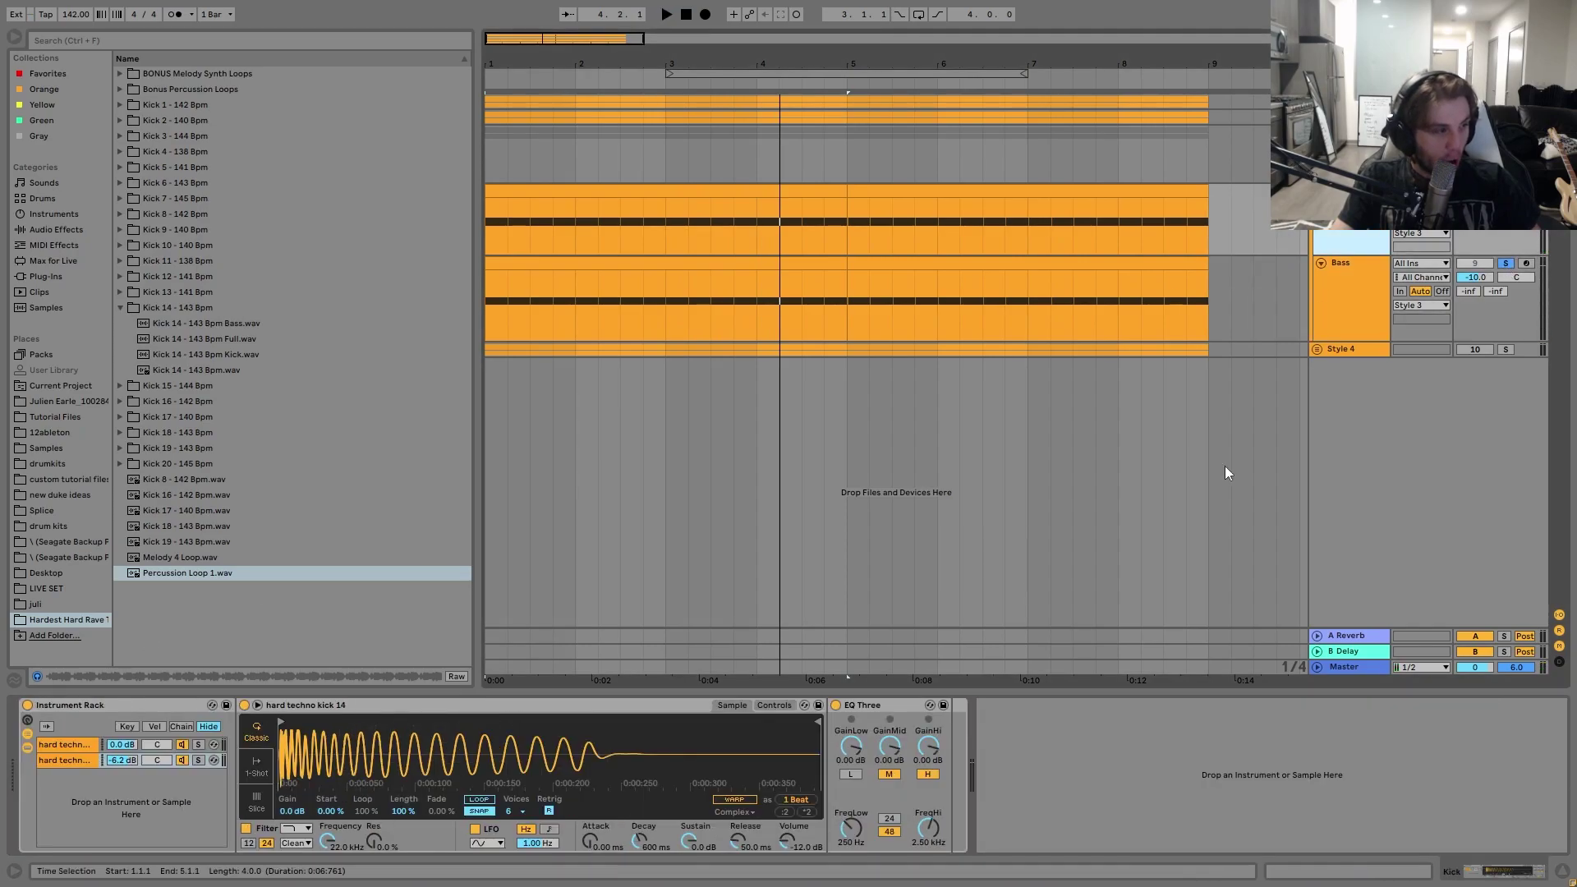
key(space)
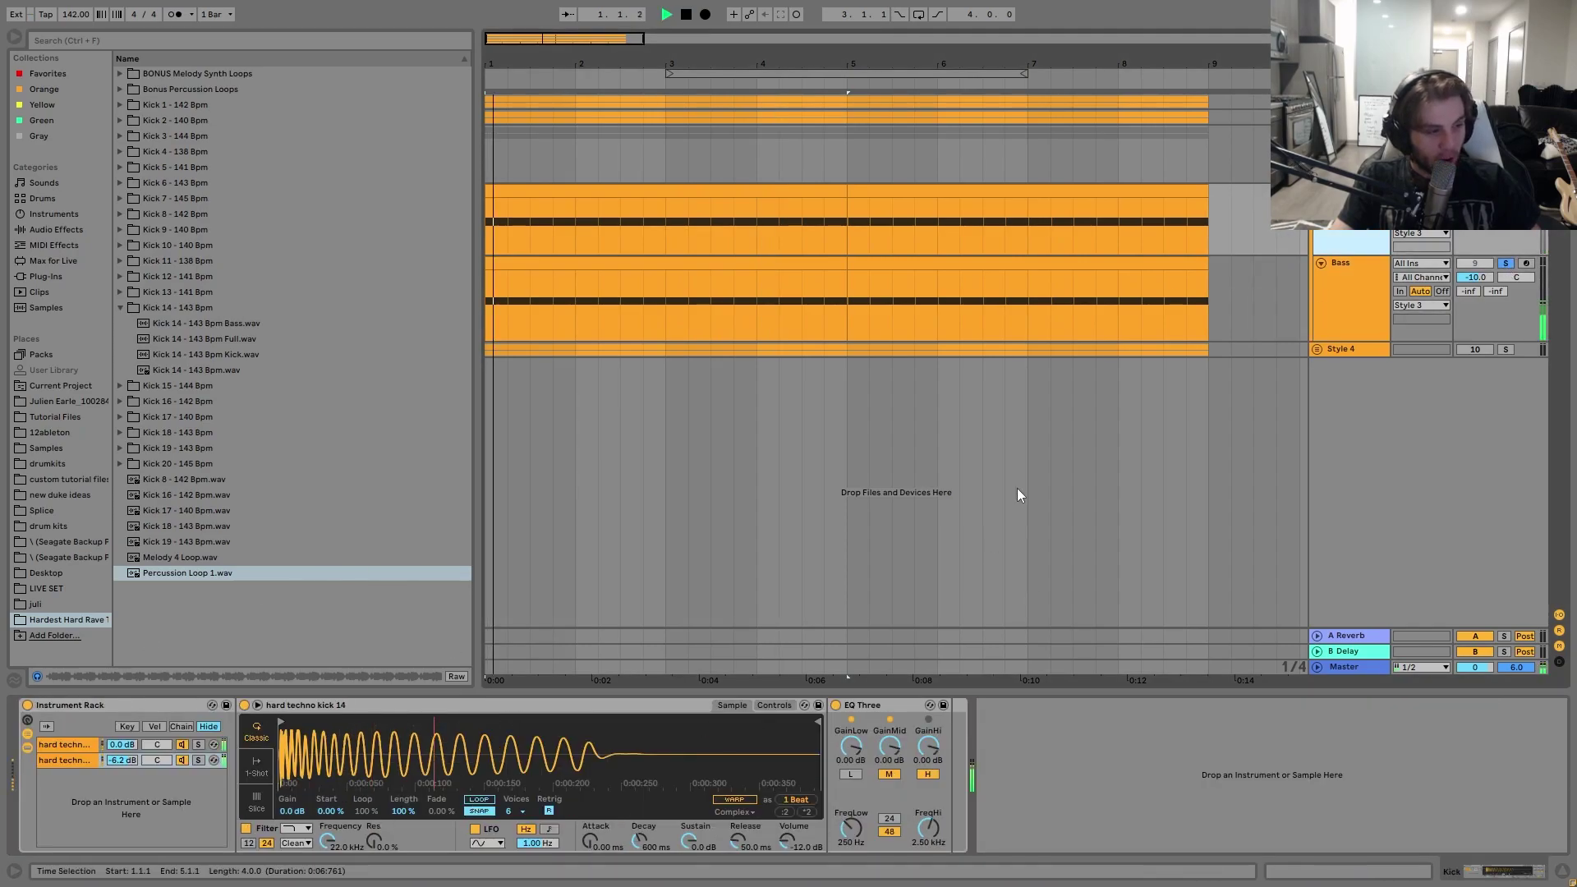
click(1320, 317)
key(space)
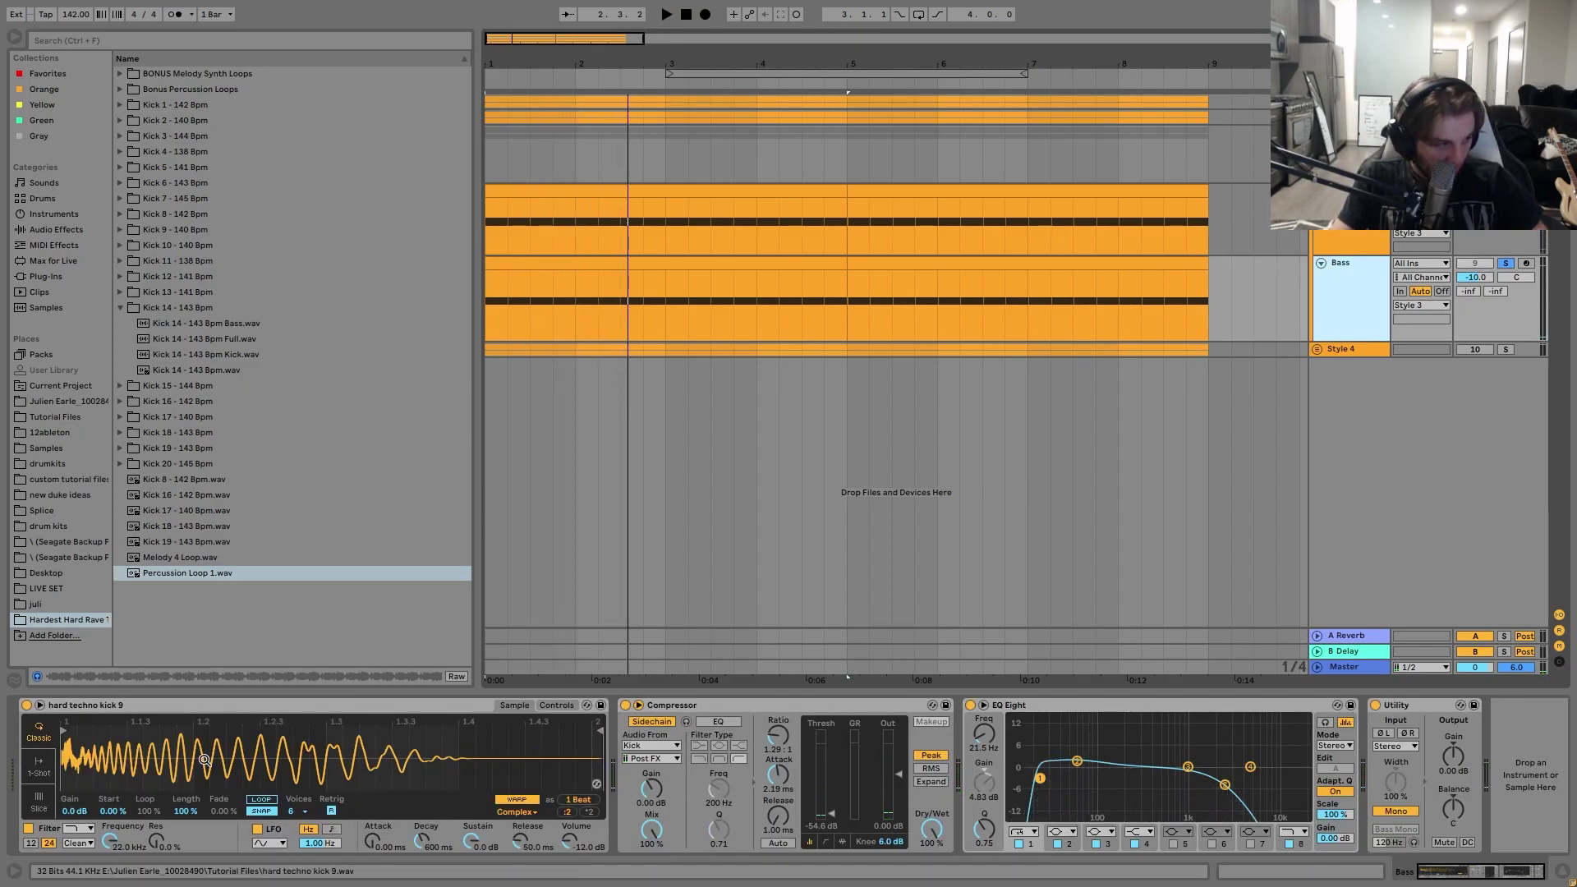
key(space)
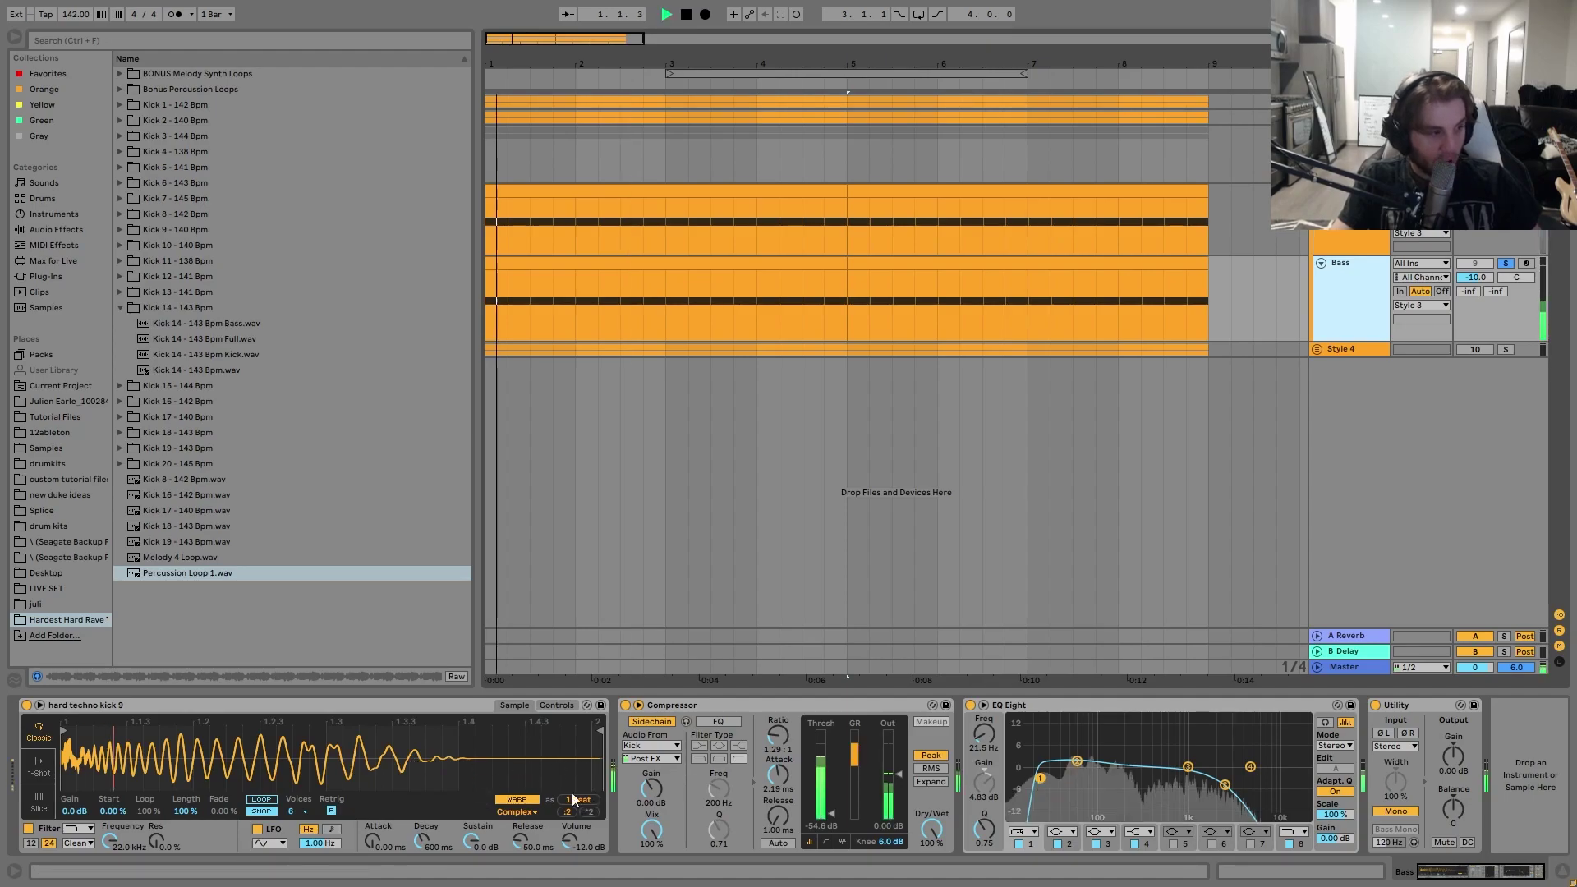
key(space)
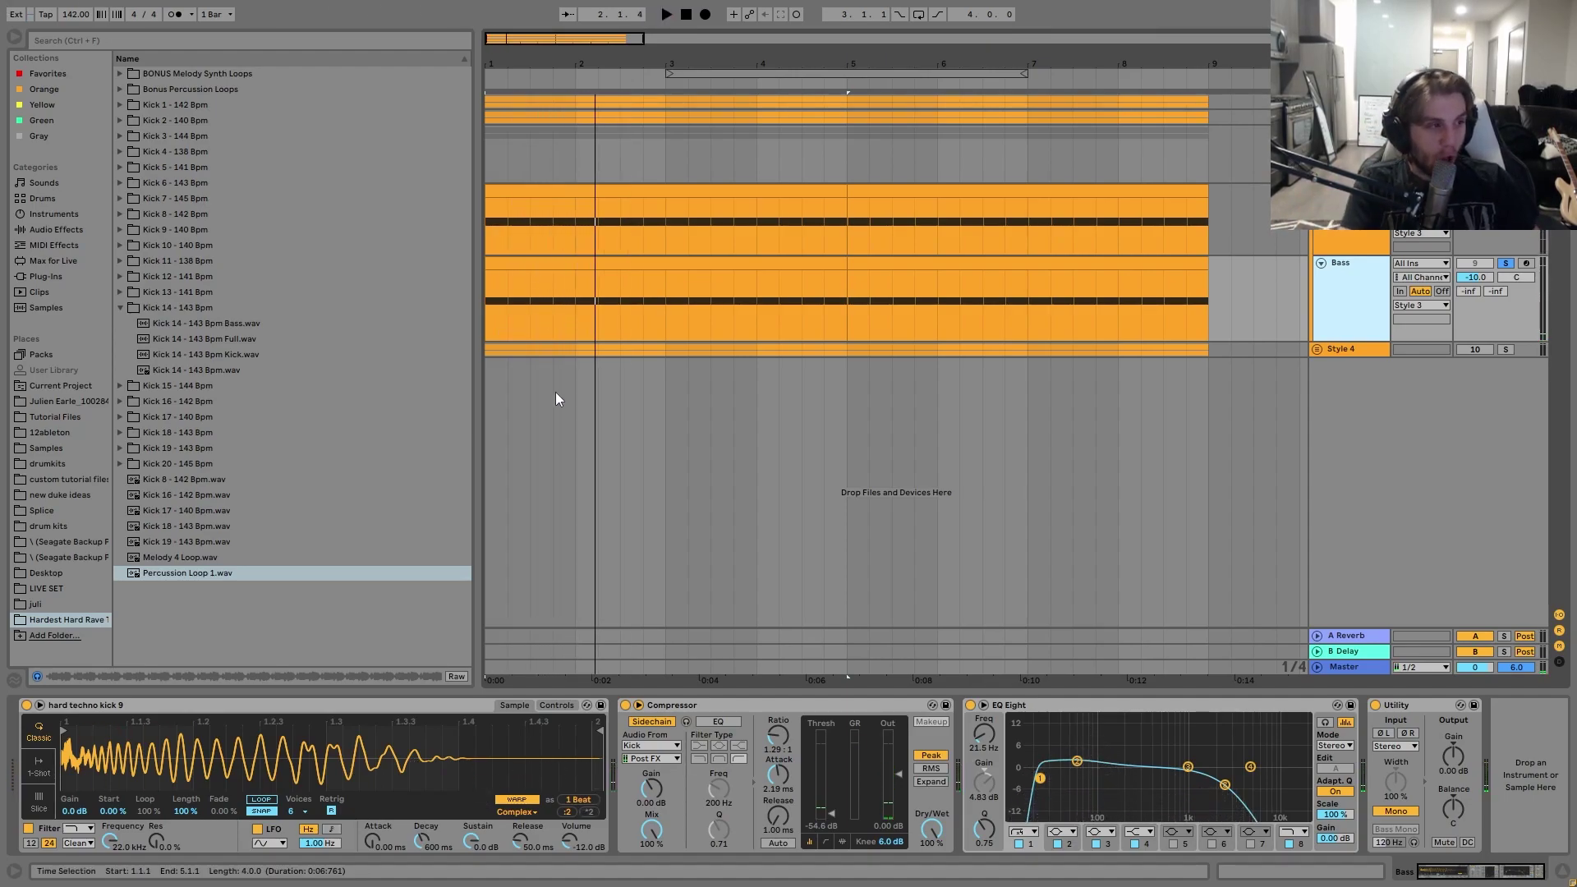
key(space)
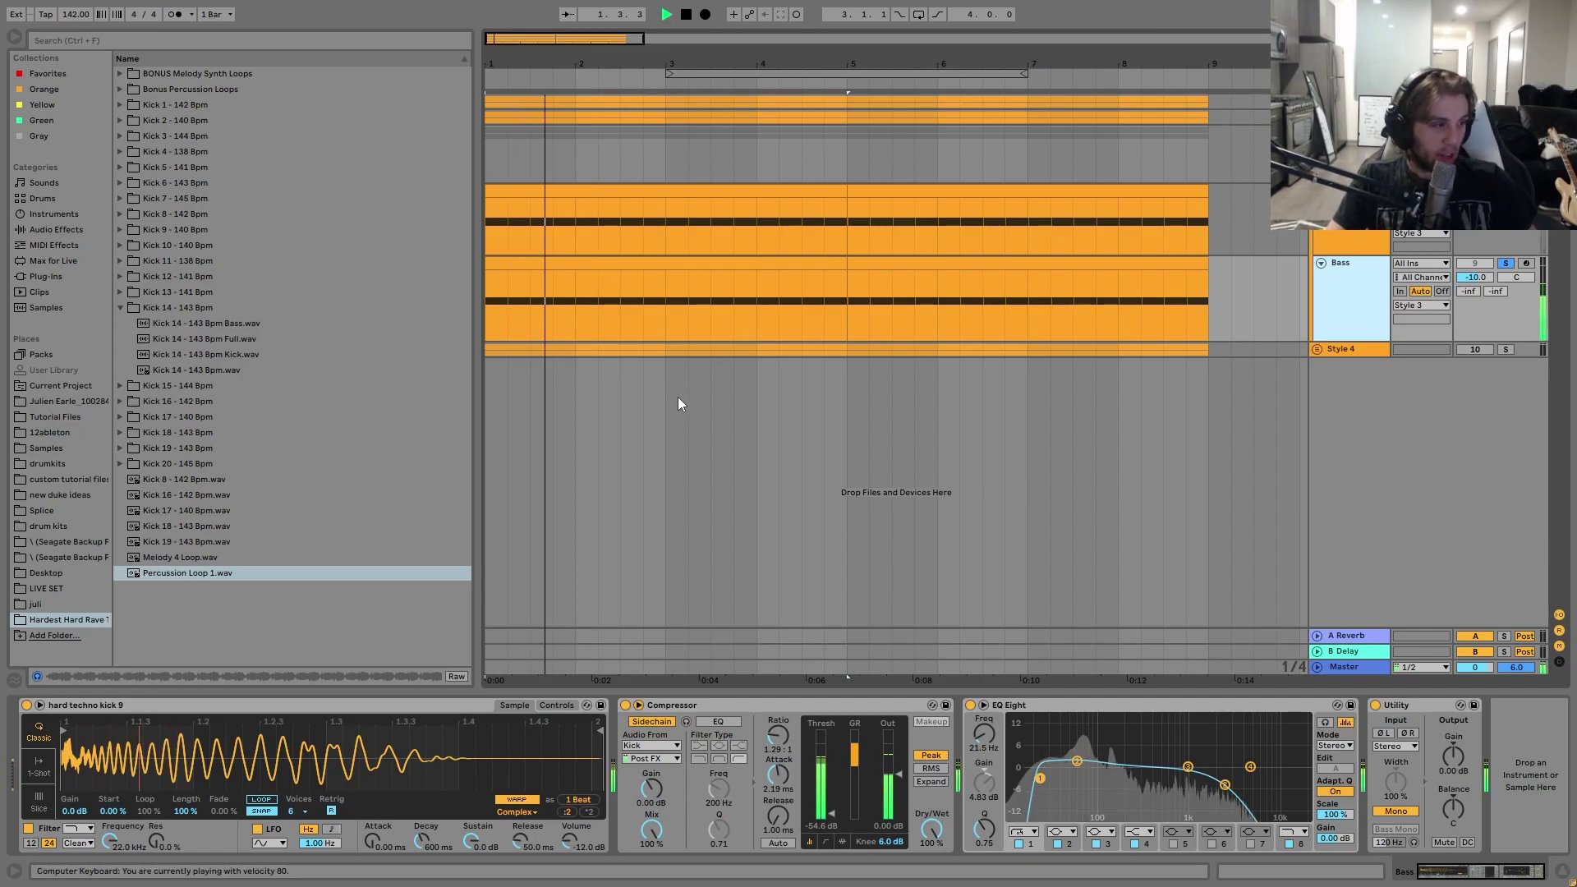
key(space)
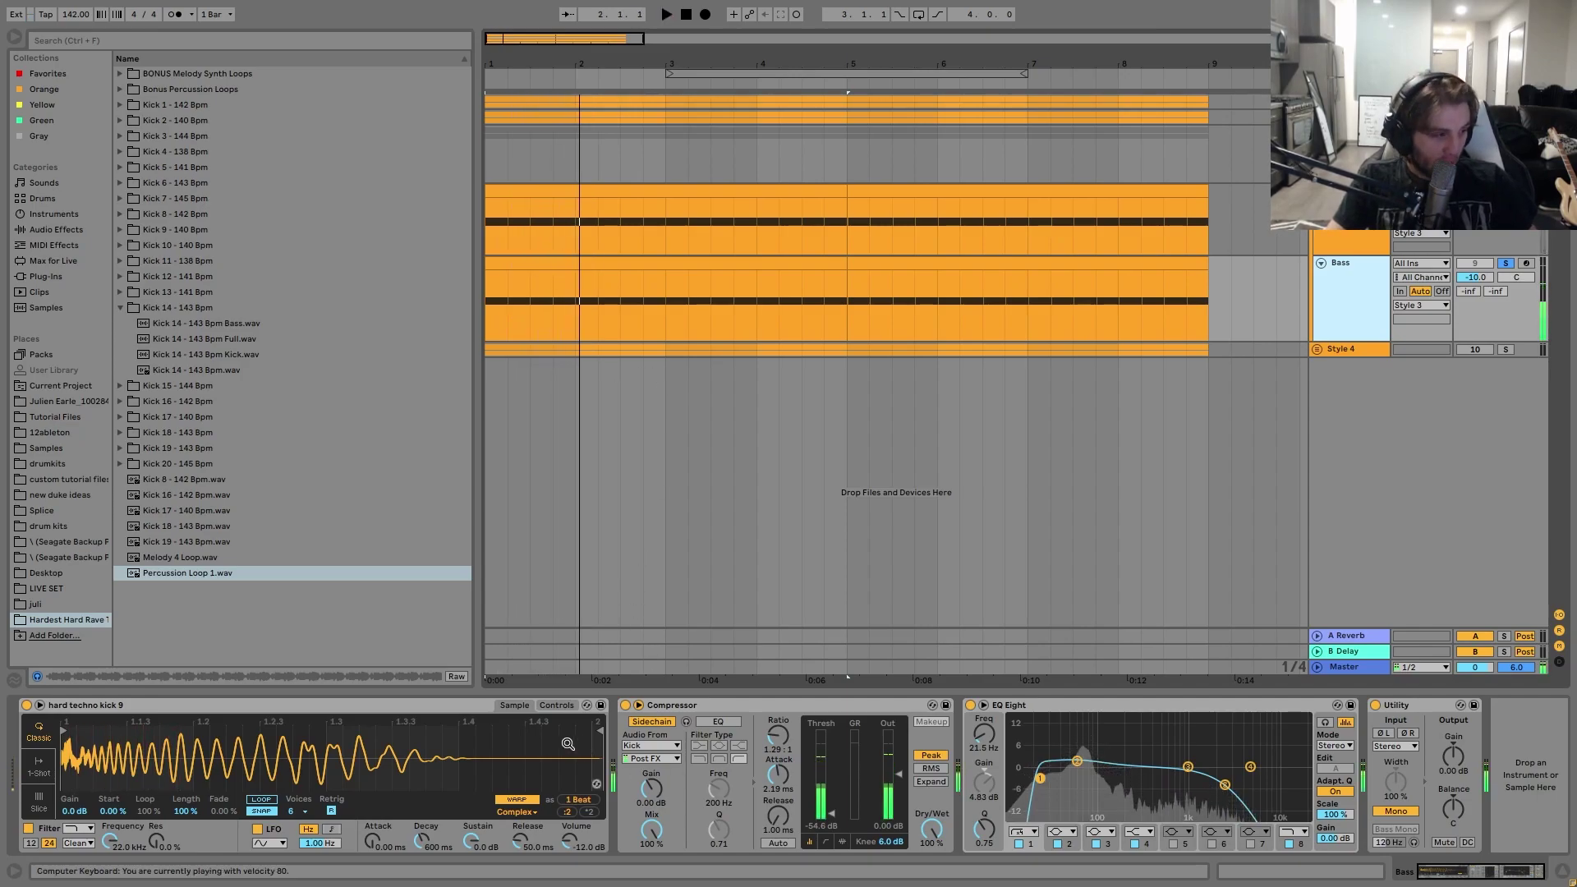
click(547, 706)
- Play kick and bass together while switching between the Kick and Bass track devices
key(space)
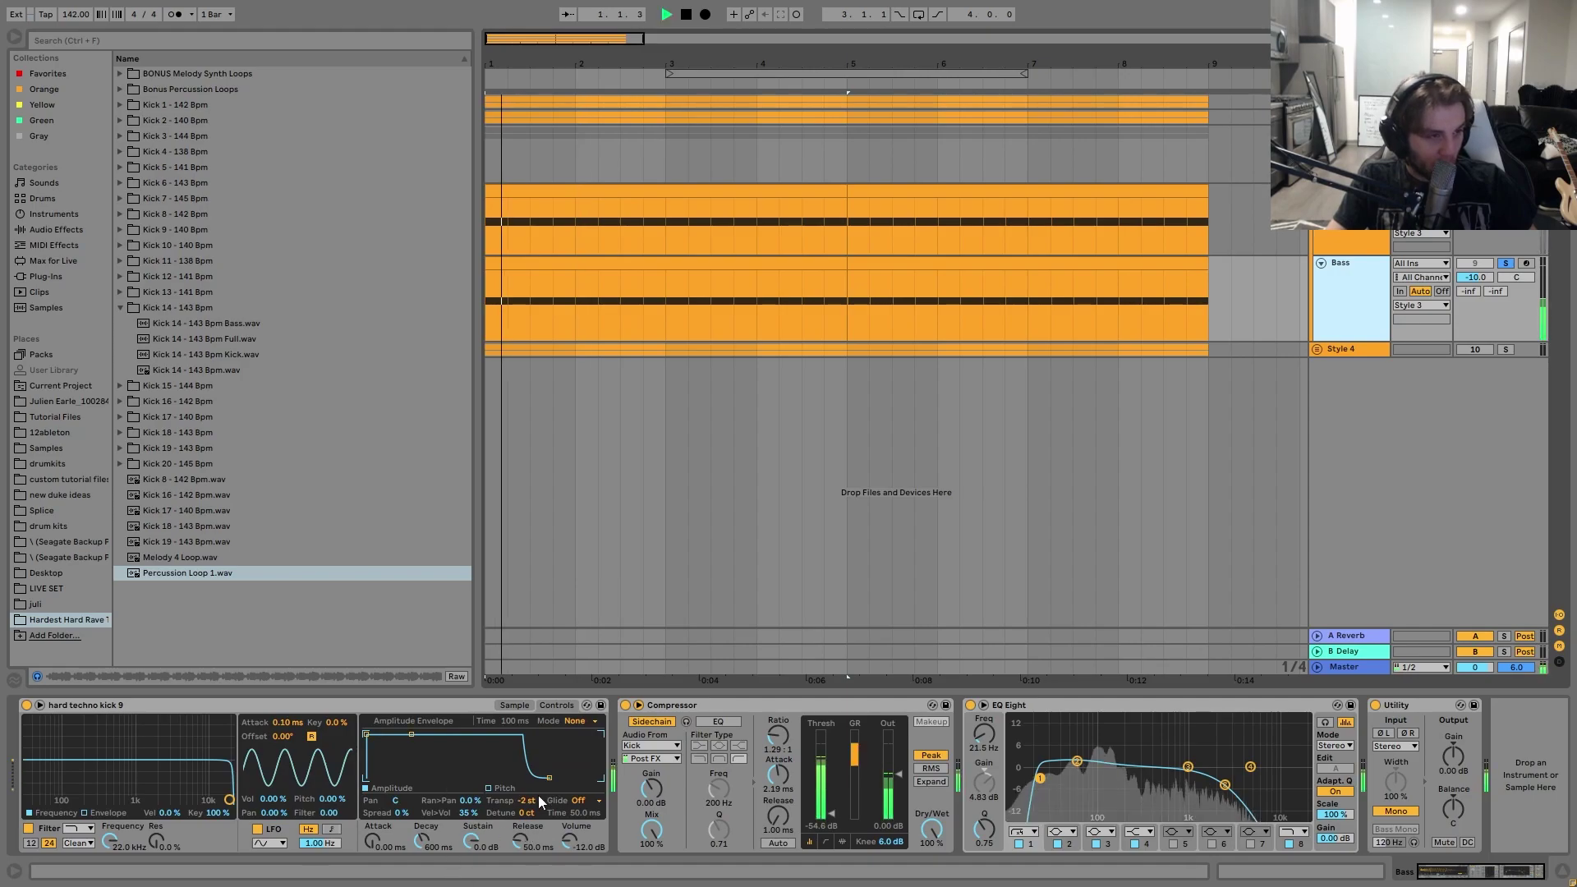
click(1338, 279)
key(space)
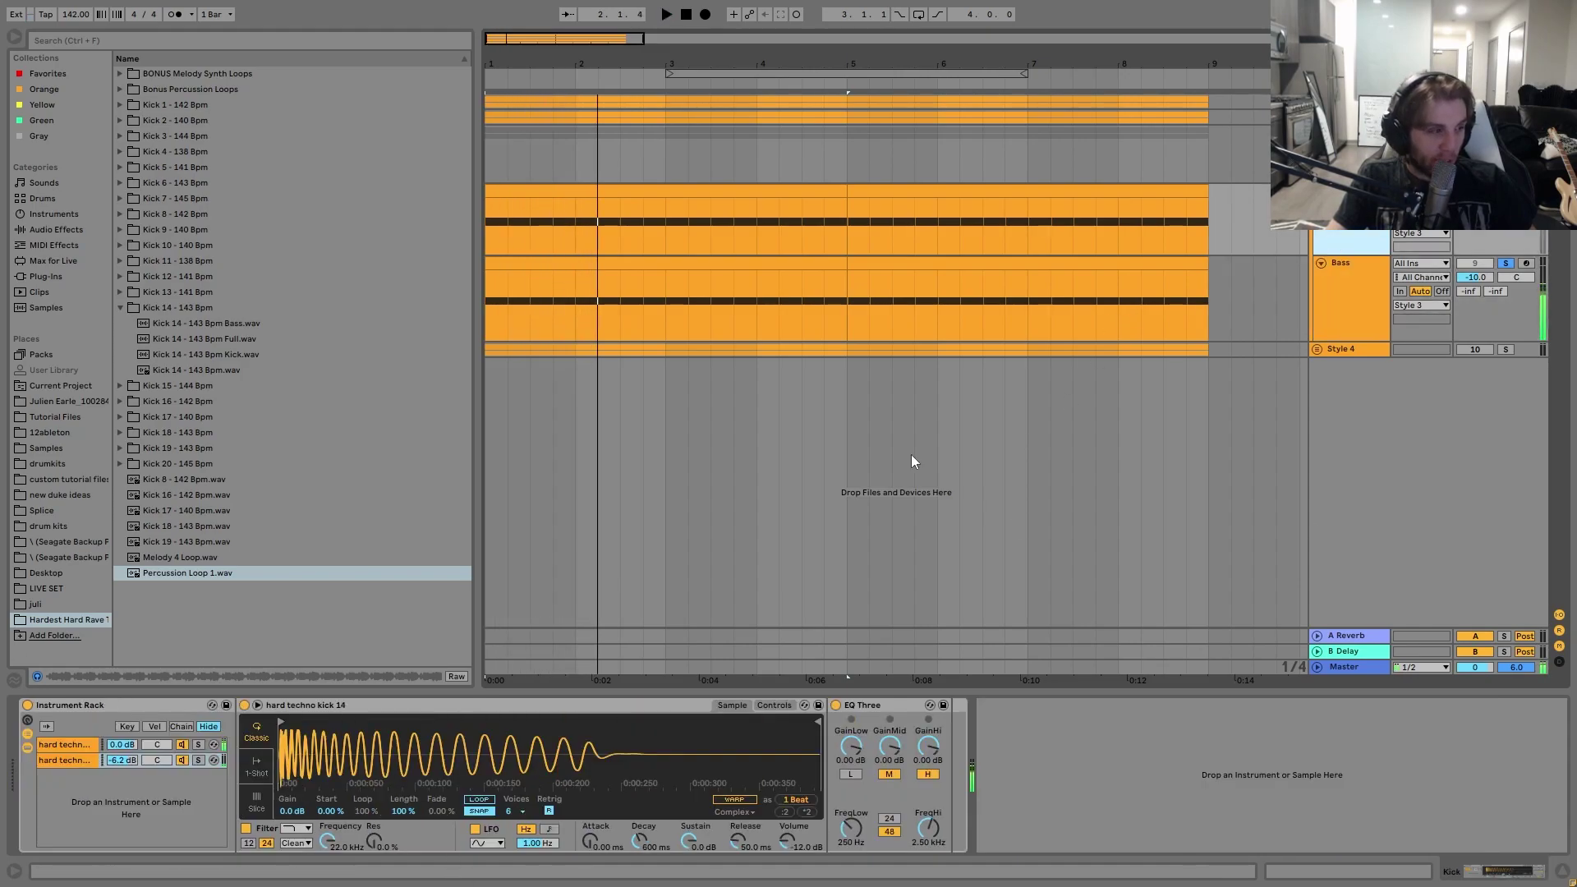
click(1314, 273)
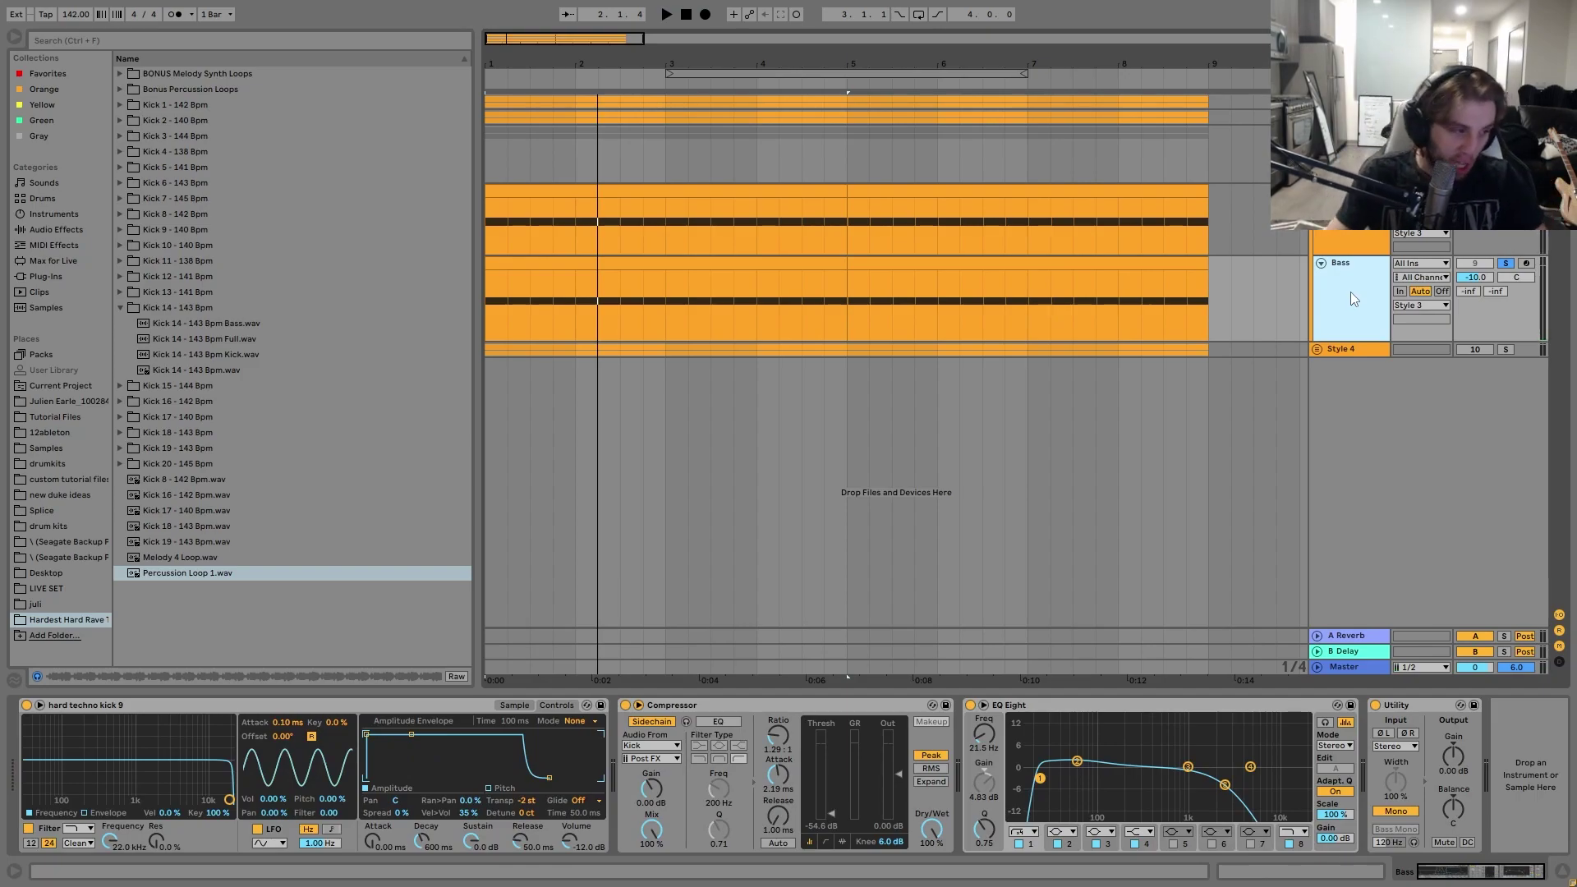
- Audition the bass again, then switch Simpler back to its Sample waveform page
key(space)
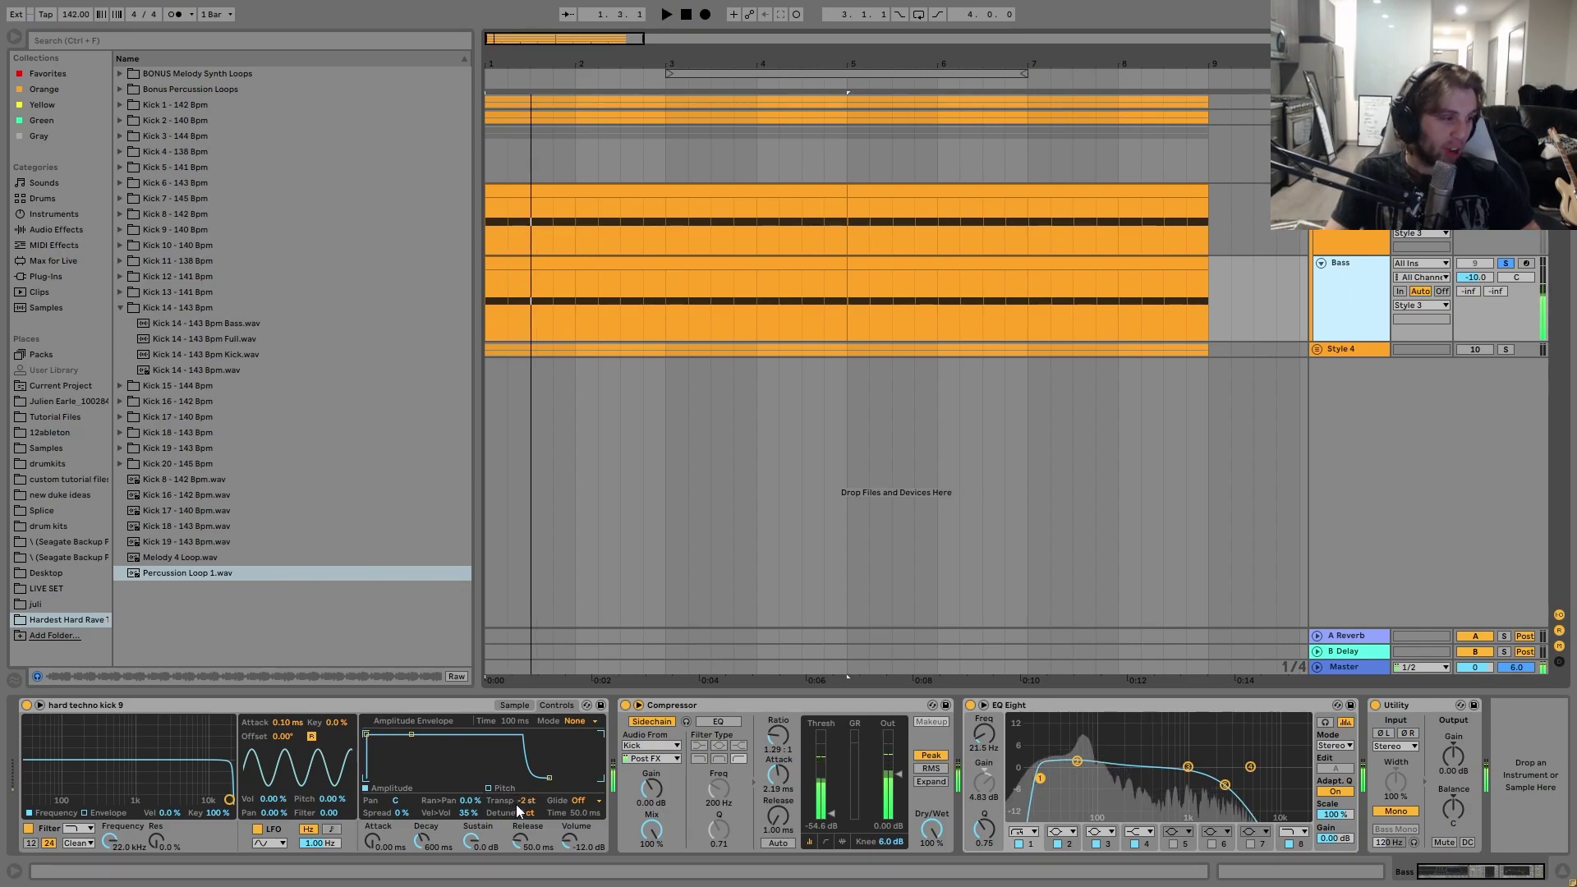
key(space)
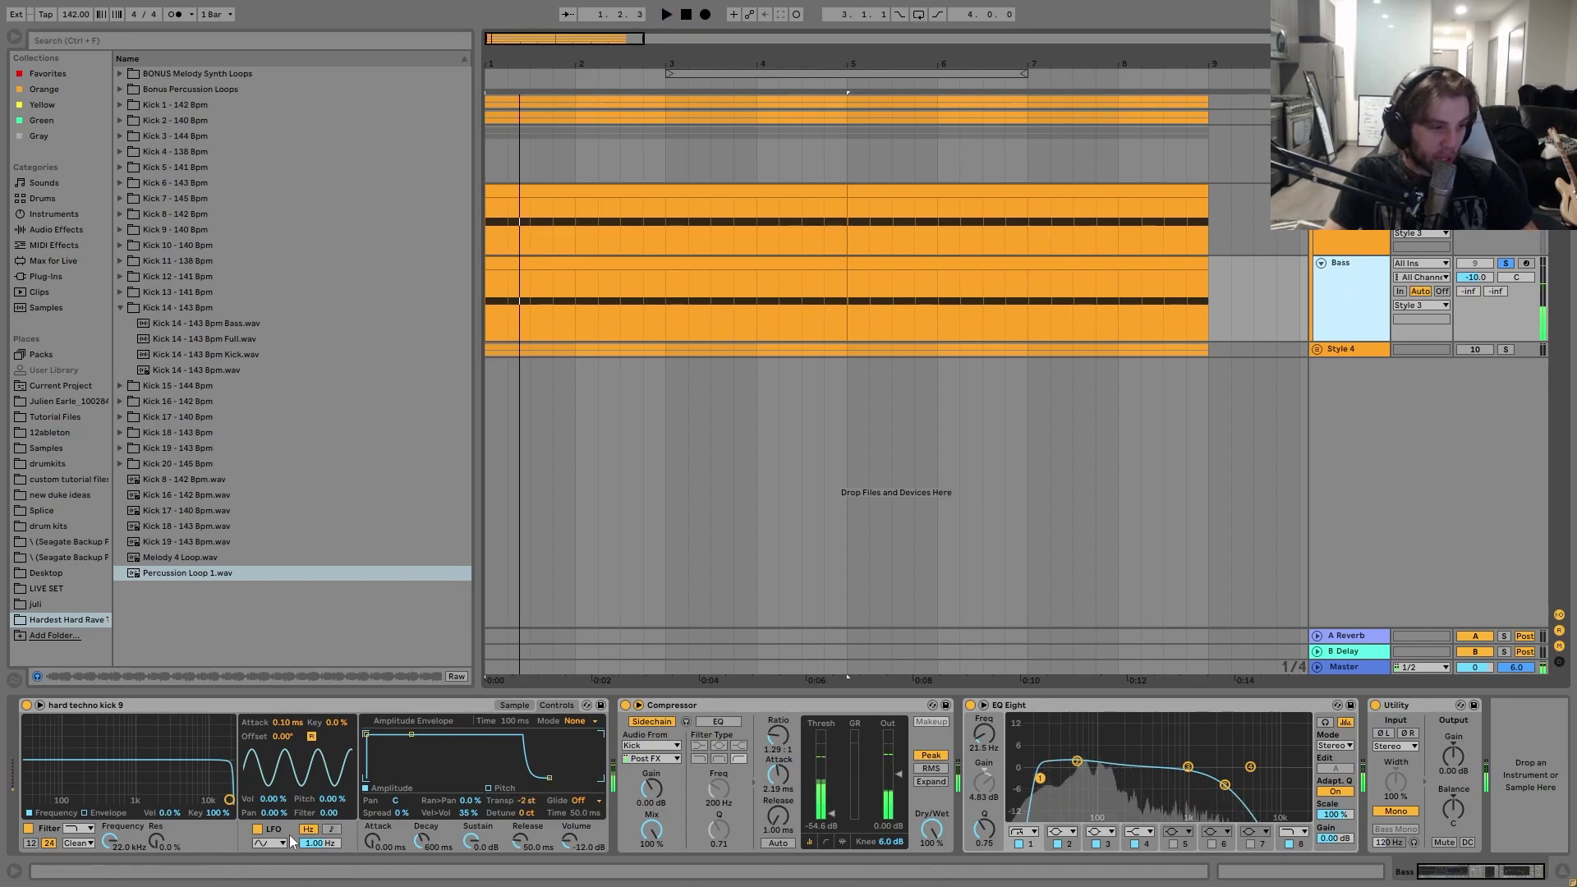
key(space)
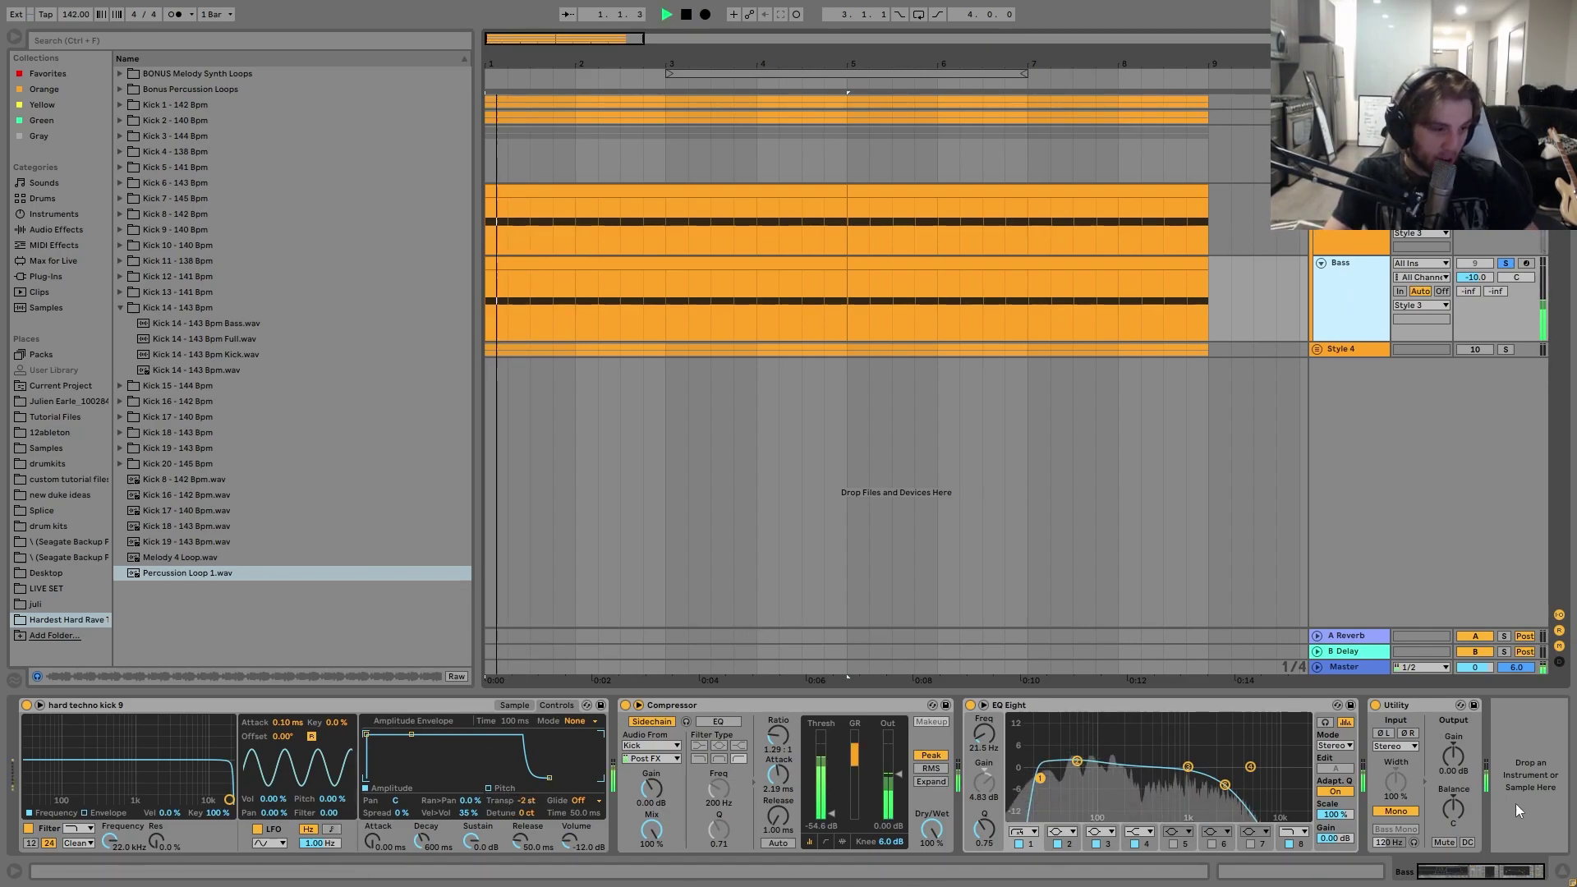
key(space)
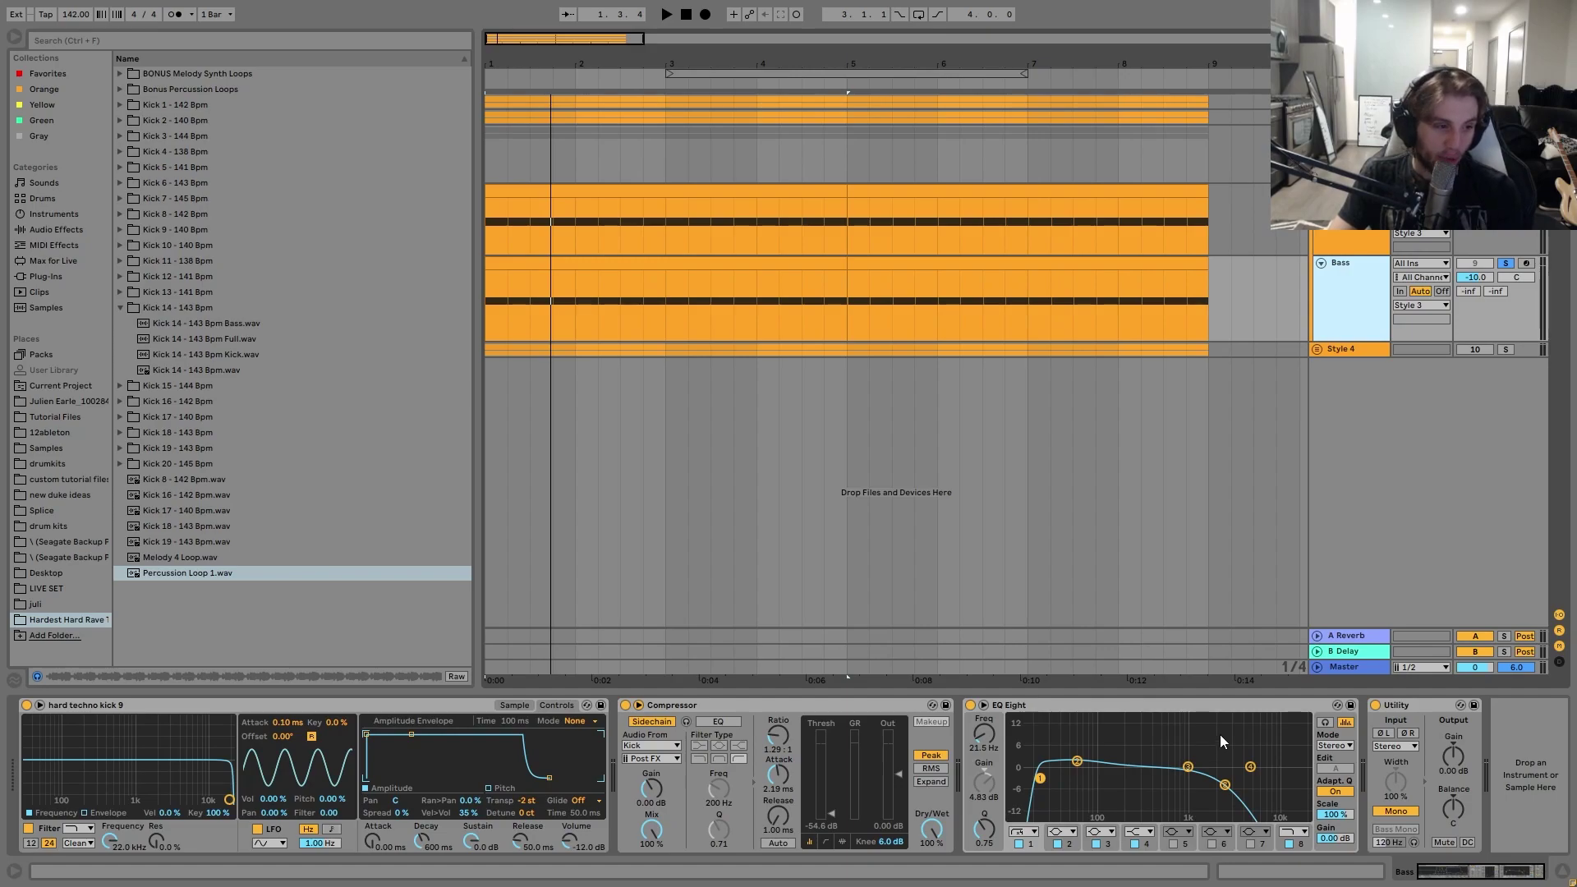
click(513, 704)
key(space)
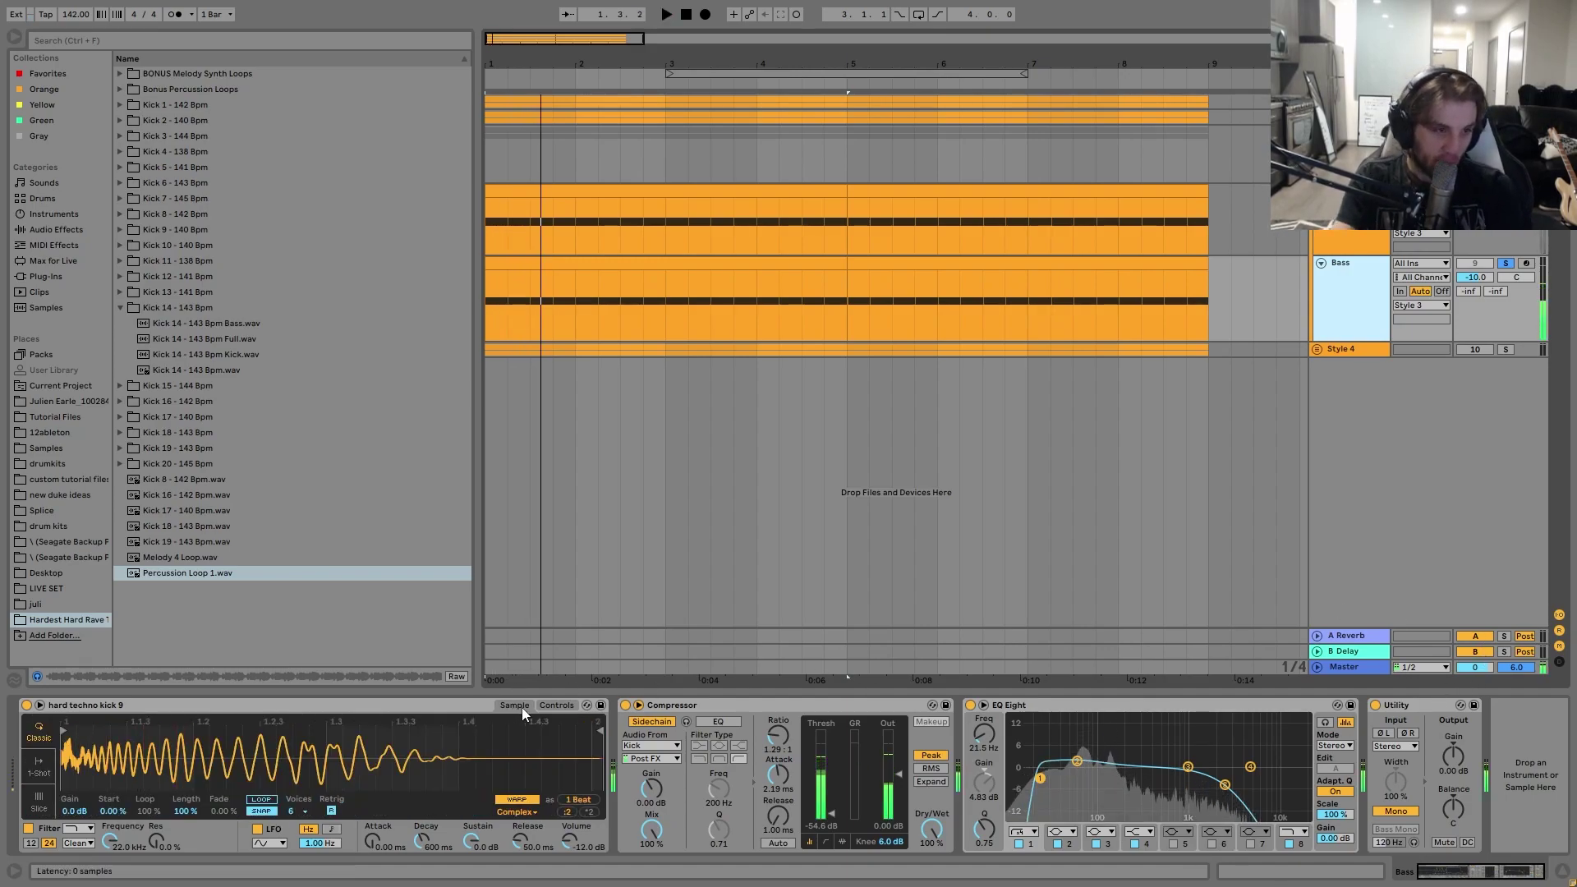
- Select the Kick track, unsolo Bass and restart playback from the start
click(1351, 244)
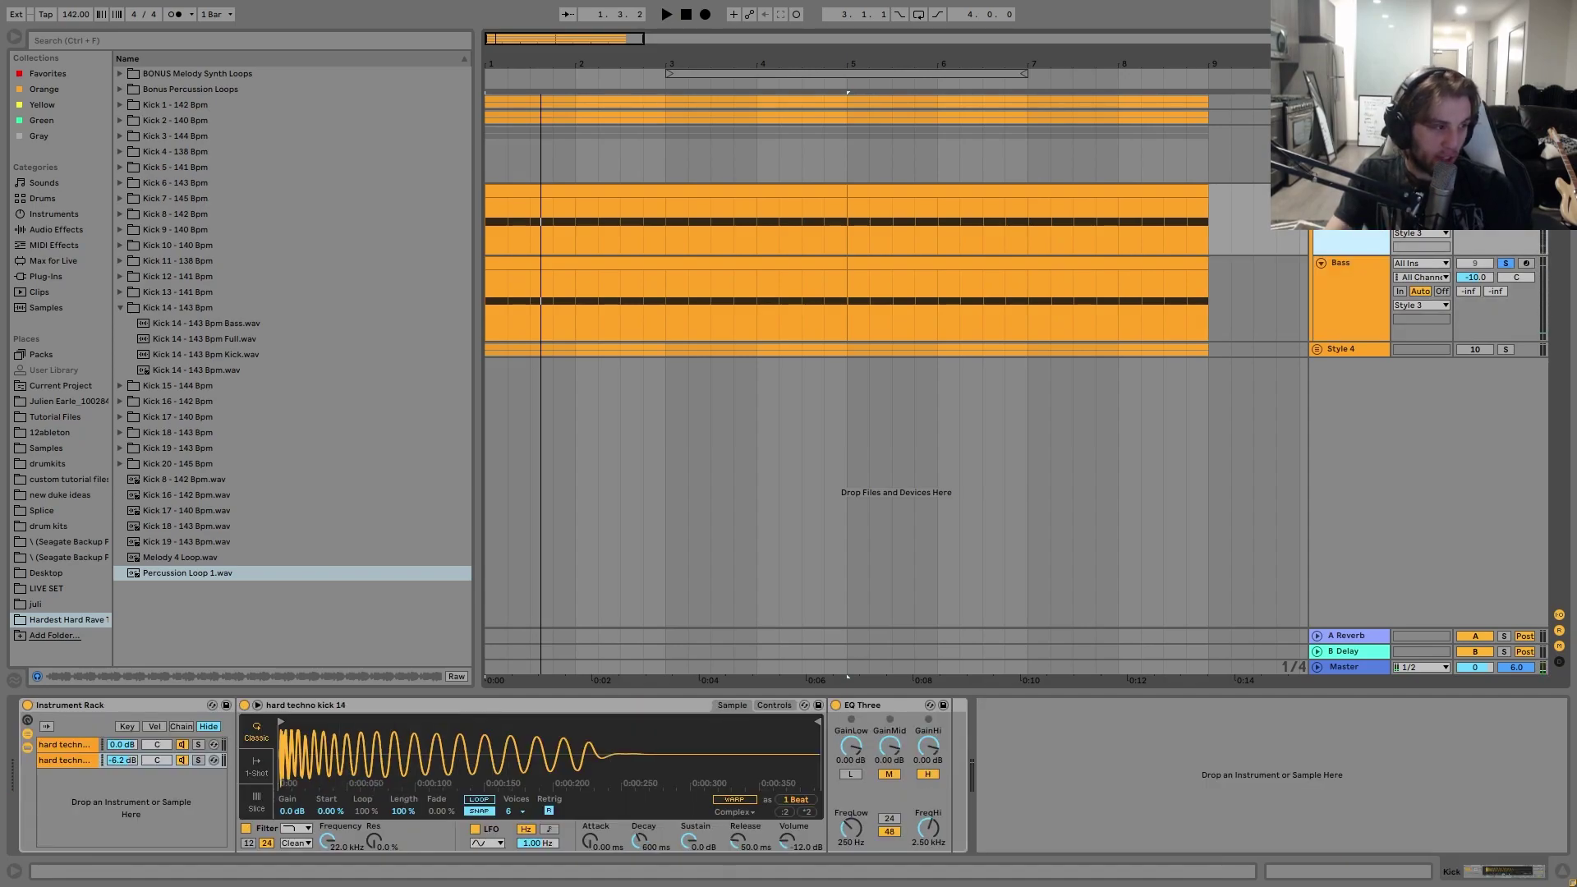
click(1505, 190)
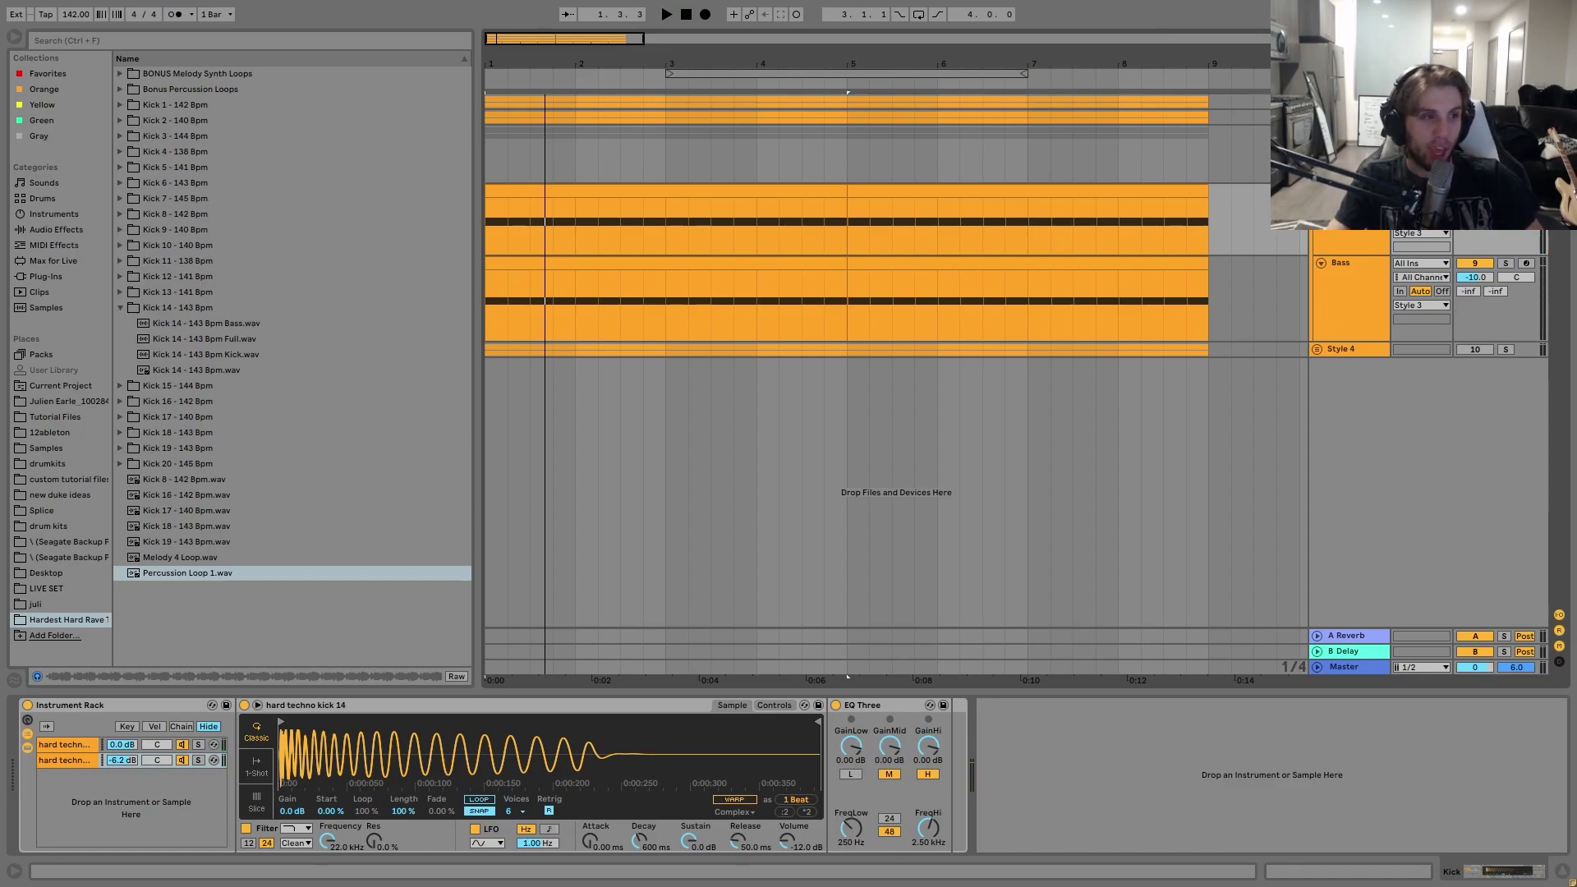
key(space)
key(space)
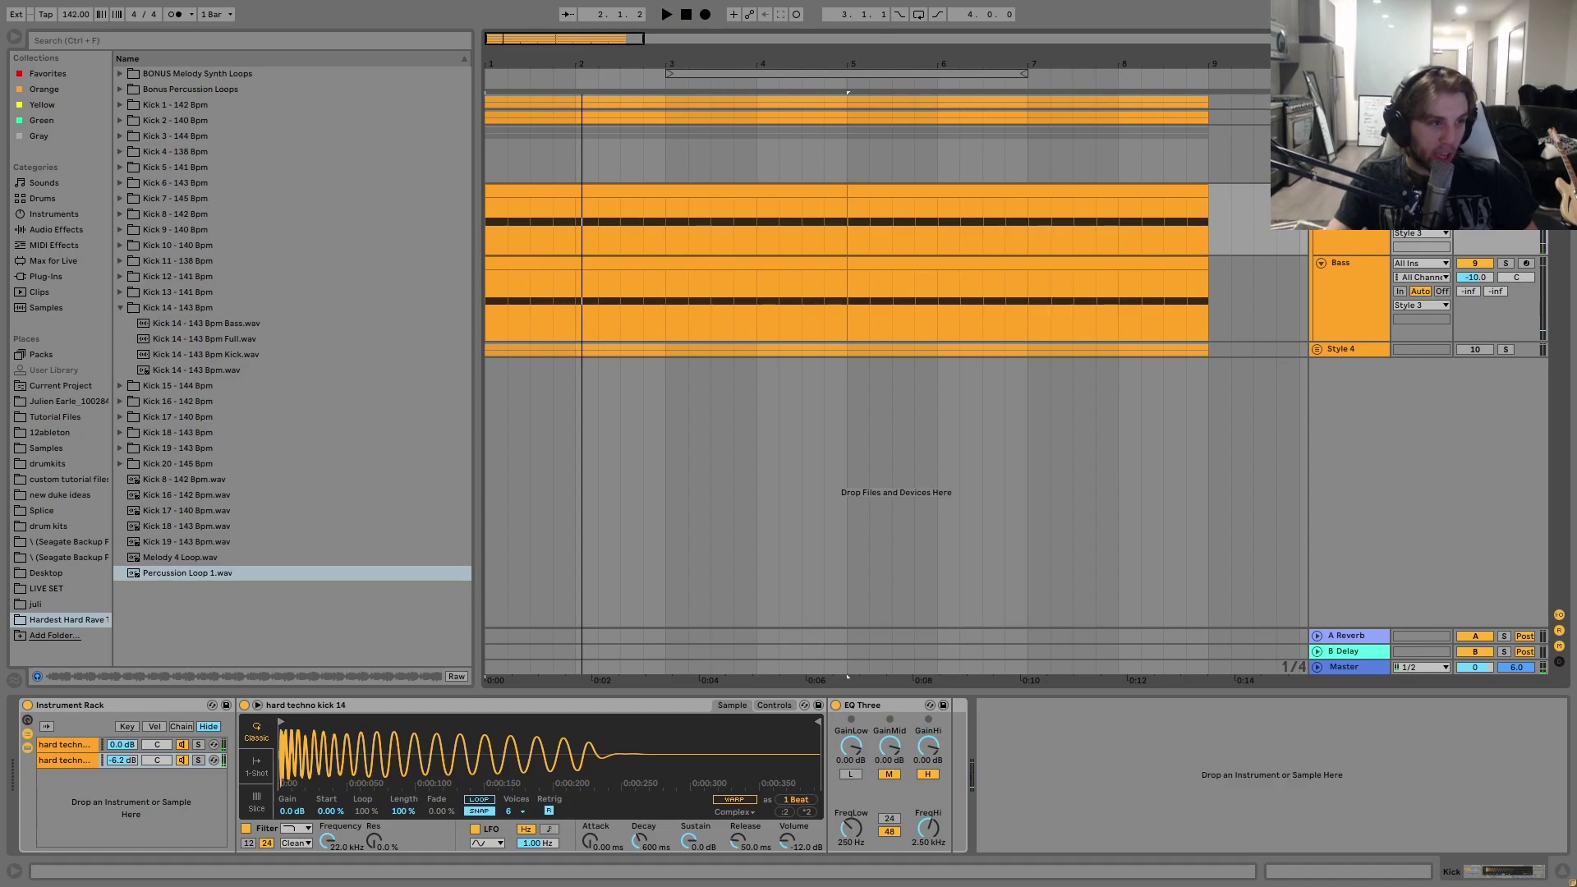
scroll(895, 354, up, 3)
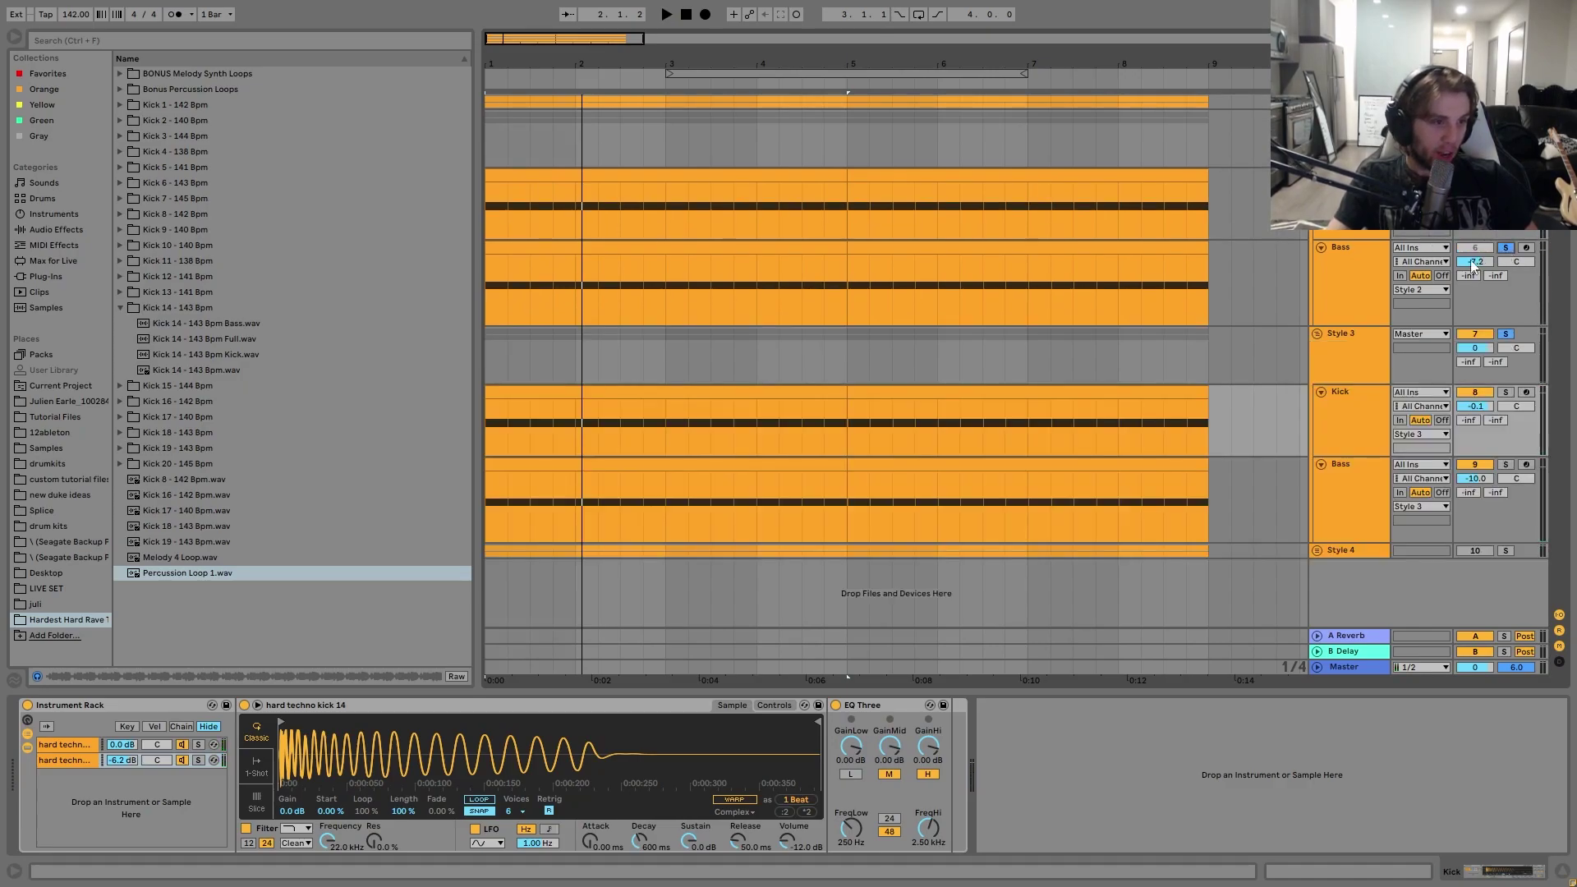
- On Style 2 Bass, switch on the percussion loop rack's Chain 3 with the Amp, then unsolo Bass
click(1344, 280)
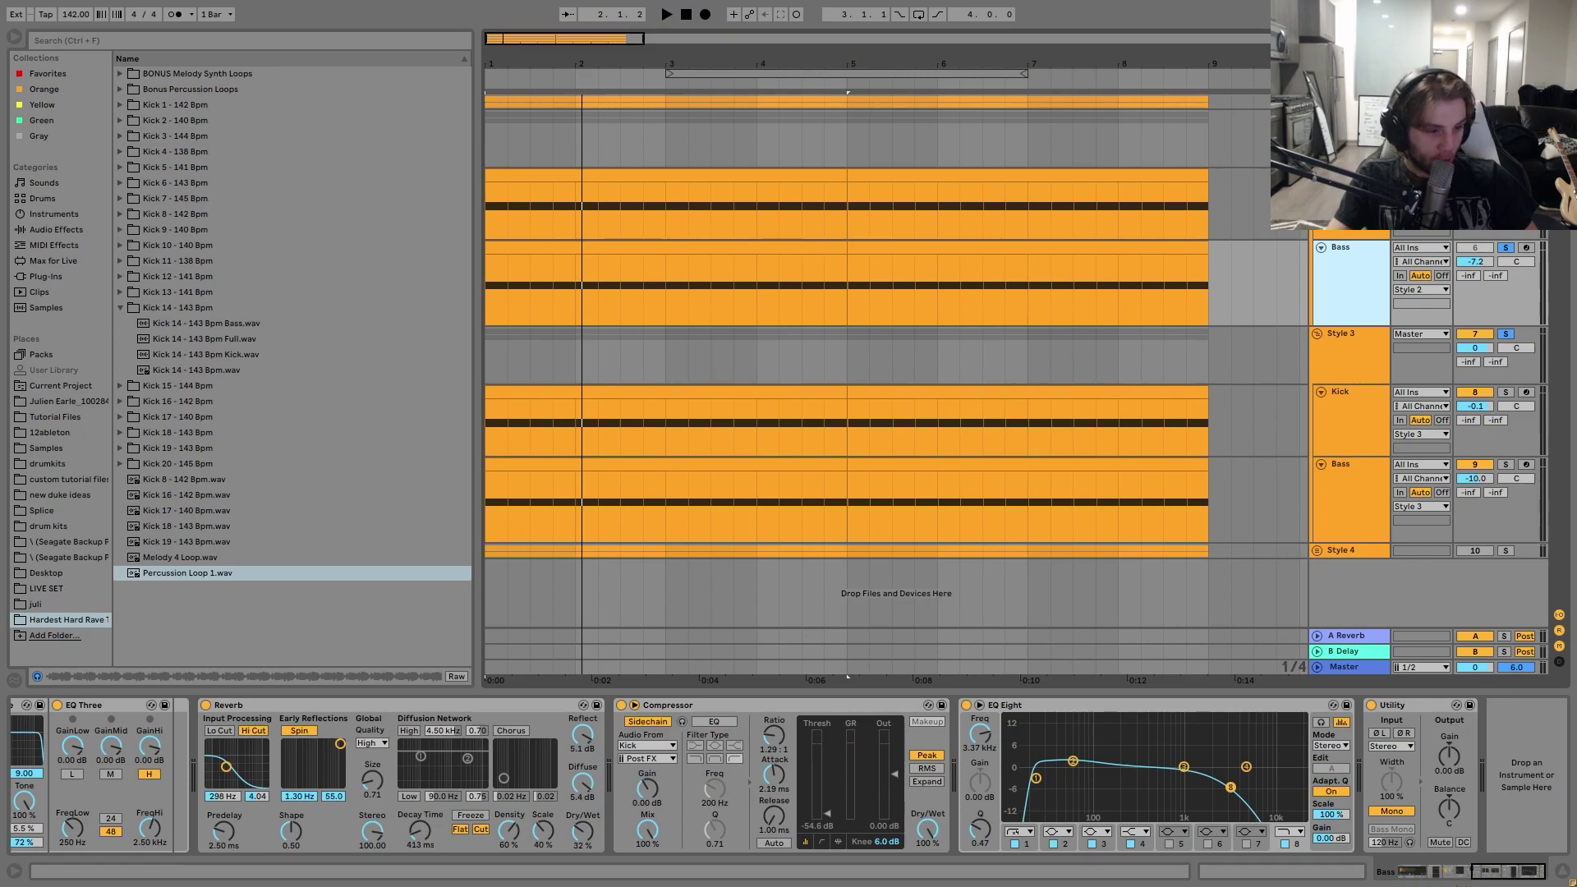
click(1406, 877)
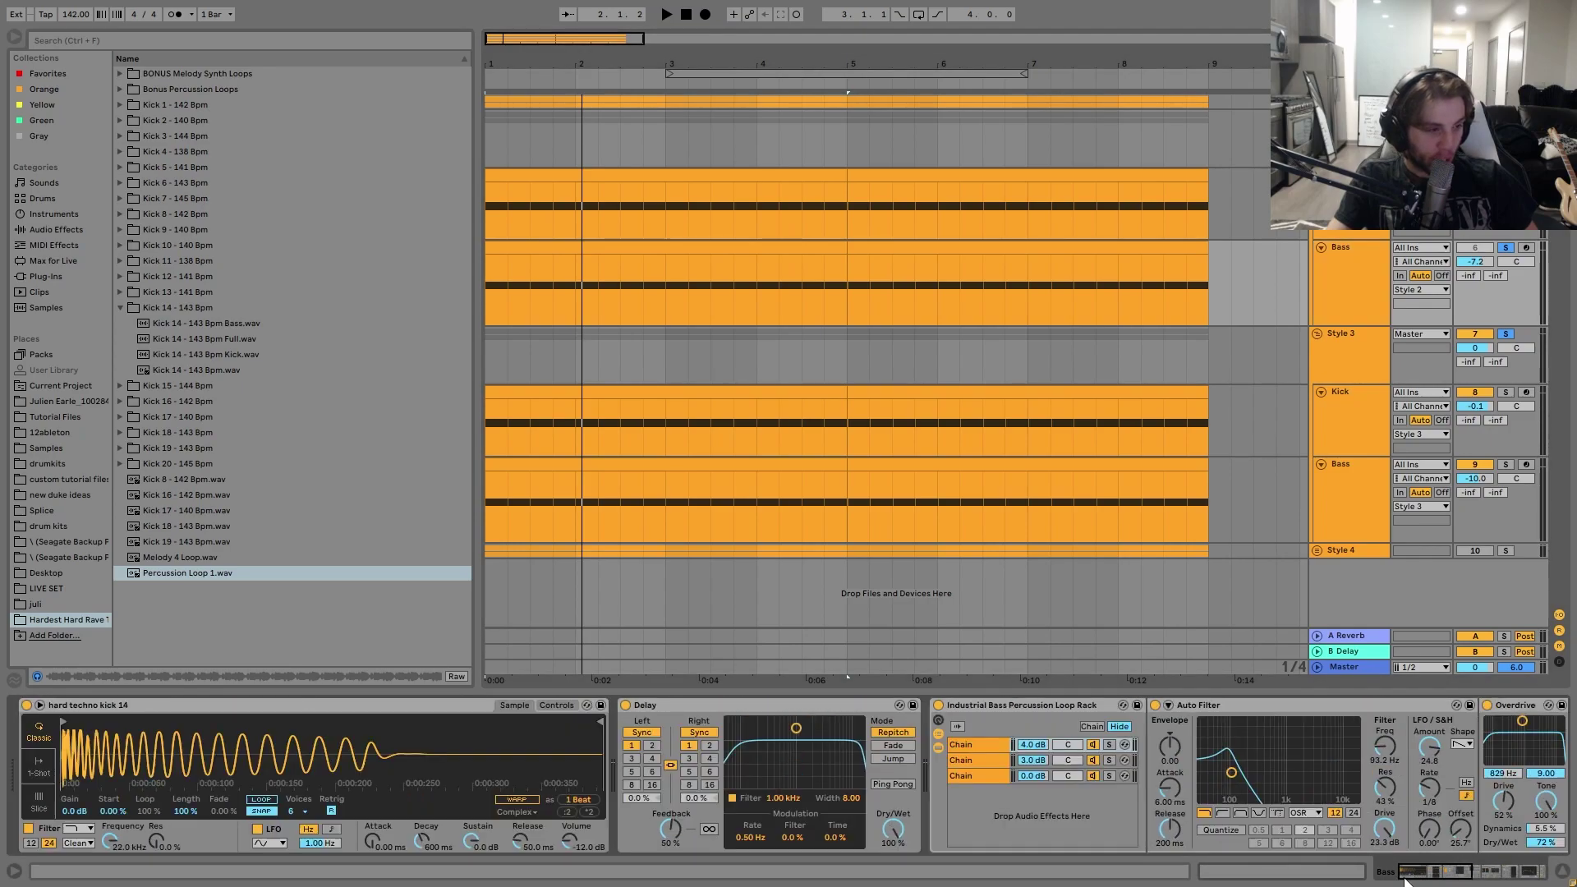
click(1087, 774)
key(space)
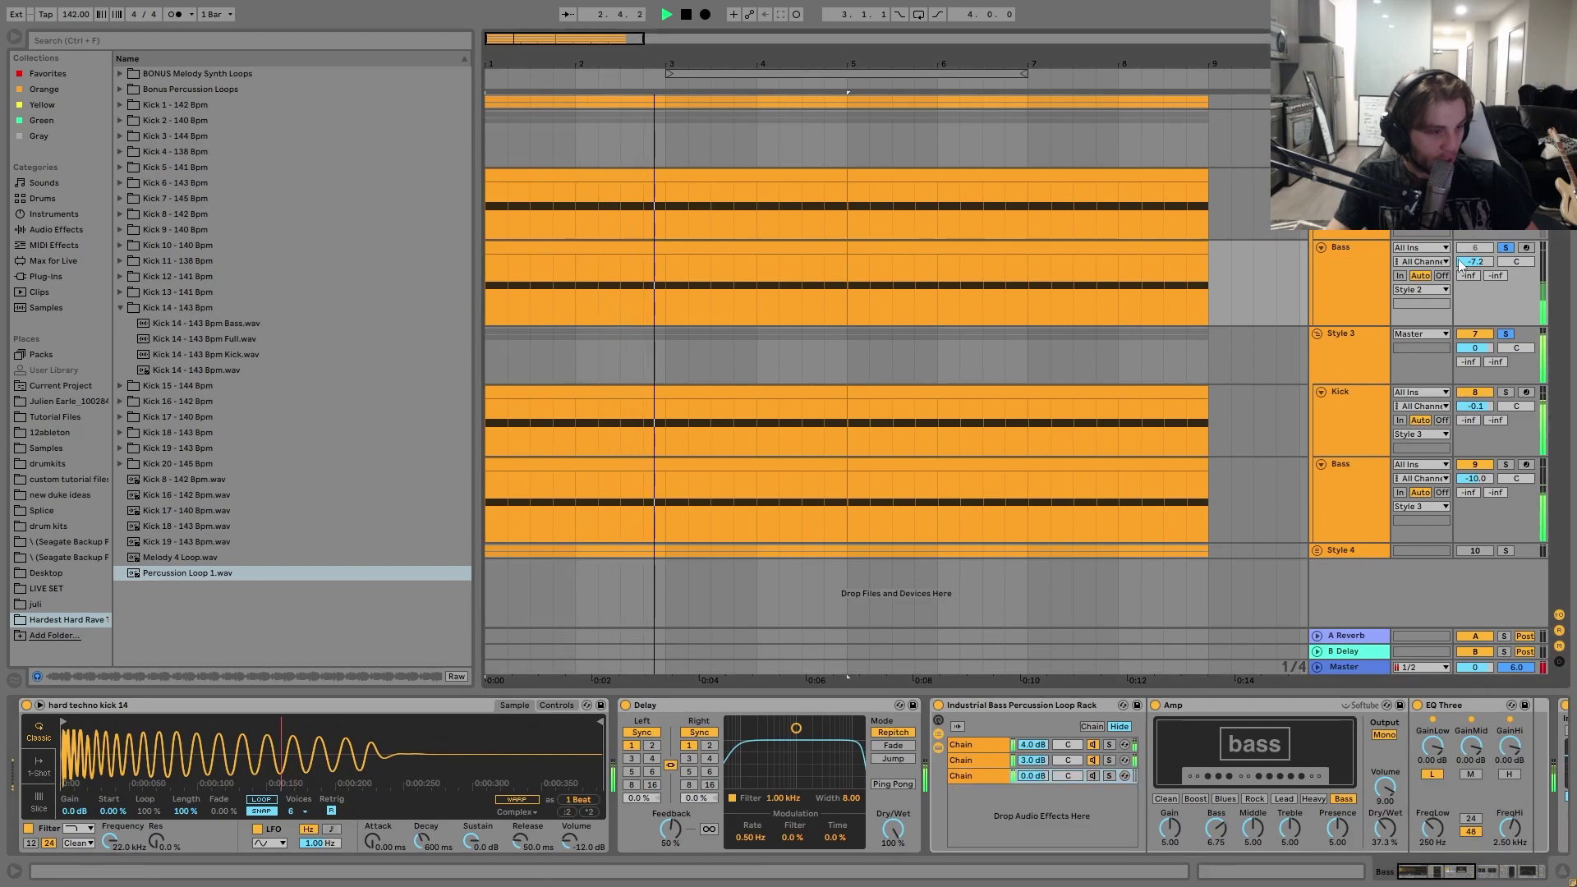
click(1089, 777)
key(space)
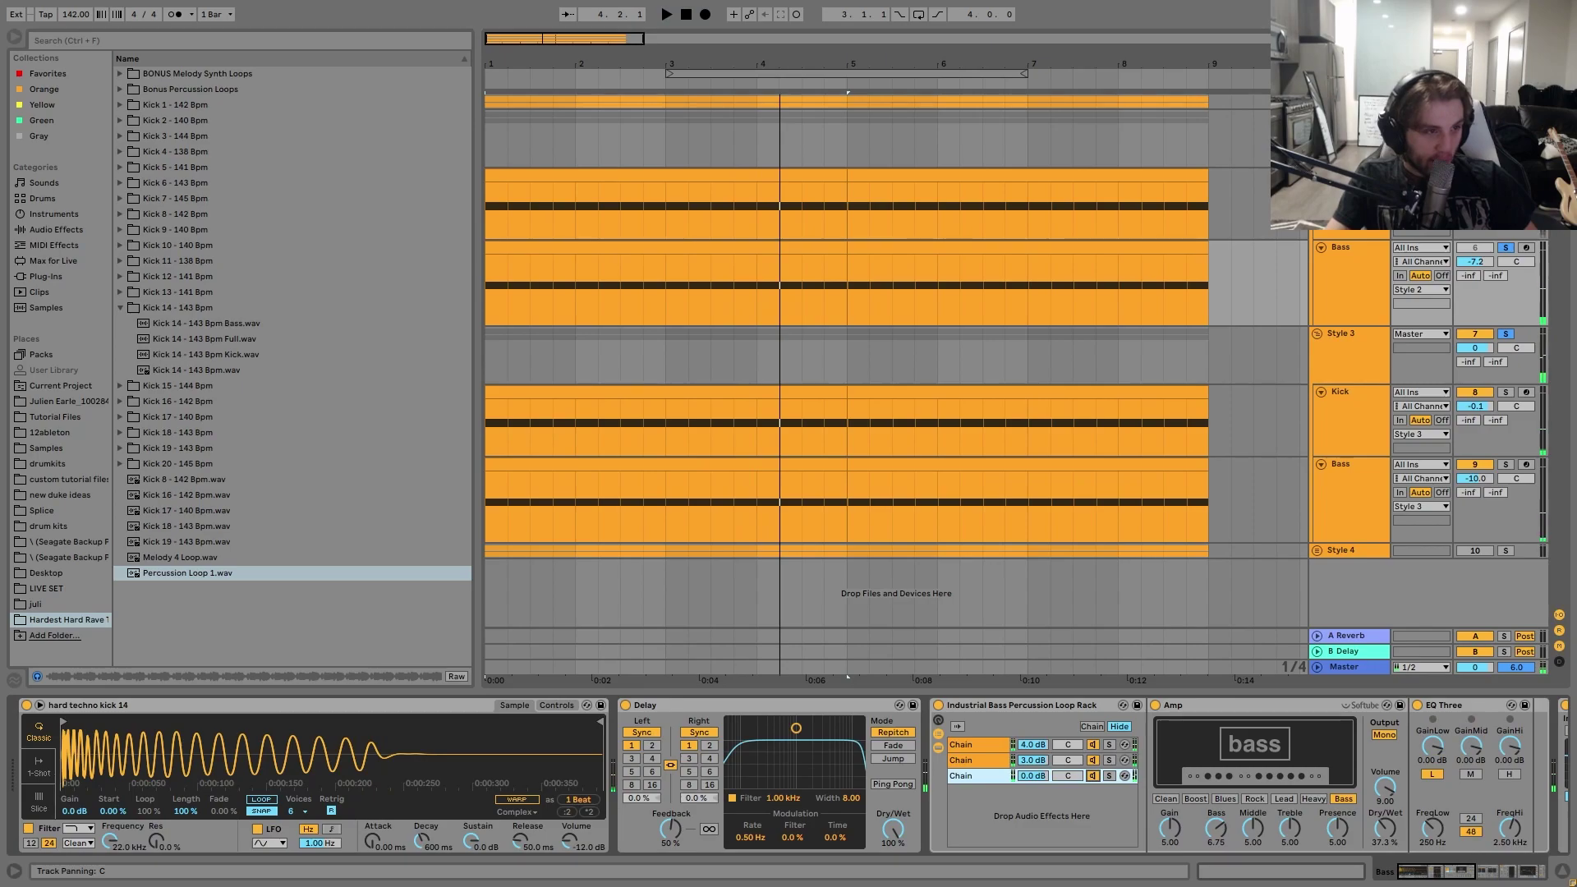
click(1503, 250)
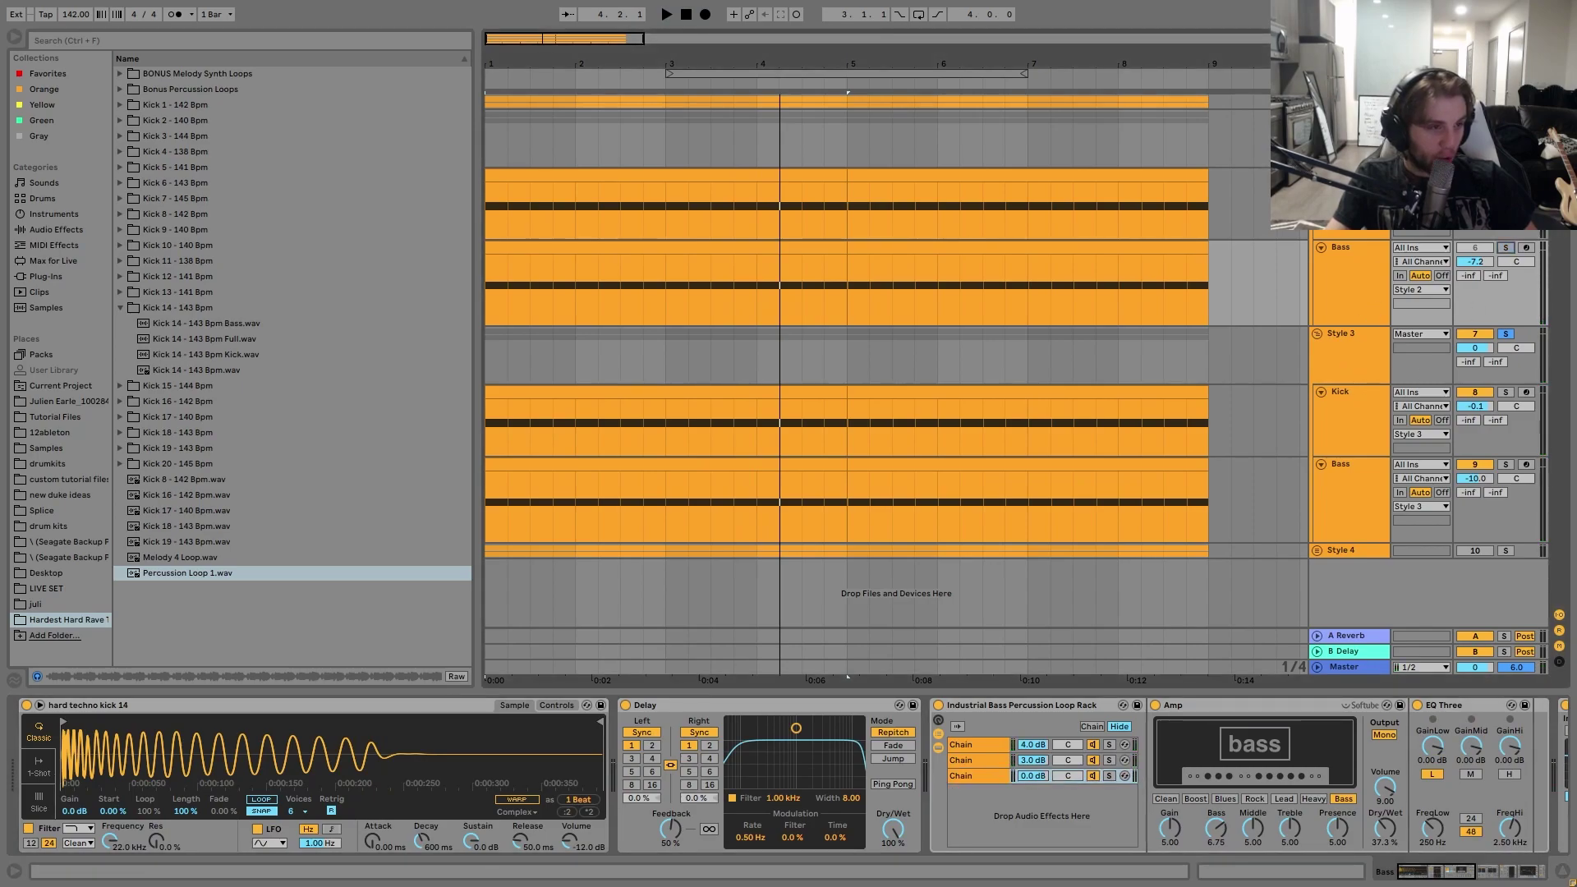
- Show Style 3's Compressor and Limiter during playback, then mute Style 3 and solo Style 4
click(1355, 353)
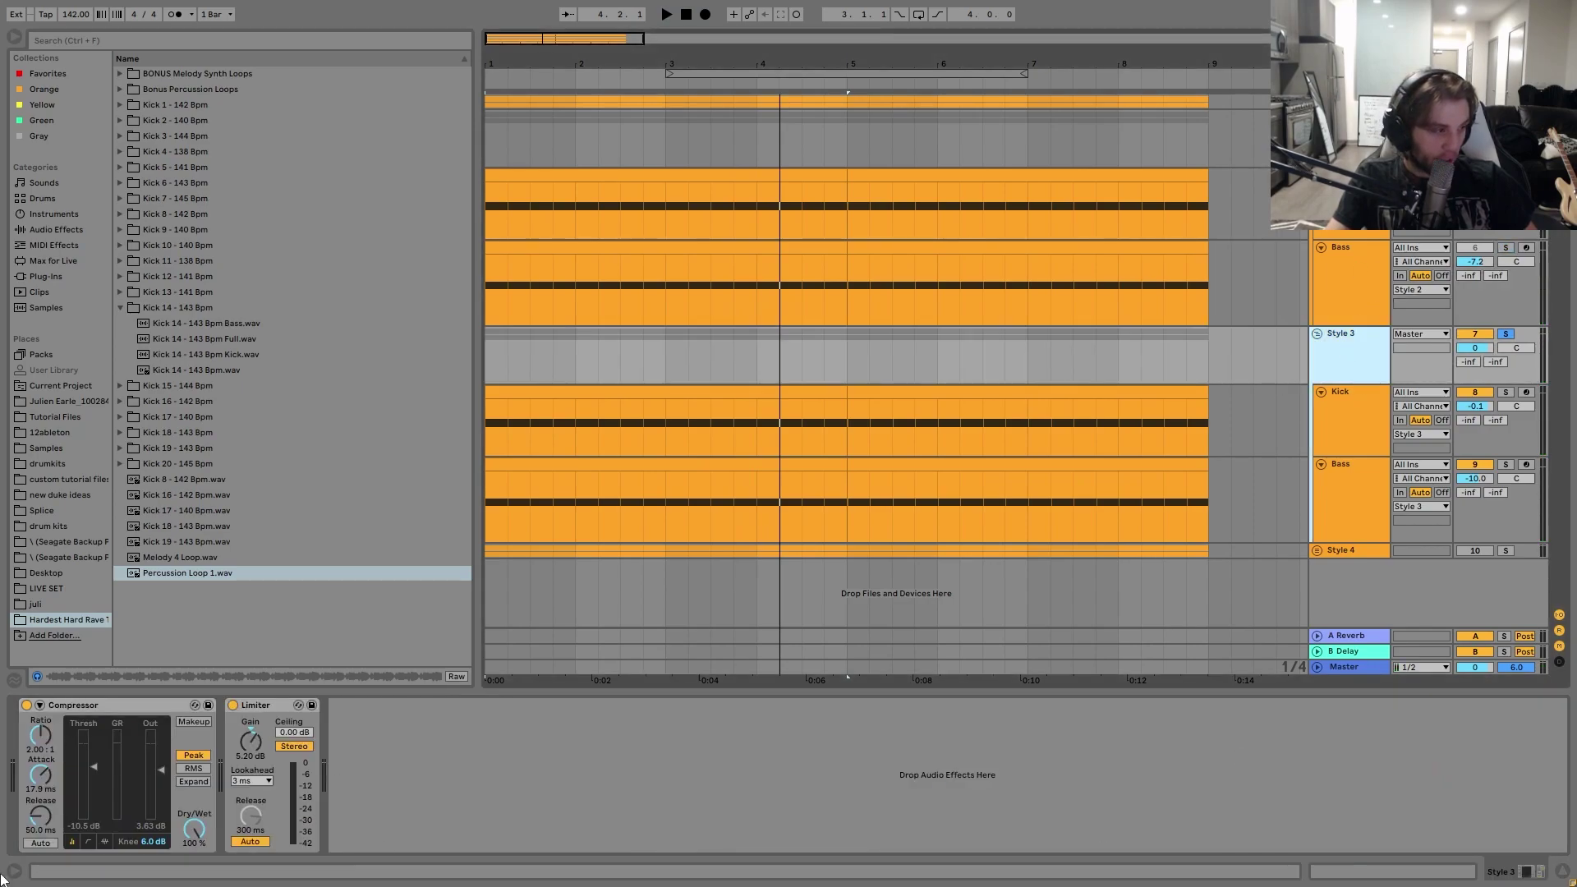
key(space)
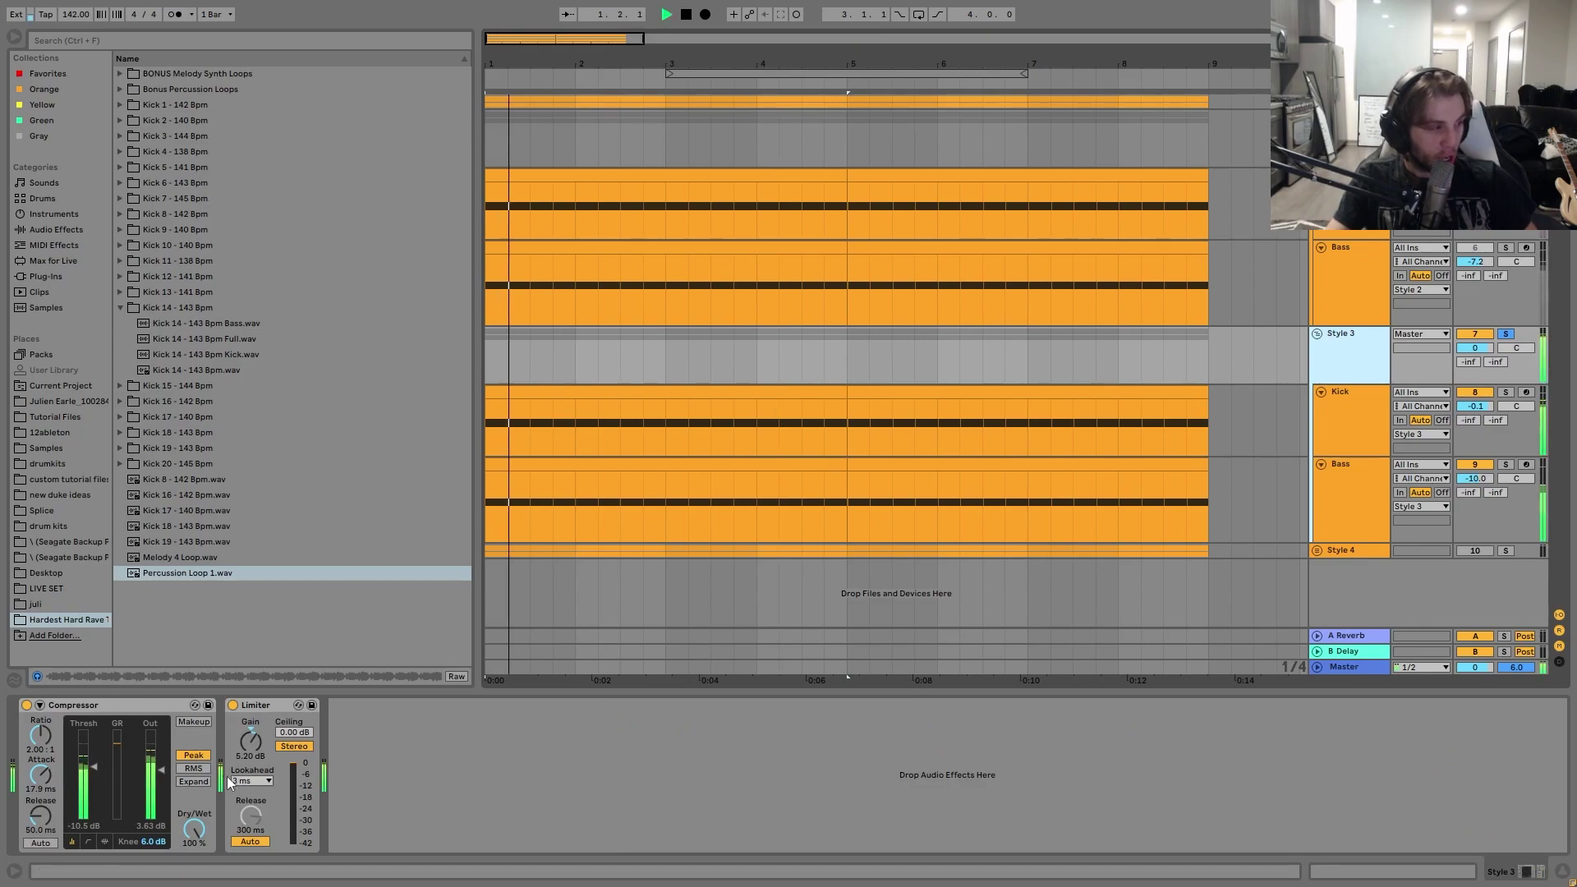
key(space)
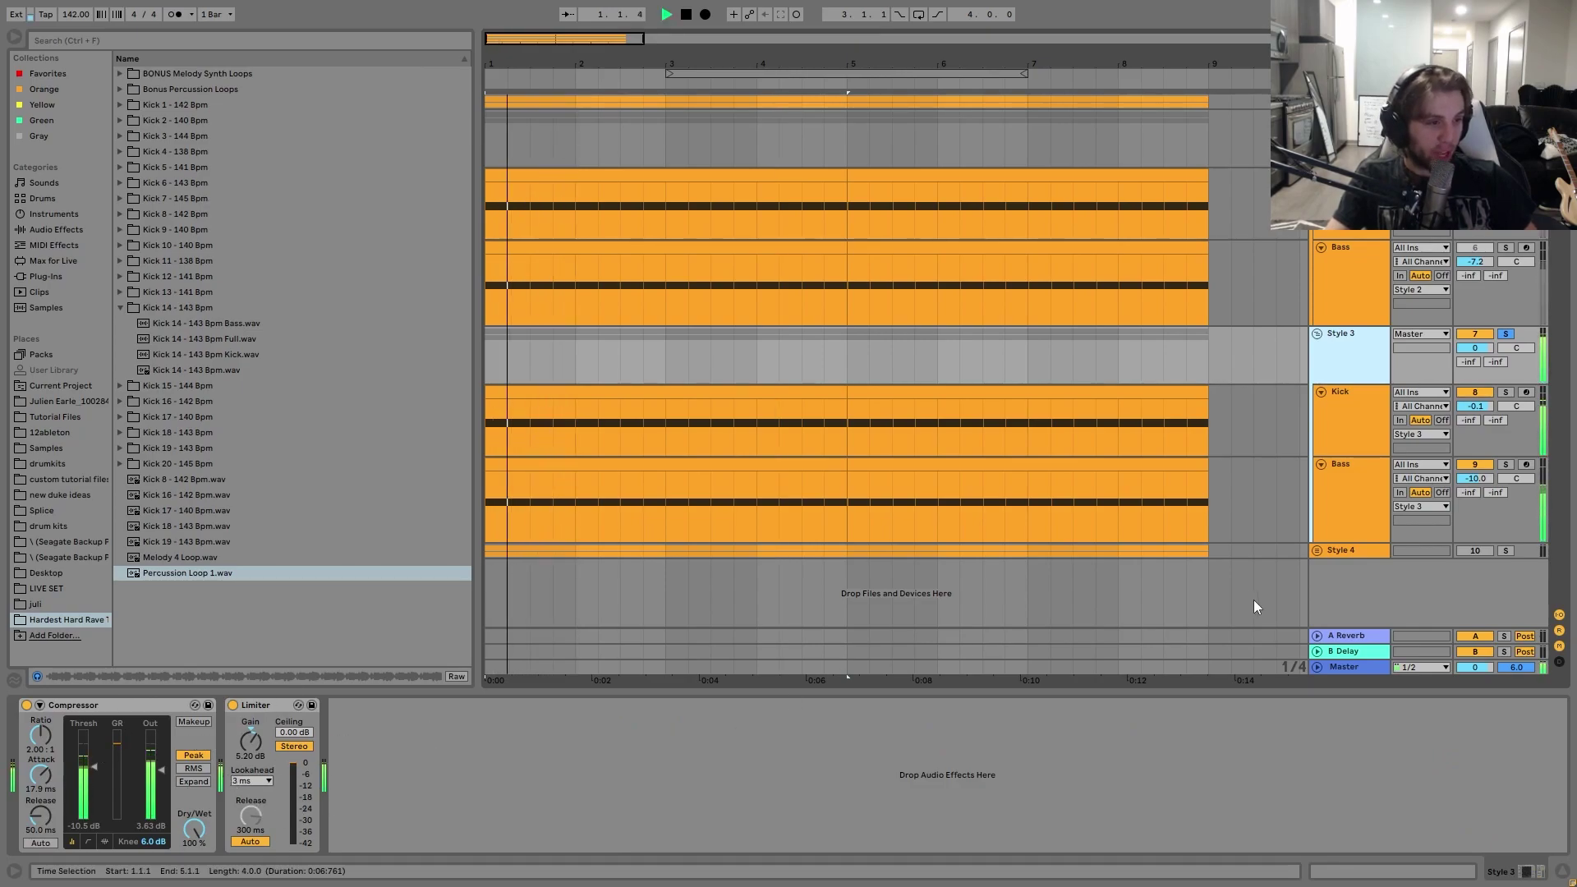
click(1487, 336)
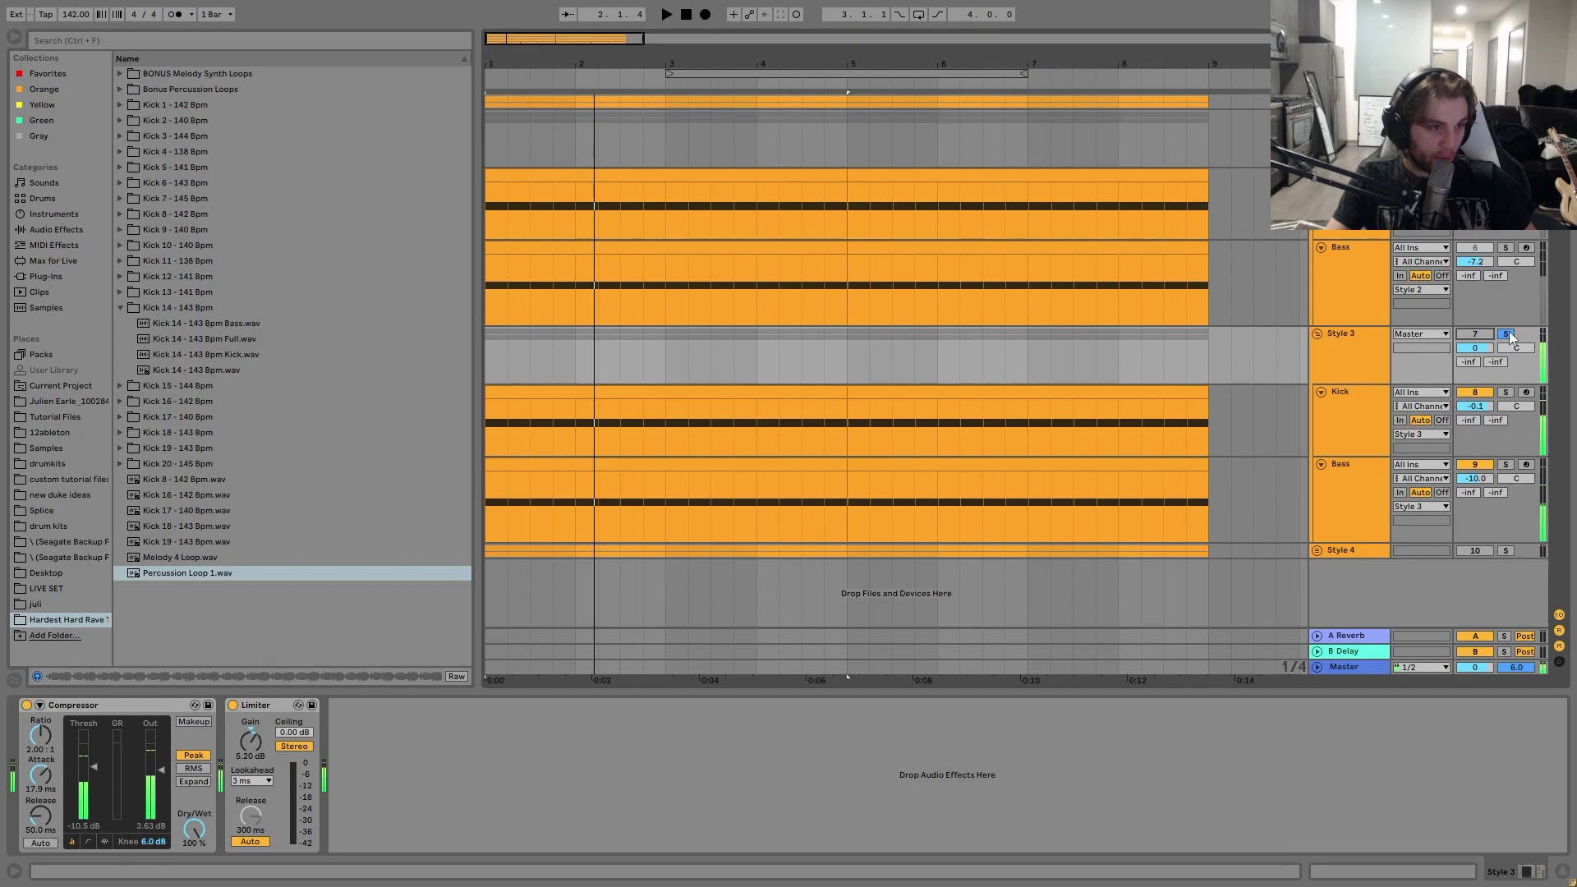
click(1504, 552)
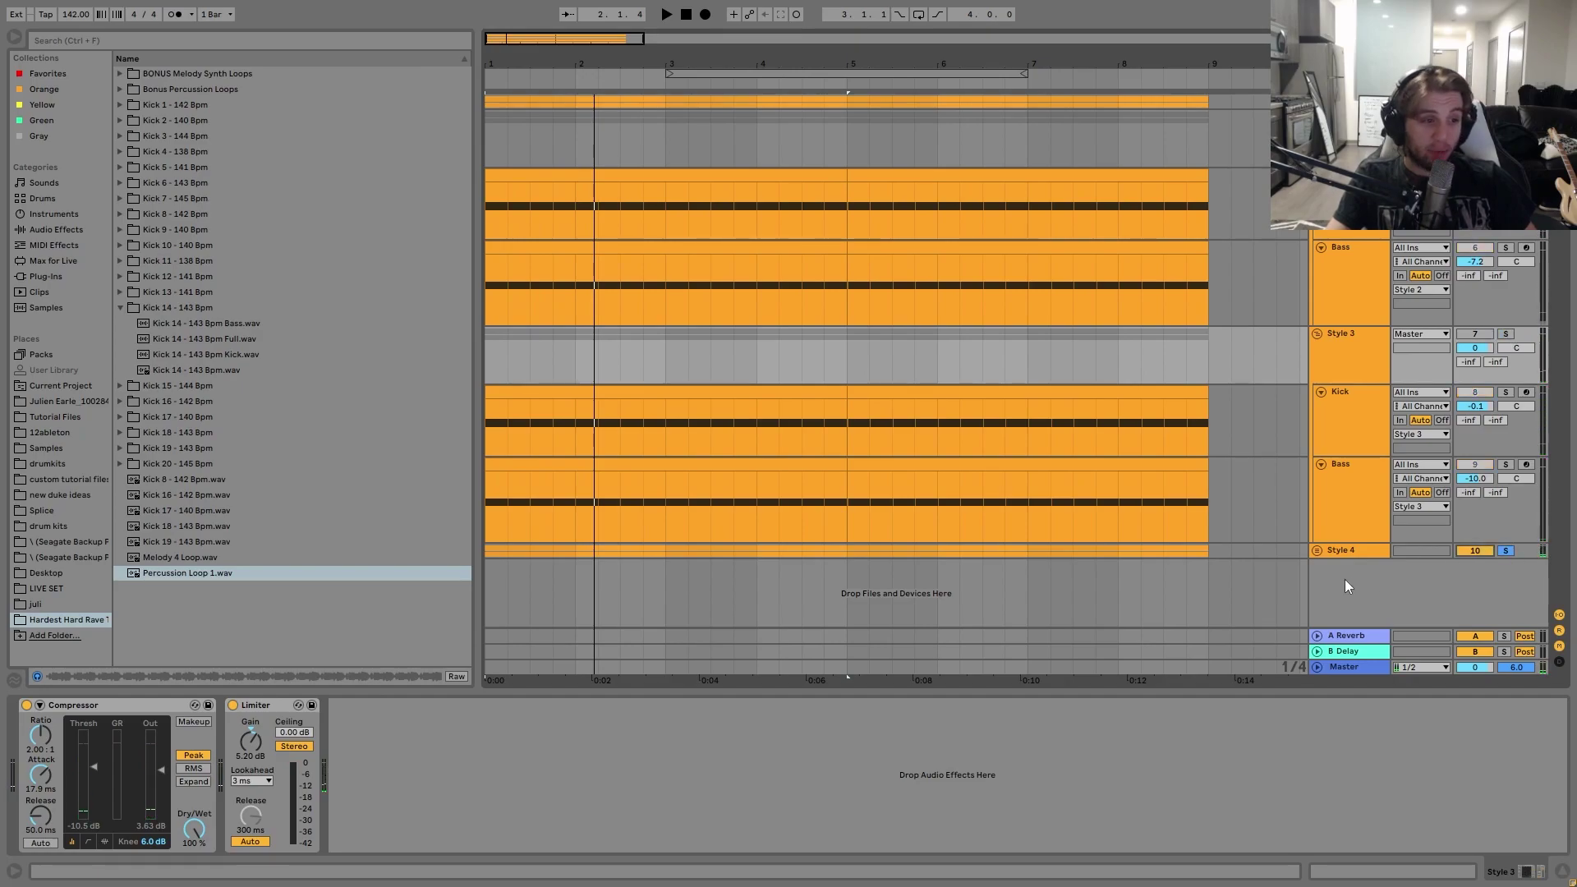
- Unfold the Style 4 group and play it, switching between the 11 Kick and Rumble tracks
click(1317, 550)
key(space)
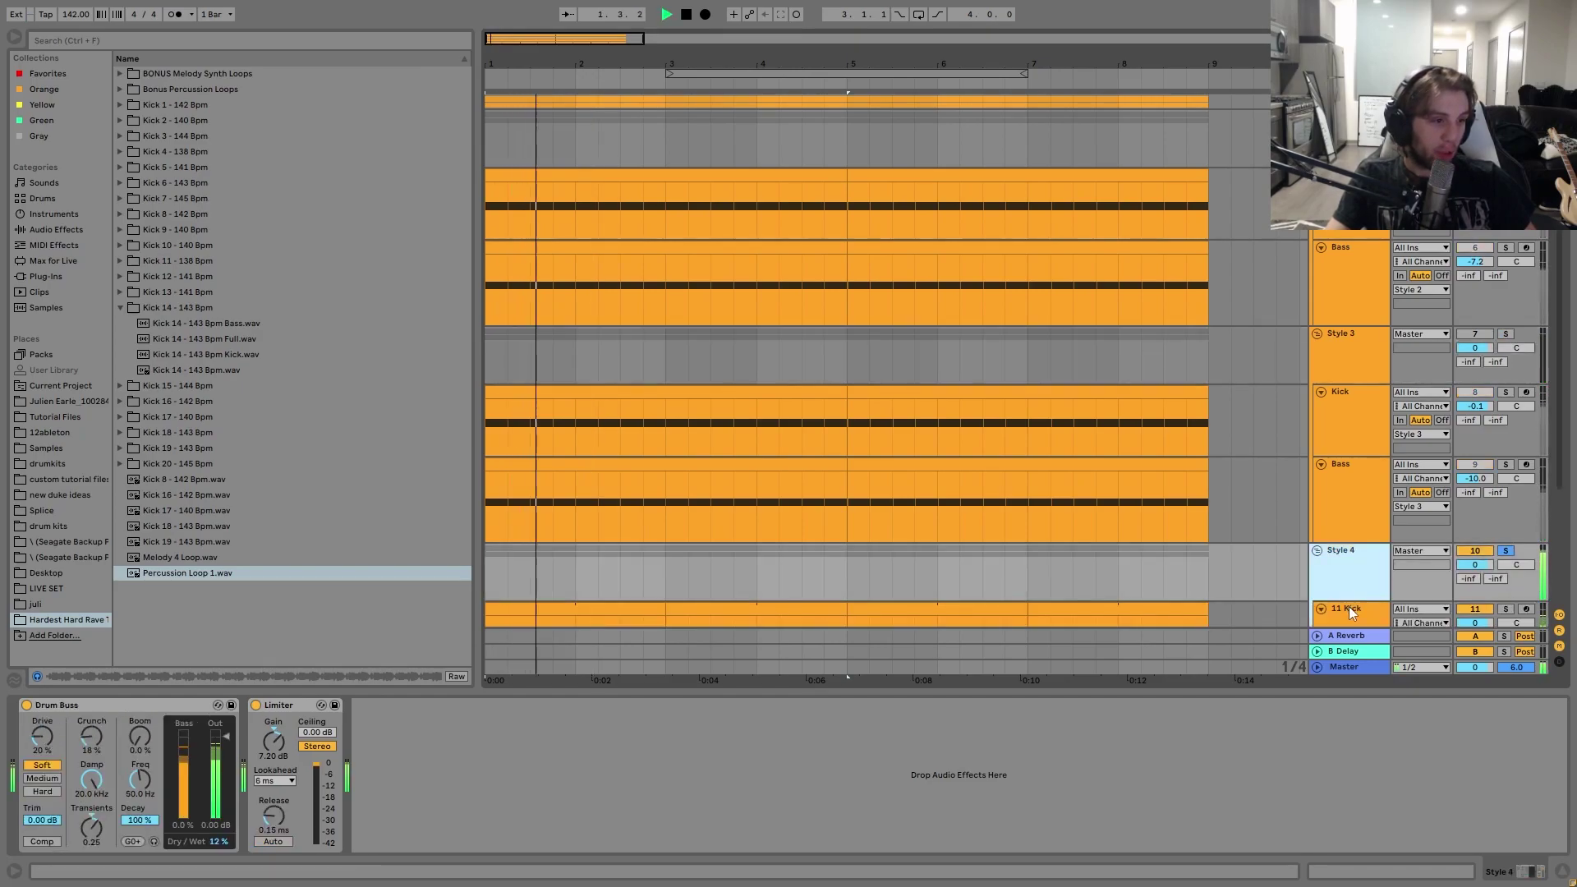
click(1349, 606)
scroll(1359, 620, down, 3)
click(1369, 565)
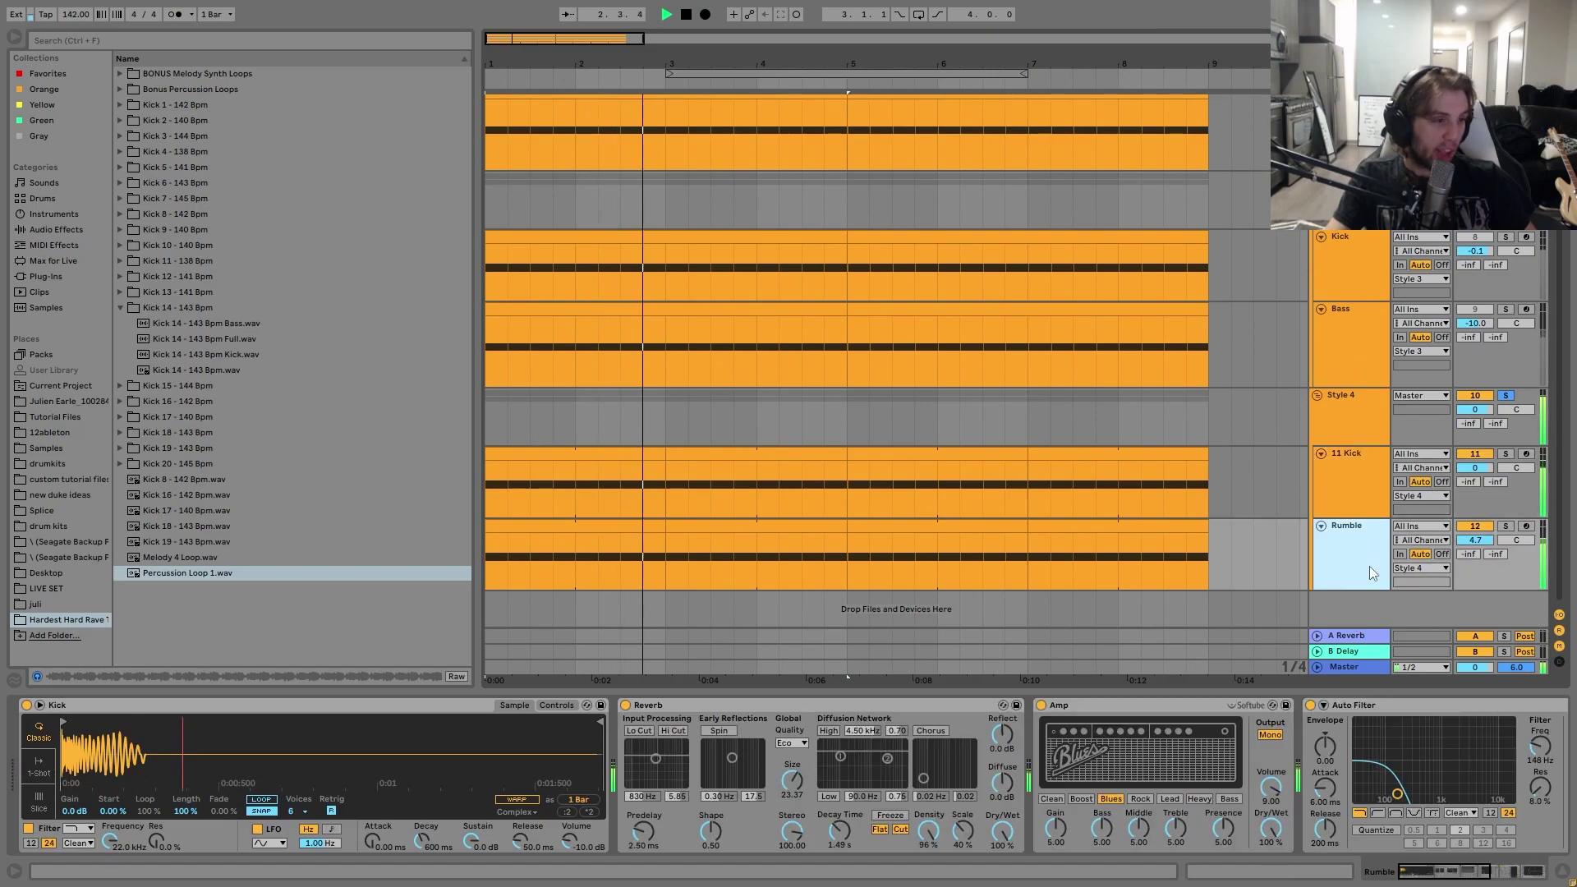
key(space)
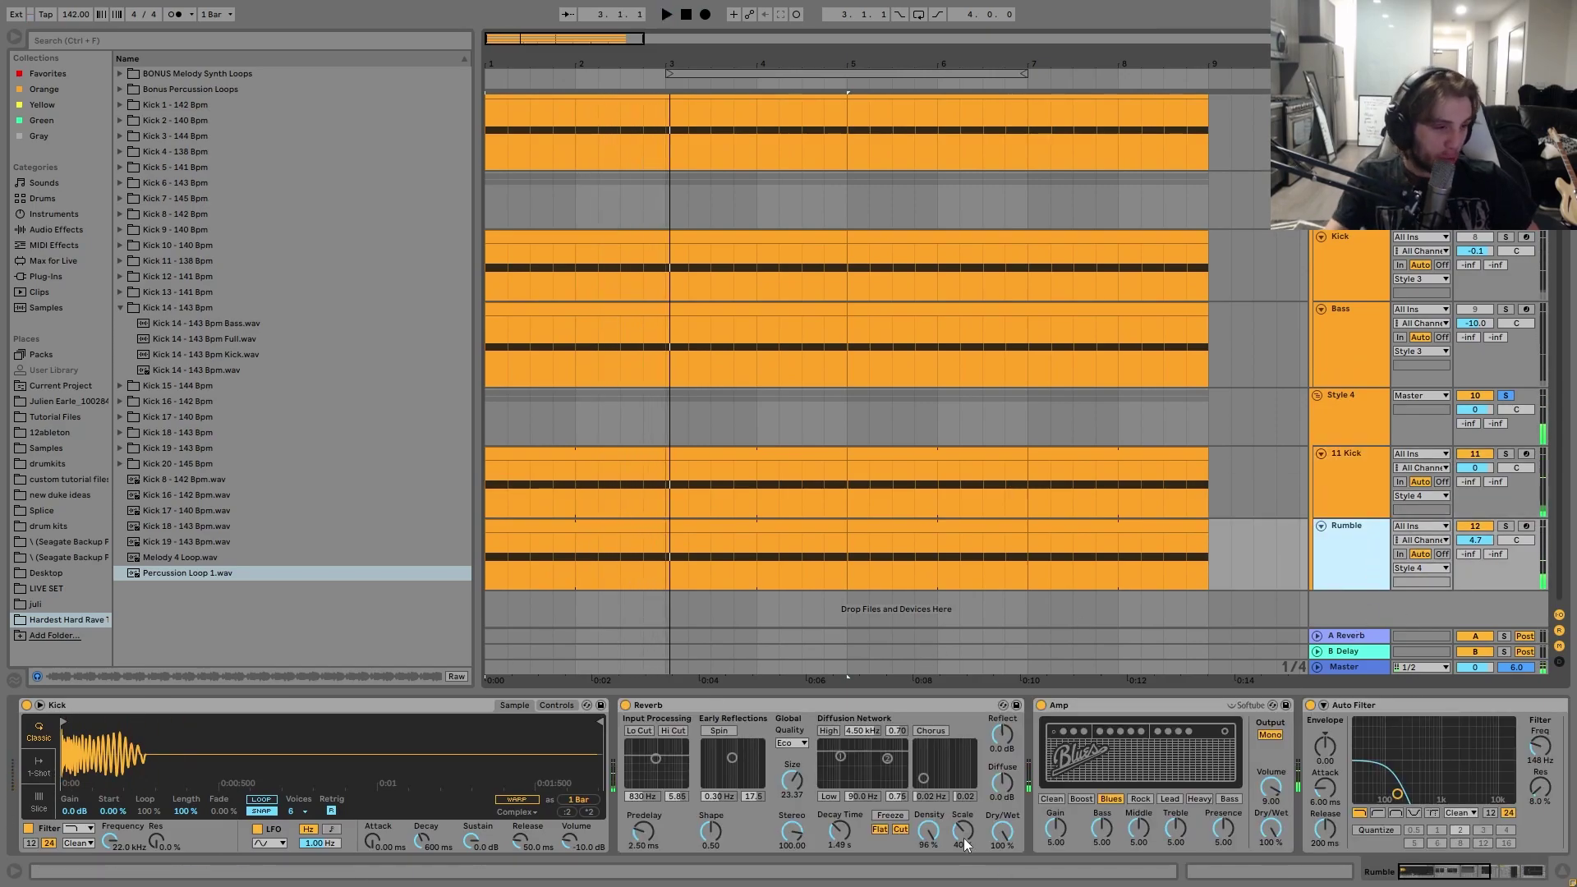
key(space)
click(1369, 476)
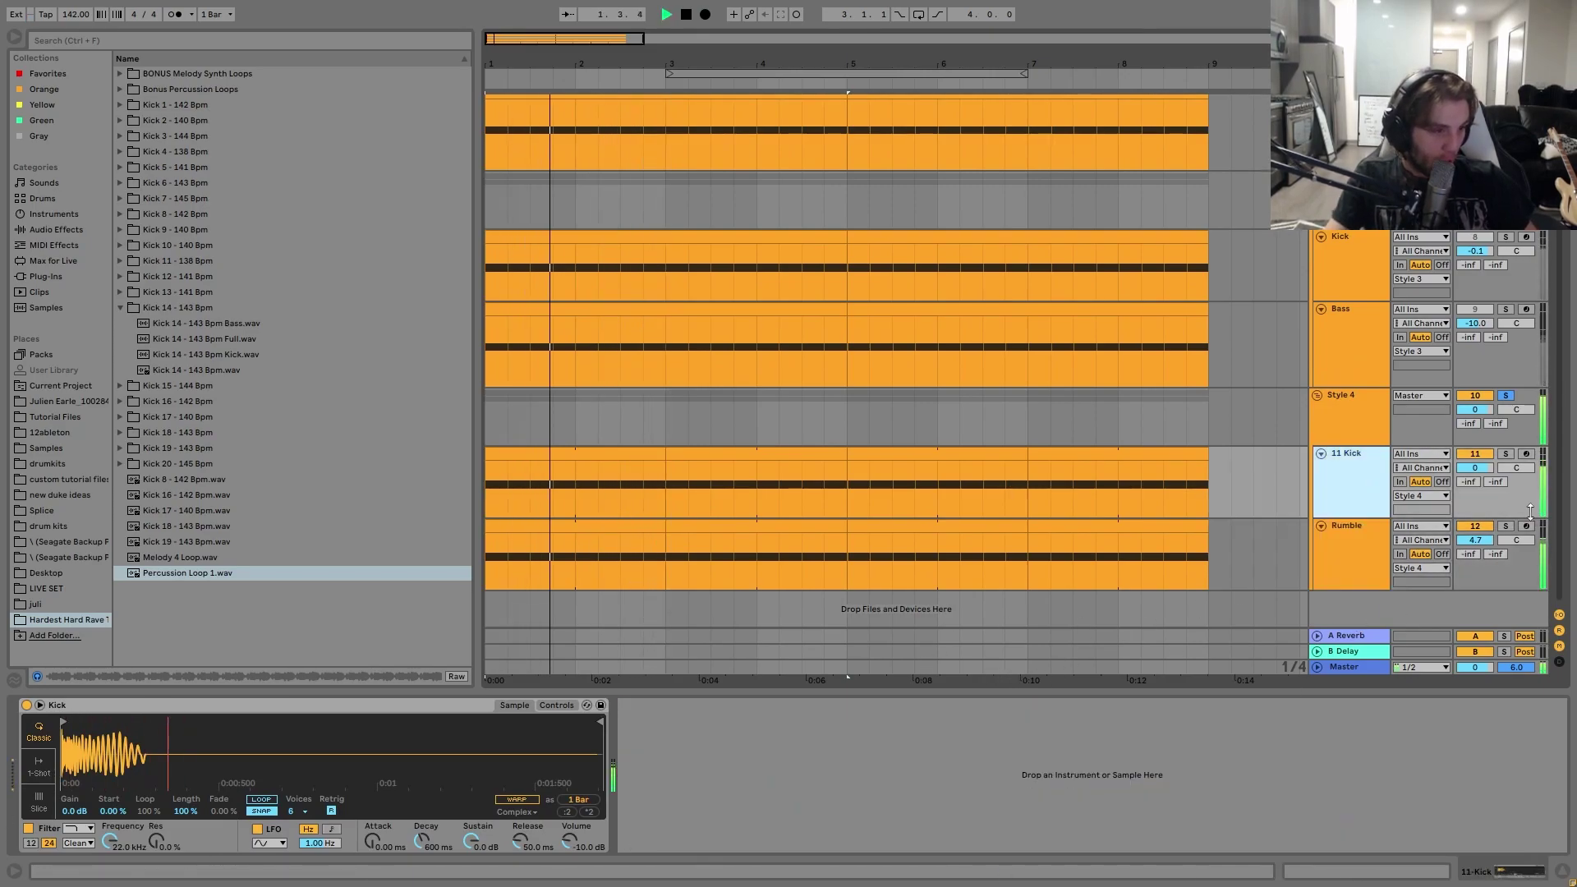
- Alternate solo between 11 Kick and Rumble during playback, then show Rumble's Reverb, Amp and Auto Filter
click(1505, 454)
key(space)
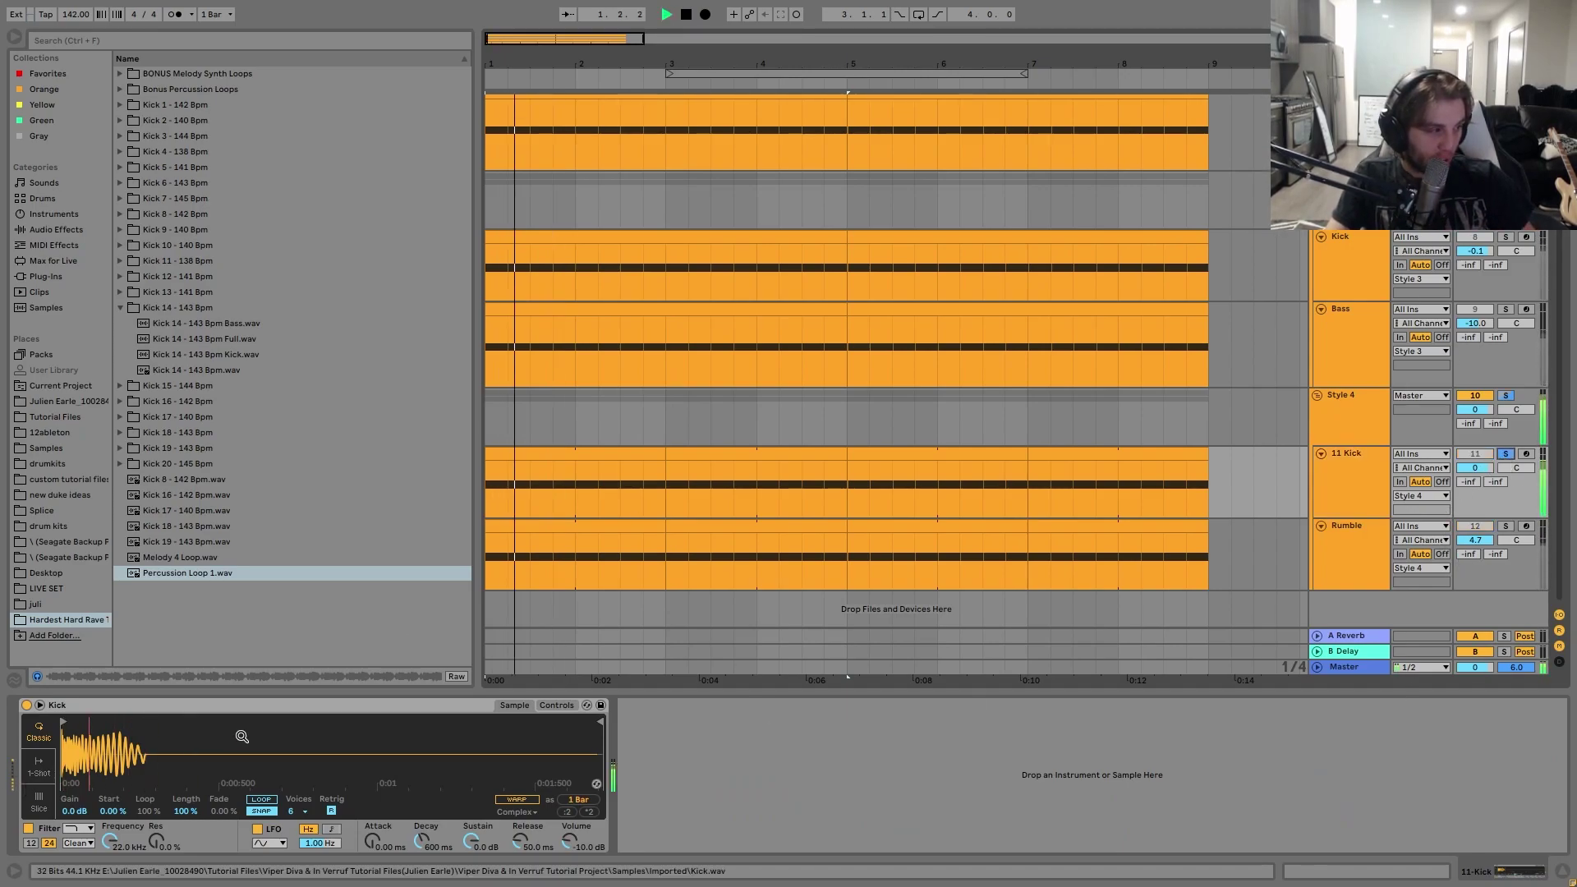
key(space)
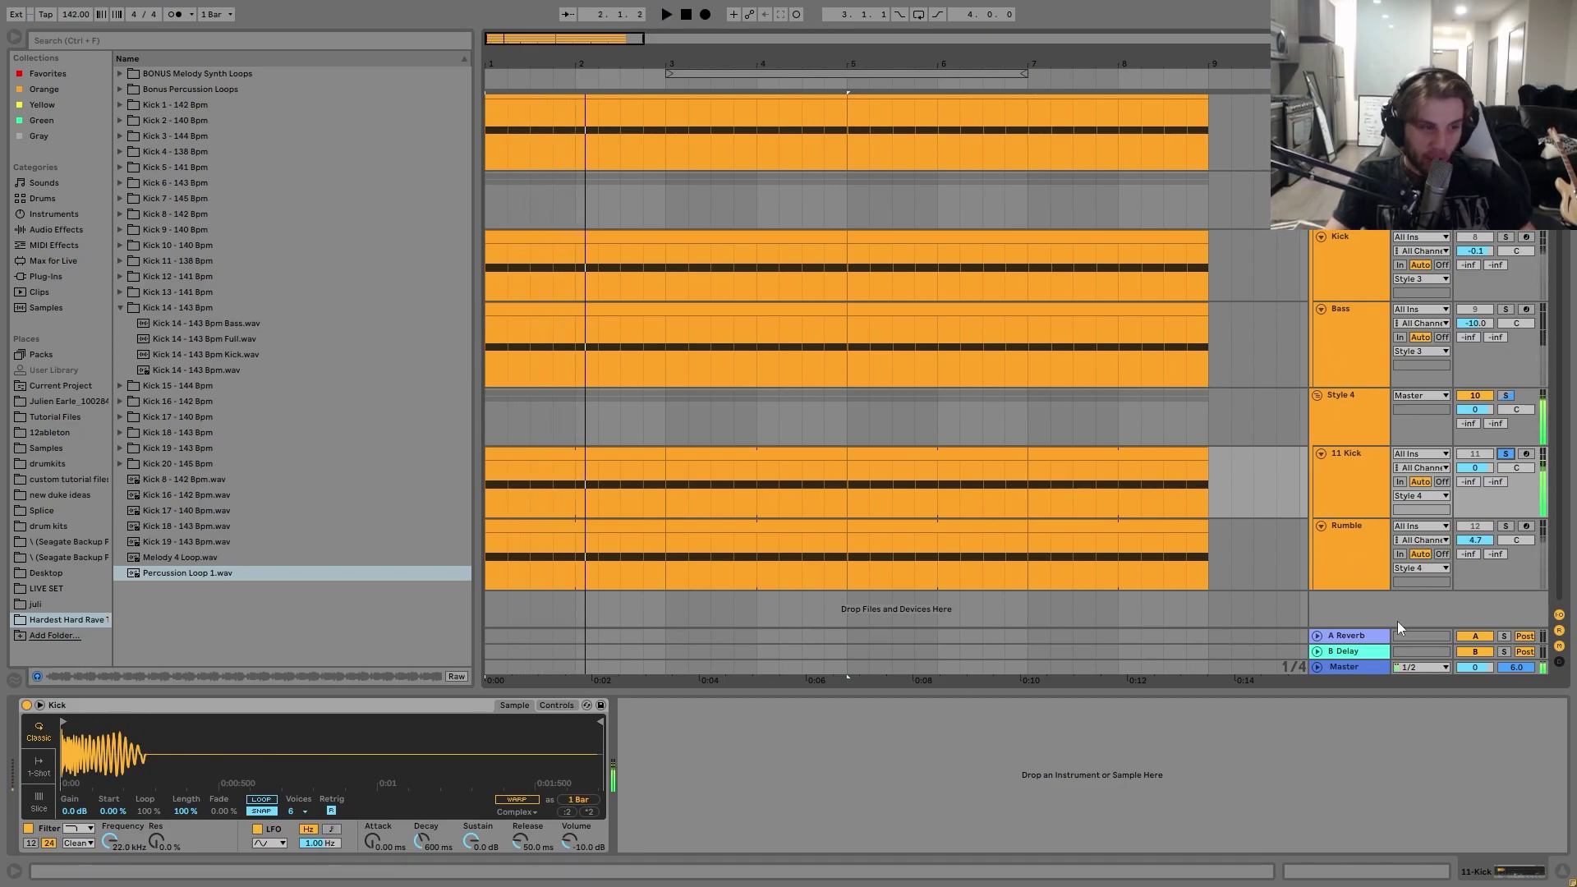
key(space)
key(space)
click(1505, 526)
click(1350, 547)
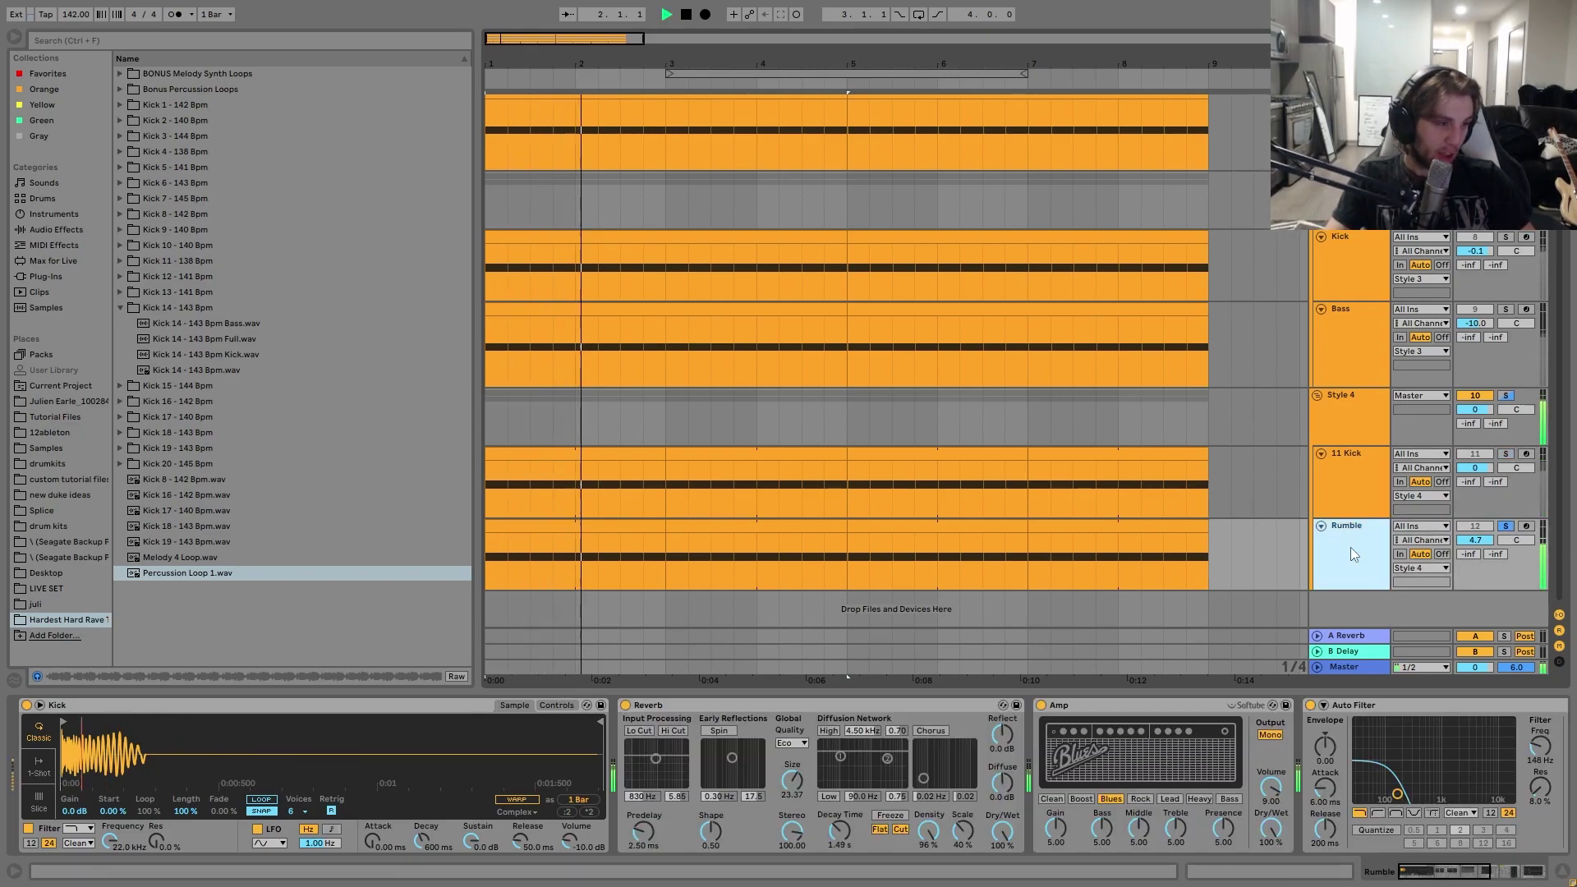
click(1353, 493)
key(space)
click(1505, 453)
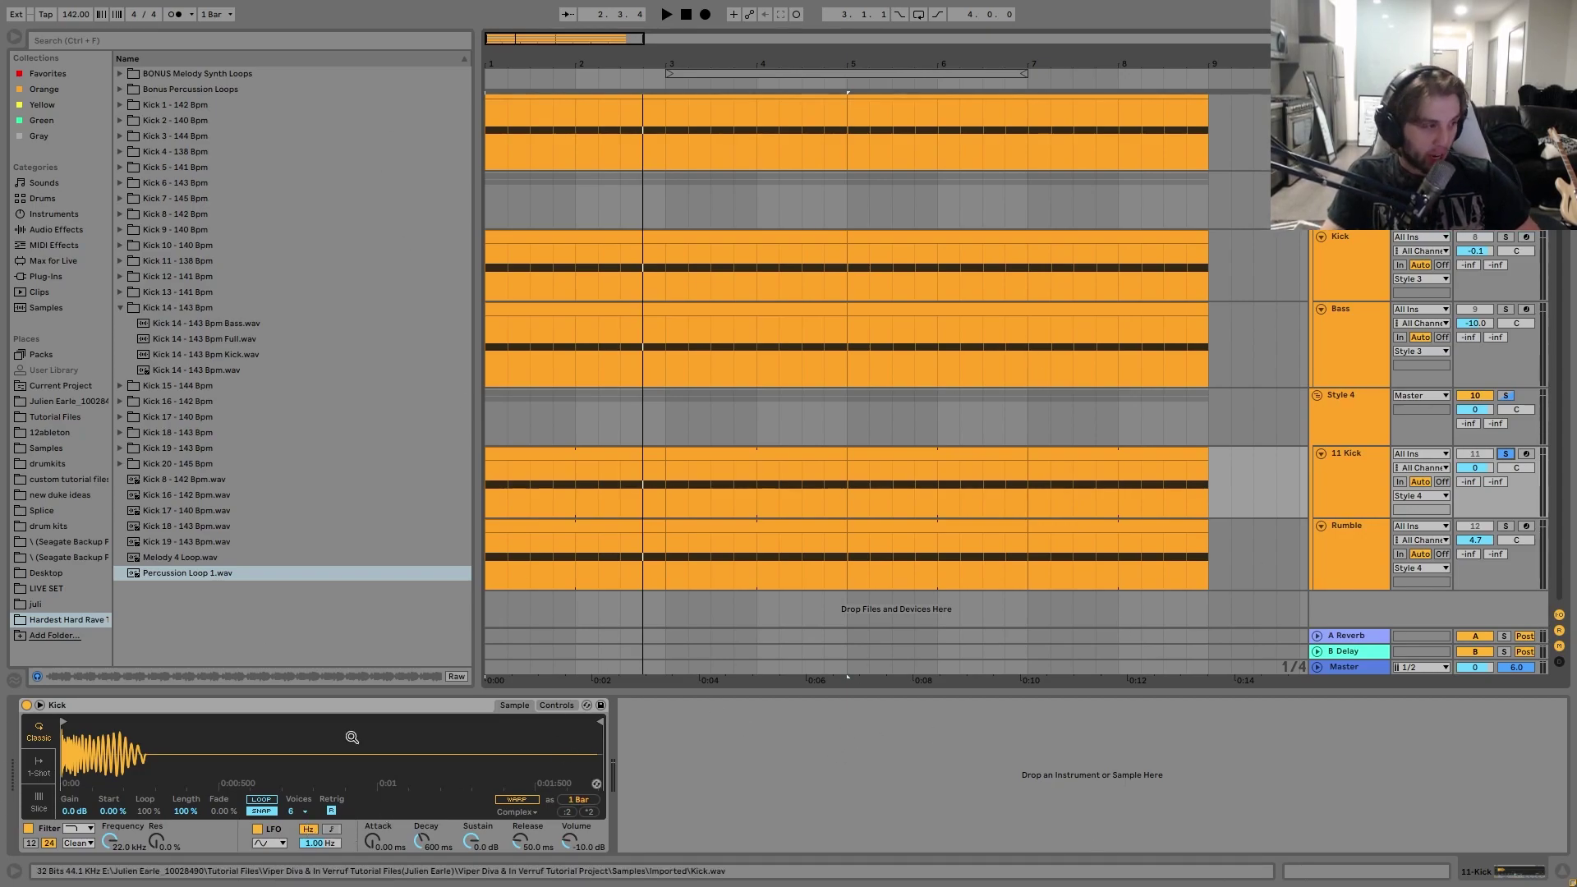
key(space)
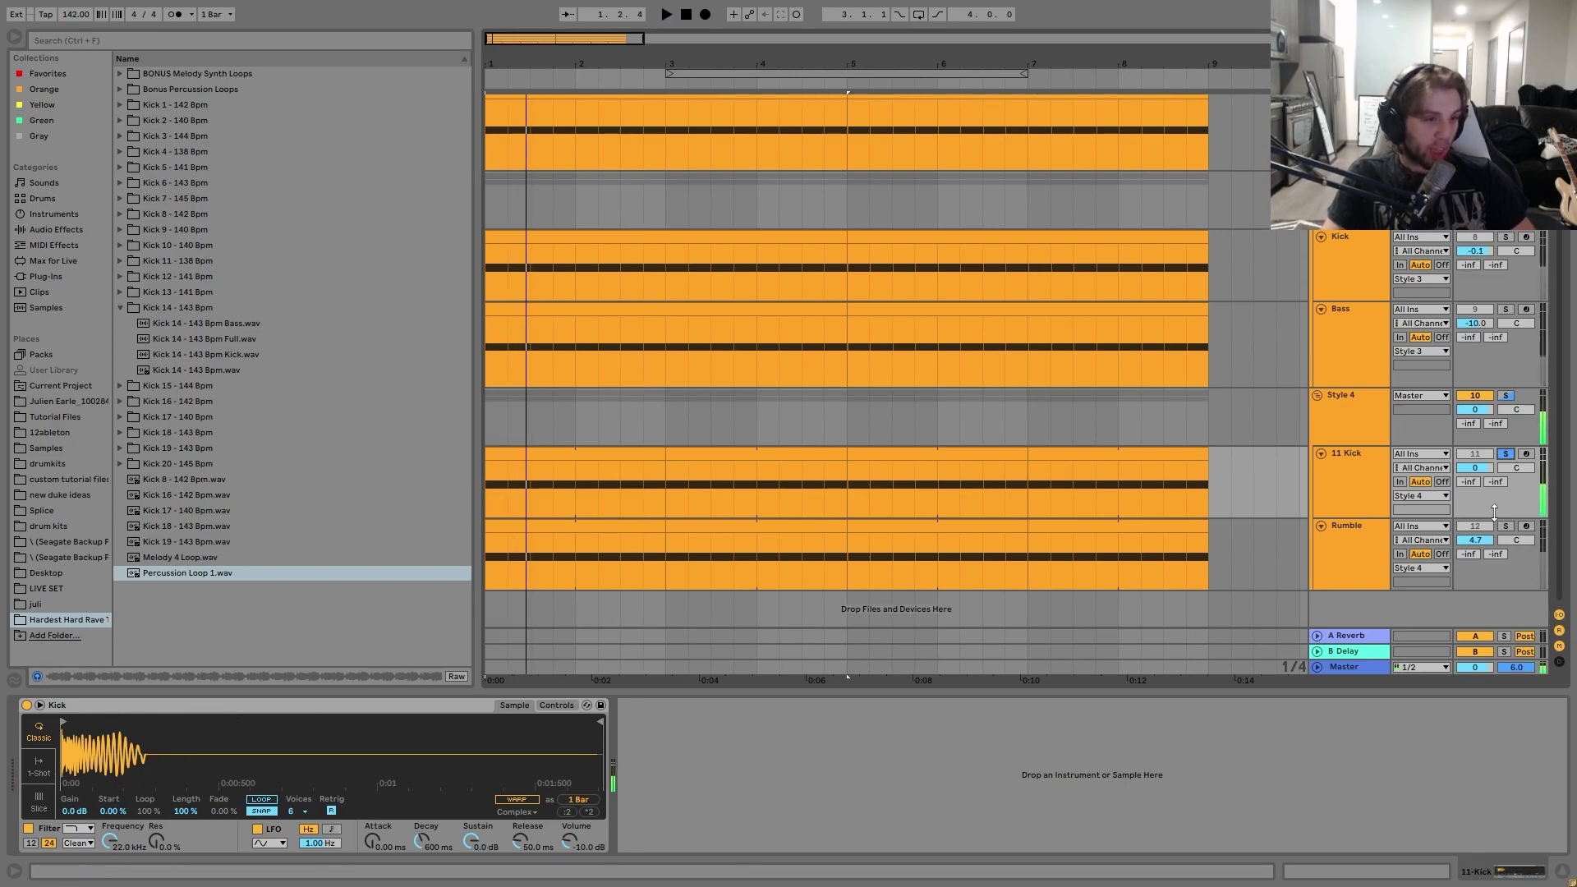
click(1334, 547)
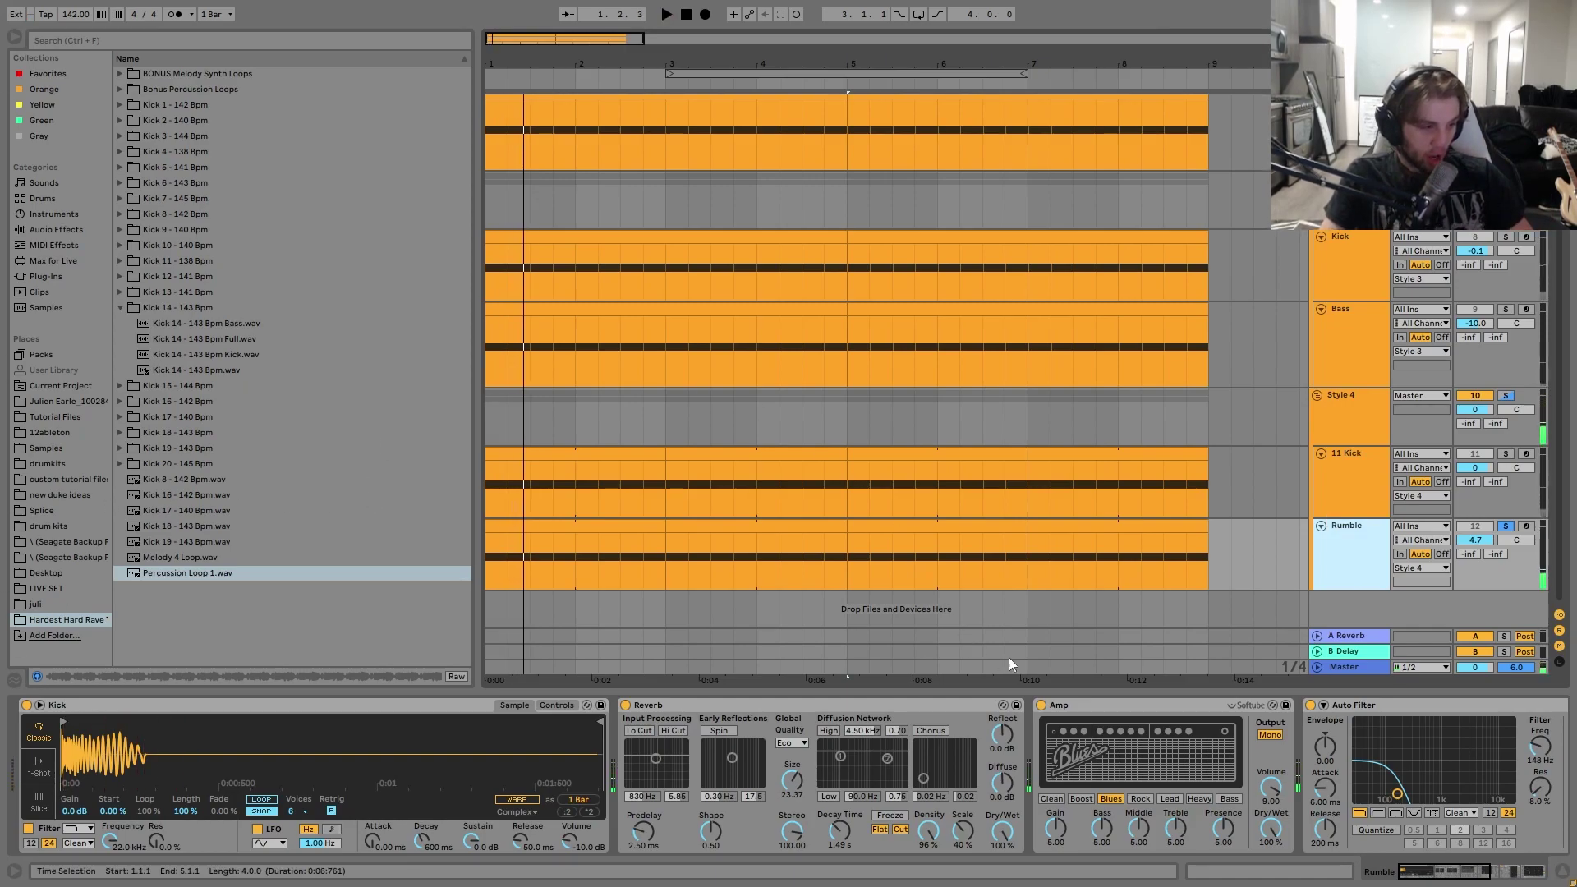
- Compare Rumble with its Amp and Auto Filter bypassed, then switch both back on
key(space)
click(1041, 704)
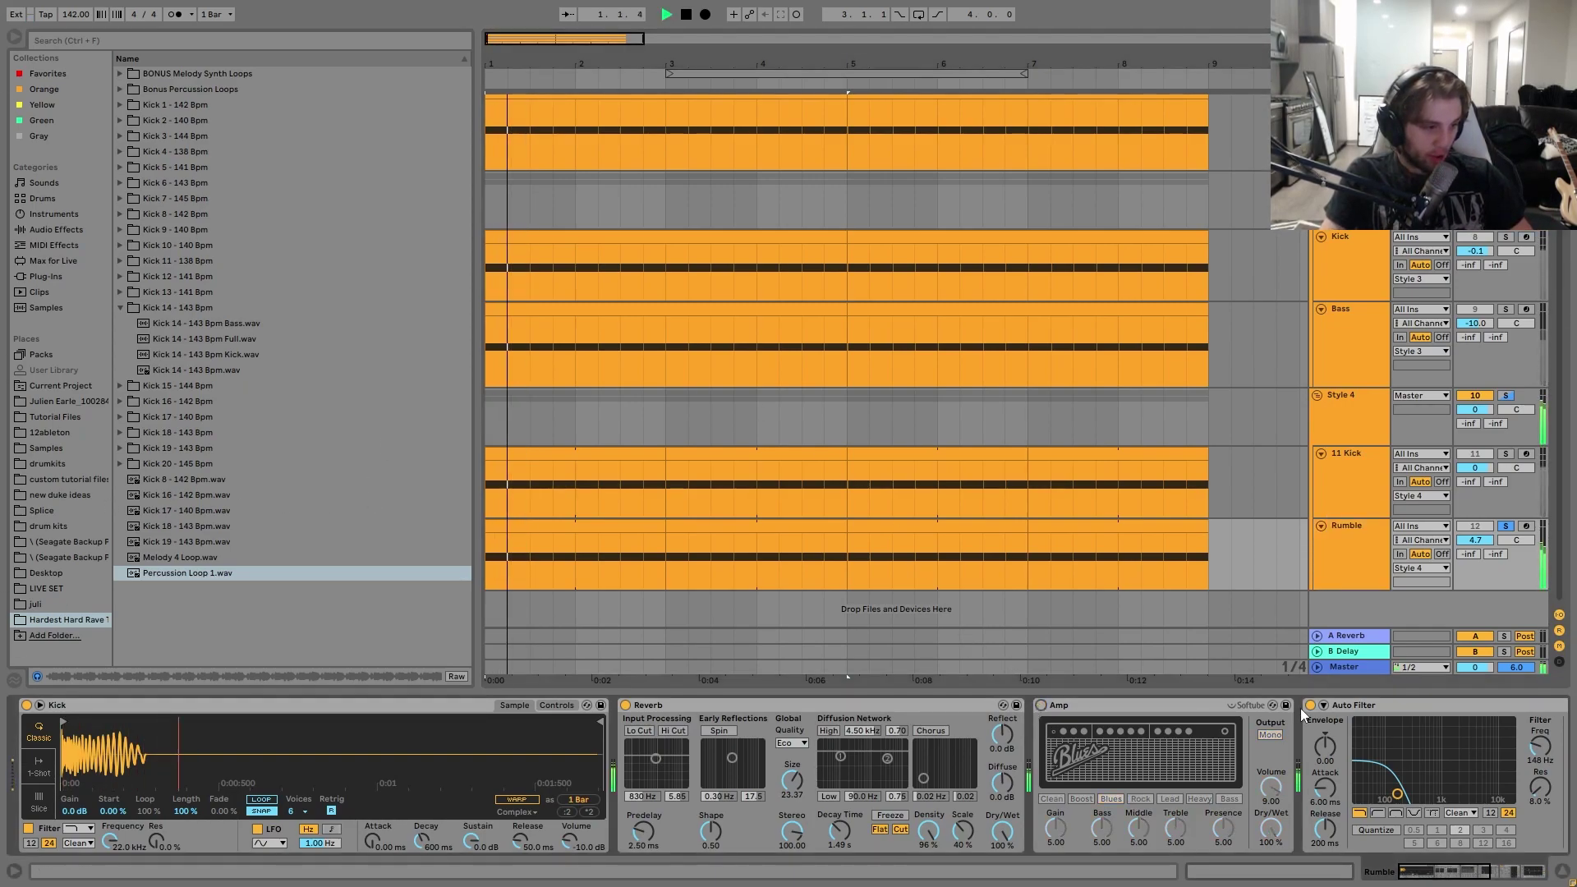
click(1311, 705)
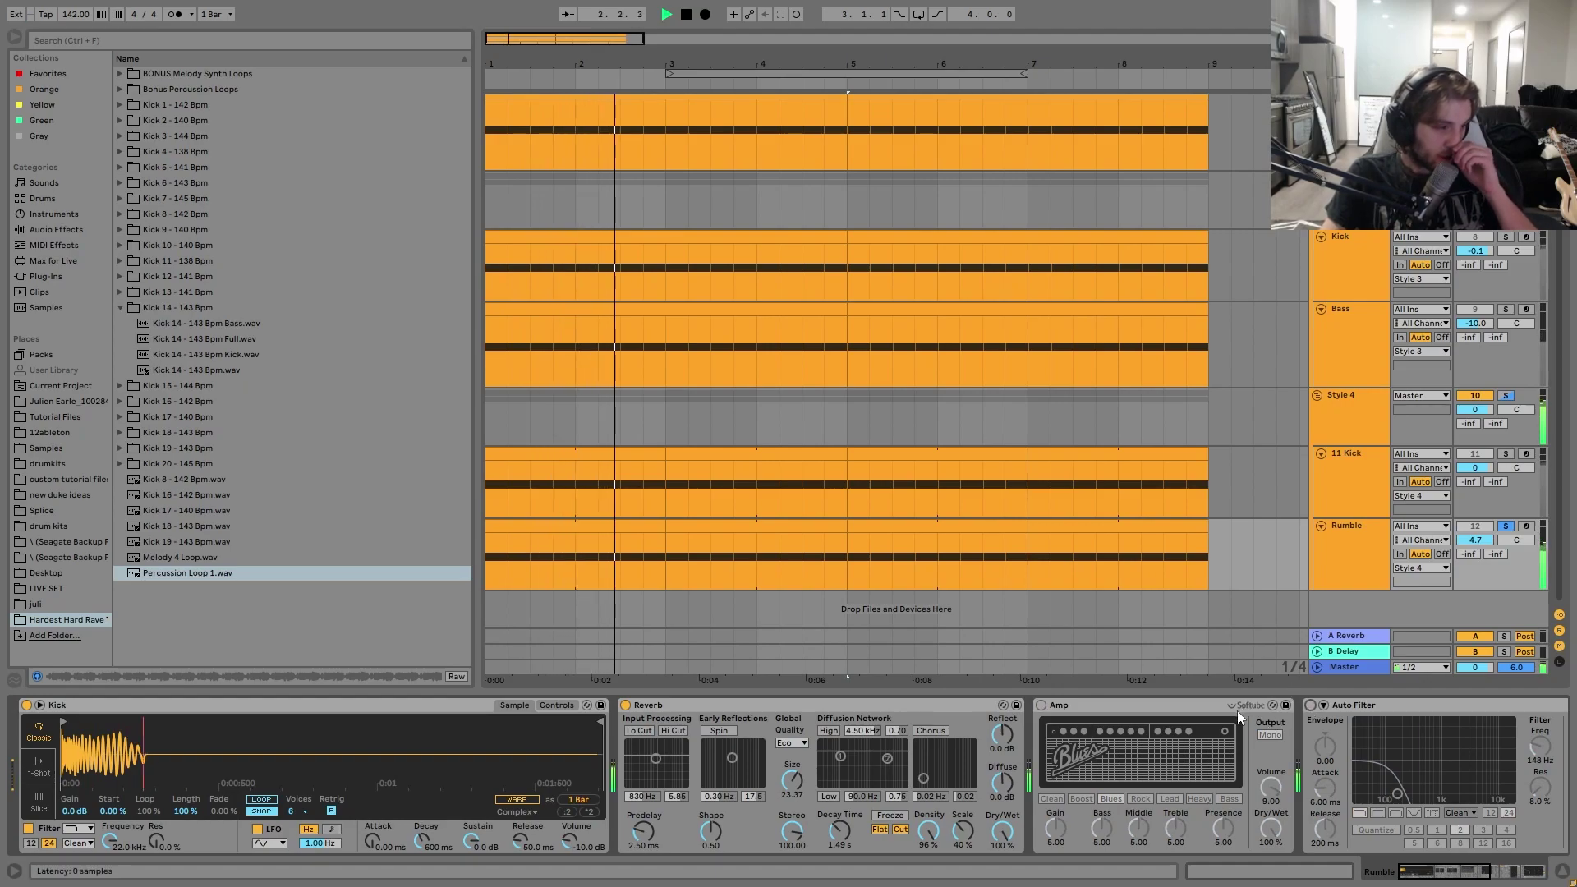
click(1041, 704)
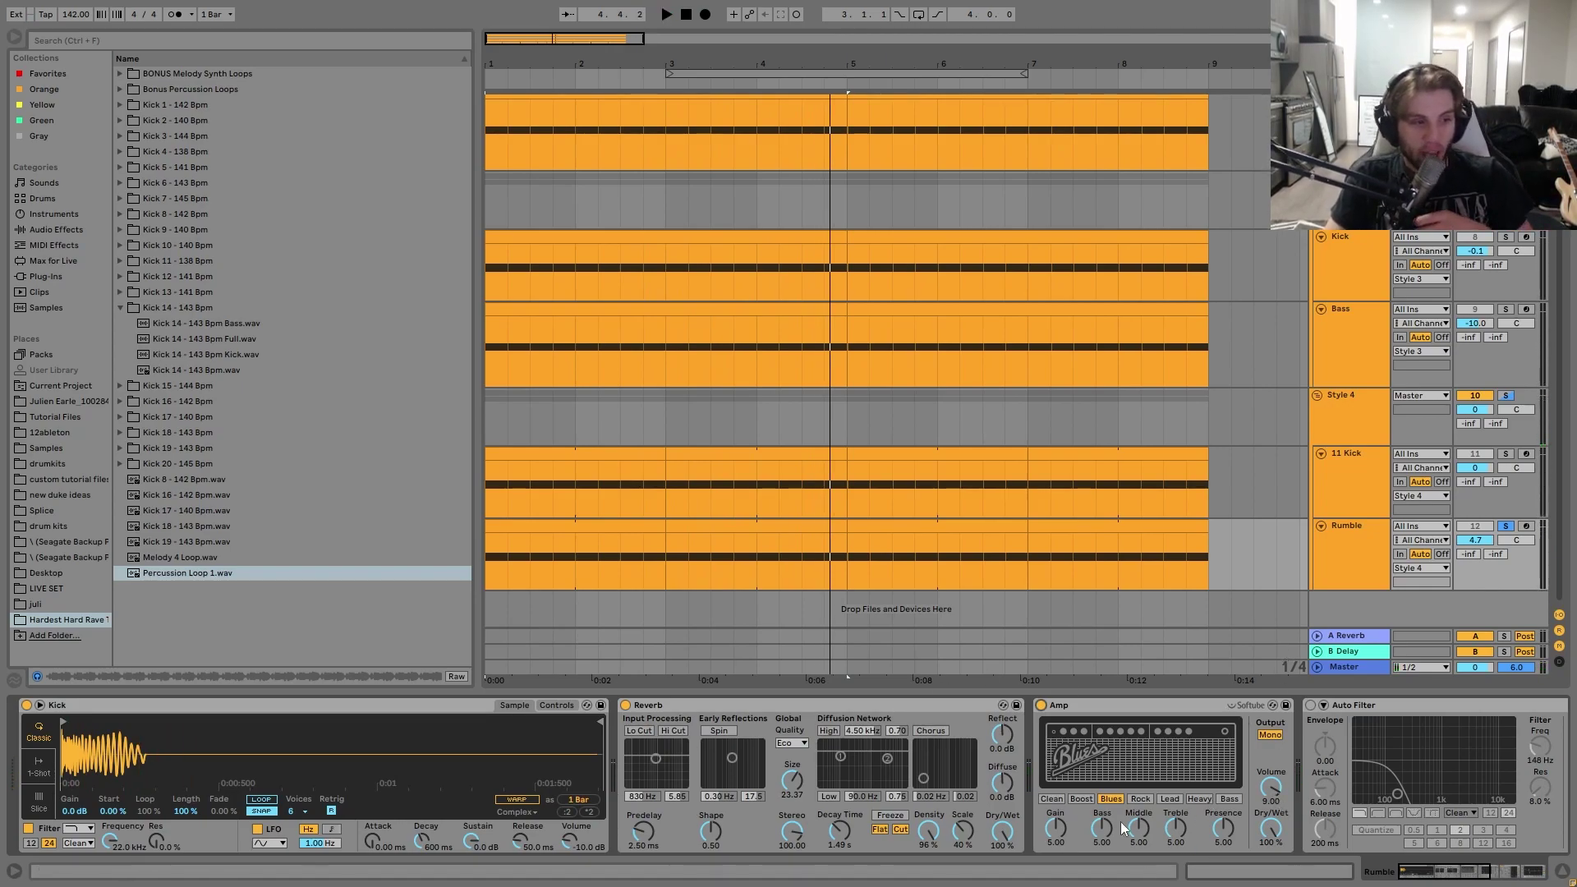
click(1311, 705)
key(space)
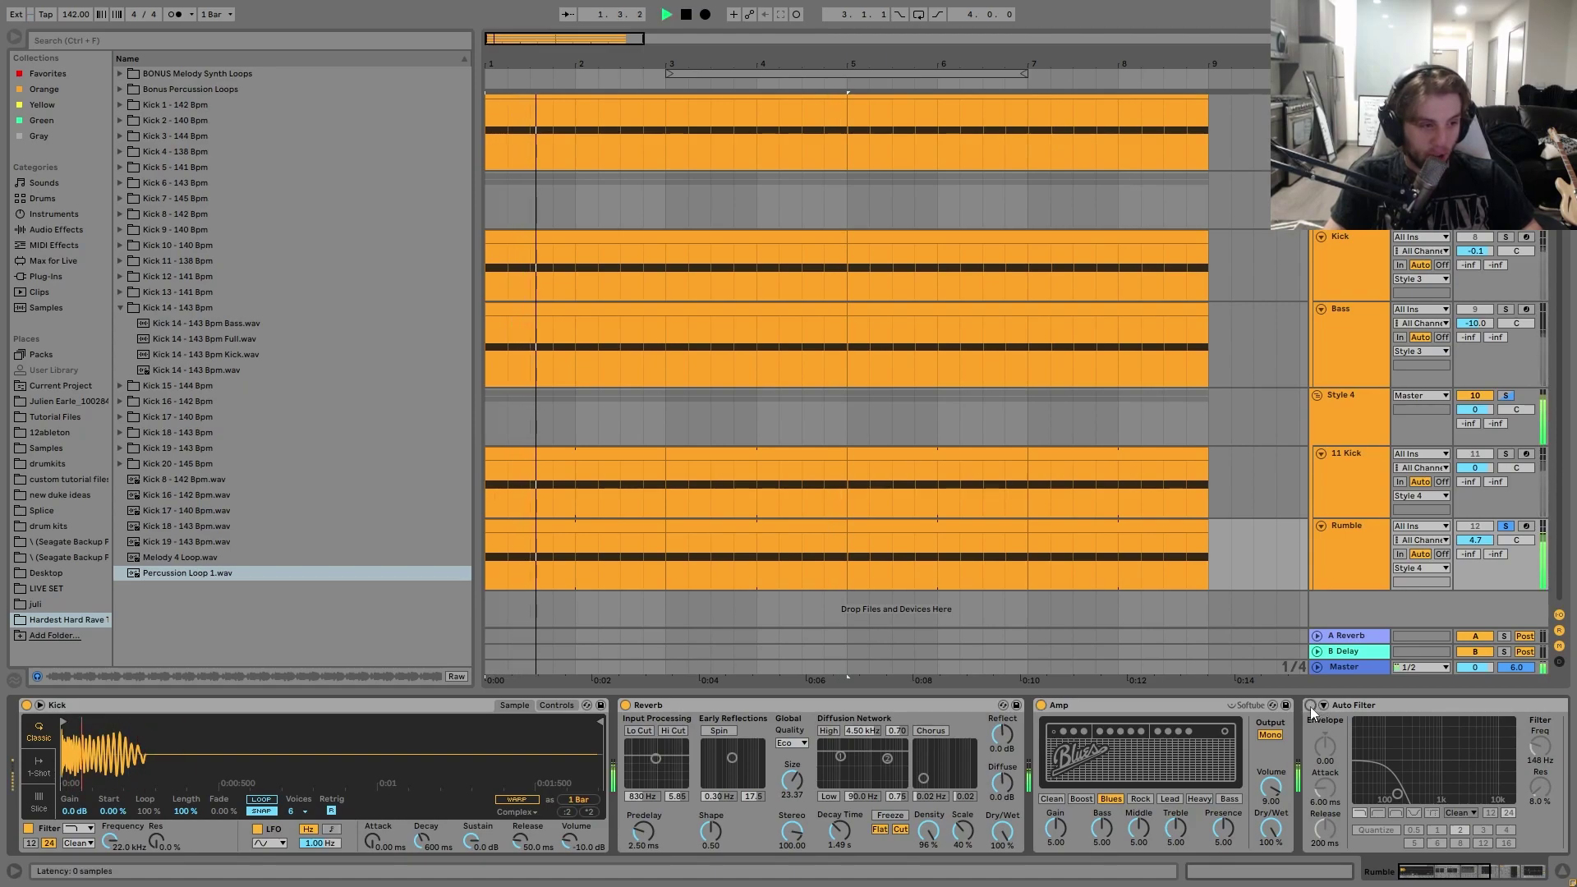
- Scroll to Rumble's Compressor and EQ Eight, unsolo Rumble, and select the Style 4 group
scroll(1390, 790, down, 3)
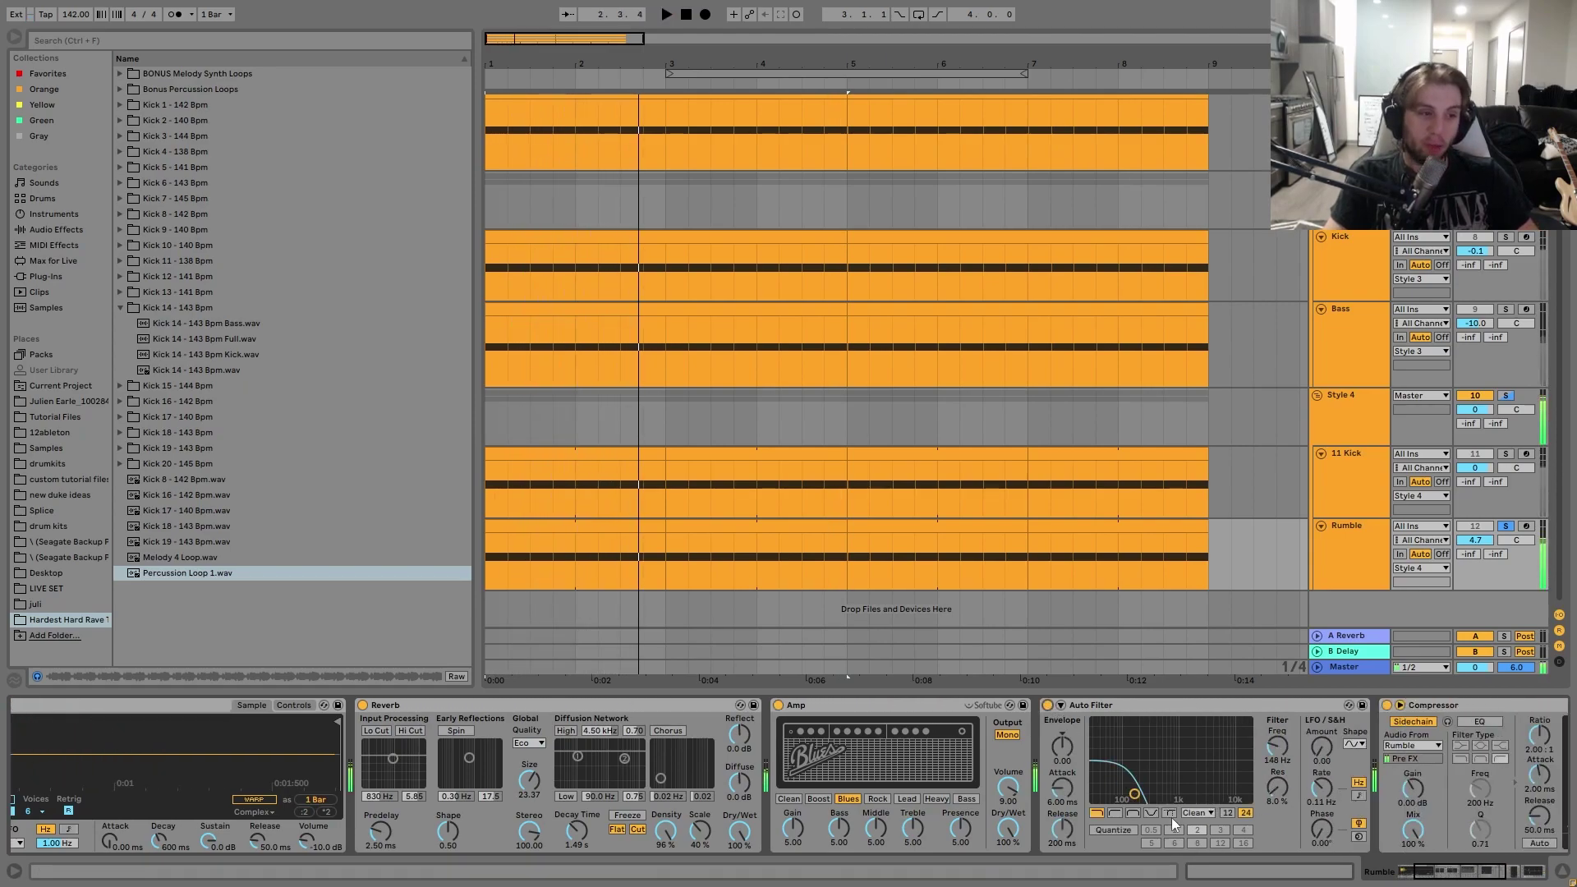
scroll(1378, 797, down, 4)
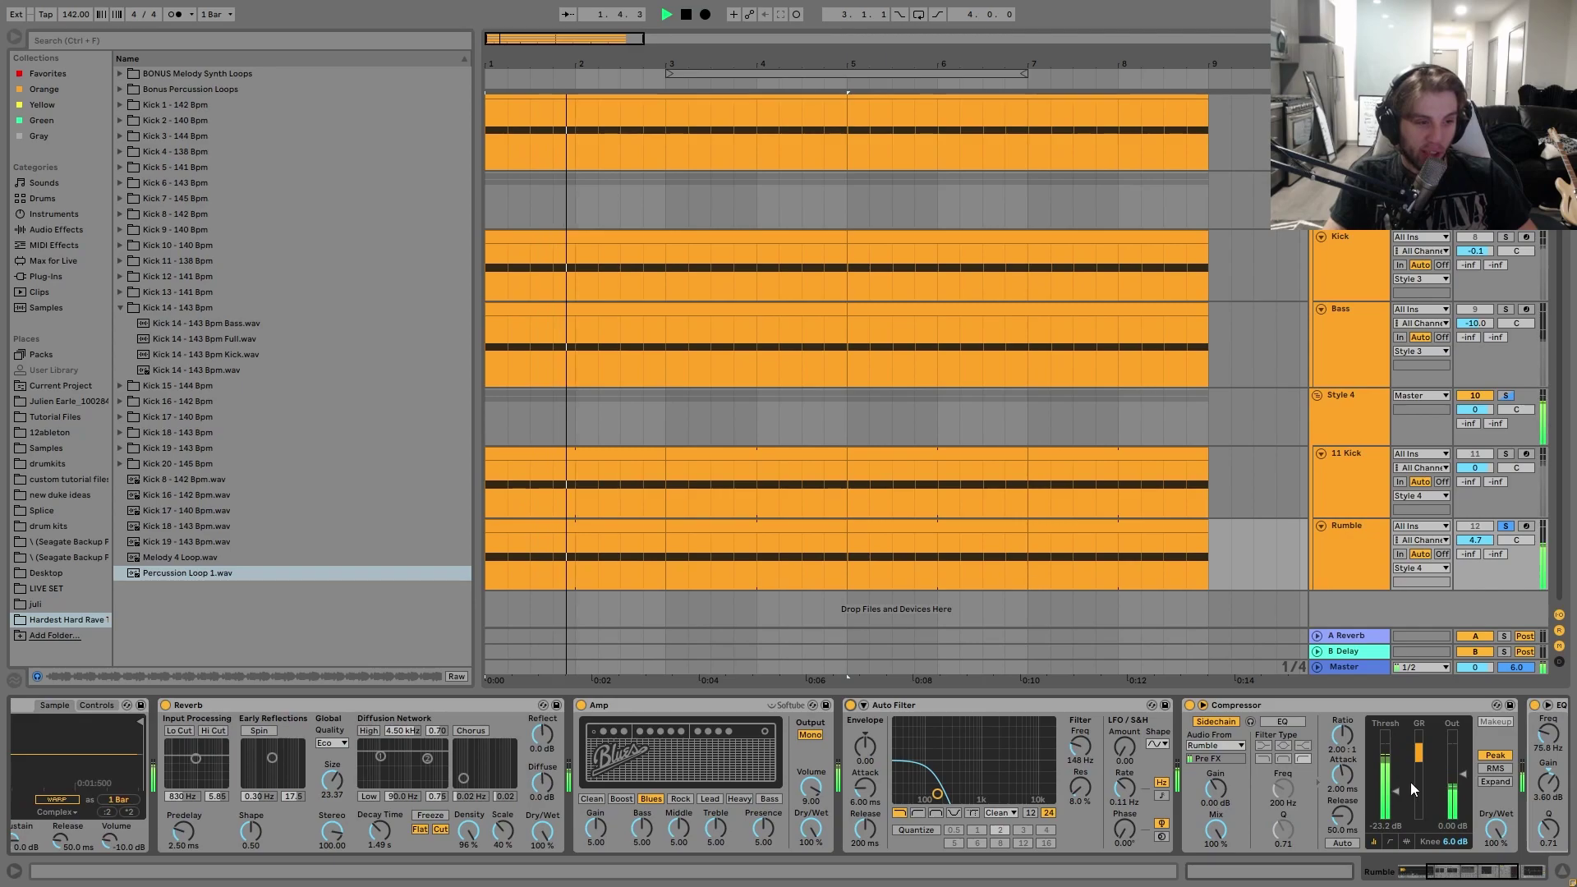
scroll(1393, 762, down, 2)
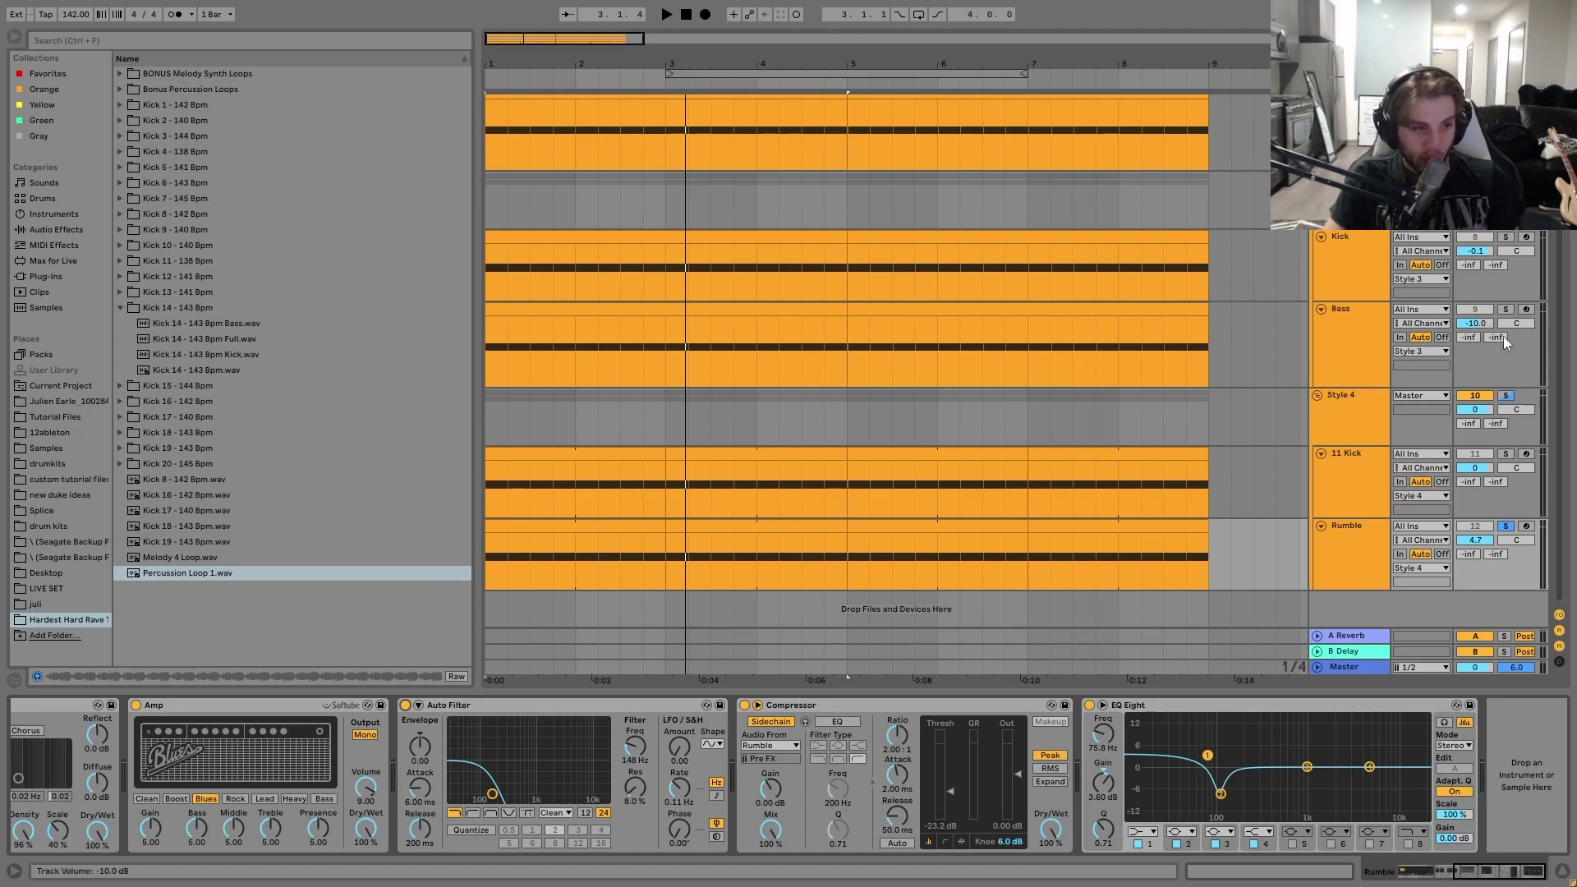
click(640, 185)
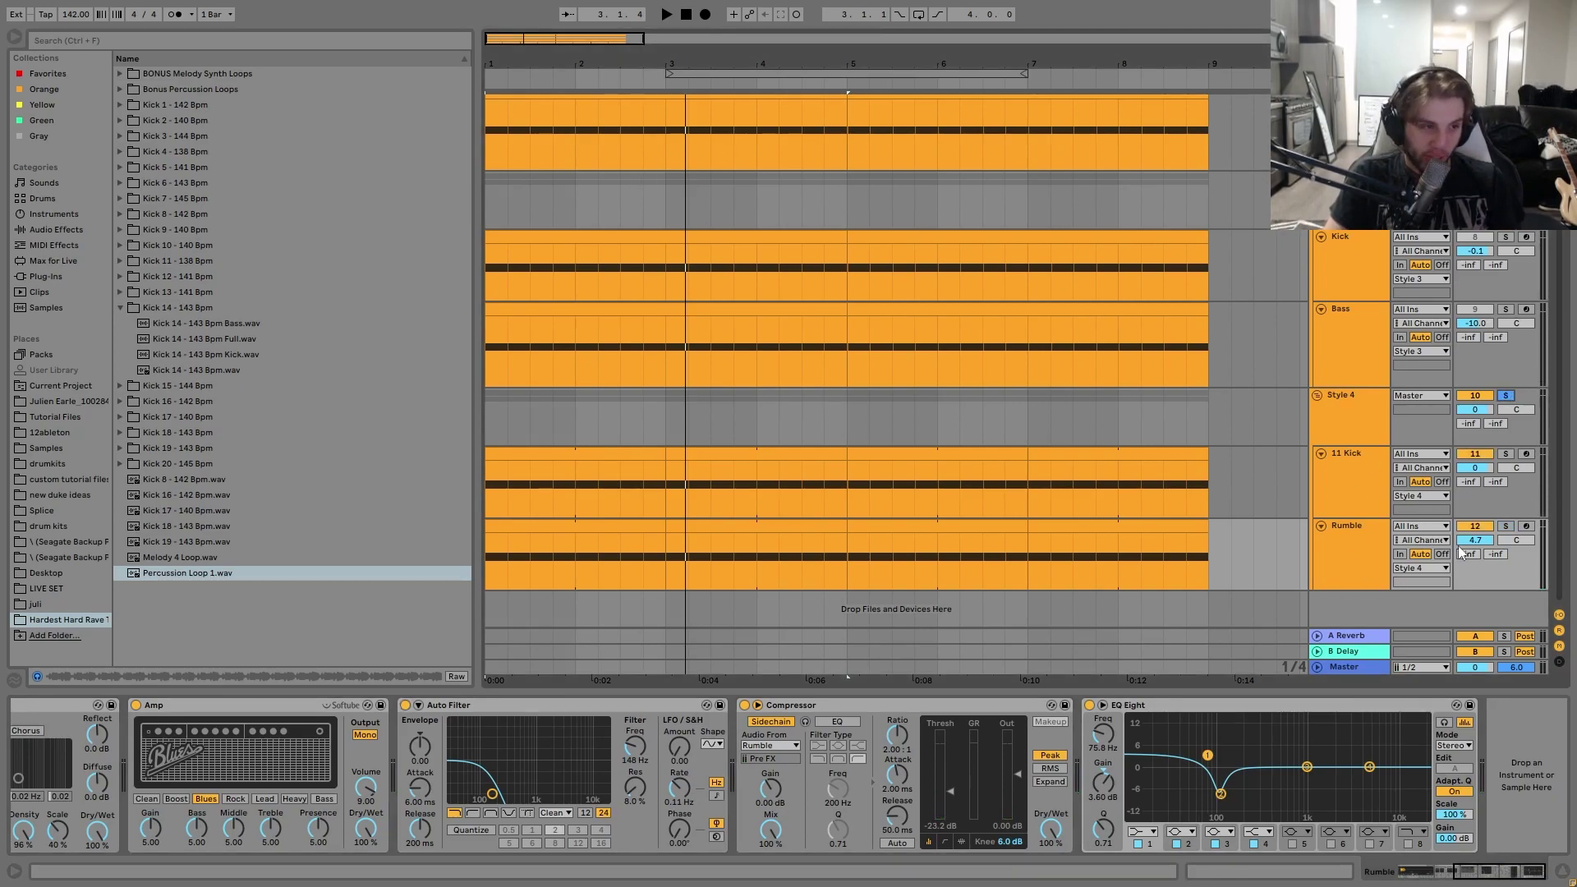
click(1327, 397)
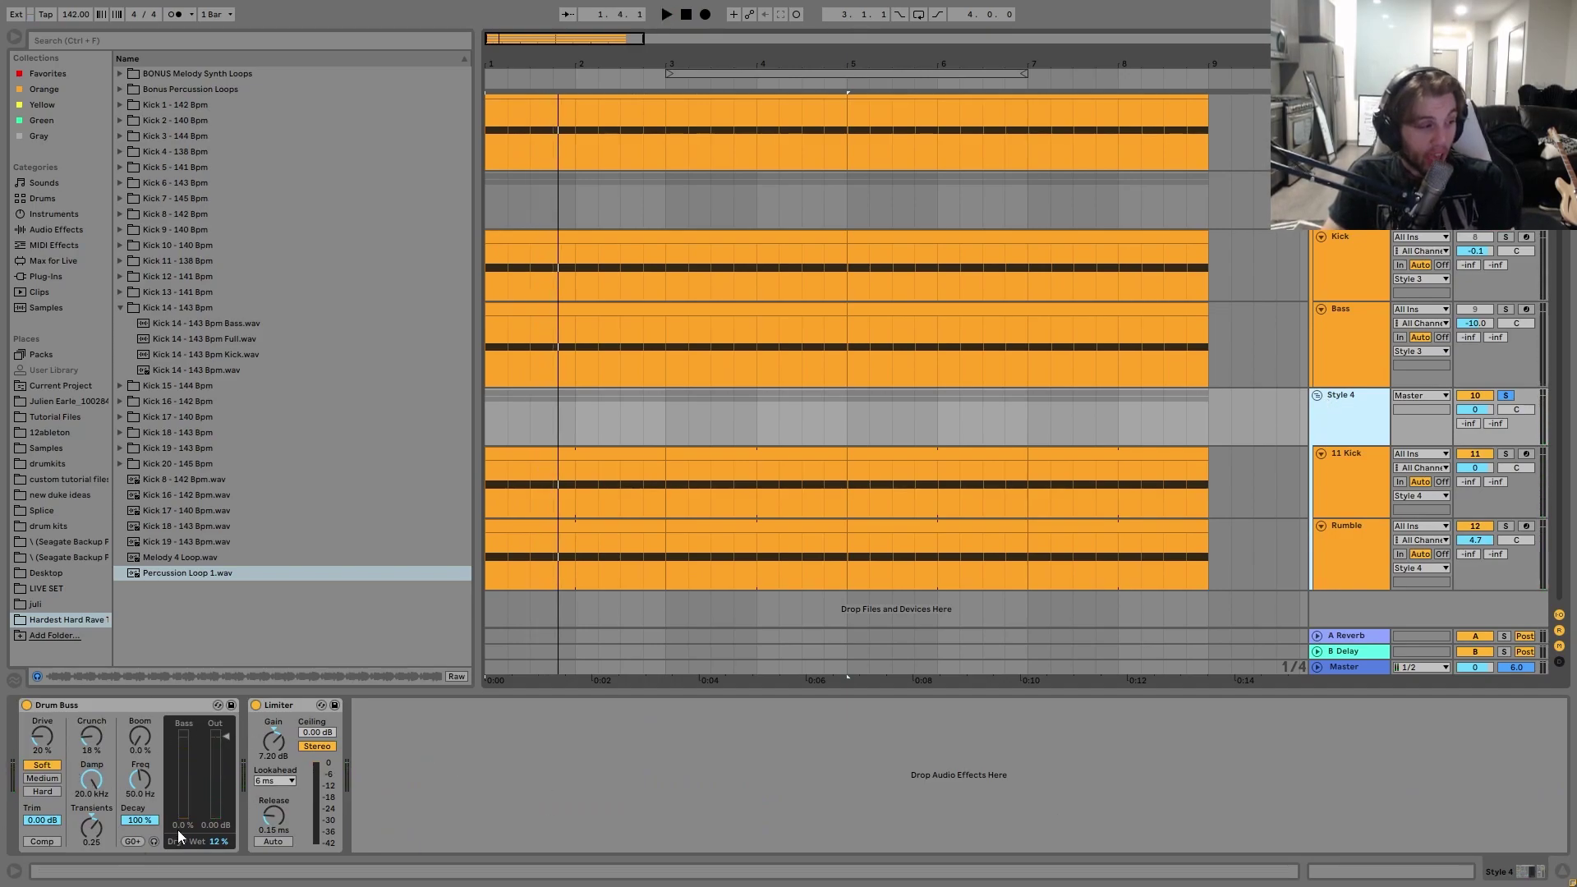
- Toggle Style 4's Drum Buss off and back on during playback, then unsolo Style 4
click(27, 705)
key(space)
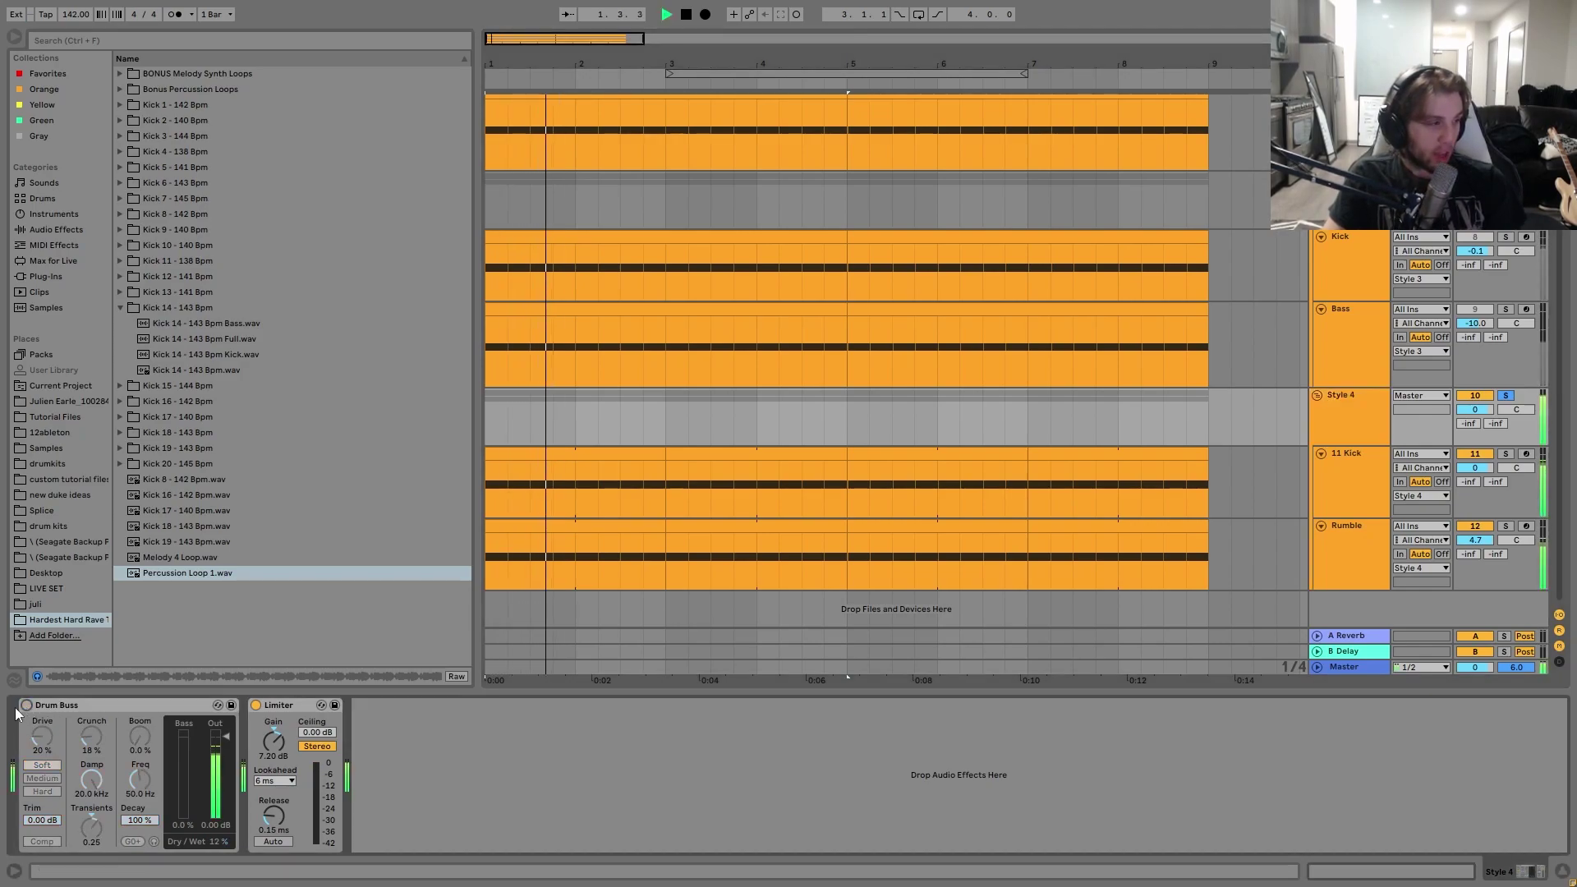
click(27, 706)
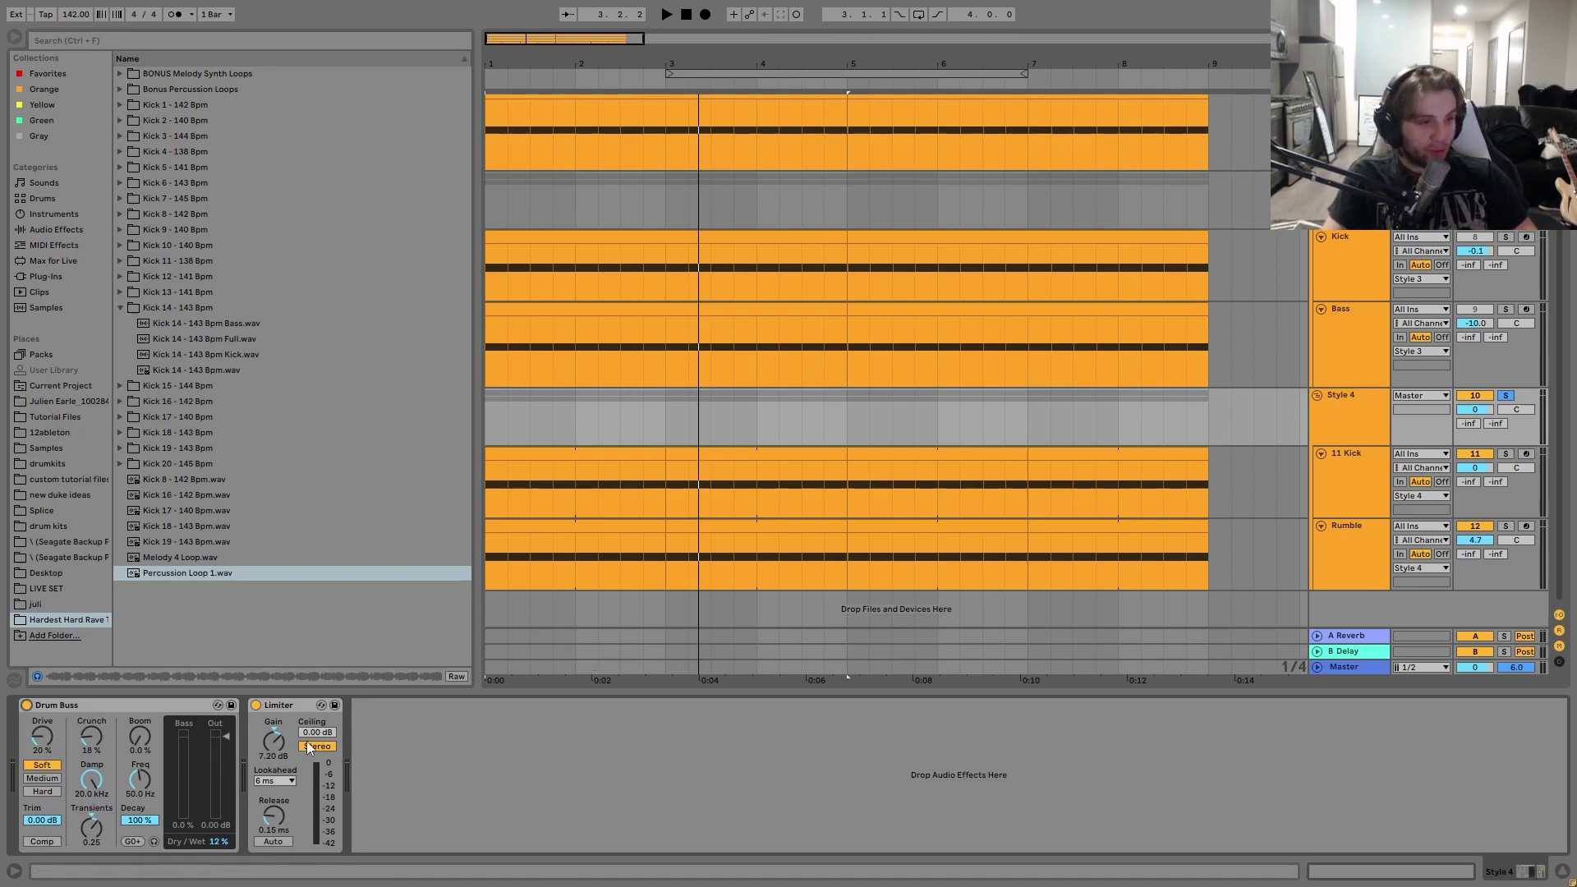
key(space)
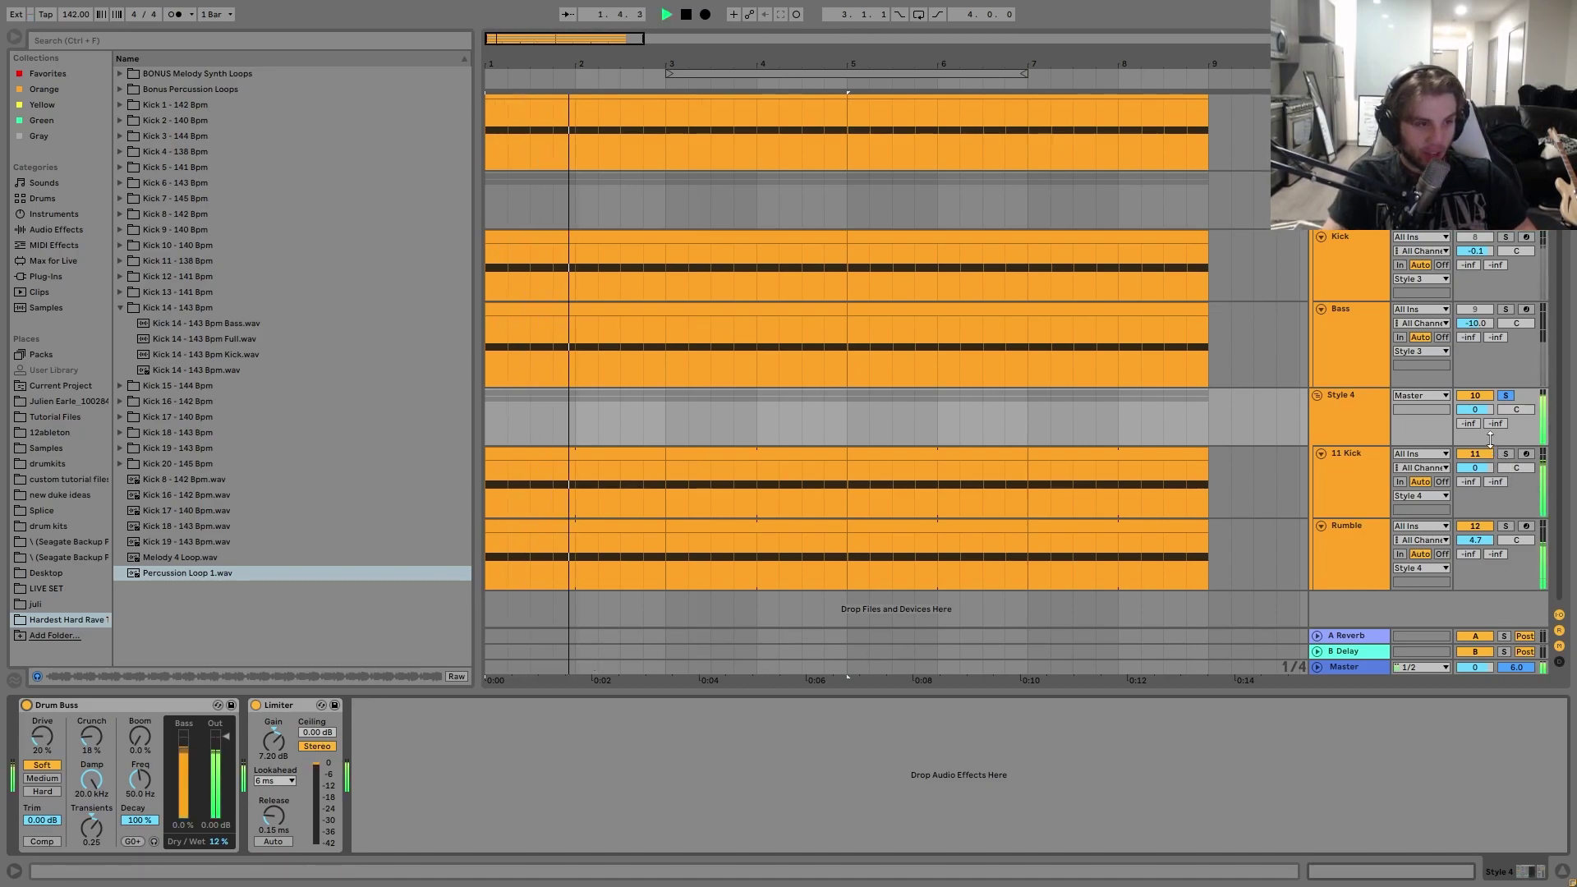
click(1506, 395)
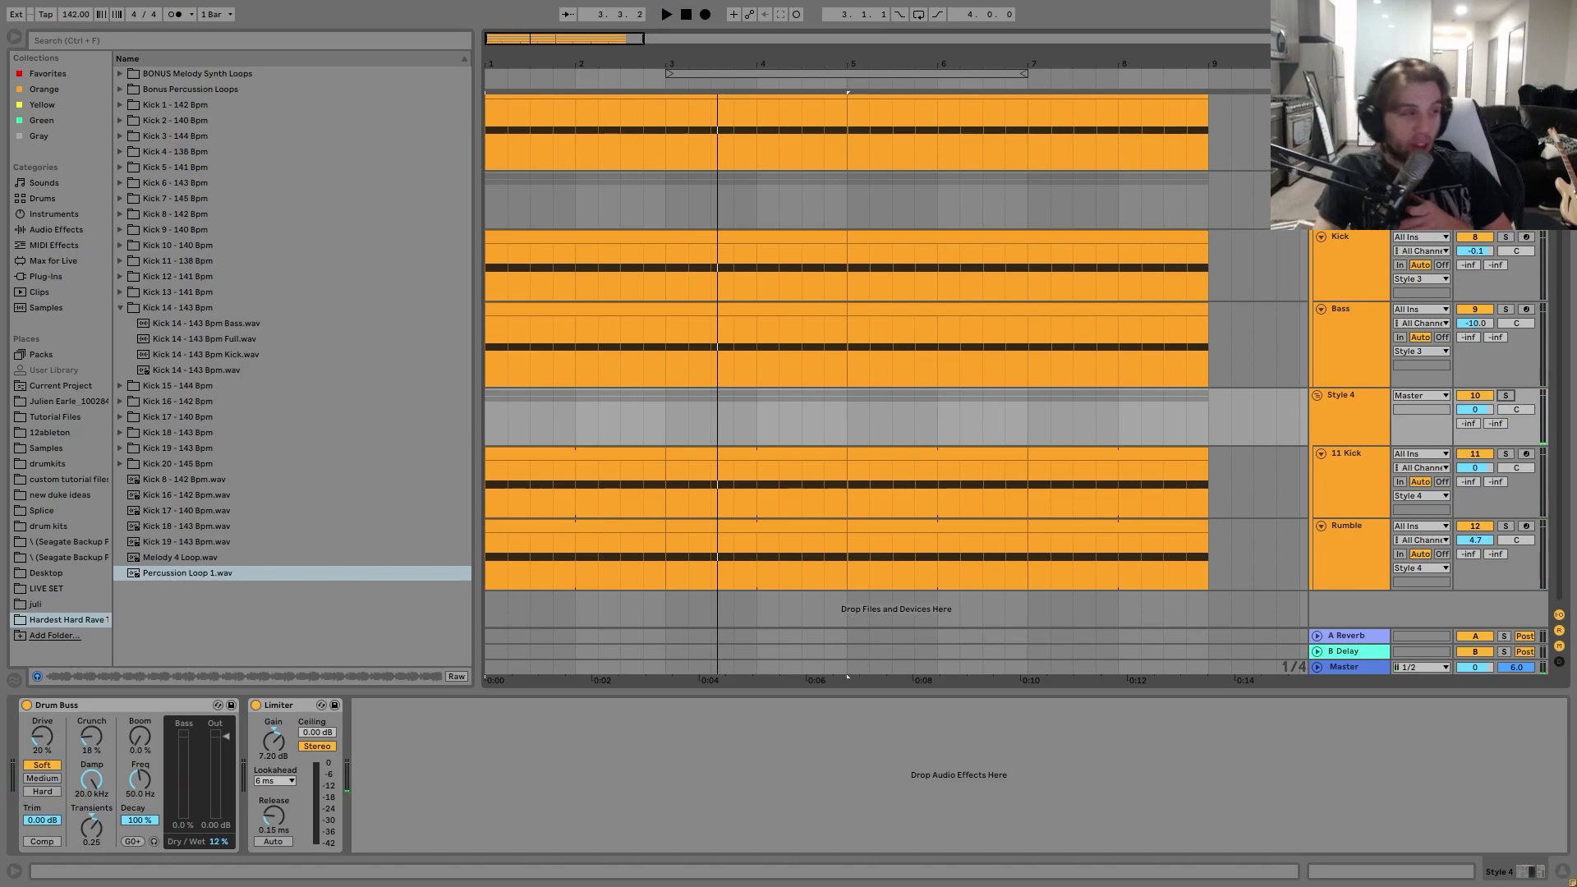
- Scroll the arrangement up to reveal the Style 3 group's tracks
scroll(954, 430, up, 4)
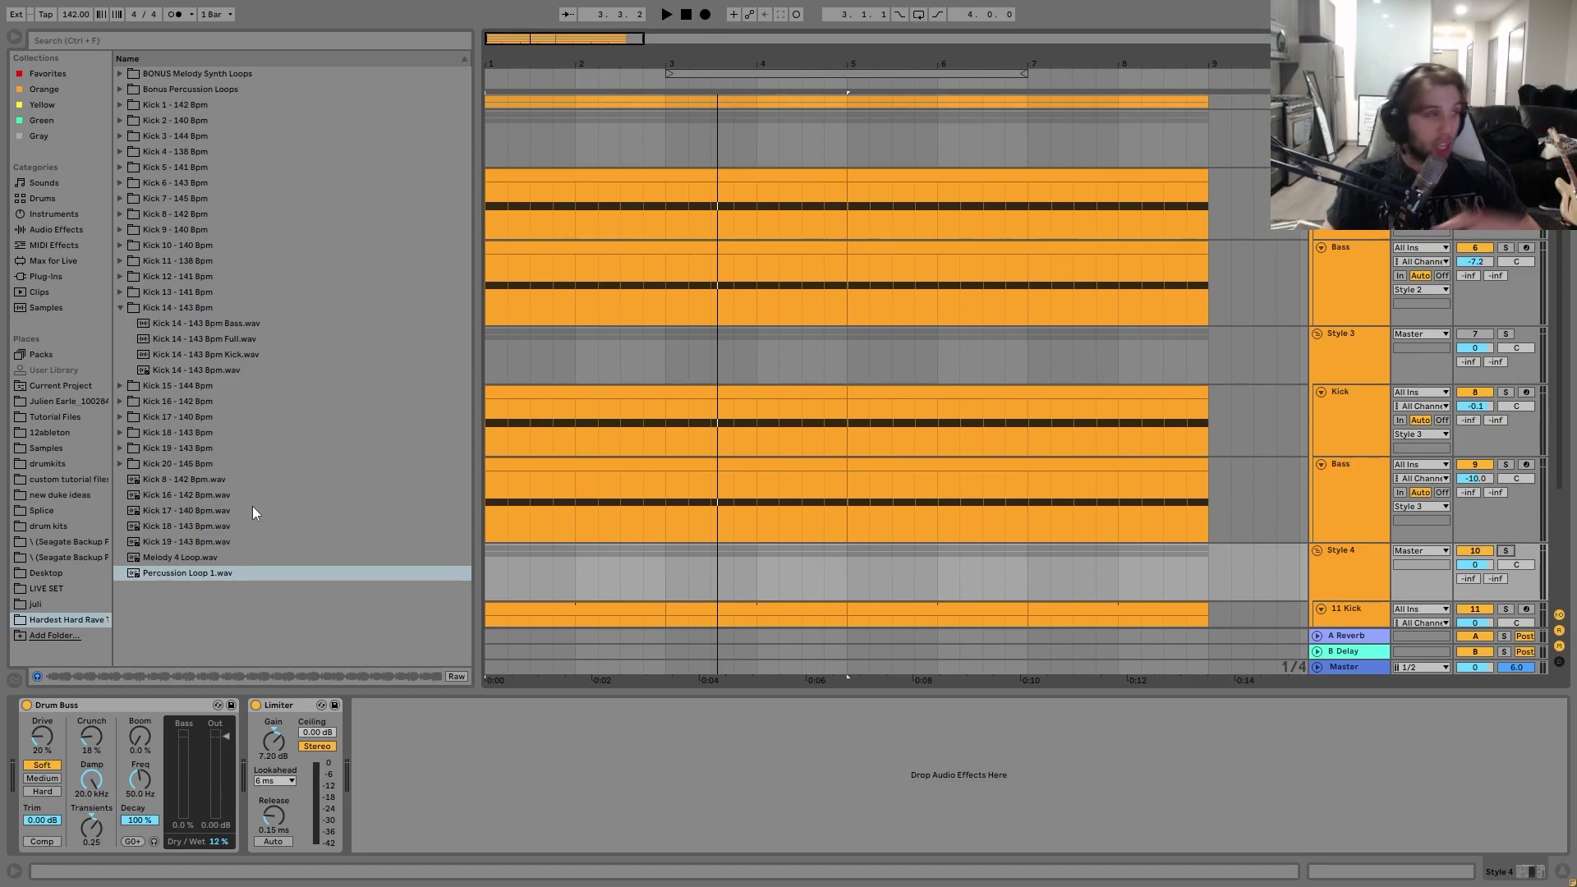
- Open Kick 3 - 144 Bpm and preview Kick 19, 18, 17 and 16 samples in turn
click(180, 139)
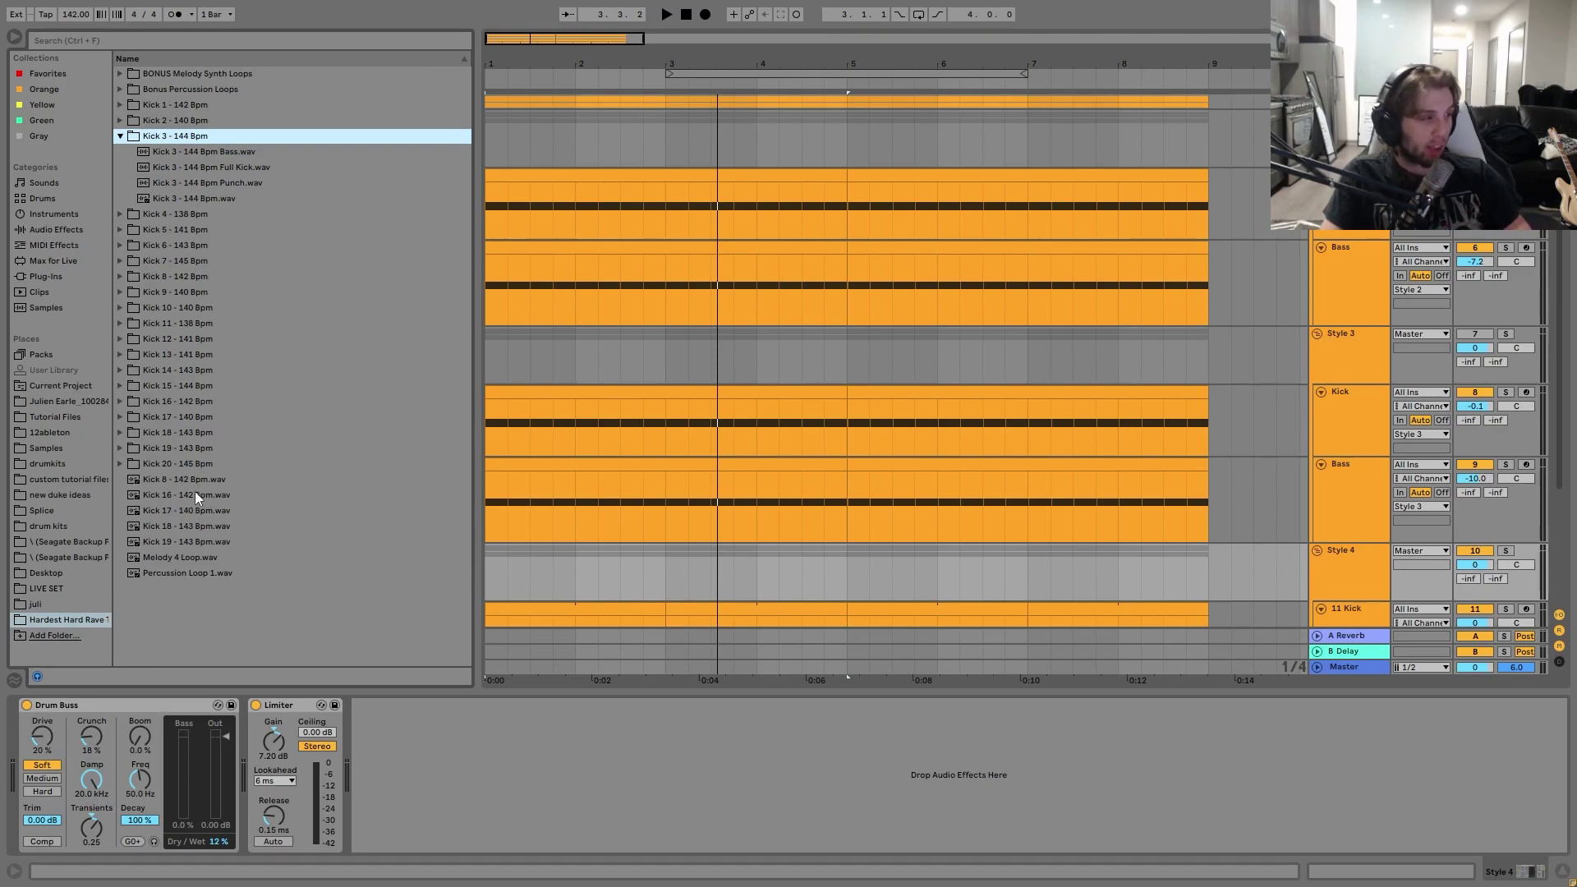
click(184, 547)
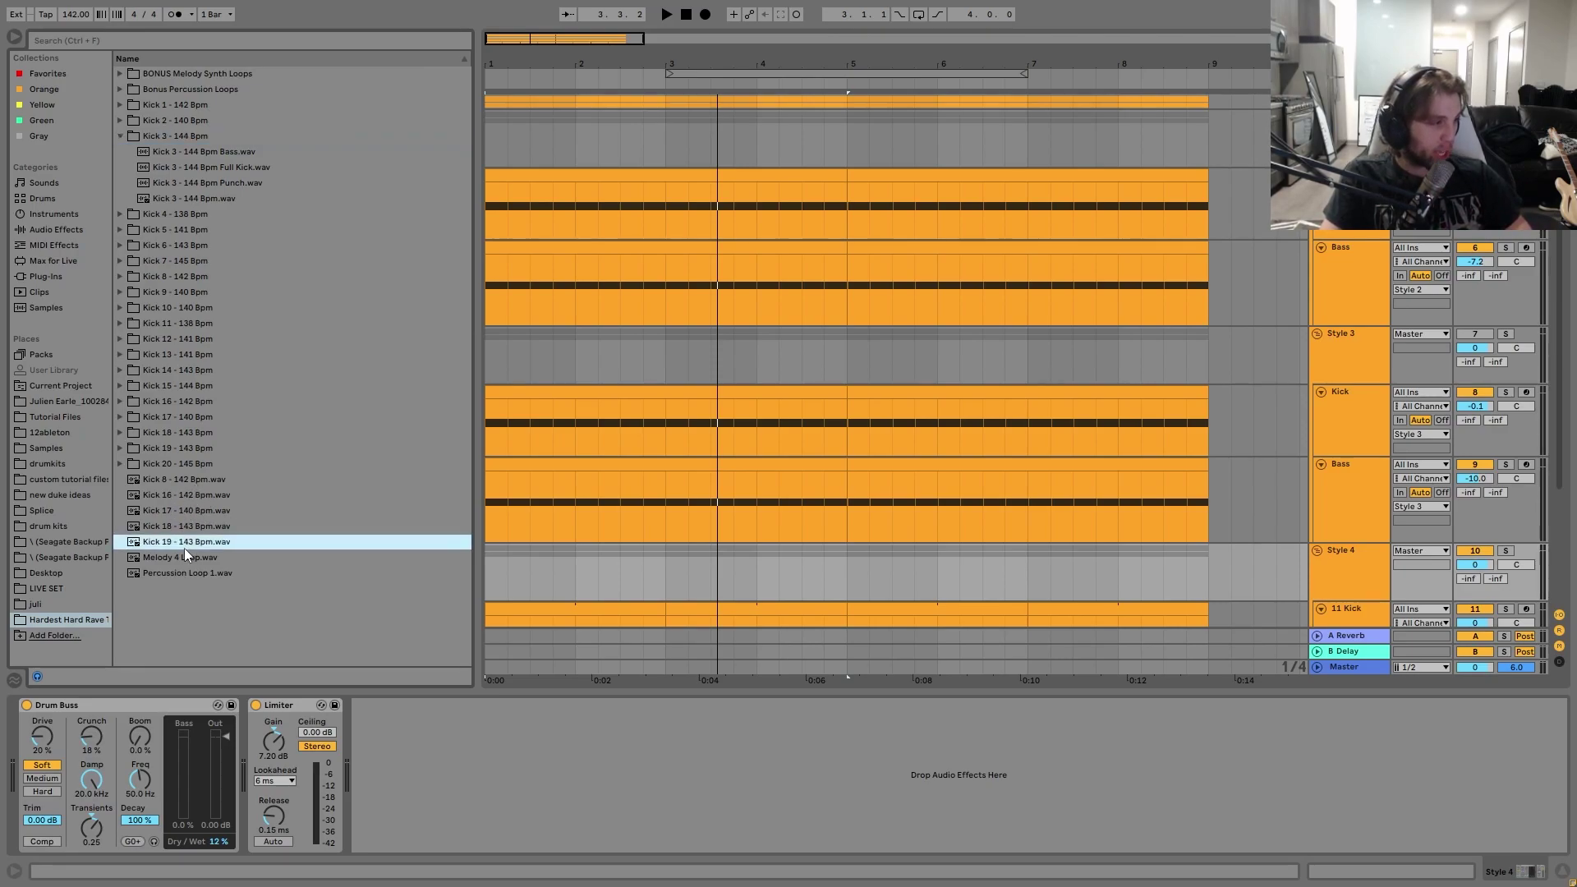
key(Up)
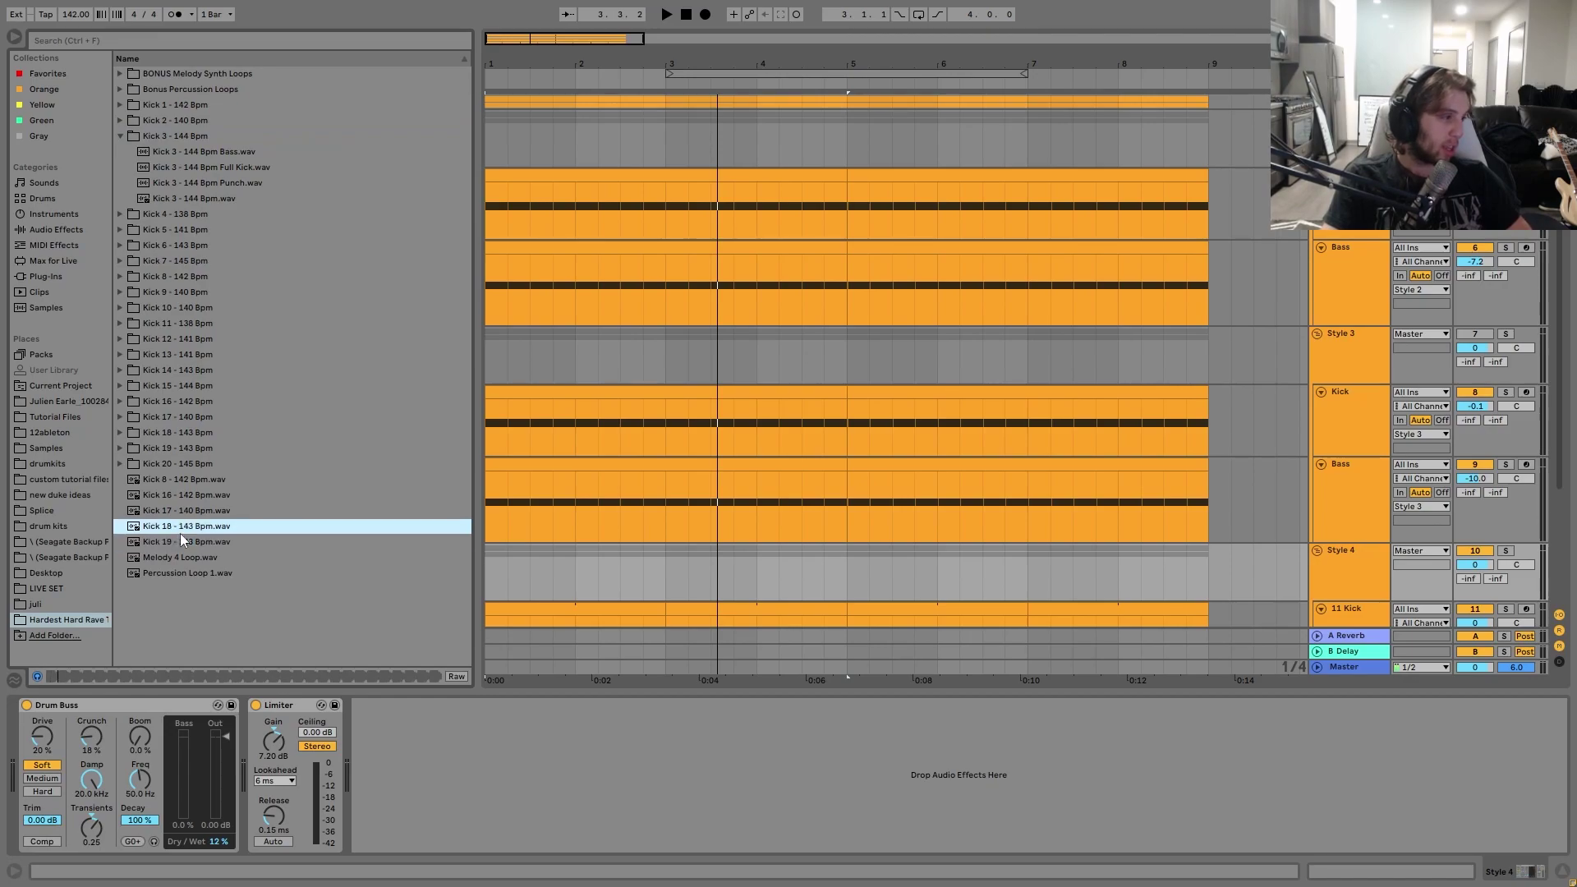
key(Up)
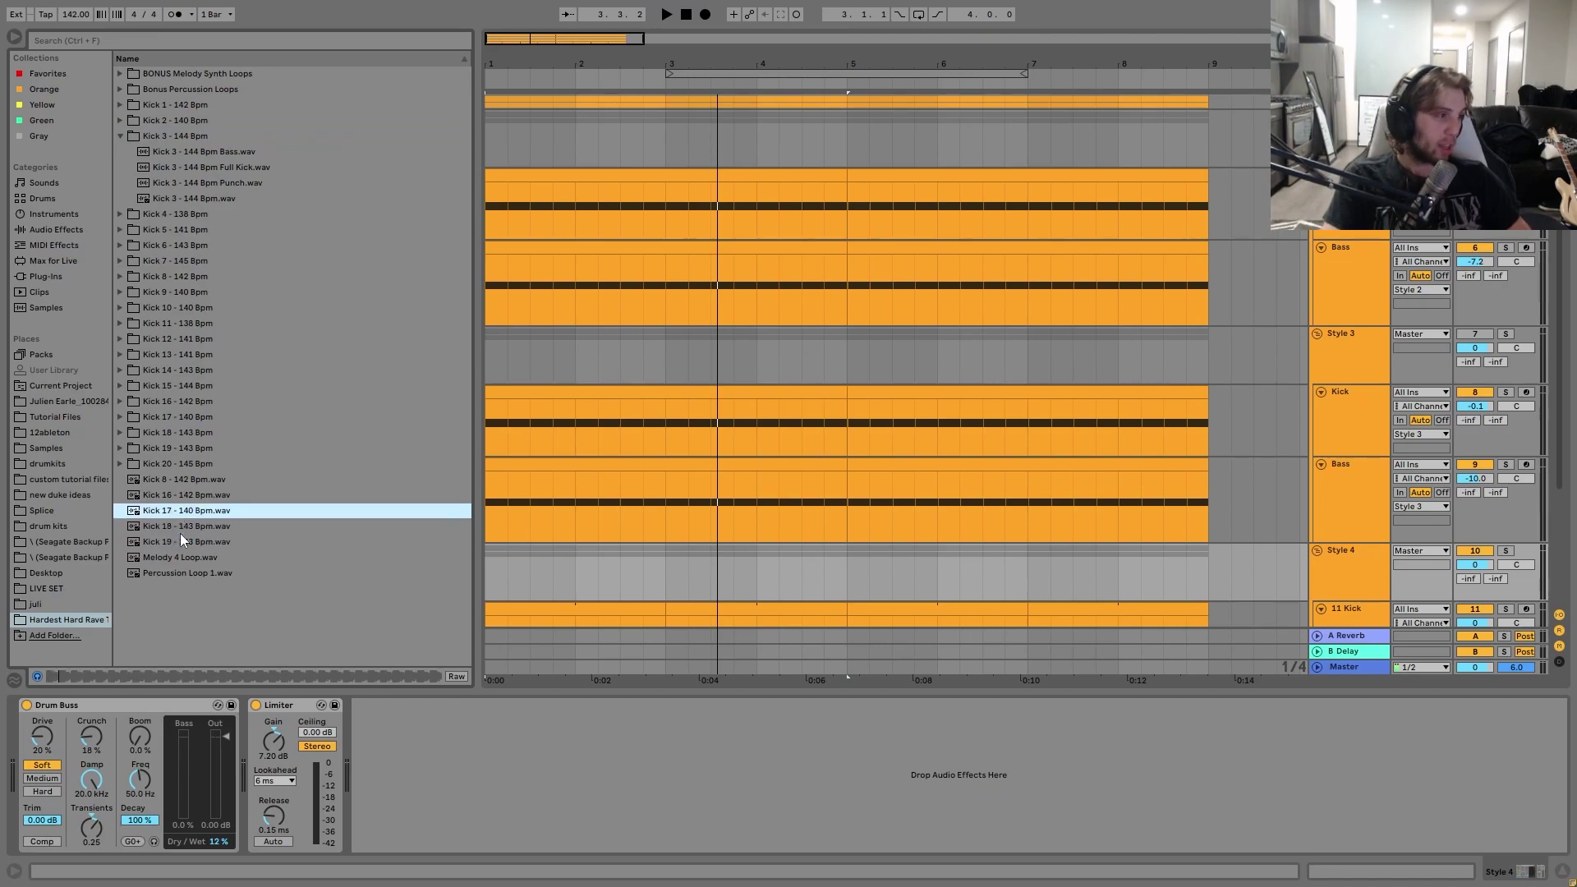
key(Up)
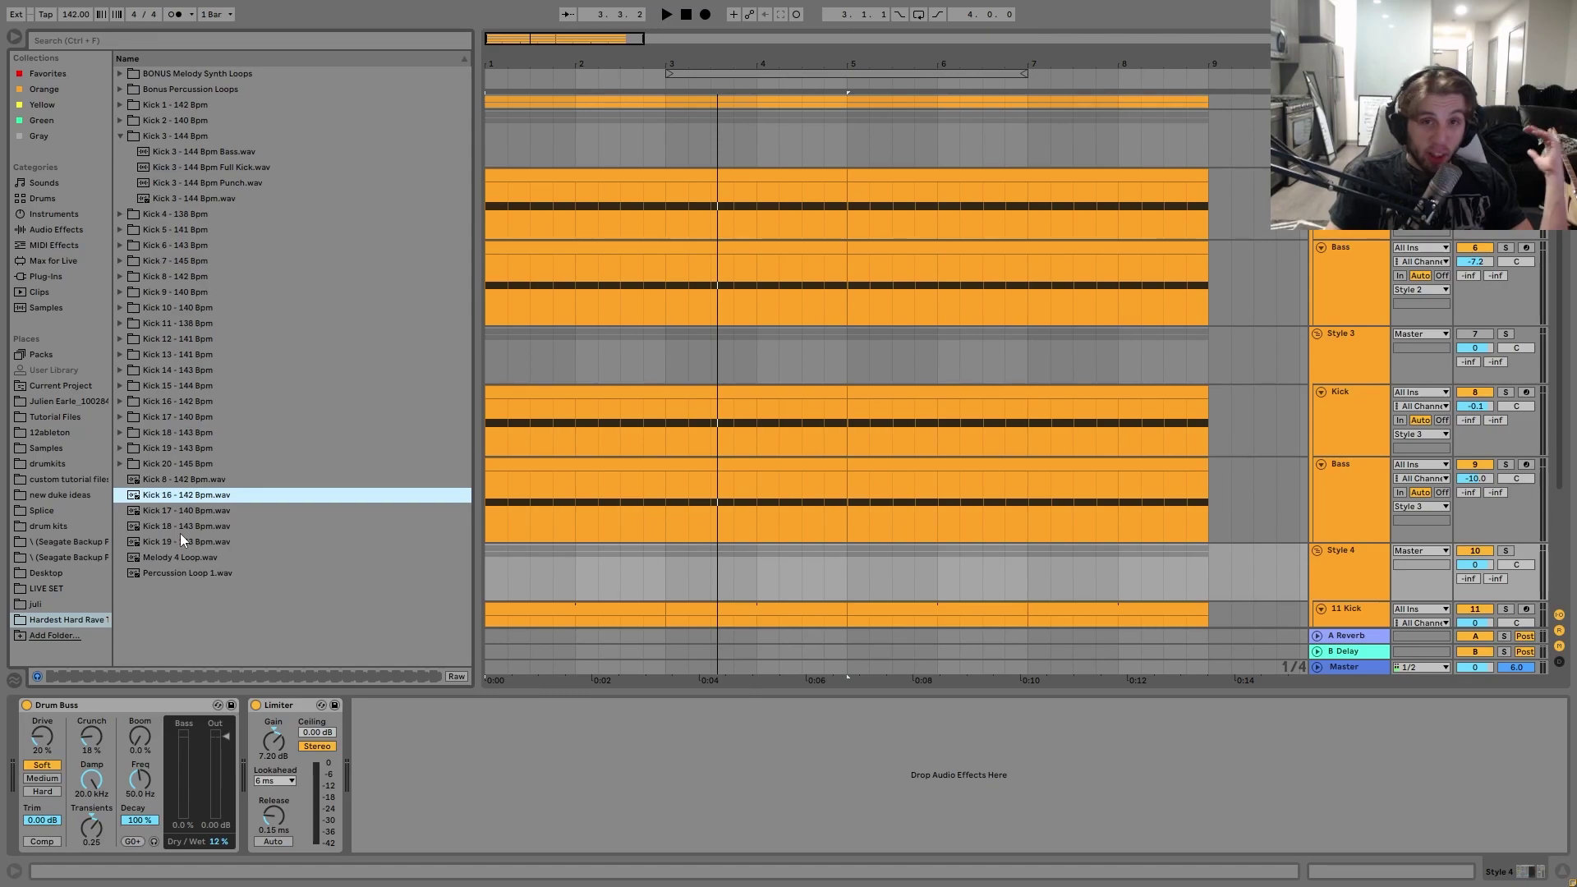